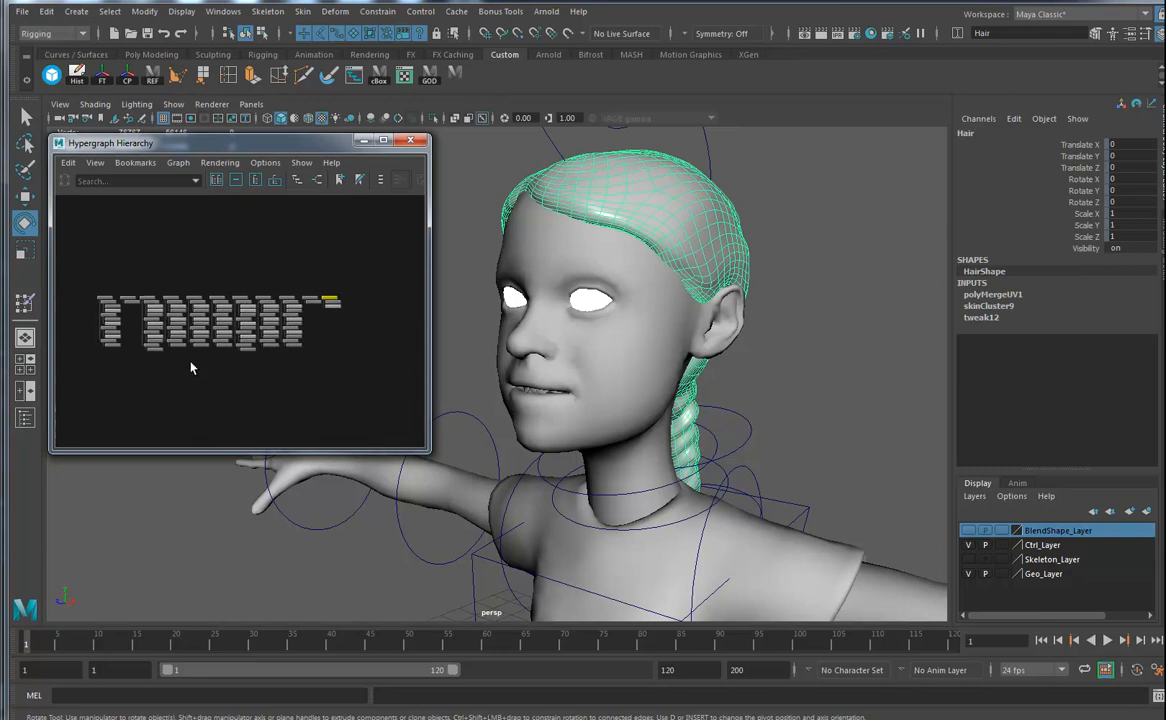
- Parent the selected hair mesh under Geo_Grp in the hierarchy
{"action": "right_click_drag", "start_coordinate": [241, 386], "coordinate": [544, 413], "text": "alt"}
{"action": "middle_click_drag", "start_coordinate": [208, 391], "coordinate": [240, 312], "text": "alt"}
{"action": "left_click", "coordinate": [173, 316]}
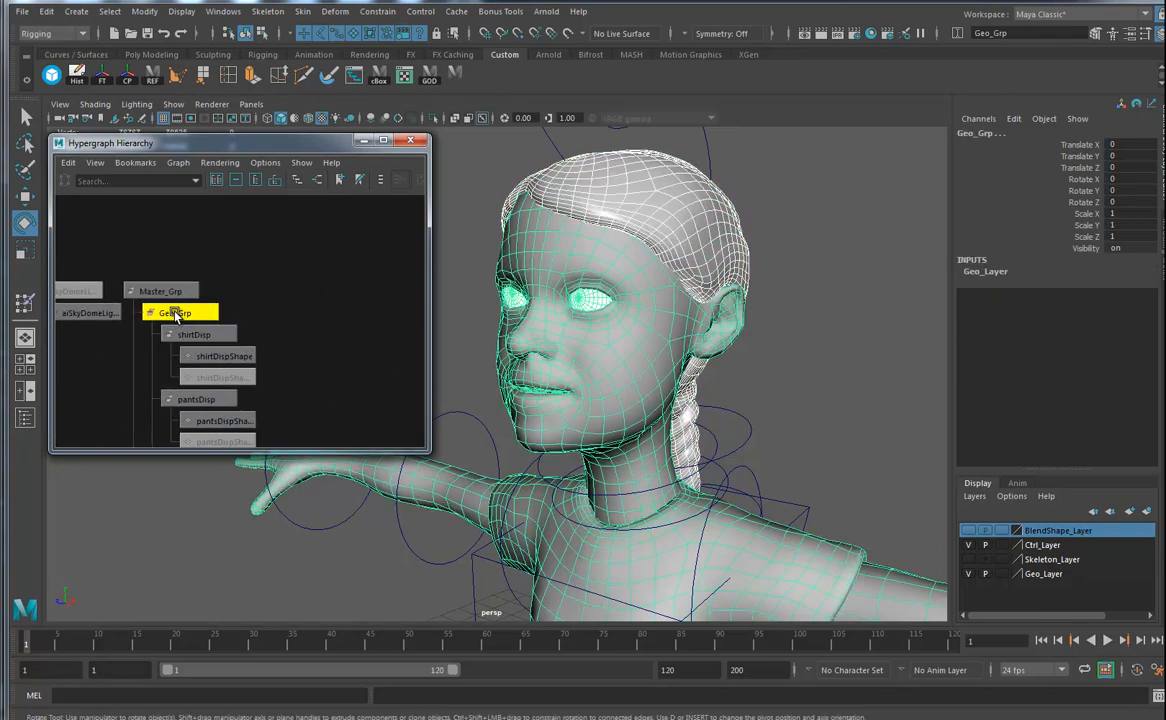
{"action": "key", "text": "p"}
- Hide the rig controls by turning off the visibility of Ctrl_Layer
{"action": "right_click_drag", "start_coordinate": [790, 376], "coordinate": [635, 343], "text": "alt"}
{"action": "middle_click_drag", "start_coordinate": [617, 404], "coordinate": [664, 344], "text": "alt"}
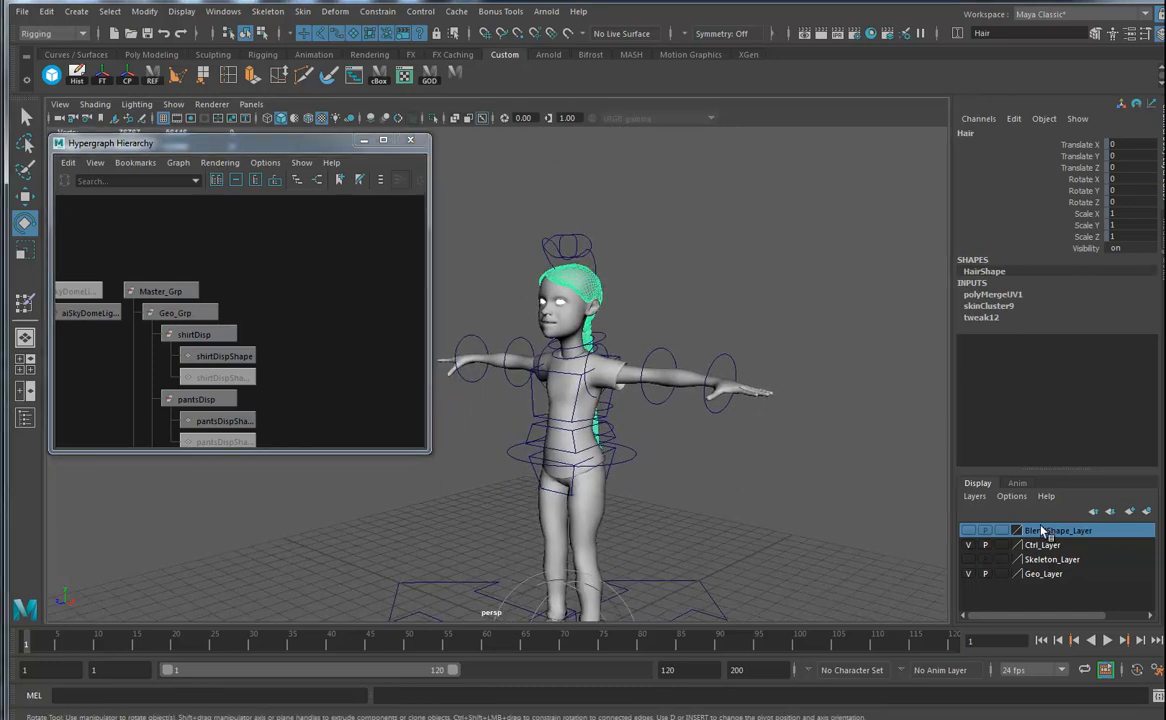
{"action": "left_click", "coordinate": [971, 546]}
- Find the stray pSphere1 at the end of the hierarchy graph and delete it
{"action": "left_click_drag", "start_coordinate": [710, 513], "coordinate": [695, 484], "text": "alt"}
{"action": "middle_click_drag", "start_coordinate": [695, 484], "coordinate": [698, 437], "text": "alt"}
{"action": "right_click_drag", "start_coordinate": [370, 351], "coordinate": [290, 347], "text": "alt"}
{"action": "middle_click_drag", "start_coordinate": [290, 347], "coordinate": [101, 330], "text": "alt"}
{"action": "right_click_drag", "start_coordinate": [250, 325], "coordinate": [347, 320], "text": "alt"}
{"action": "middle_click_drag", "start_coordinate": [347, 320], "coordinate": [302, 328], "text": "alt"}
{"action": "left_click", "coordinate": [322, 285]}
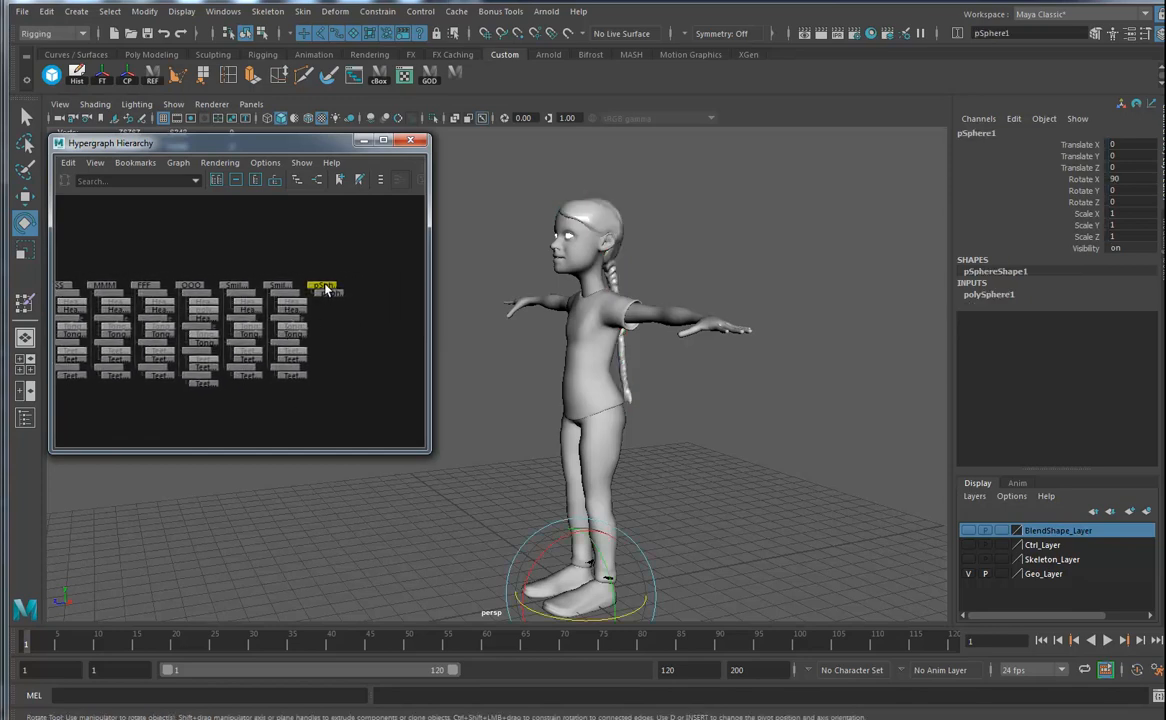
{"action": "left_click_drag", "start_coordinate": [683, 483], "coordinate": [705, 486], "text": "alt"}
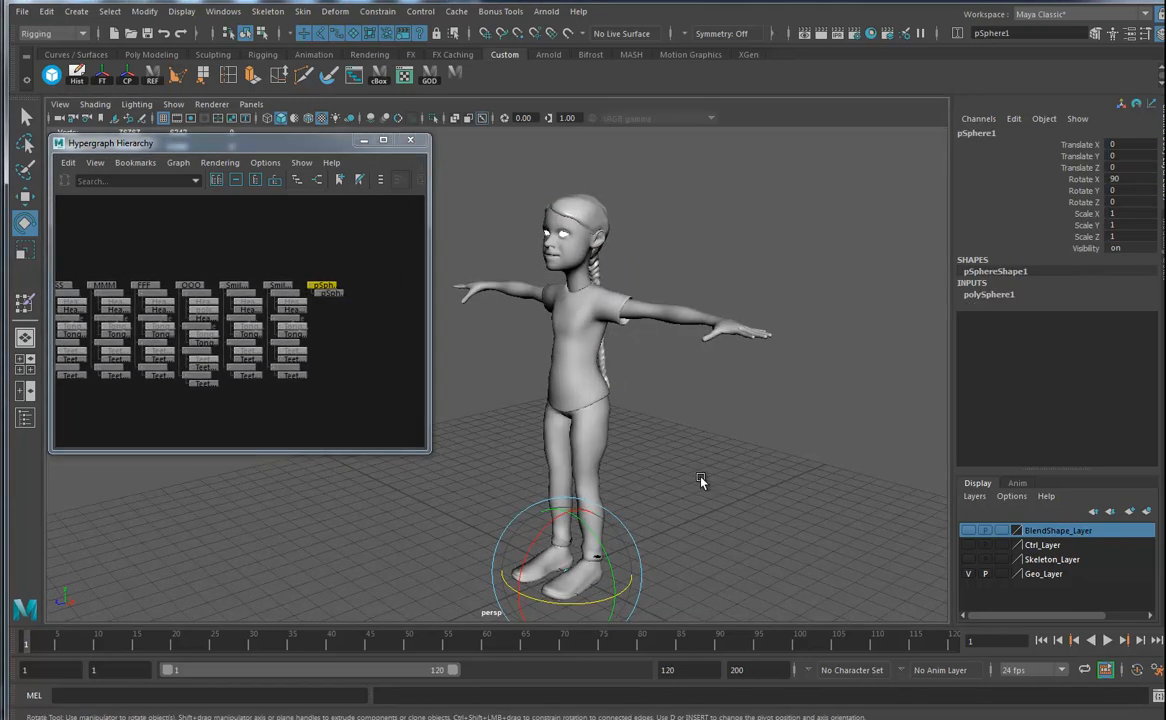
{"action": "key", "text": "Delete"}
- Select Geo_Grp and show its UVs in the UV Editor without the UV Toolkit
{"action": "middle_click_drag", "start_coordinate": [130, 378], "coordinate": [230, 359], "text": "alt"}
{"action": "right_click_drag", "start_coordinate": [230, 359], "coordinate": [316, 284], "text": "alt"}
{"action": "left_click", "coordinate": [268, 270]}
{"action": "mouse_move", "coordinate": [570, 420]}
{"action": "left_mouse_down", "text": "alt"}
{"action": "mouse_move", "coordinate": [628, 434]}
{"action": "mouse_move", "coordinate": [588, 416]}
{"action": "left_mouse_up", "text": "alt"}
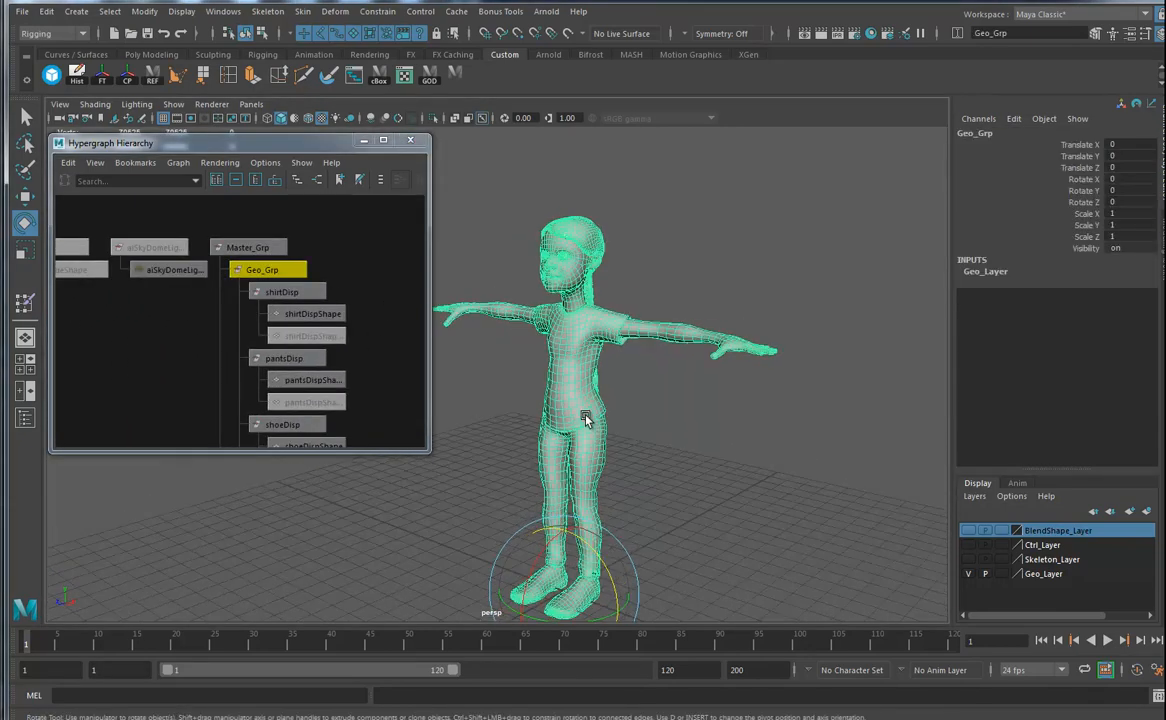
{"action": "left_click", "coordinate": [405, 77]}
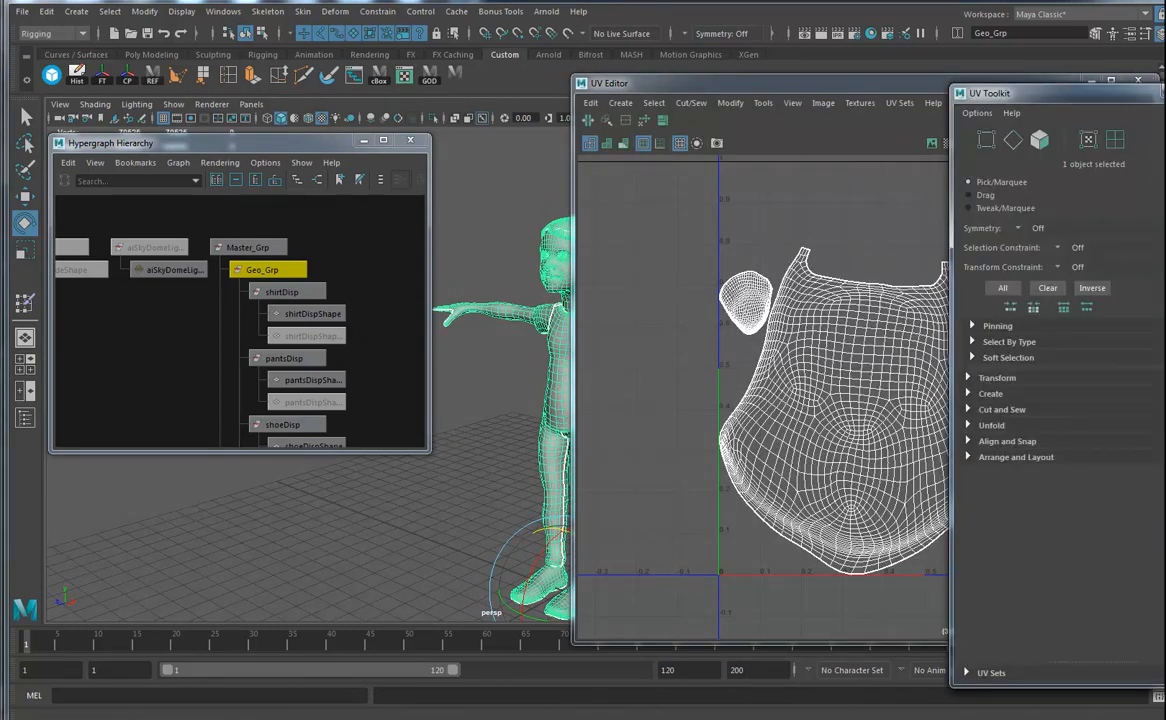
{"action": "left_click", "coordinate": [1163, 91]}
- Select all the hair UV shells in the first UDIM tile and move them up one tile
{"action": "scroll", "coordinate": [1004, 347], "scroll_direction": "down", "scroll_amount": 8}
{"action": "middle_click_drag", "start_coordinate": [960, 364], "coordinate": [752, 415], "text": "alt"}
{"action": "middle_click_drag", "start_coordinate": [867, 404], "coordinate": [830, 429], "text": "alt"}
{"action": "right_click_drag", "start_coordinate": [697, 391], "coordinate": [768, 398]}
{"action": "left_click_drag", "start_coordinate": [642, 327], "coordinate": [763, 496]}
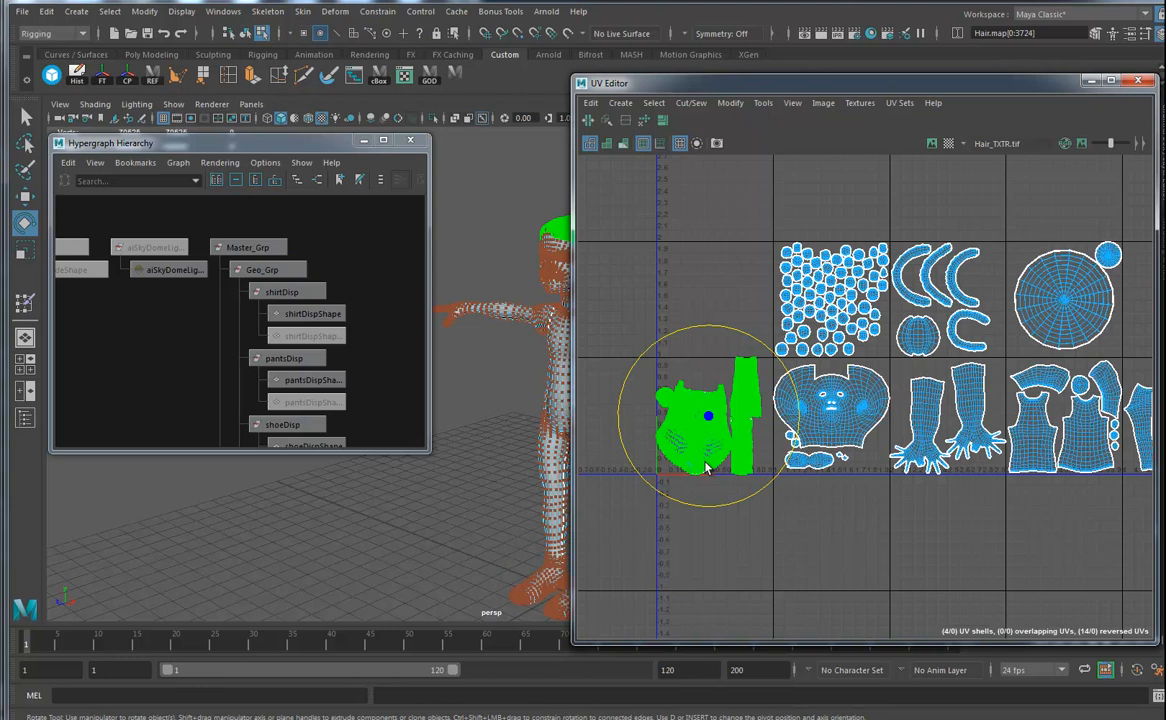
{"action": "key", "text": "Up"}
- Examine the hair shells' placement in their new tile and within the whole UDIM layout
{"action": "scroll", "coordinate": [730, 403], "scroll_direction": "up", "scroll_amount": 10}
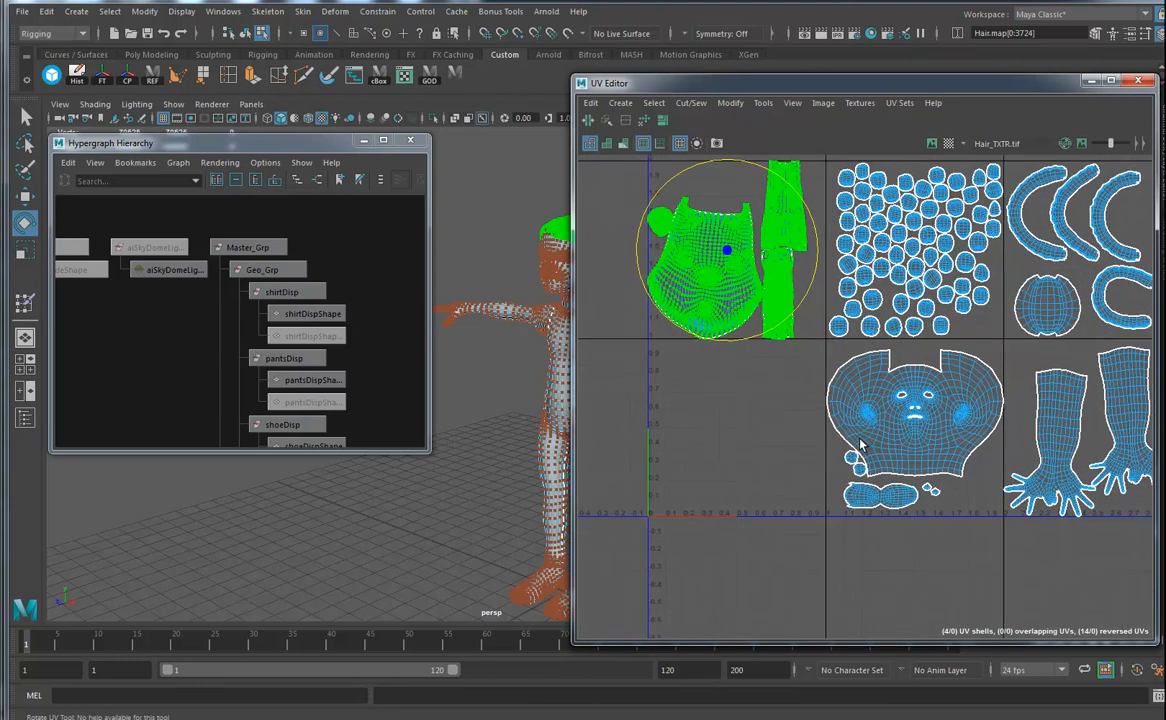
{"action": "right_click_drag", "start_coordinate": [767, 572], "coordinate": [1104, 632], "text": "alt"}
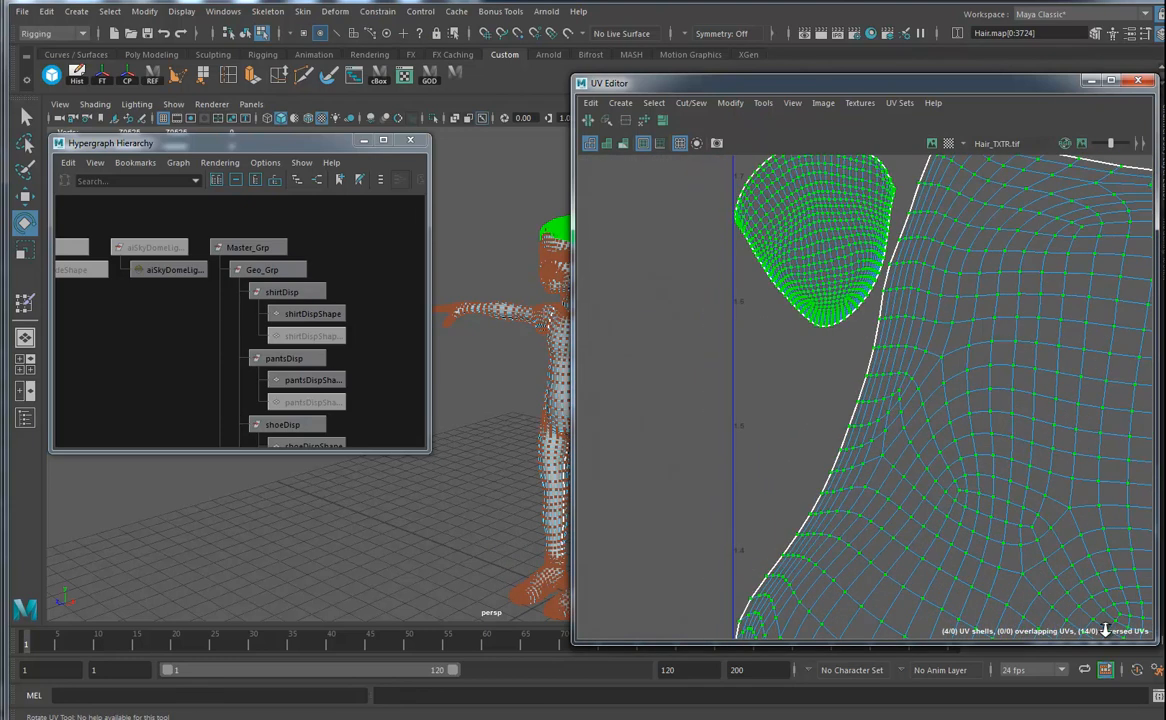
{"action": "middle_click_drag", "start_coordinate": [819, 442], "coordinate": [822, 319], "text": "alt"}
{"action": "right_click_drag", "start_coordinate": [822, 319], "coordinate": [440, 450], "text": "alt"}
{"action": "middle_click_drag", "start_coordinate": [971, 418], "coordinate": [805, 338], "text": "alt"}
{"action": "right_click_drag", "start_coordinate": [805, 338], "coordinate": [731, 401], "text": "alt"}
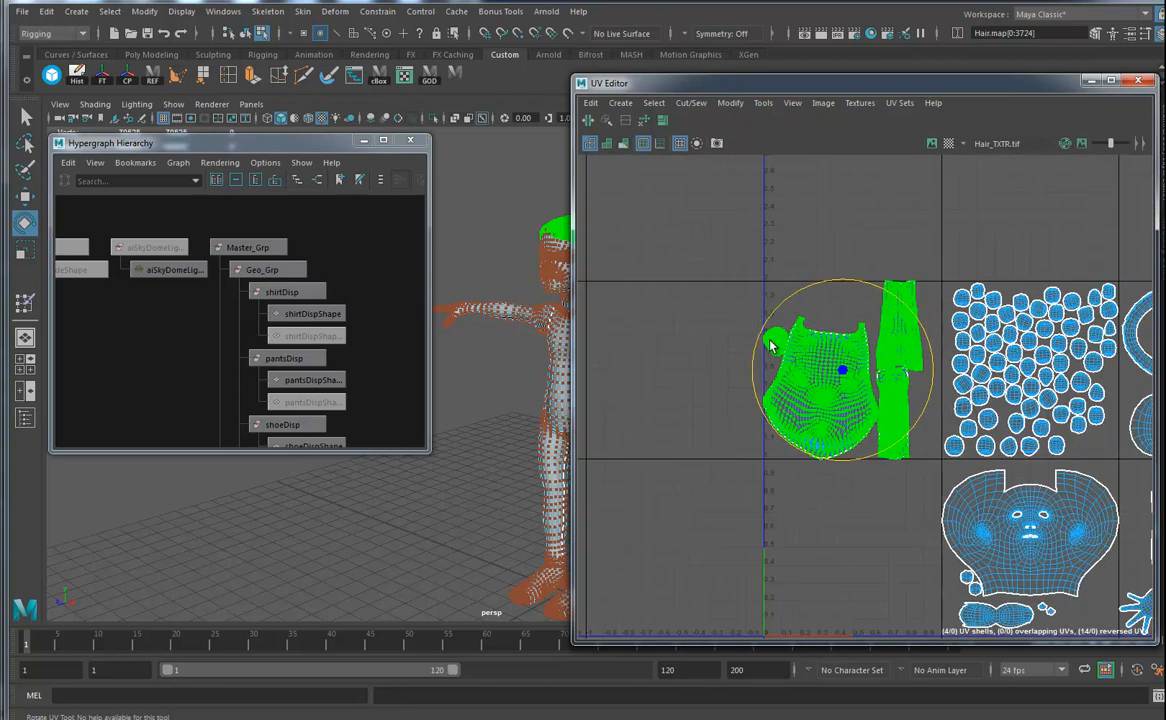
{"action": "right_click_drag", "start_coordinate": [970, 352], "coordinate": [748, 437], "text": "alt"}
{"action": "middle_click_drag", "start_coordinate": [748, 437], "coordinate": [879, 424], "text": "alt"}
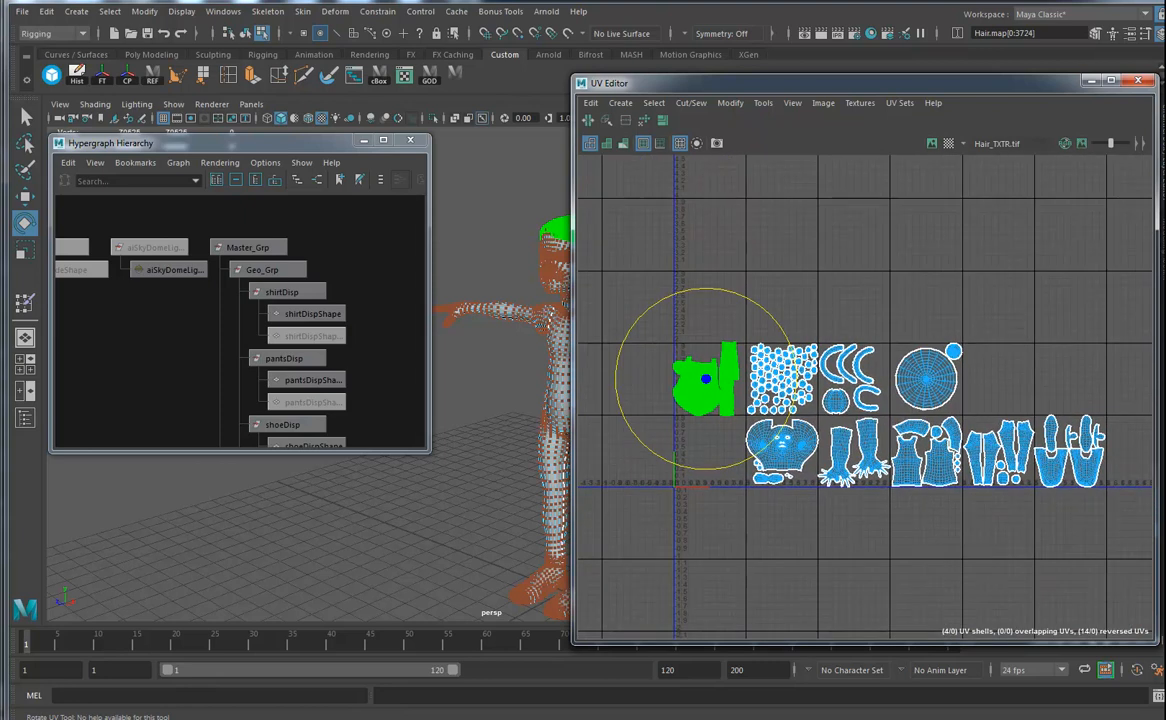
- Close the UV Editor and return from UV selection to object mode
{"action": "left_click", "coordinate": [1138, 81]}
{"action": "right_click_drag", "start_coordinate": [567, 285], "coordinate": [644, 265]}
{"action": "right_click_drag", "start_coordinate": [772, 362], "coordinate": [677, 351], "text": "alt"}
{"action": "left_click_drag", "start_coordinate": [677, 351], "coordinate": [673, 338], "text": "alt"}
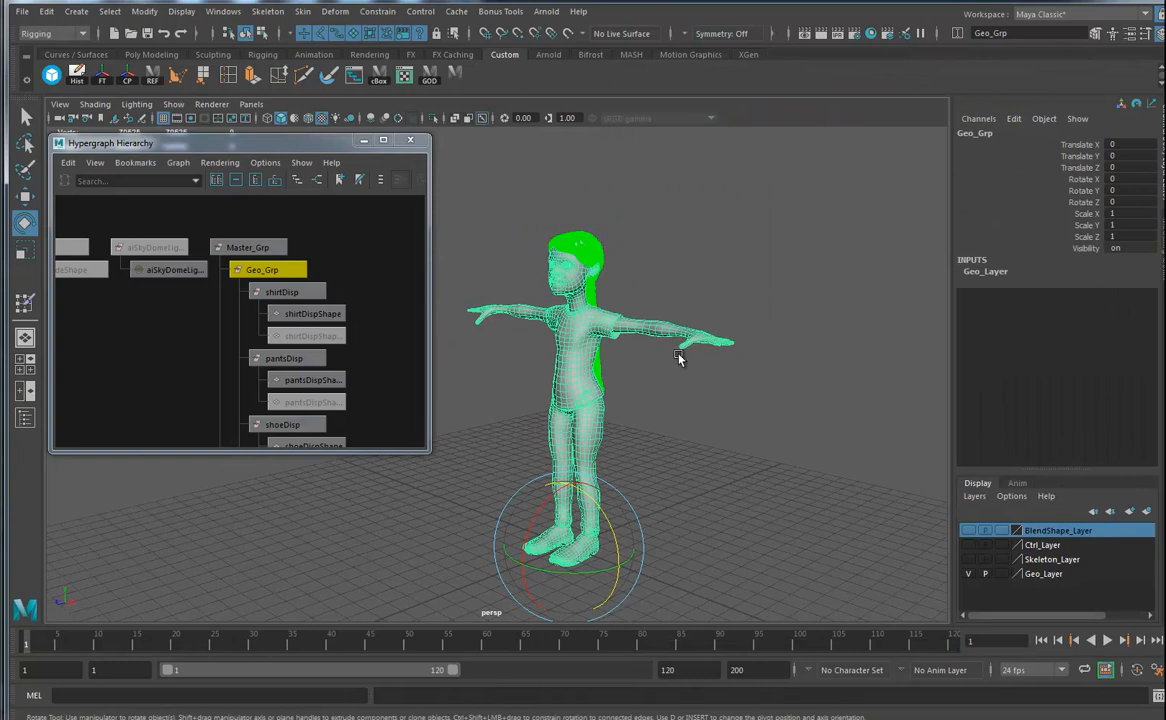
- Select all of the character's meshes and delete their non-deformer history
{"action": "left_click", "coordinate": [568, 261]}
{"action": "left_click_drag", "start_coordinate": [695, 170], "coordinate": [426, 566]}
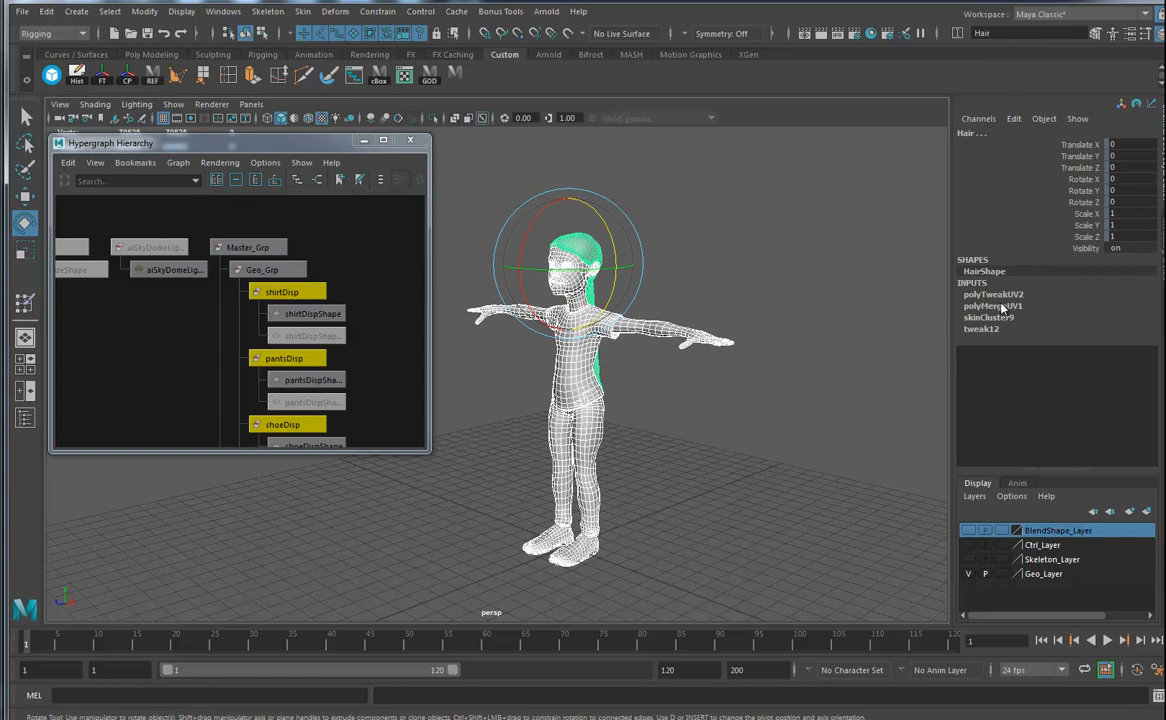
{"action": "left_click", "coordinate": [46, 11]}
{"action": "mouse_move", "coordinate": [100, 181]}
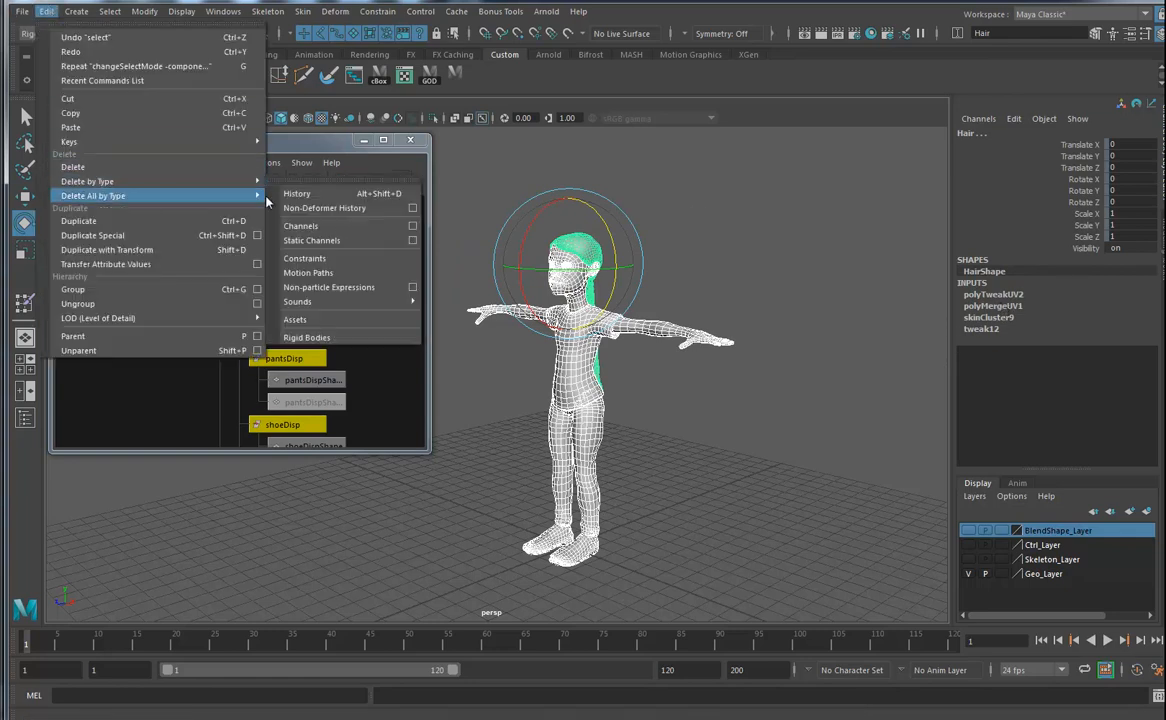
{"action": "left_click", "coordinate": [341, 208]}
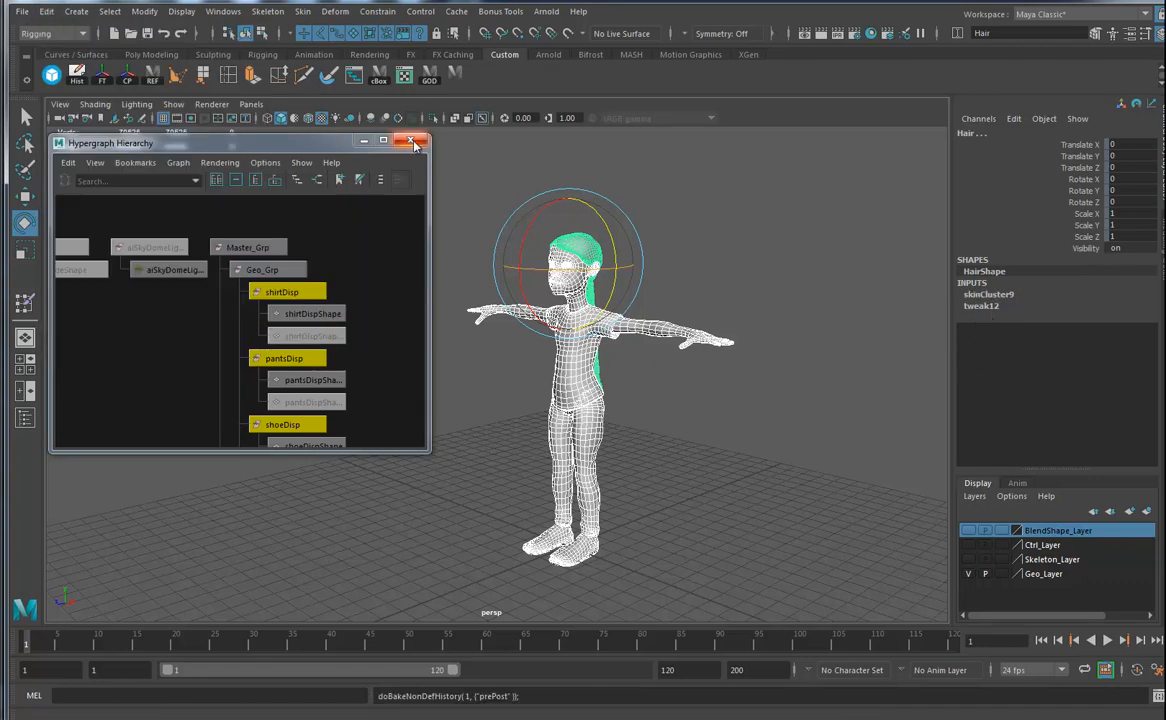
- Close the Hypergraph and start exporting the selected meshes with the OBJexport file type
{"action": "left_click", "coordinate": [415, 143]}
{"action": "middle_click_drag", "start_coordinate": [582, 420], "coordinate": [508, 402], "text": "alt"}
{"action": "left_click", "coordinate": [22, 12]}
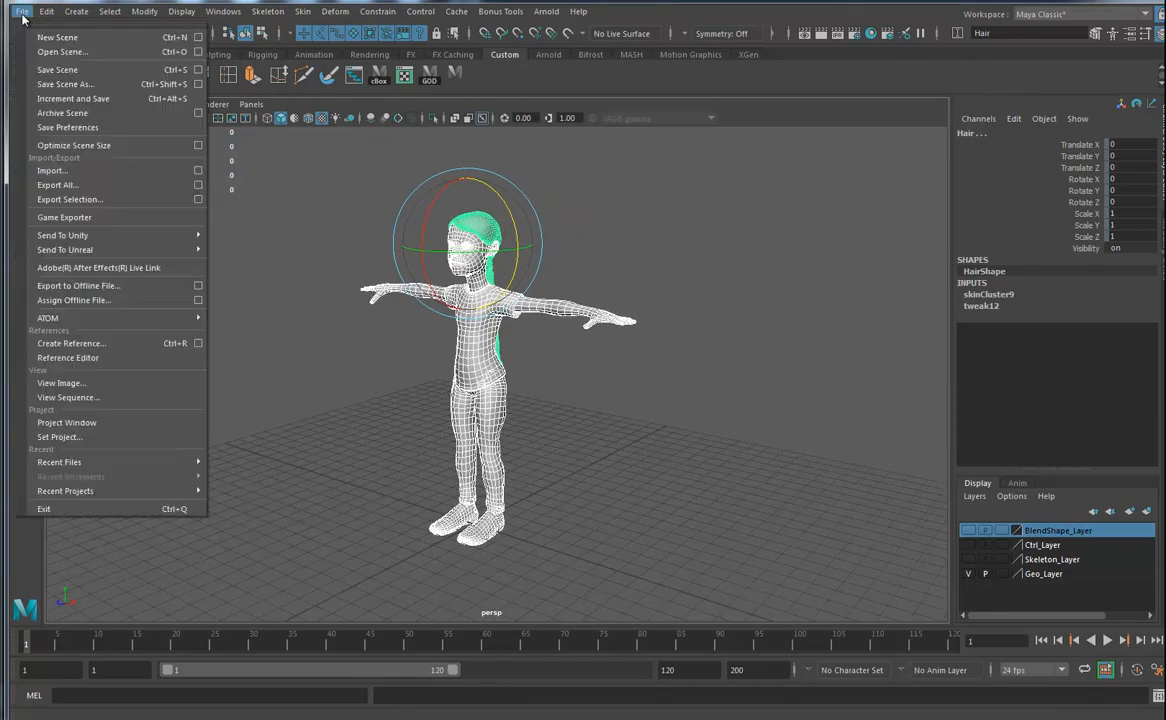
{"action": "left_click", "coordinate": [105, 200]}
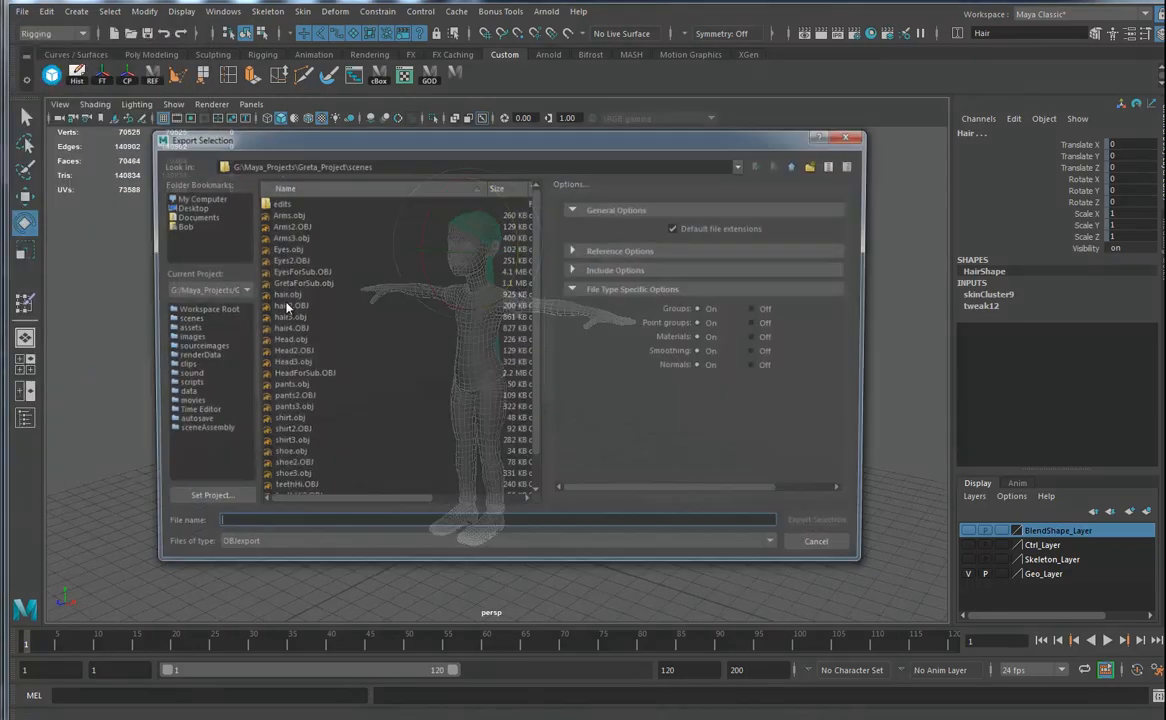
{"action": "left_click", "coordinate": [278, 553]}
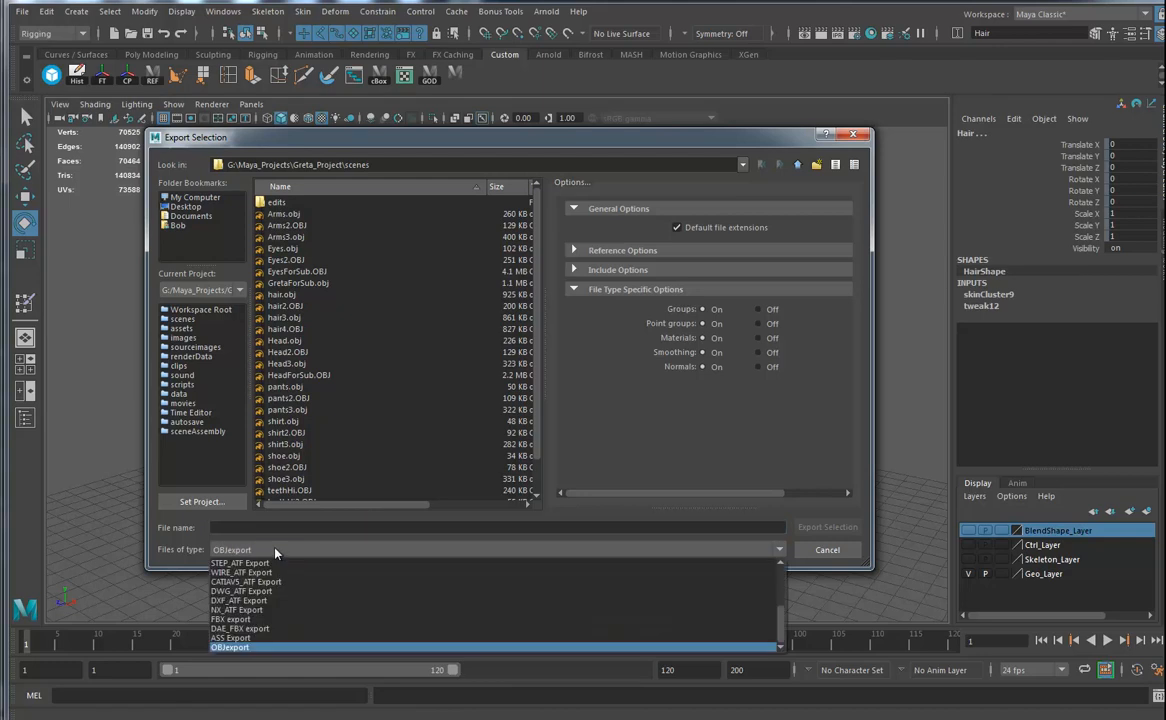
{"action": "left_click", "coordinate": [276, 553]}
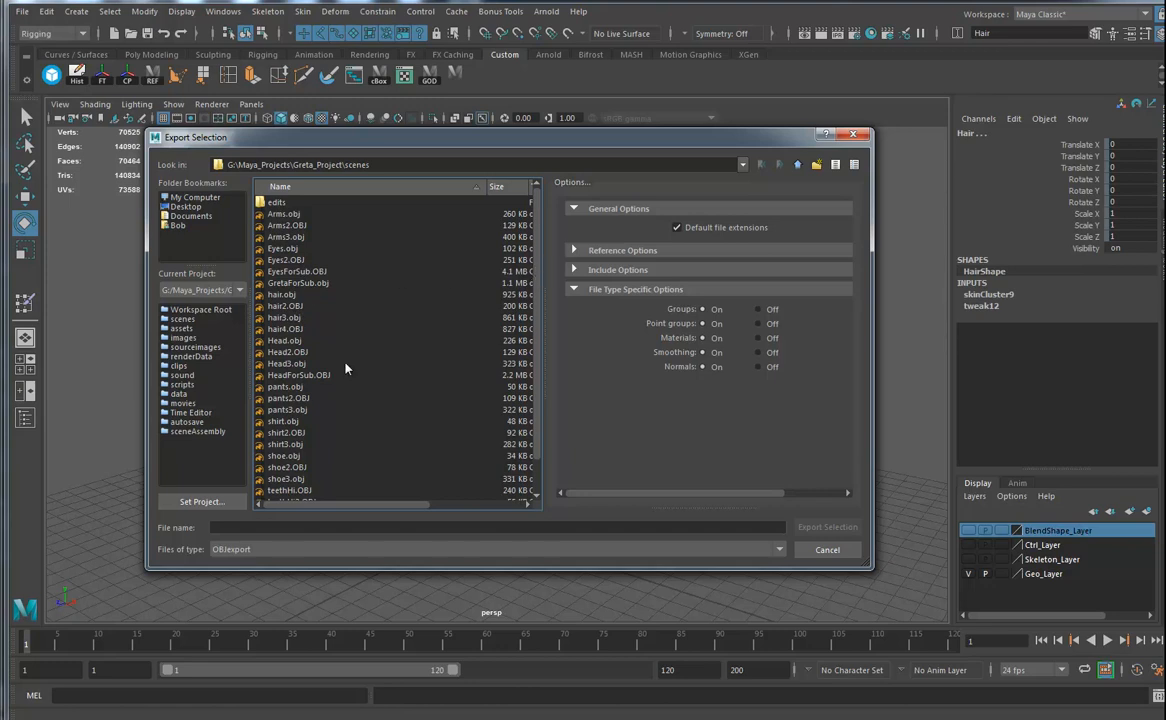
{"action": "left_click", "coordinate": [303, 525]}
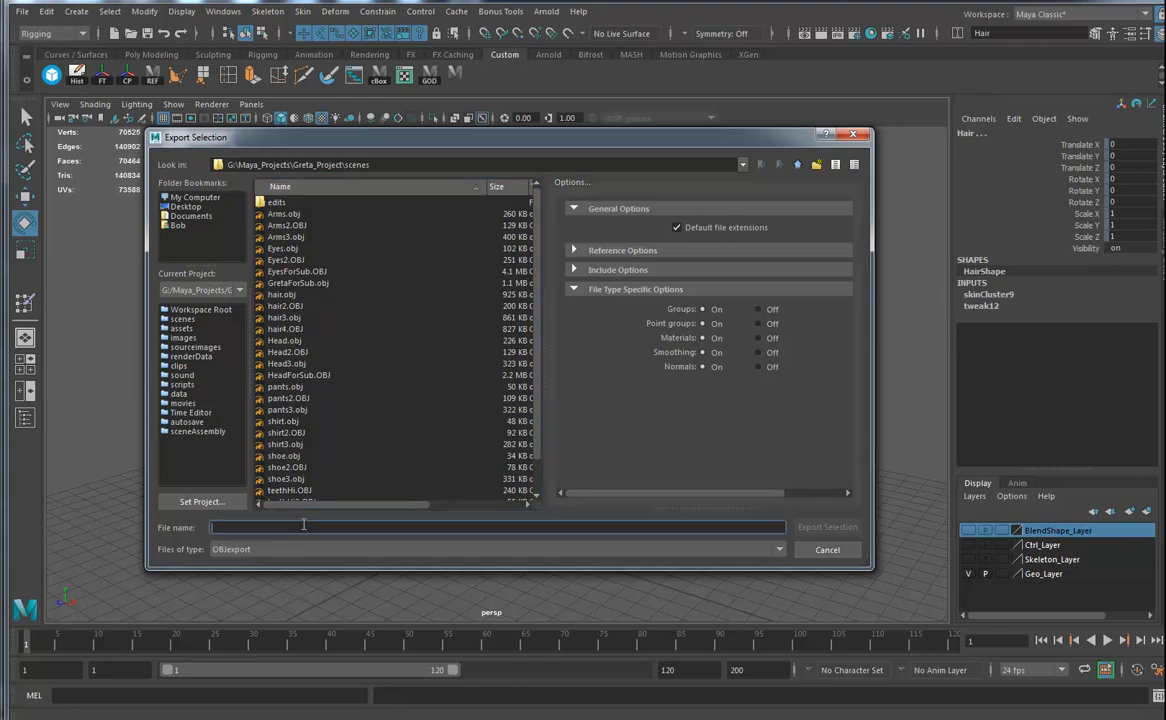
{"action": "type", "text": "Greta"}
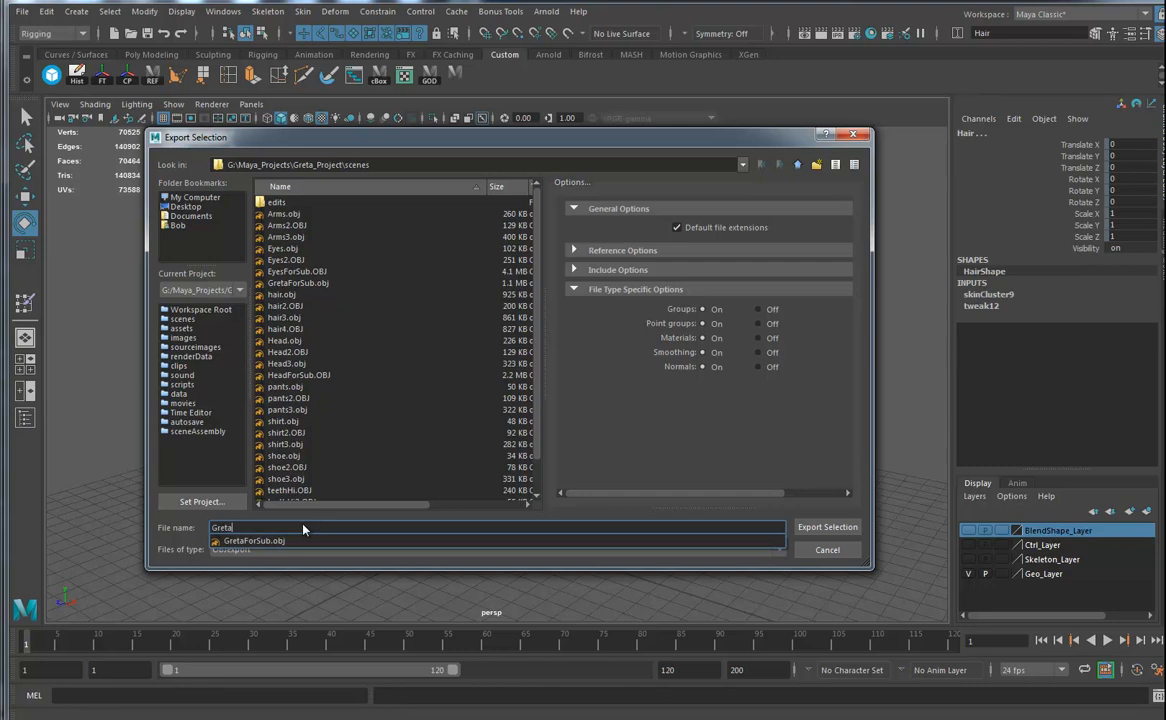
{"action": "type", "text": "ToSub"}
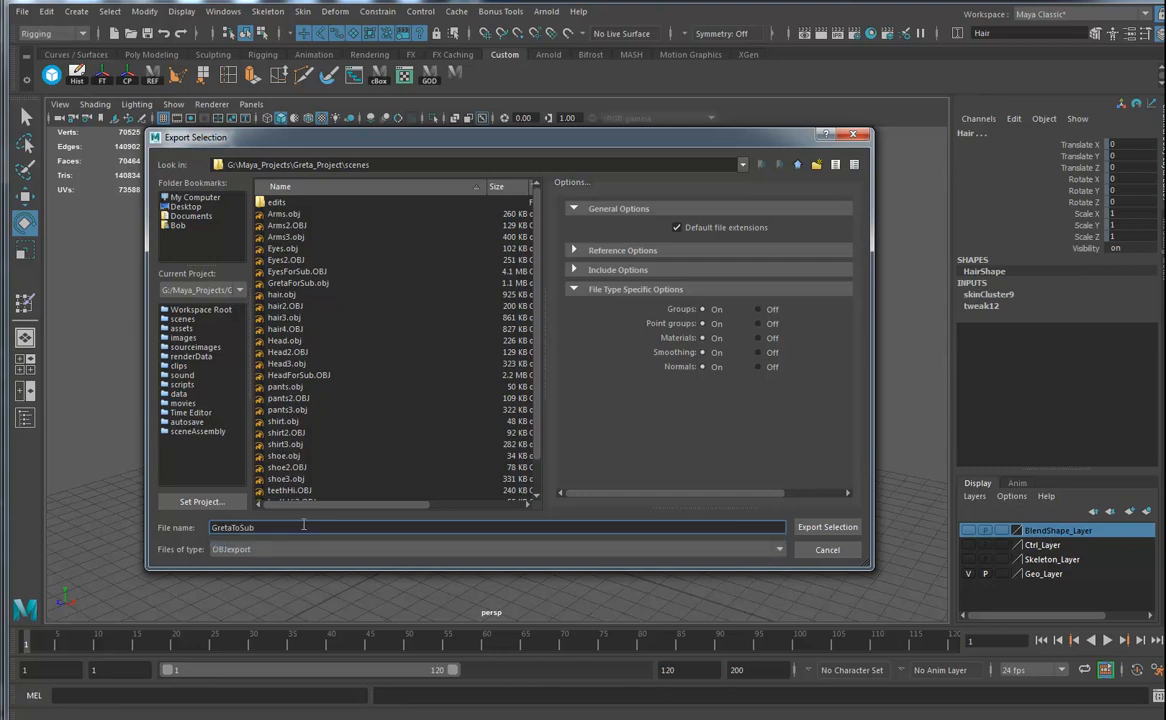
- Export the selected meshes over the existing GretaForSub.obj in the project's scenes folder
{"action": "left_click", "coordinate": [300, 284]}
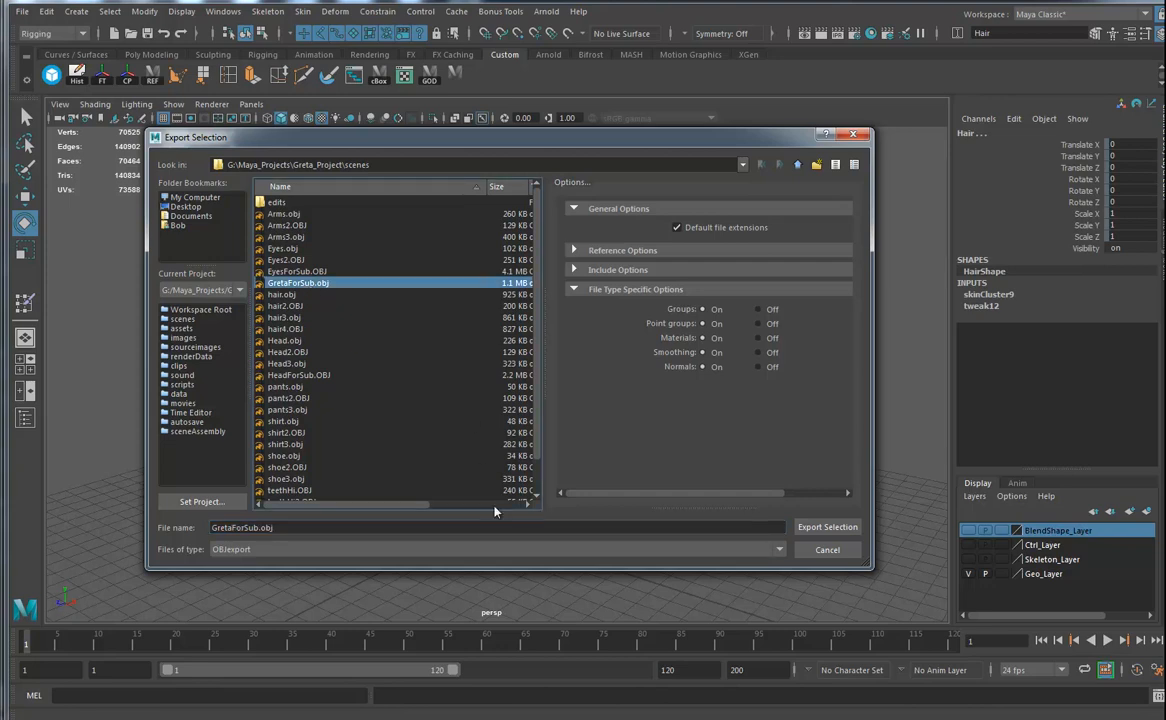
{"action": "left_click", "coordinate": [831, 529]}
{"action": "left_click", "coordinate": [477, 373]}
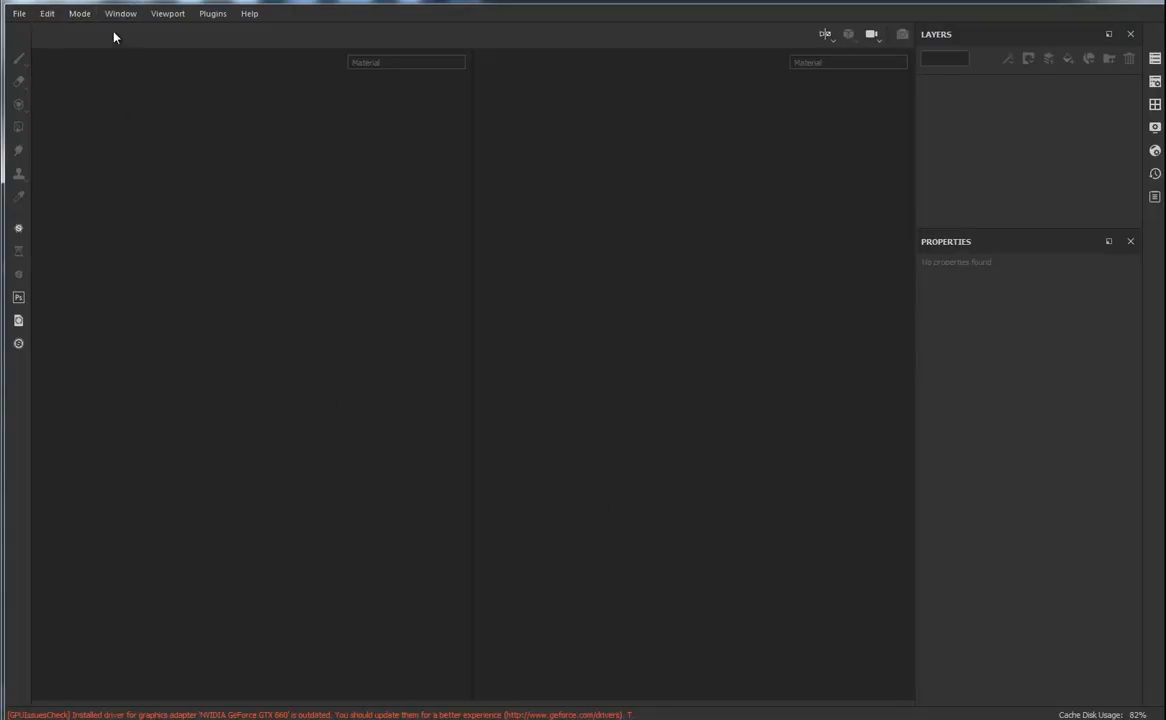
- Switch to Substance Painter and start a new project with a document resolution of 2048
{"action": "left_click", "coordinate": [18, 14]}
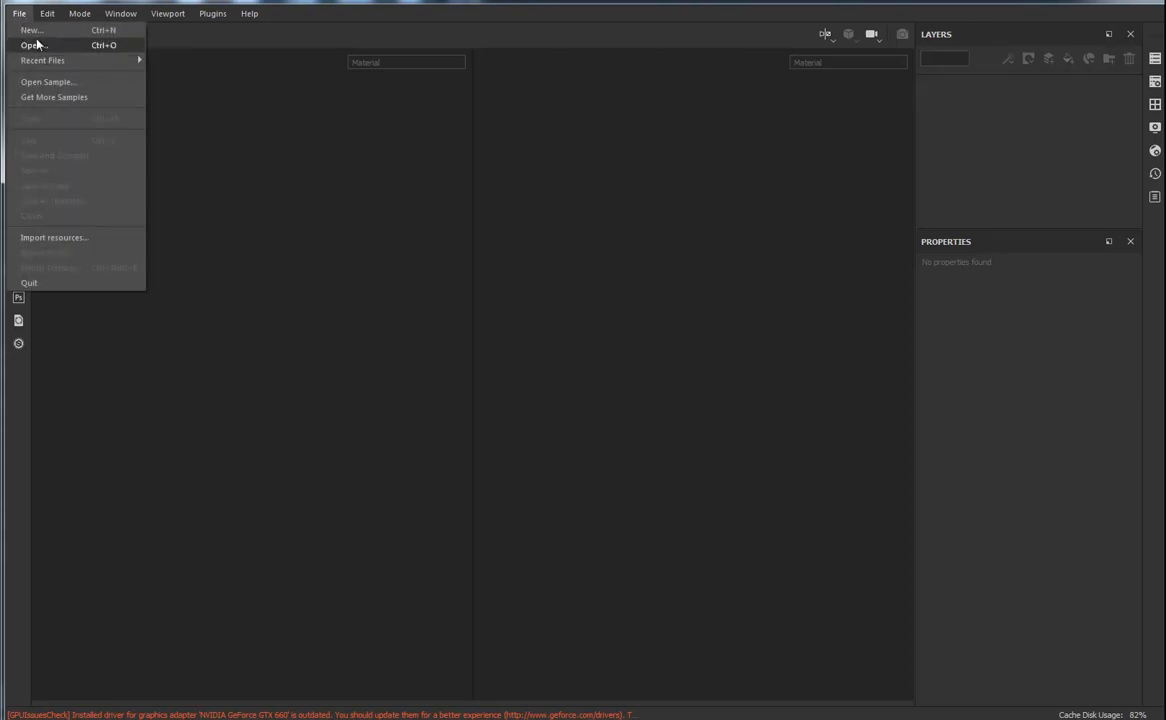
{"action": "mouse_move", "coordinate": [44, 67]}
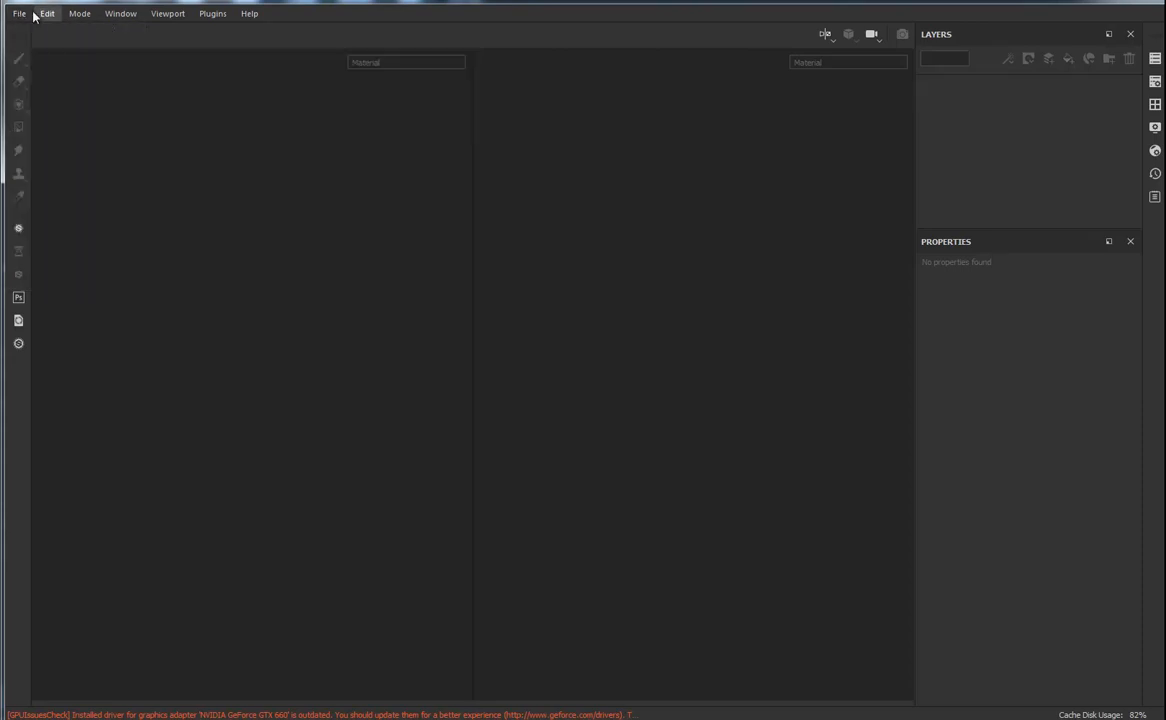
{"action": "left_click", "coordinate": [30, 34]}
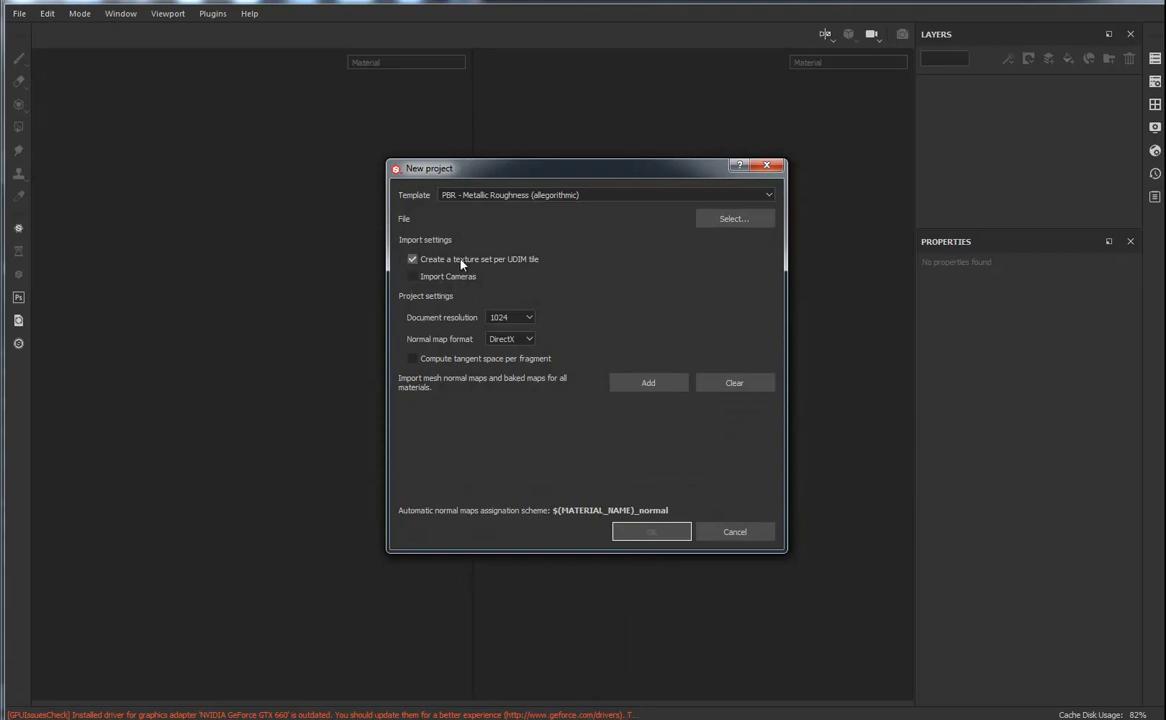
{"action": "left_click", "coordinate": [768, 197]}
{"action": "left_click", "coordinate": [768, 197]}
{"action": "left_click", "coordinate": [510, 317]}
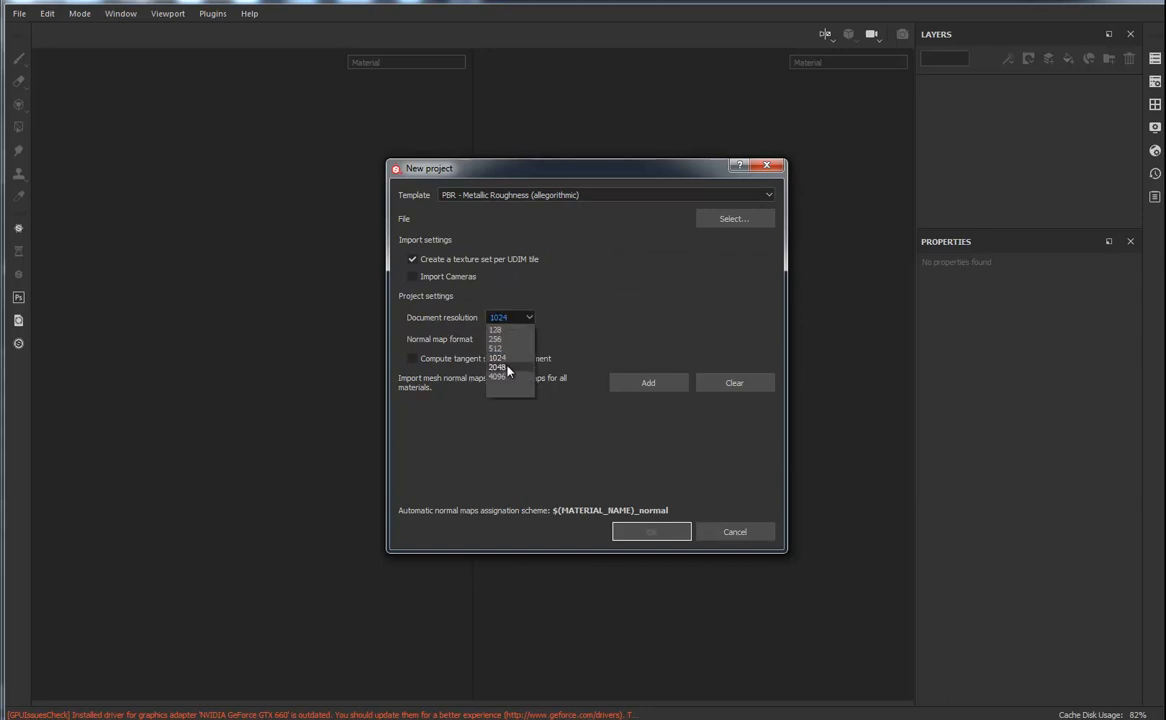
{"action": "left_click", "coordinate": [508, 369]}
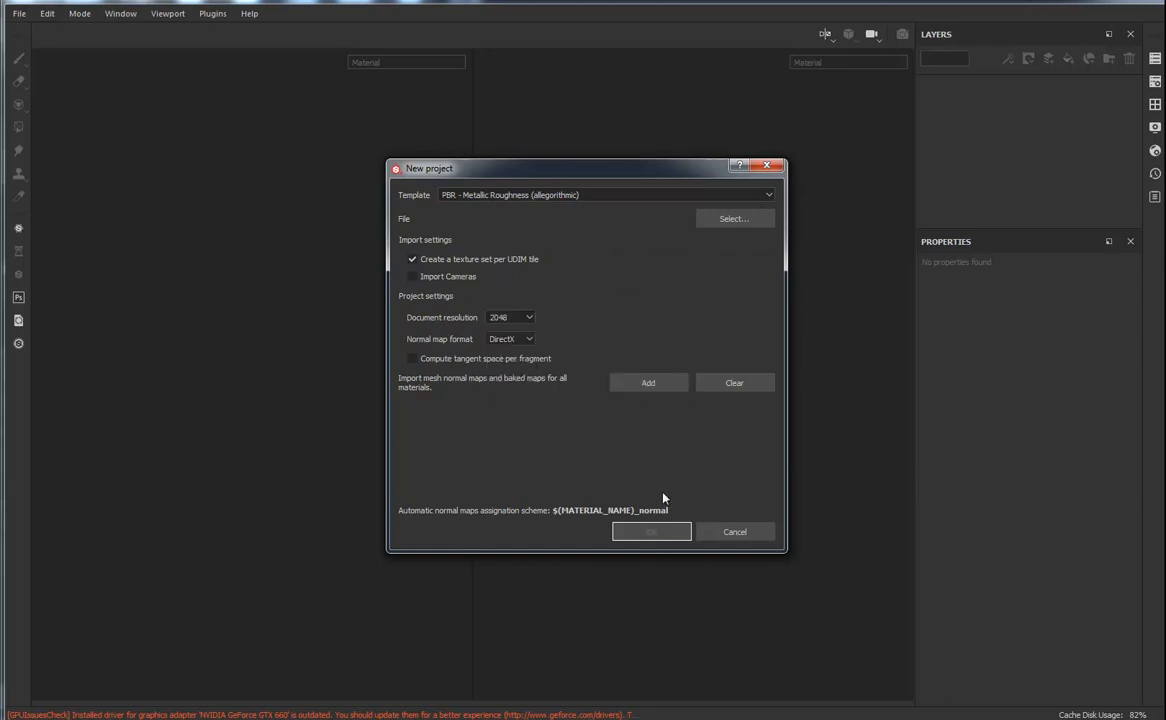
- Load GretaForSub as the project's mesh file and create the project
{"action": "left_click", "coordinate": [729, 219]}
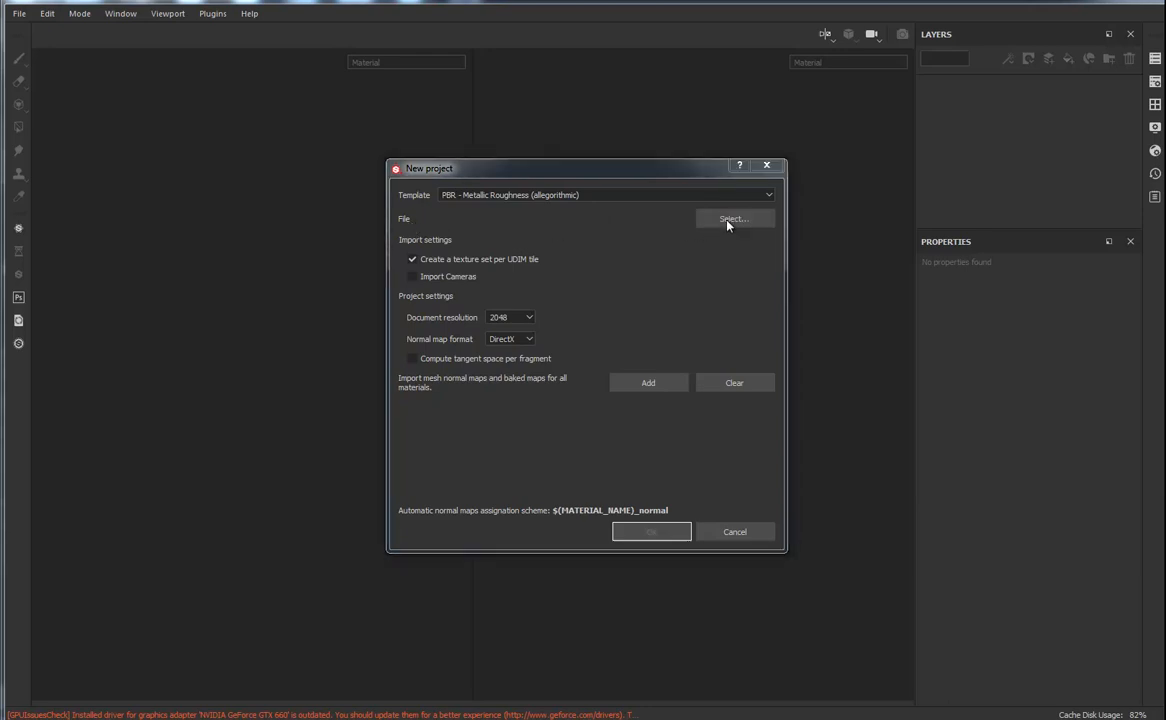
{"action": "left_click", "coordinate": [737, 389]}
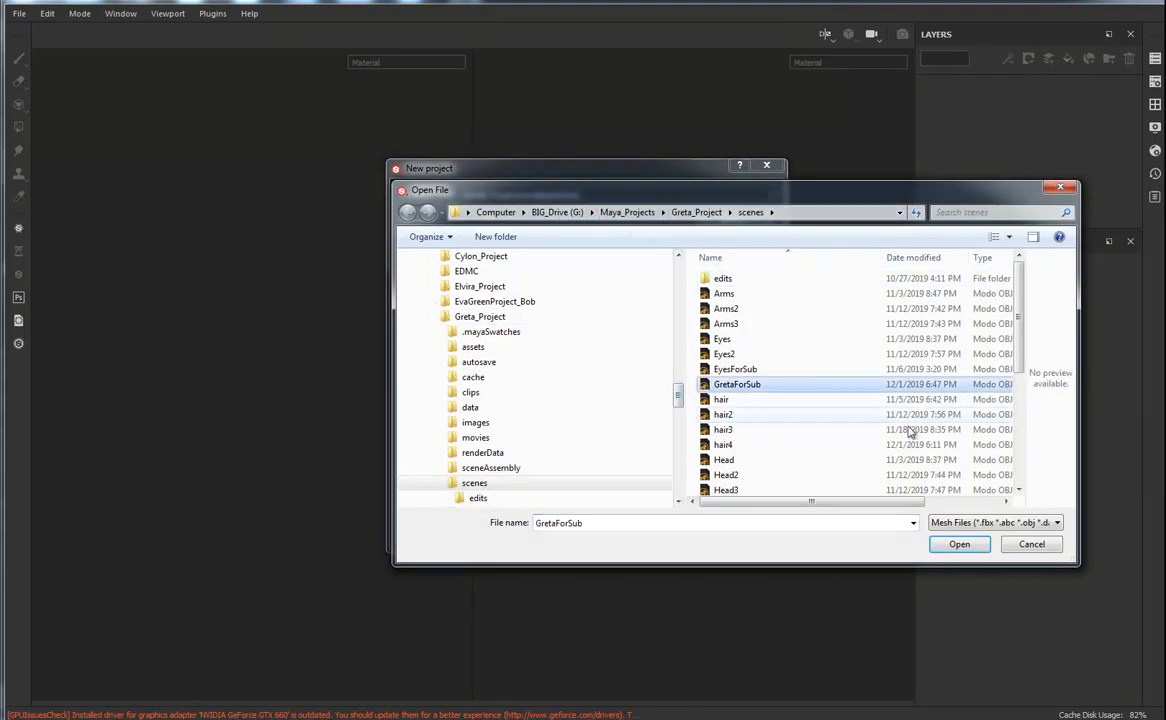
{"action": "left_click", "coordinate": [960, 545]}
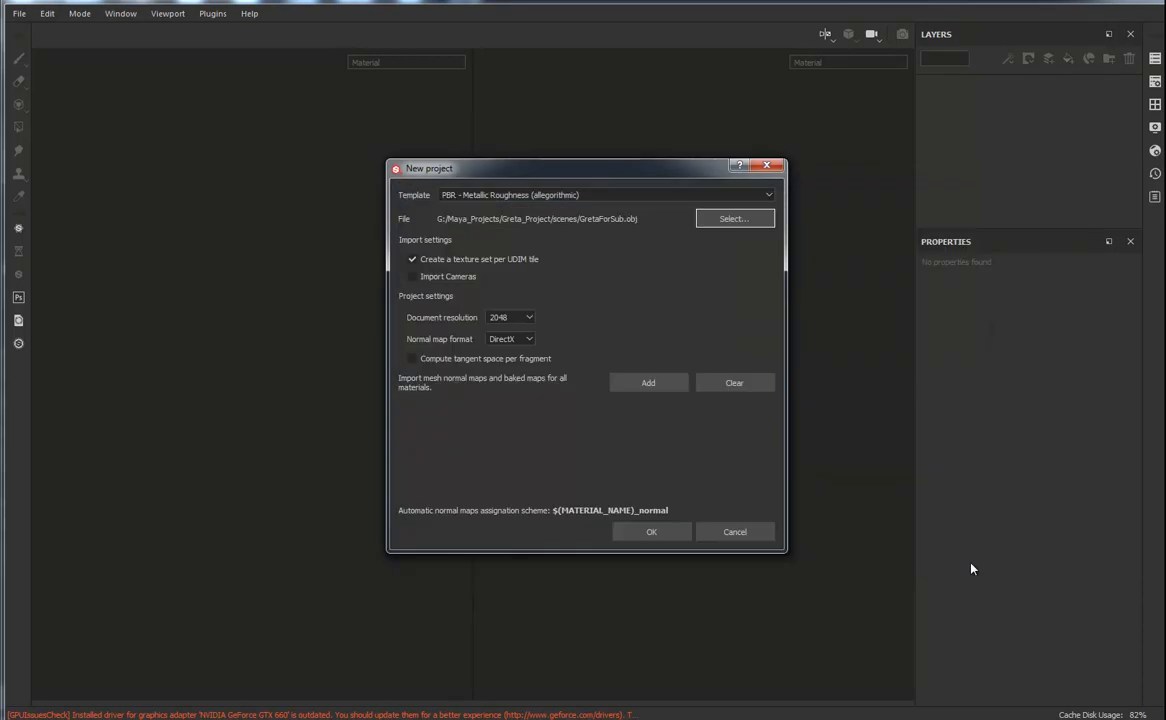
{"action": "left_click", "coordinate": [652, 534]}
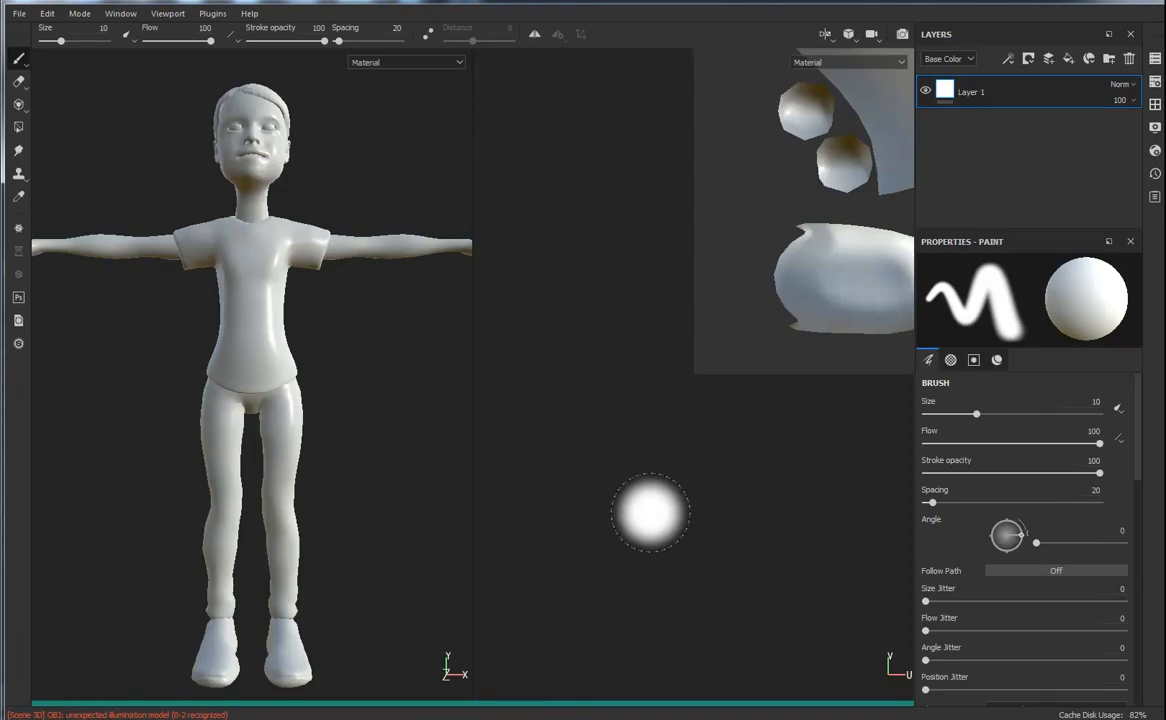
- Inspect the imported character in 3D and its head UV tile in the 2D view
{"action": "left_click_drag", "start_coordinate": [368, 420], "coordinate": [318, 427], "text": "alt"}
{"action": "right_click_drag", "start_coordinate": [661, 388], "coordinate": [576, 383], "text": "alt"}
{"action": "middle_click_drag", "start_coordinate": [637, 359], "coordinate": [490, 501], "text": "alt"}
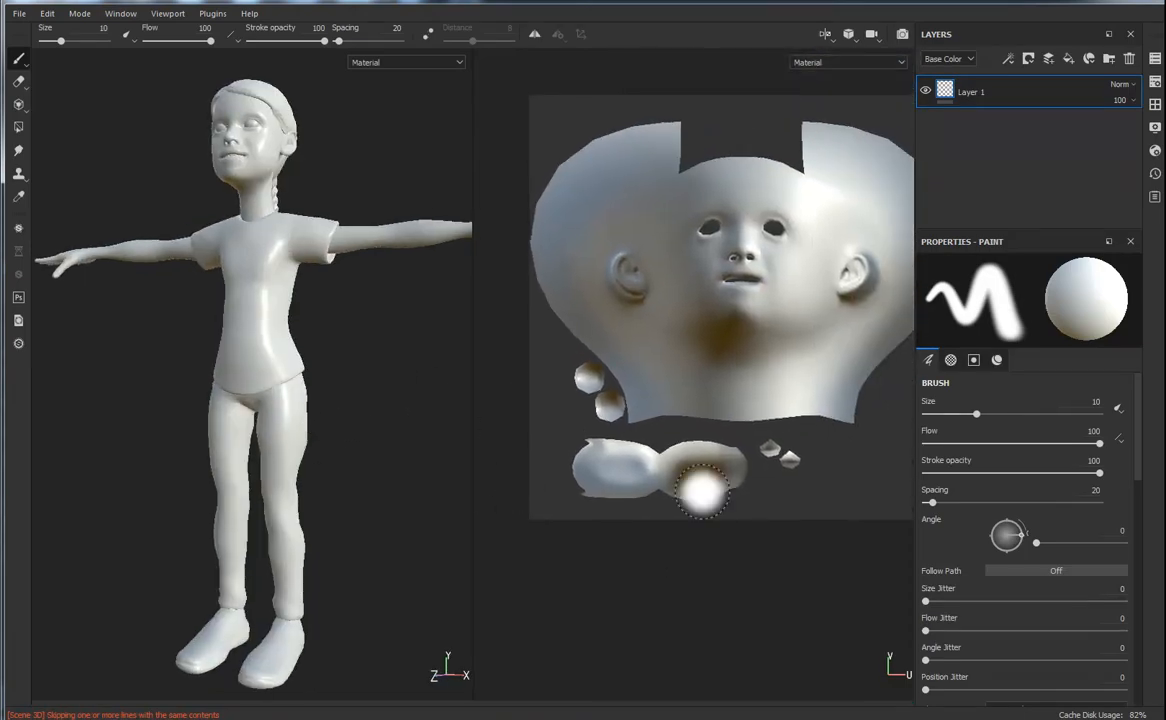
{"action": "right_click_drag", "start_coordinate": [715, 508], "coordinate": [682, 508], "text": "alt"}
{"action": "middle_click_drag", "start_coordinate": [727, 541], "coordinate": [676, 559], "text": "alt"}
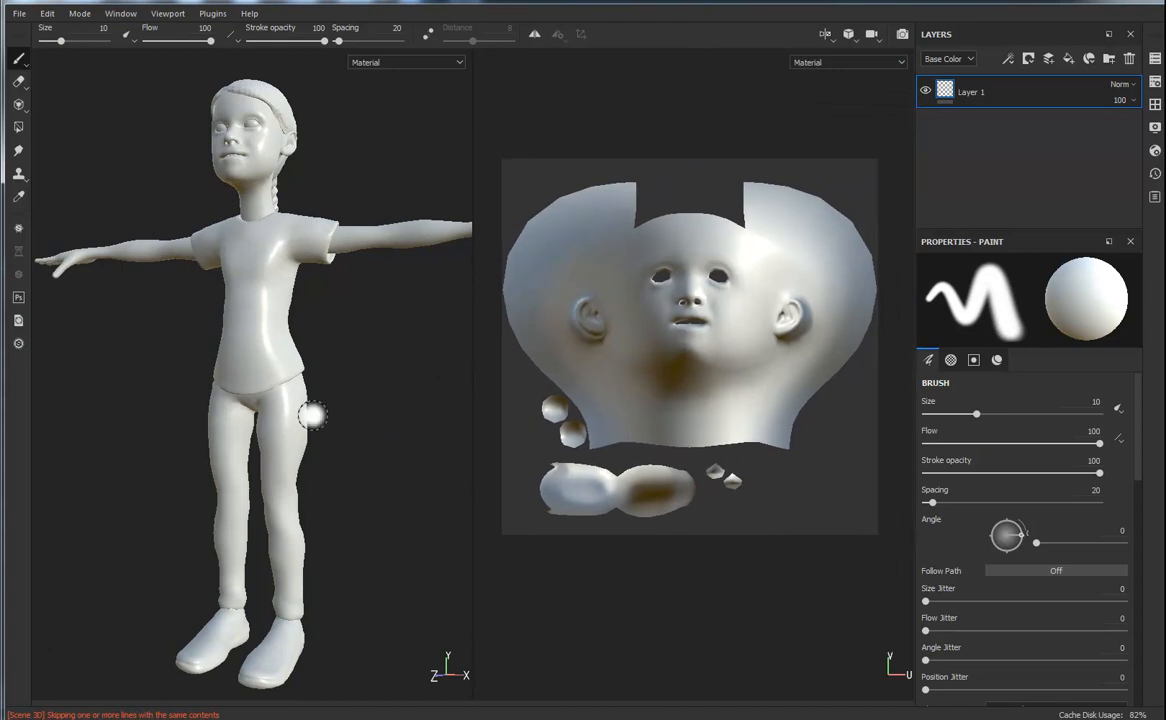
- Orbit the character and examine the UV tile of each texture set from 1002 to 1014, returning to 1002
{"action": "mouse_move", "coordinate": [1165, 180]}
{"action": "left_mouse_down"}
{"action": "mouse_move", "coordinate": [798, 136]}
{"action": "mouse_move", "coordinate": [790, 175]}
{"action": "mouse_move", "coordinate": [1050, 317]}
{"action": "mouse_move", "coordinate": [1098, 275]}
{"action": "left_mouse_up"}
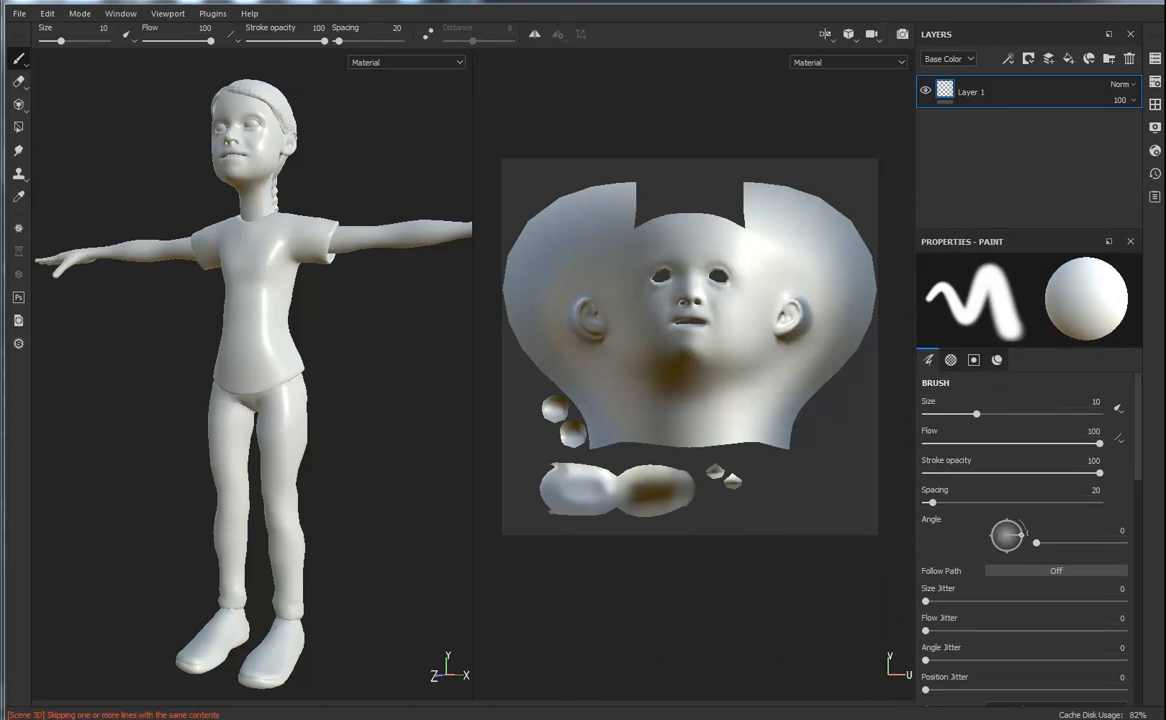
{"action": "left_click_drag", "start_coordinate": [354, 354], "coordinate": [424, 380], "text": "alt"}
{"action": "right_click_drag", "start_coordinate": [378, 350], "coordinate": [364, 380], "text": "alt"}
{"action": "left_click_drag", "start_coordinate": [327, 378], "coordinate": [380, 396], "text": "alt"}
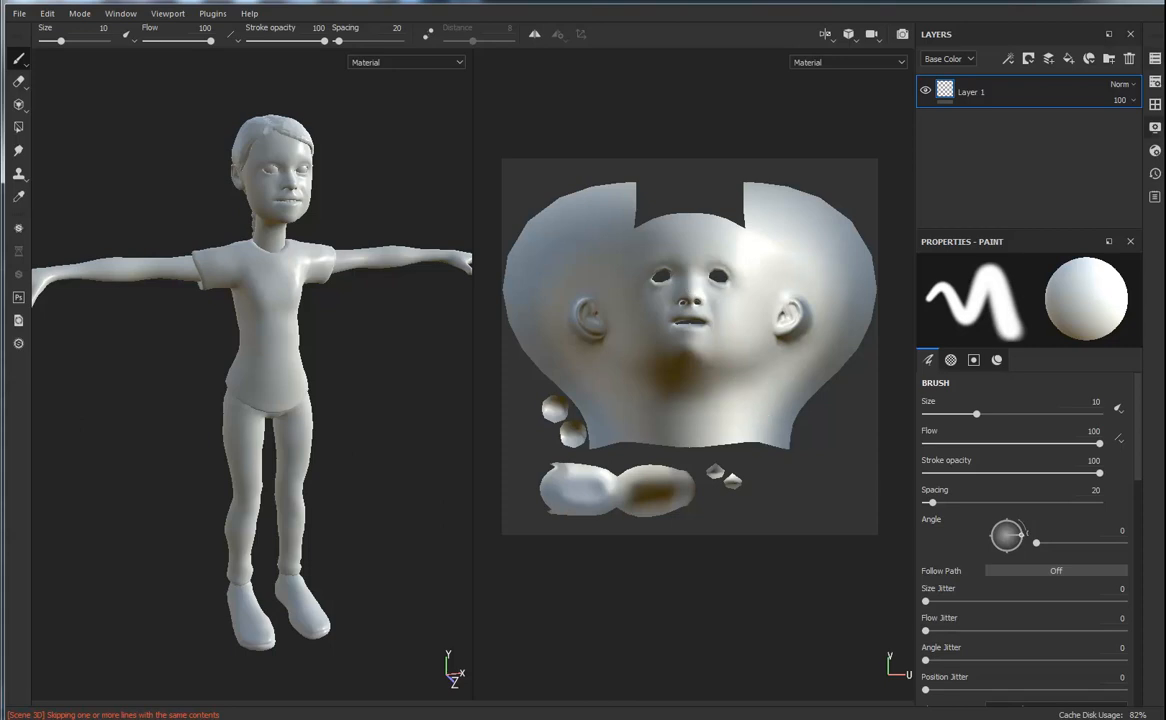
{"action": "left_click", "coordinate": [1155, 61]}
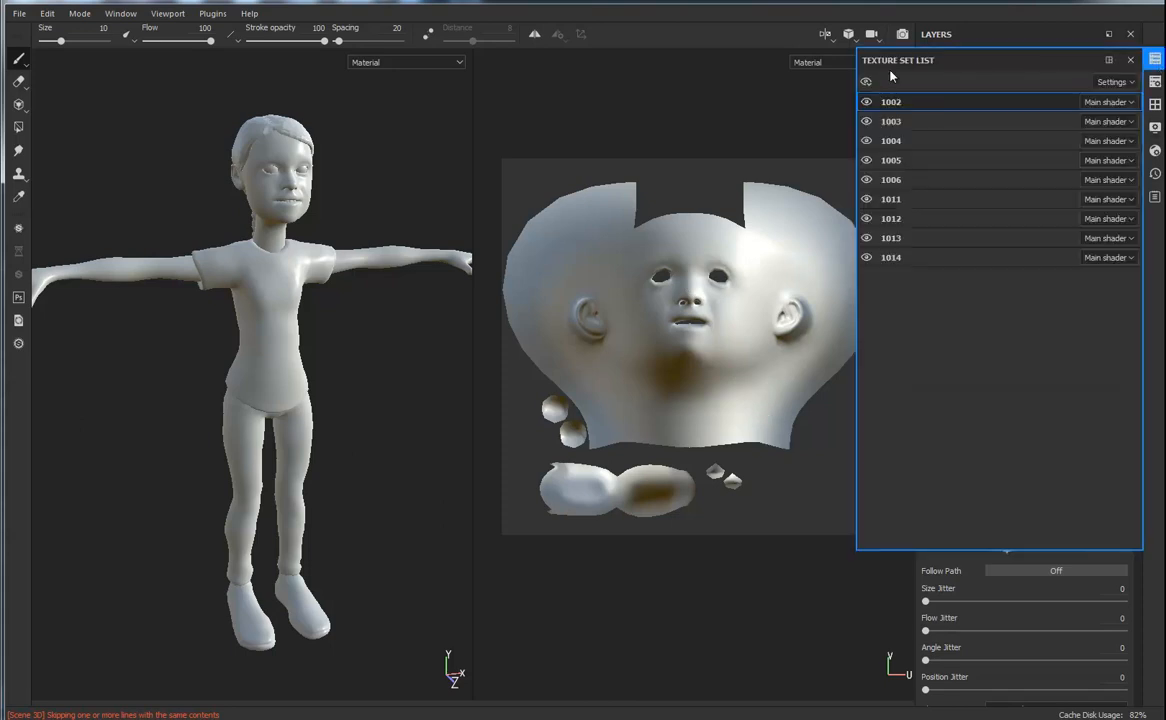
{"action": "left_click", "coordinate": [890, 123]}
{"action": "left_click", "coordinate": [890, 141]}
{"action": "left_click", "coordinate": [891, 160]}
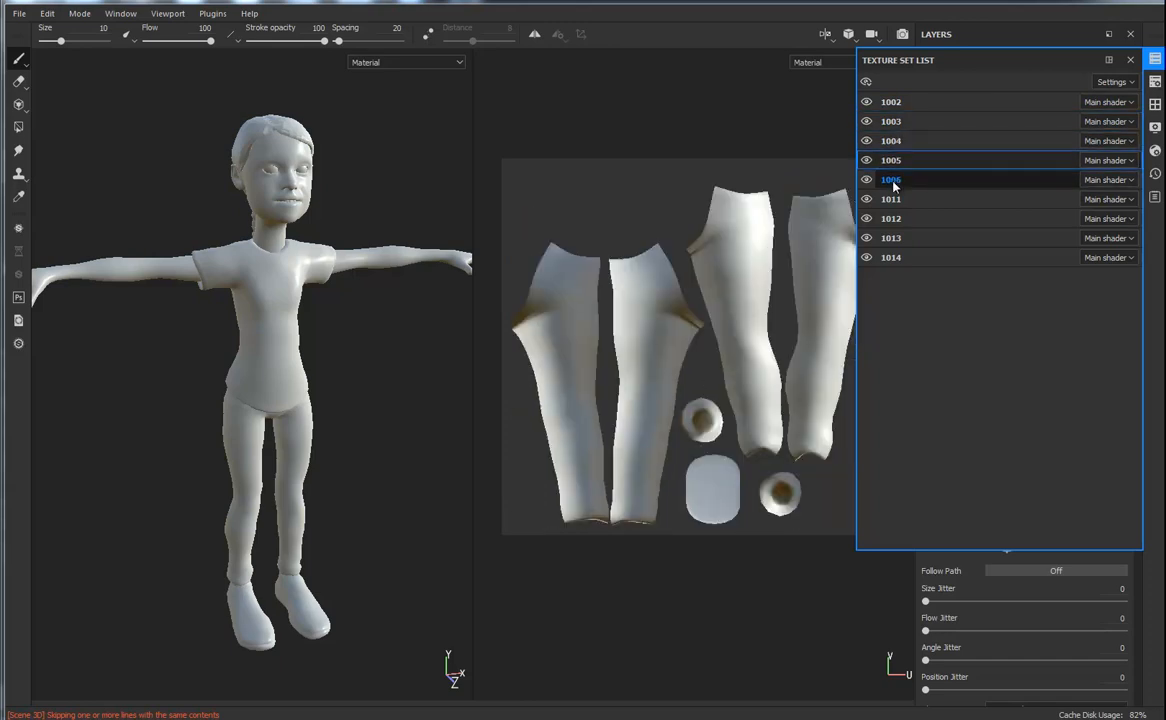
{"action": "left_click", "coordinate": [891, 180]}
{"action": "left_click", "coordinate": [891, 199]}
{"action": "left_click", "coordinate": [891, 218]}
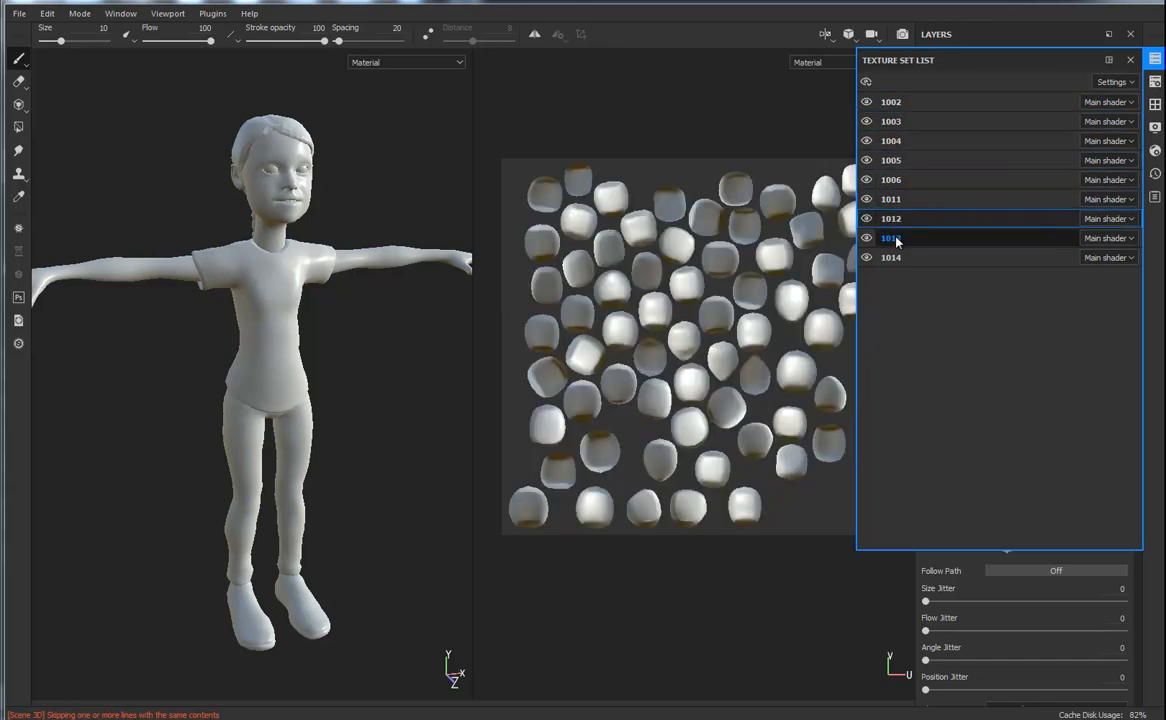
{"action": "left_click", "coordinate": [893, 239]}
{"action": "left_click", "coordinate": [893, 257]}
{"action": "left_click", "coordinate": [891, 102]}
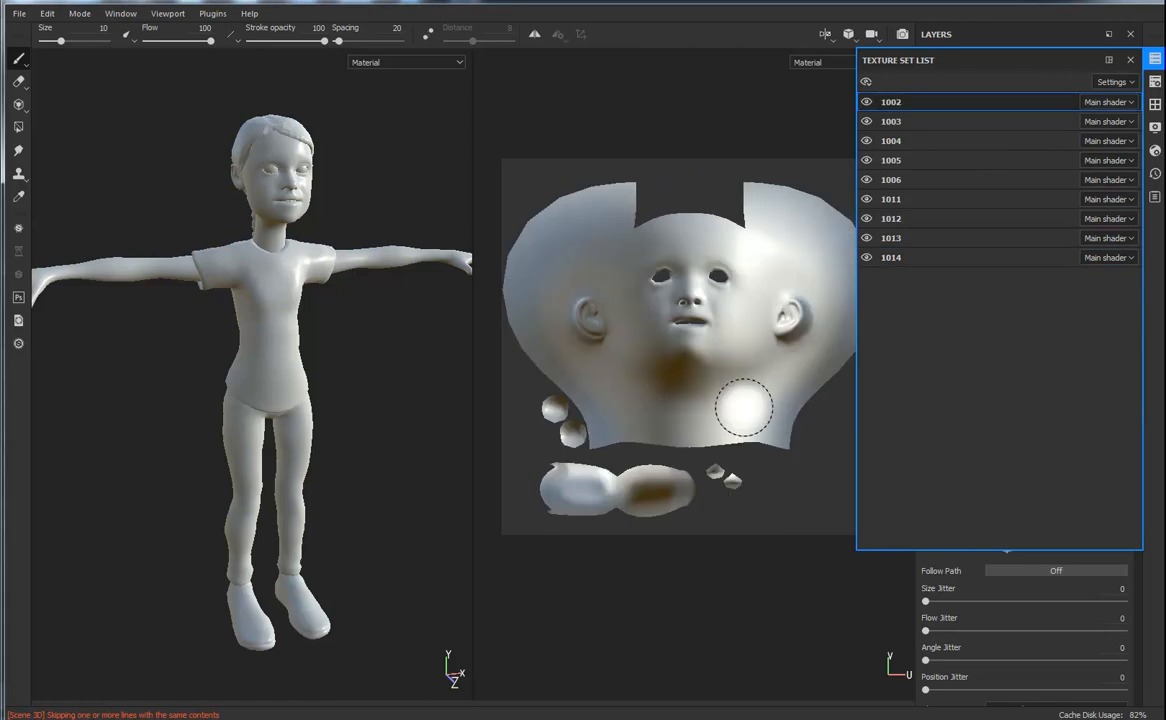
{"action": "left_click", "coordinate": [1130, 60]}
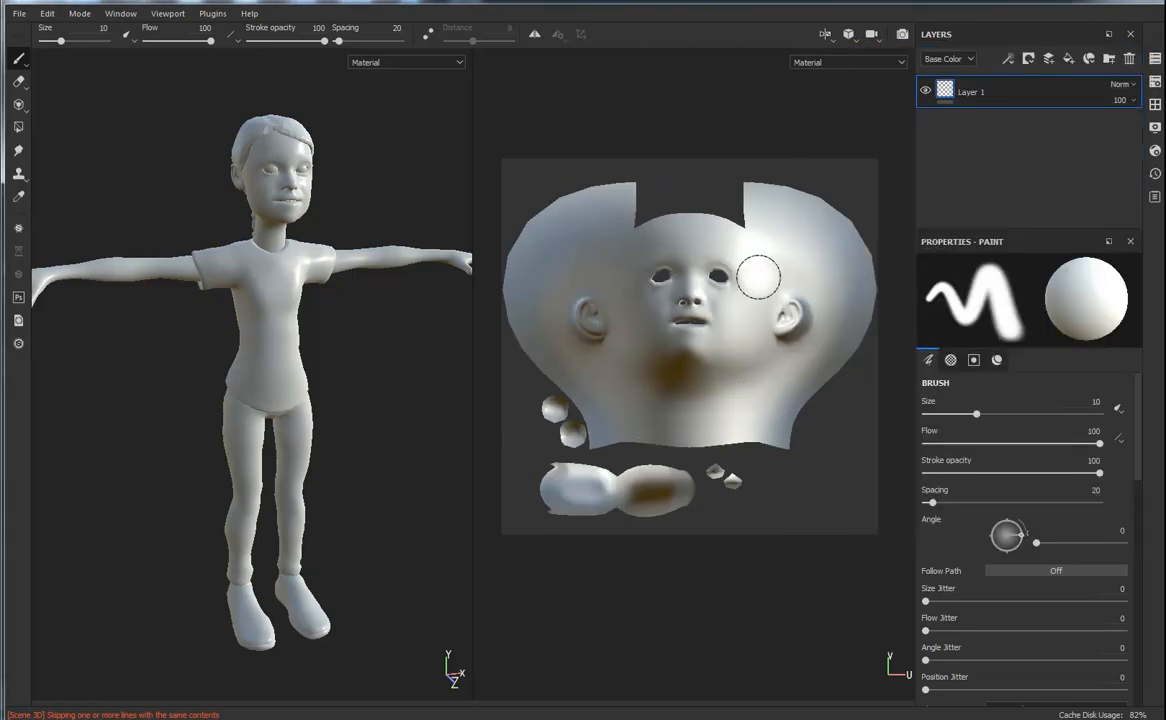
- Add a second paint layer above Layer 1 and delete it again
{"action": "left_click", "coordinate": [1049, 59]}
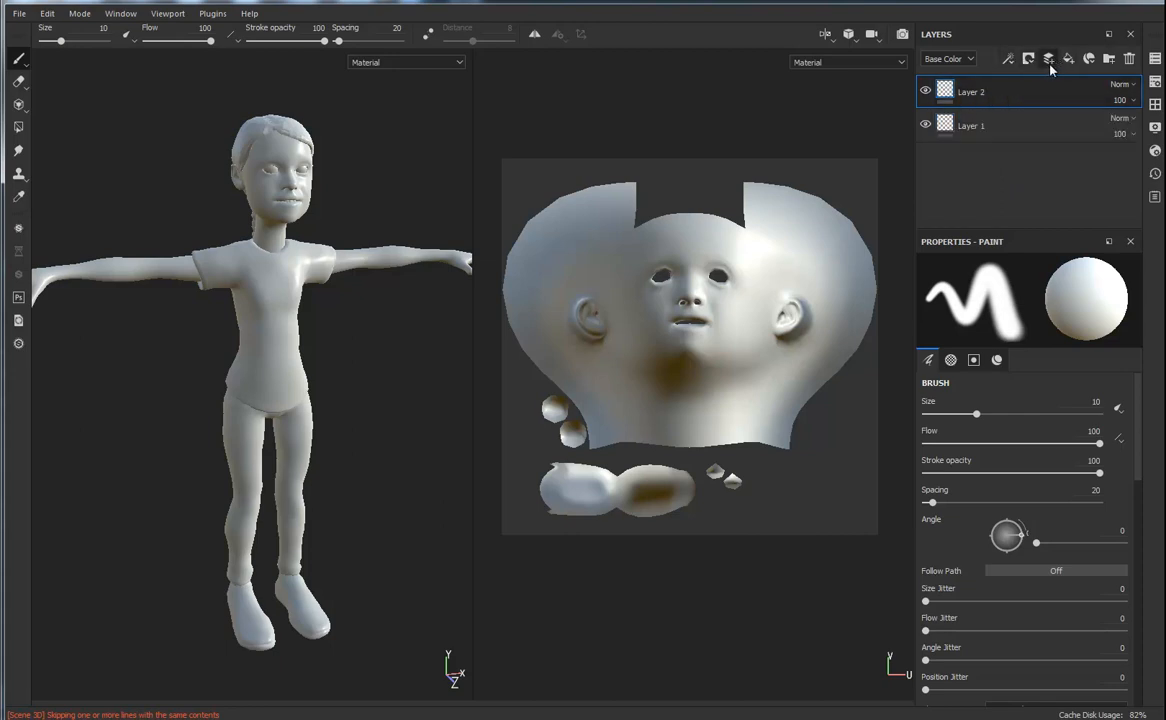
{"action": "right_click", "coordinate": [939, 93]}
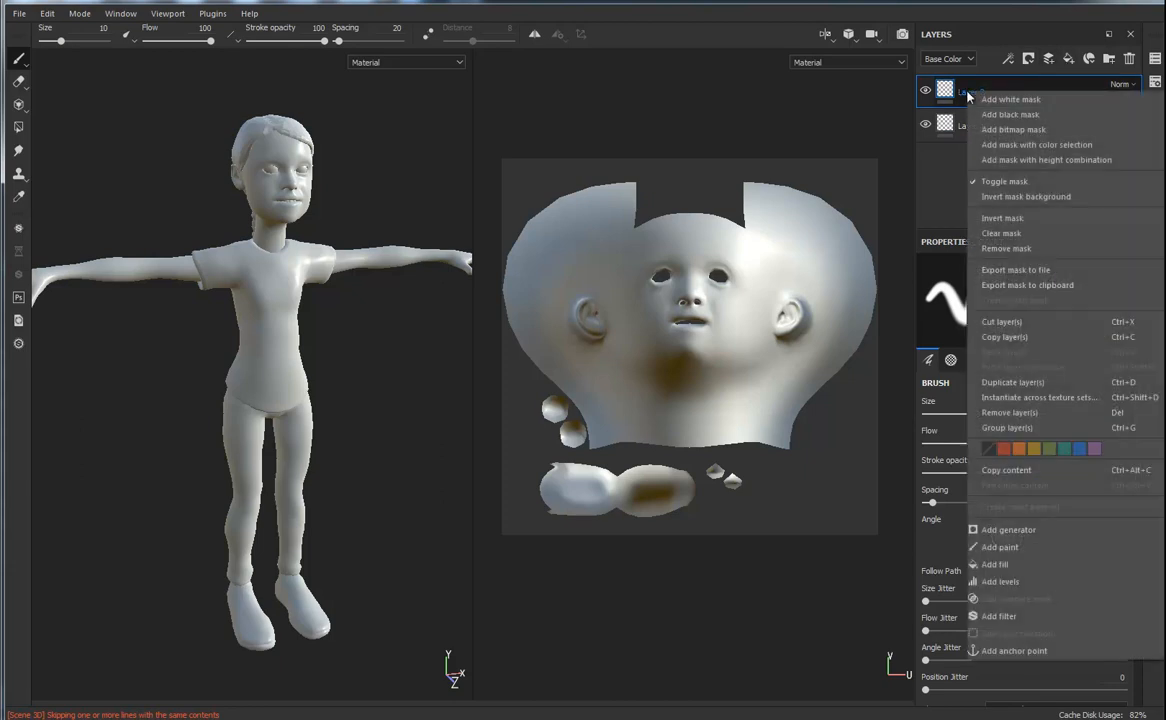
{"action": "left_click", "coordinate": [925, 92]}
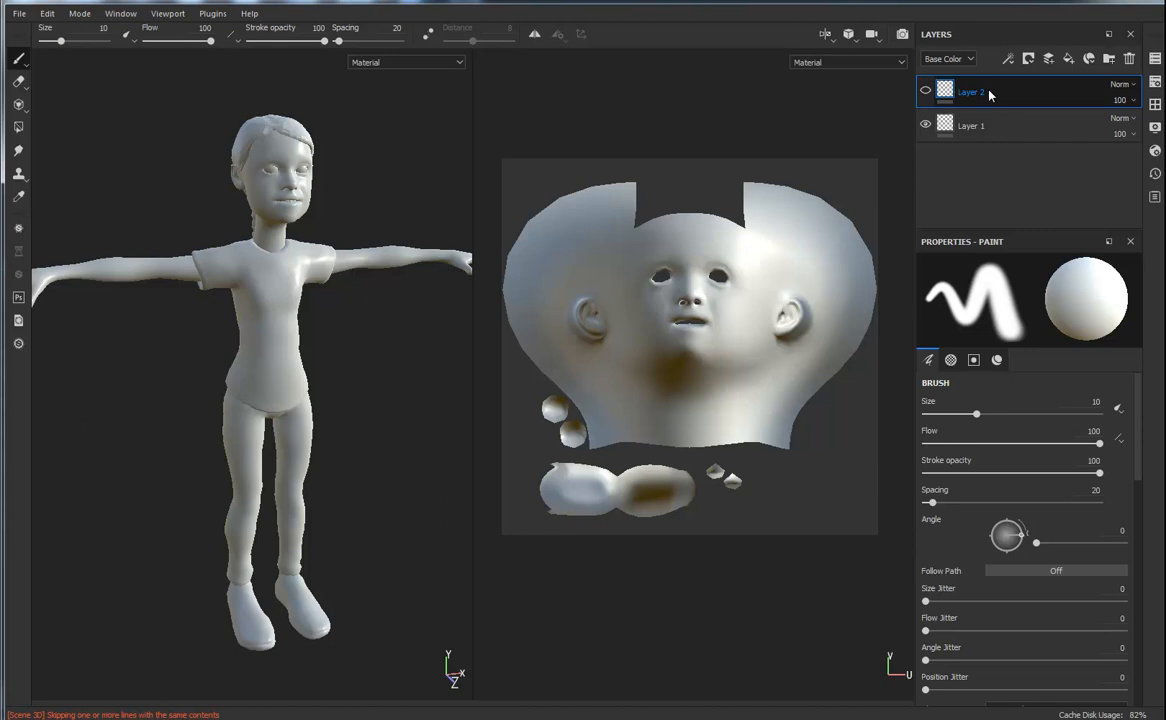
{"action": "key", "text": "Delete"}
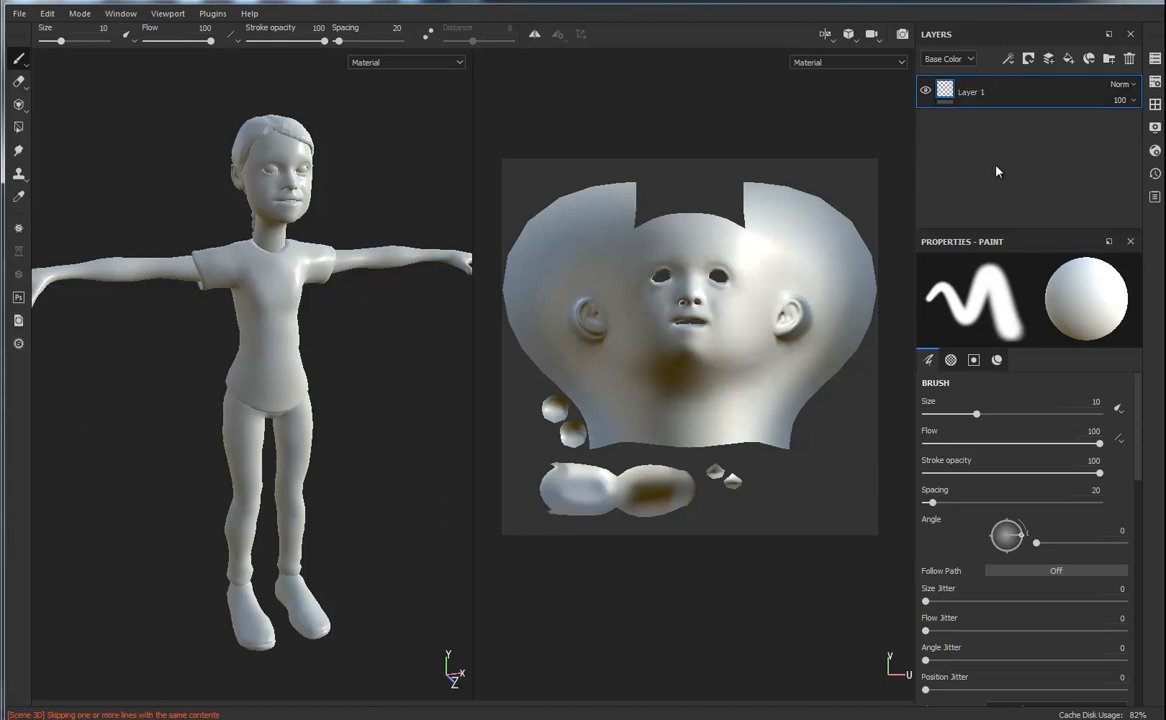
- Configure the mesh map baking to use the low poly mesh as high poly mesh with an output size of 2048
{"action": "left_click_drag", "start_coordinate": [1010, 236], "coordinate": [1012, 284]}
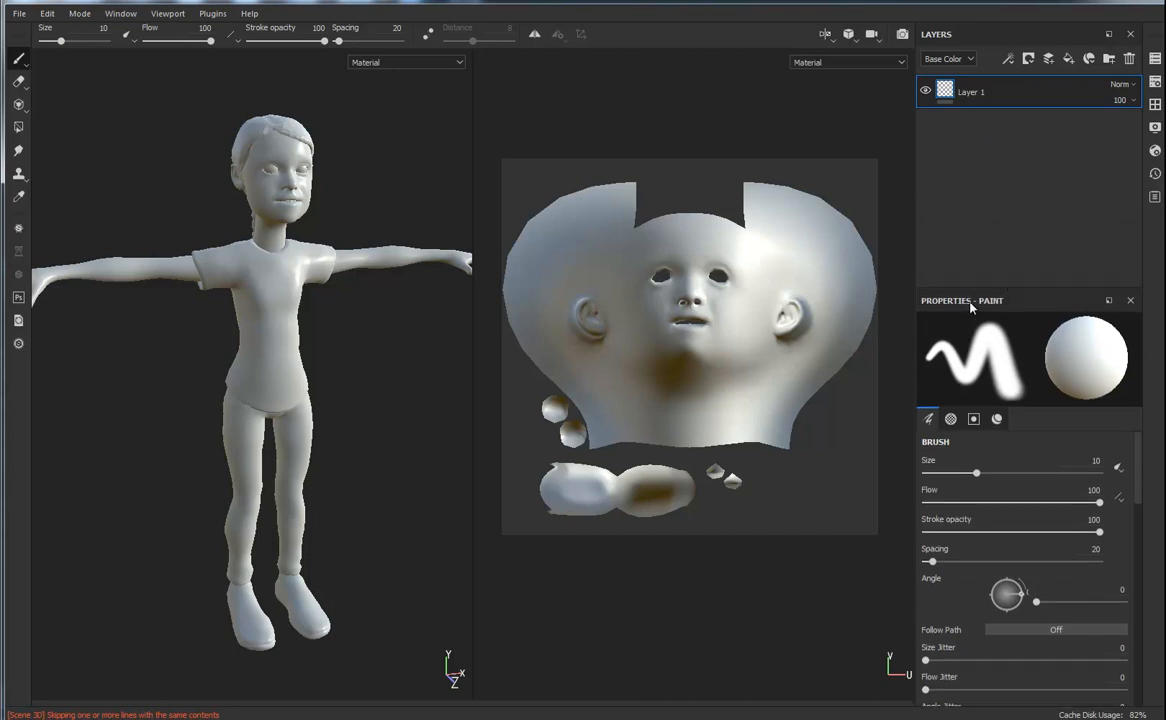
{"action": "left_click", "coordinate": [1155, 82]}
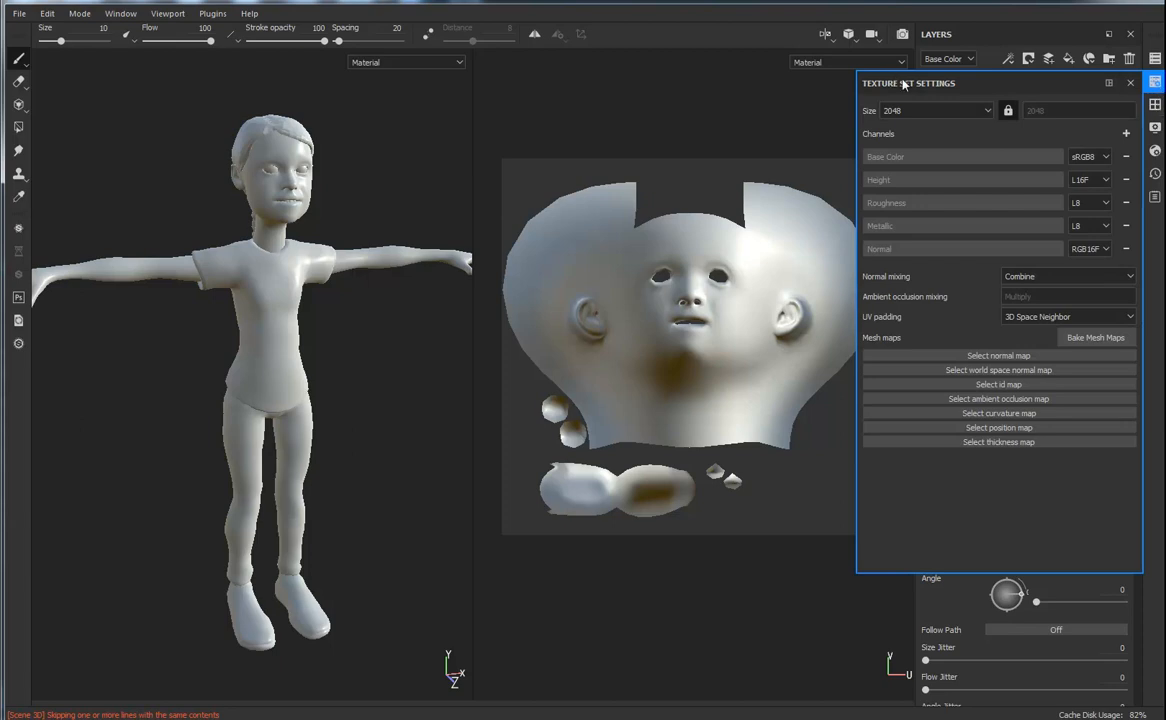
{"action": "left_click", "coordinate": [916, 112]}
{"action": "left_click", "coordinate": [1080, 340]}
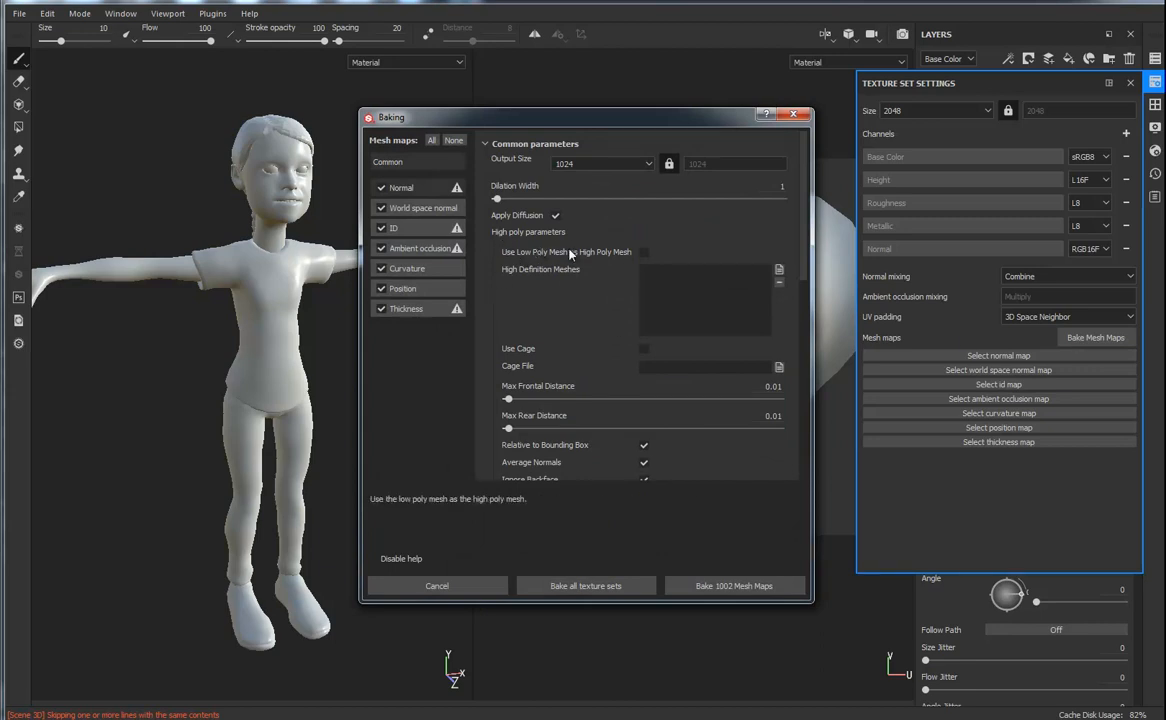
{"action": "left_click", "coordinate": [643, 252]}
{"action": "left_click", "coordinate": [649, 165]}
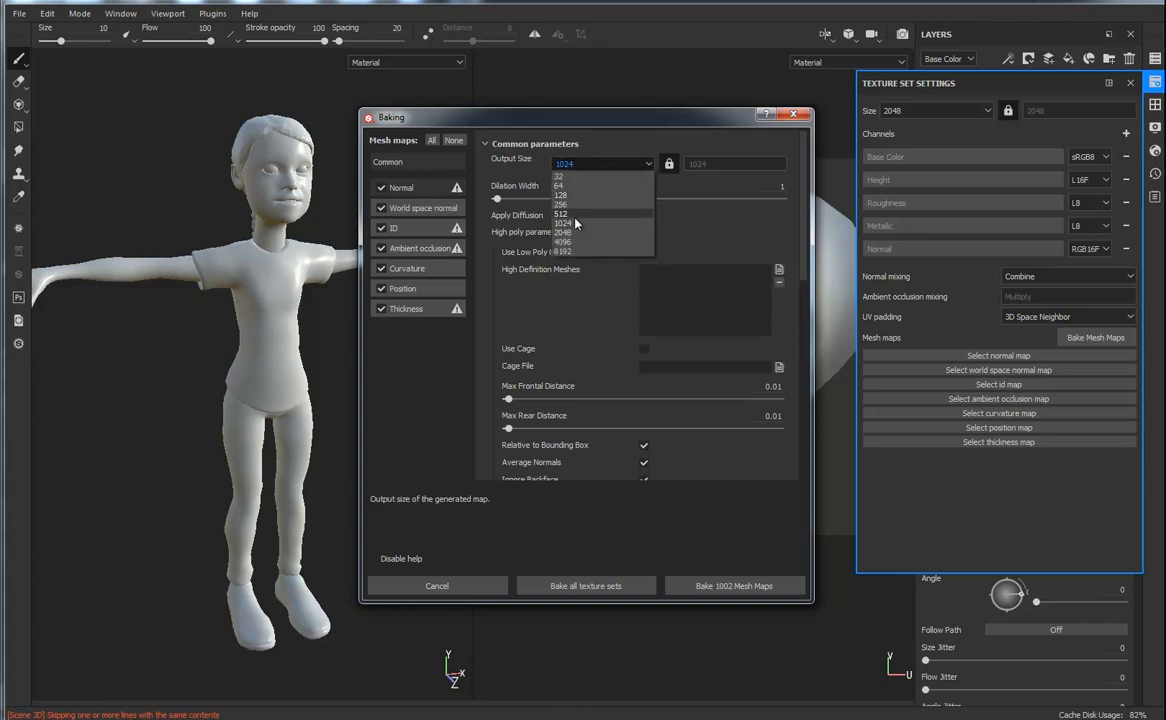
{"action": "left_click", "coordinate": [575, 223]}
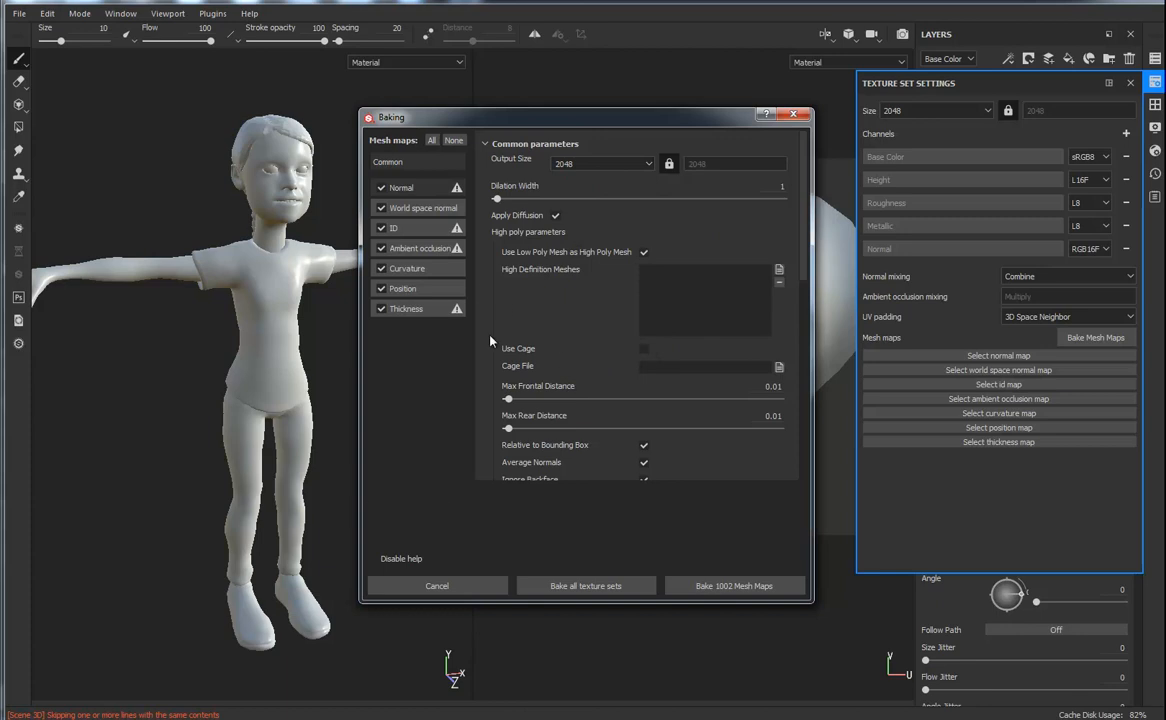
- Bake the mesh maps for all texture sets, dismiss the baking report and close the texture set settings
{"action": "left_click", "coordinate": [597, 587]}
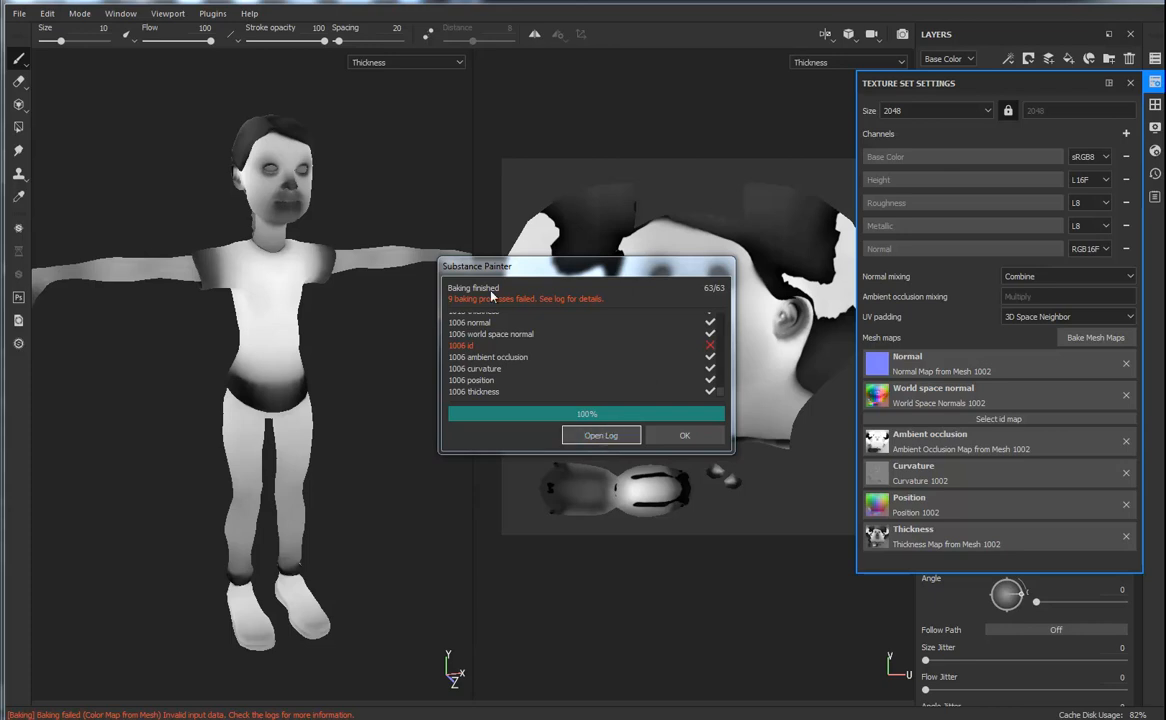
{"action": "left_click", "coordinate": [674, 436]}
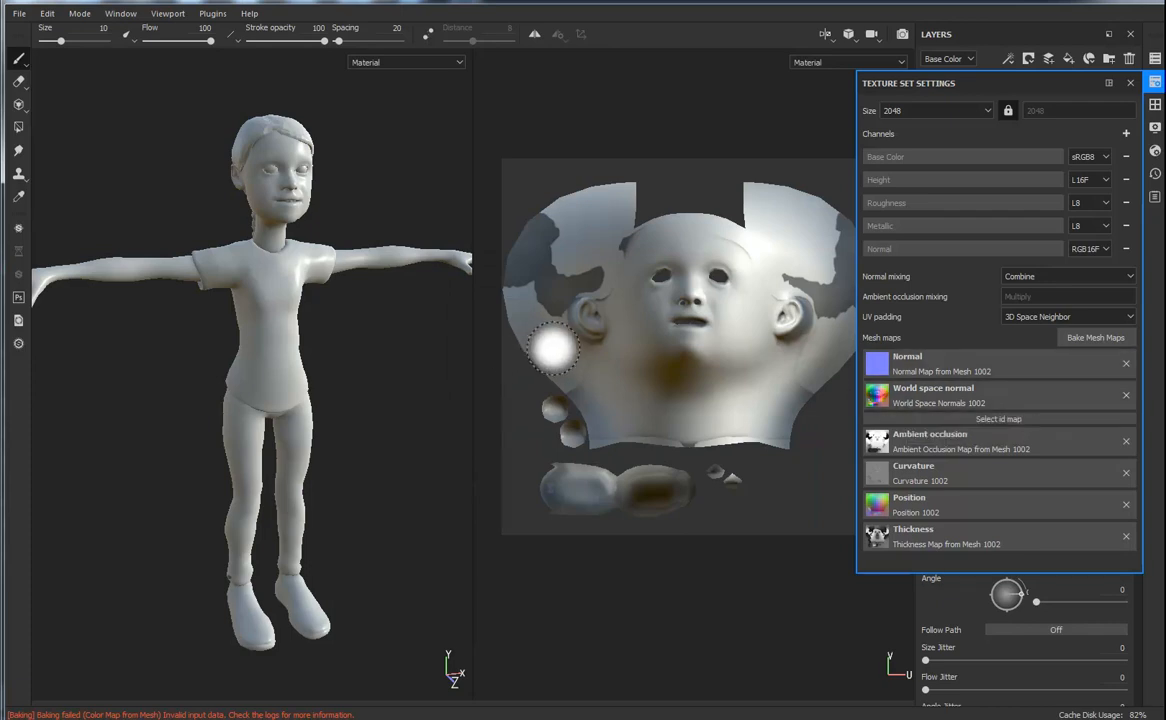
{"action": "left_click", "coordinate": [1156, 84]}
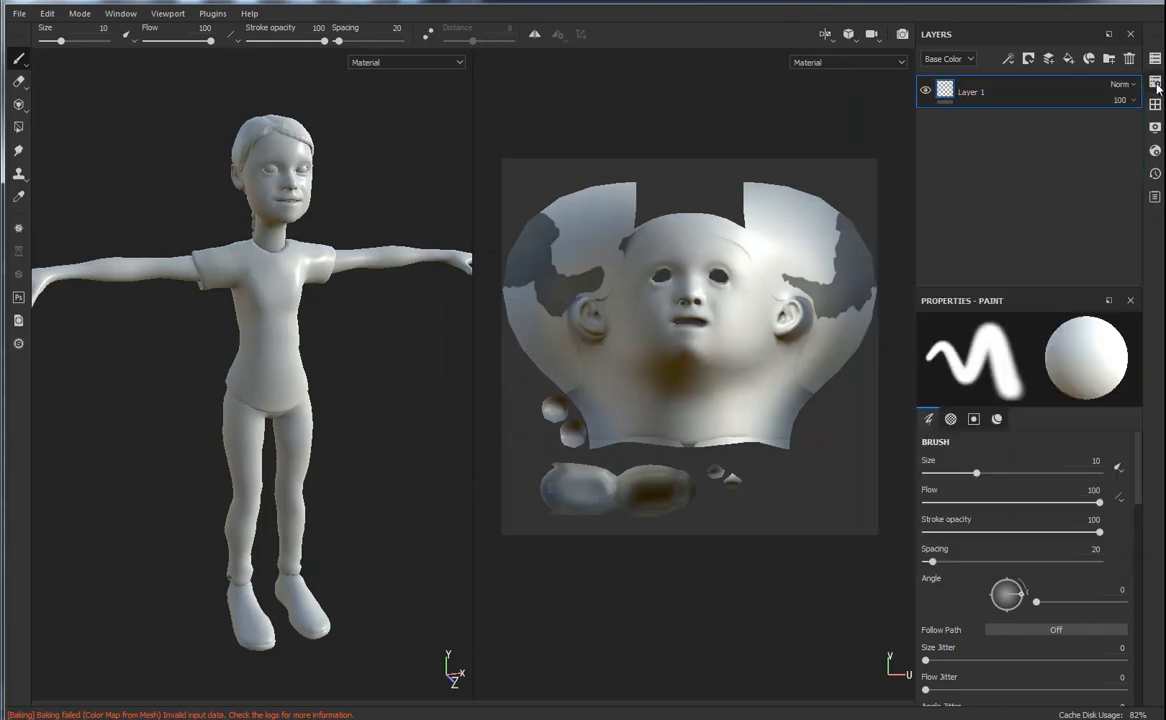
- Switch to Maya and display the character's meshes without smooth preview to check the faceted hair
{"action": "mouse_move", "coordinate": [342, 334]}
{"action": "left_mouse_down", "text": "alt"}
{"action": "mouse_move", "coordinate": [339, 373]}
{"action": "mouse_move", "coordinate": [383, 372]}
{"action": "mouse_move", "coordinate": [393, 356]}
{"action": "mouse_move", "coordinate": [364, 330]}
{"action": "mouse_move", "coordinate": [368, 373]}
{"action": "mouse_move", "coordinate": [450, 364]}
{"action": "mouse_move", "coordinate": [359, 333]}
{"action": "mouse_move", "coordinate": [327, 302]}
{"action": "left_mouse_up", "text": "alt"}
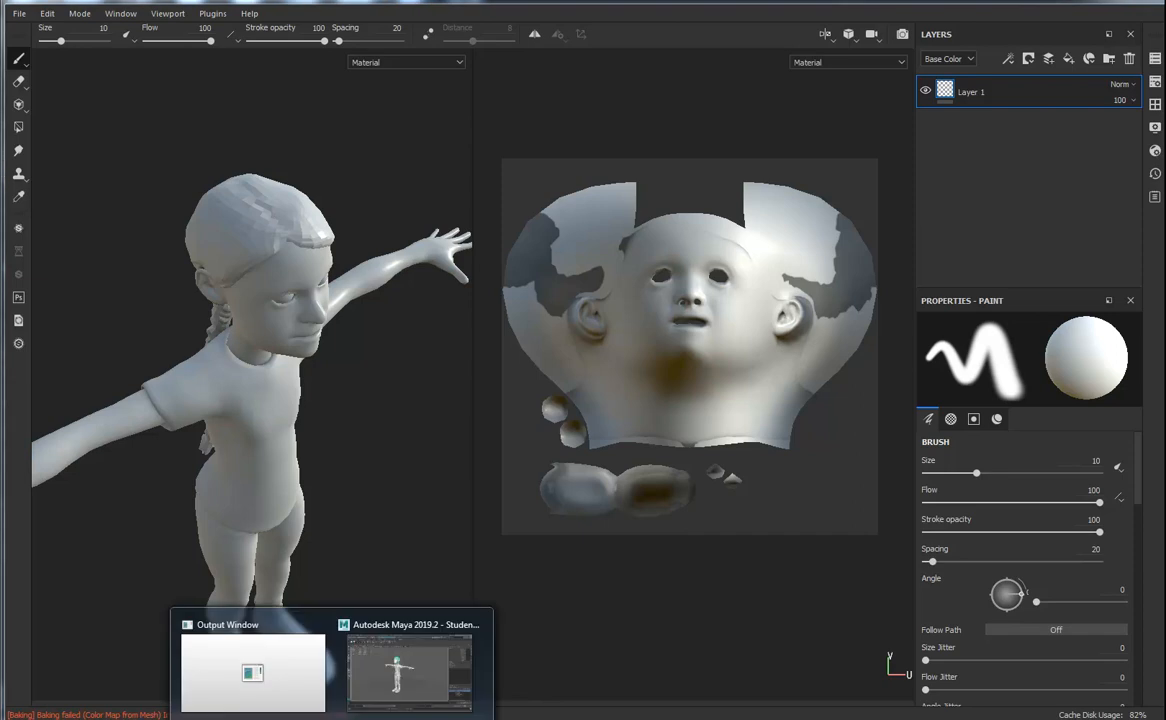
{"action": "left_click", "coordinate": [405, 660]}
{"action": "right_click_drag", "start_coordinate": [553, 412], "coordinate": [924, 448], "text": "alt"}
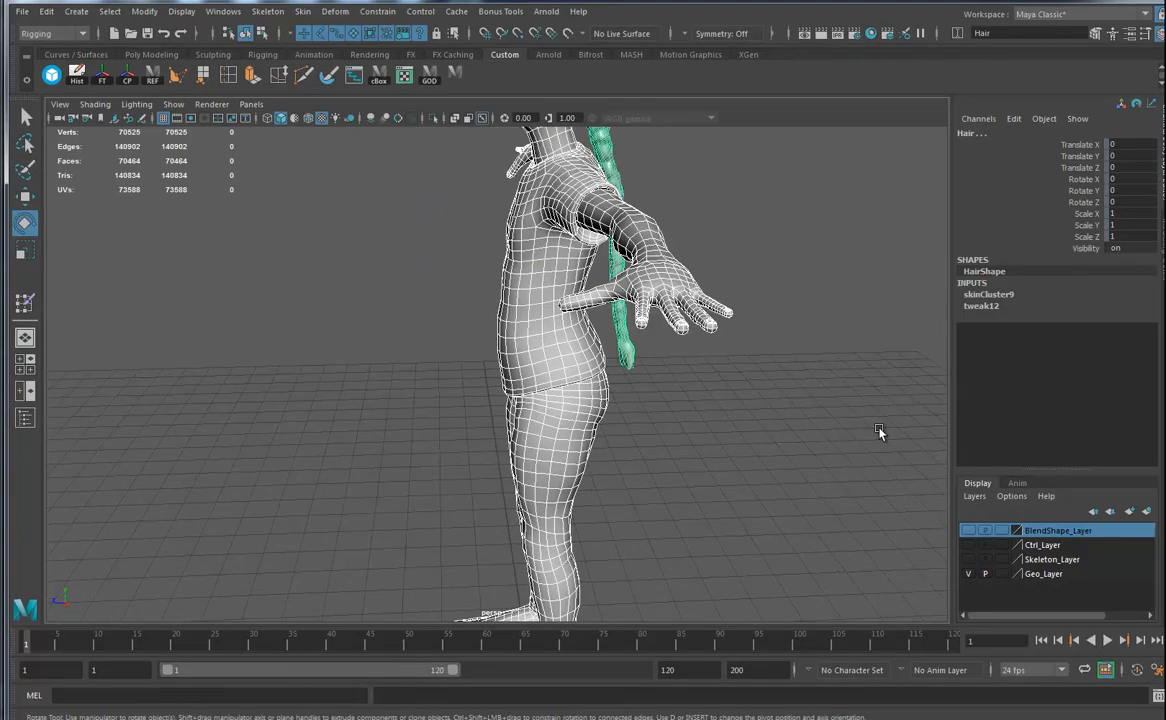
{"action": "middle_click_drag", "start_coordinate": [721, 396], "coordinate": [591, 630], "text": "alt"}
{"action": "left_click_drag", "start_coordinate": [622, 535], "coordinate": [515, 505], "text": "alt"}
{"action": "right_click_drag", "start_coordinate": [515, 505], "coordinate": [614, 482], "text": "alt"}
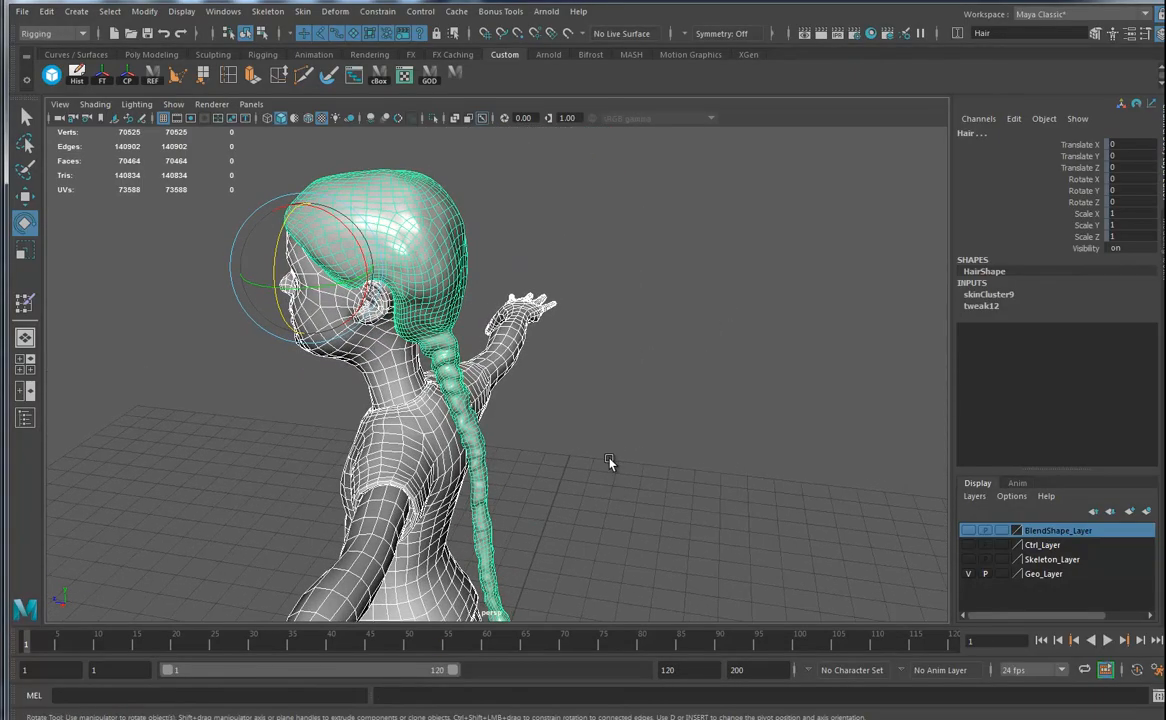
{"action": "key", "text": "1"}
{"action": "left_click", "coordinate": [660, 417]}
{"action": "left_click_drag", "start_coordinate": [472, 311], "coordinate": [449, 293], "text": "alt"}
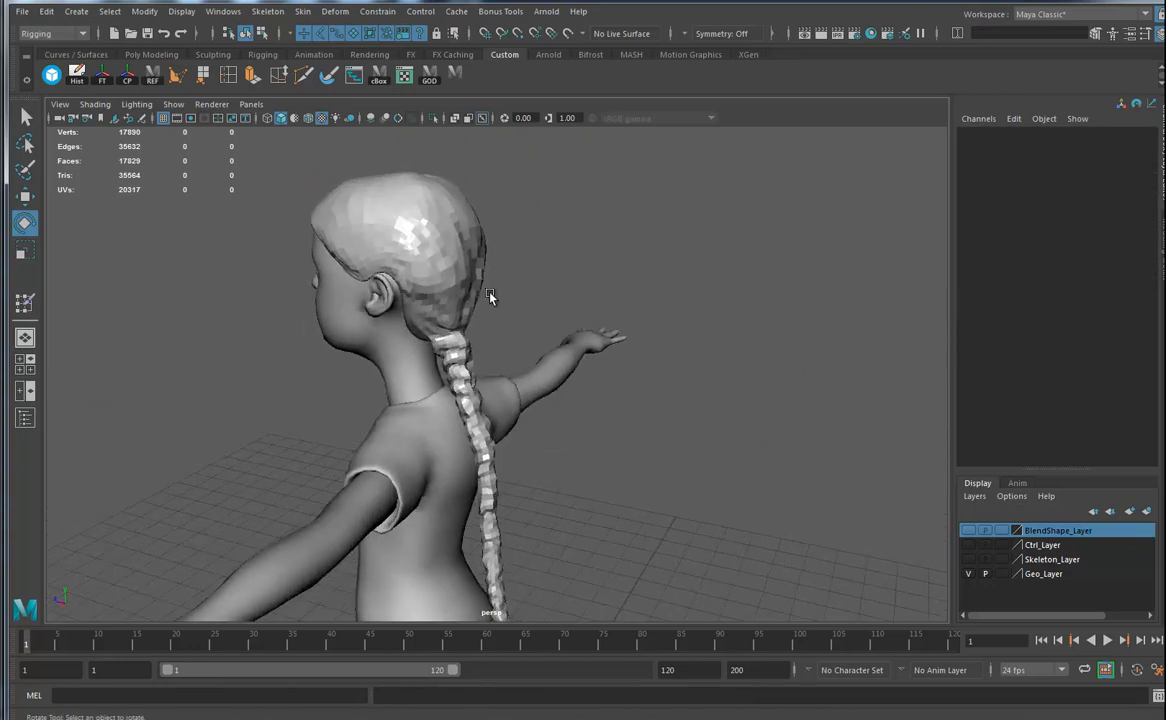
- Switch to the Modeling menu set, soften the edges of the Hair mesh and deselect it
{"action": "left_click", "coordinate": [443, 234]}
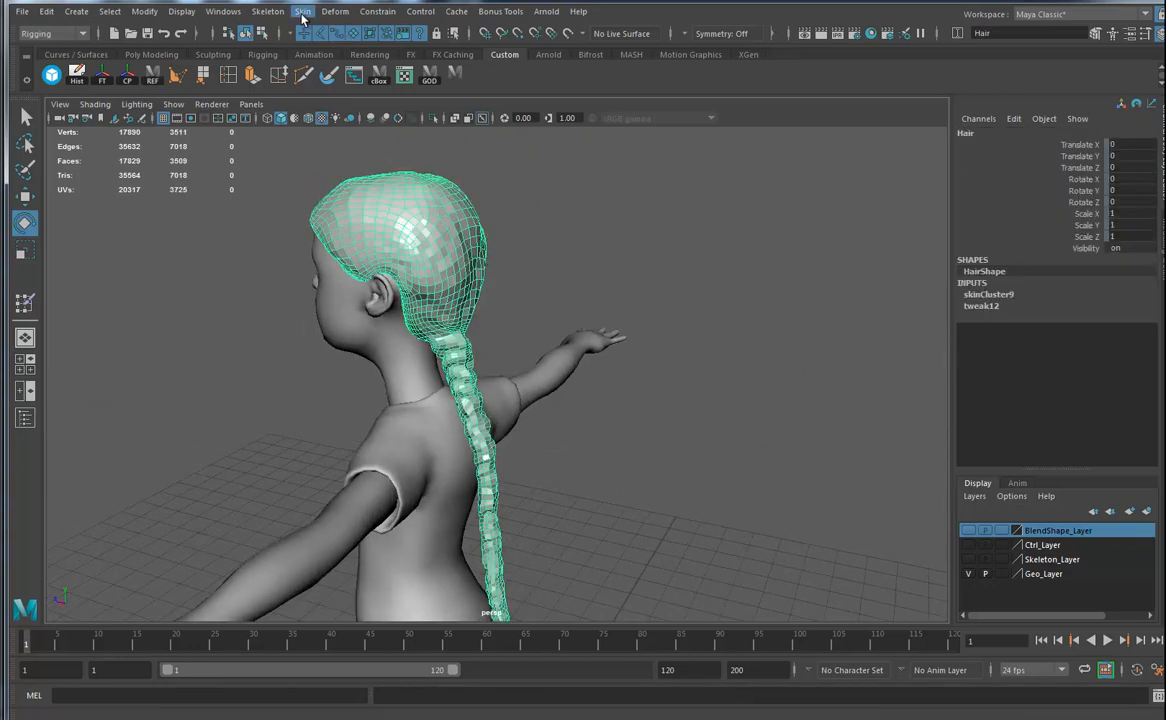
{"action": "left_click", "coordinate": [40, 33]}
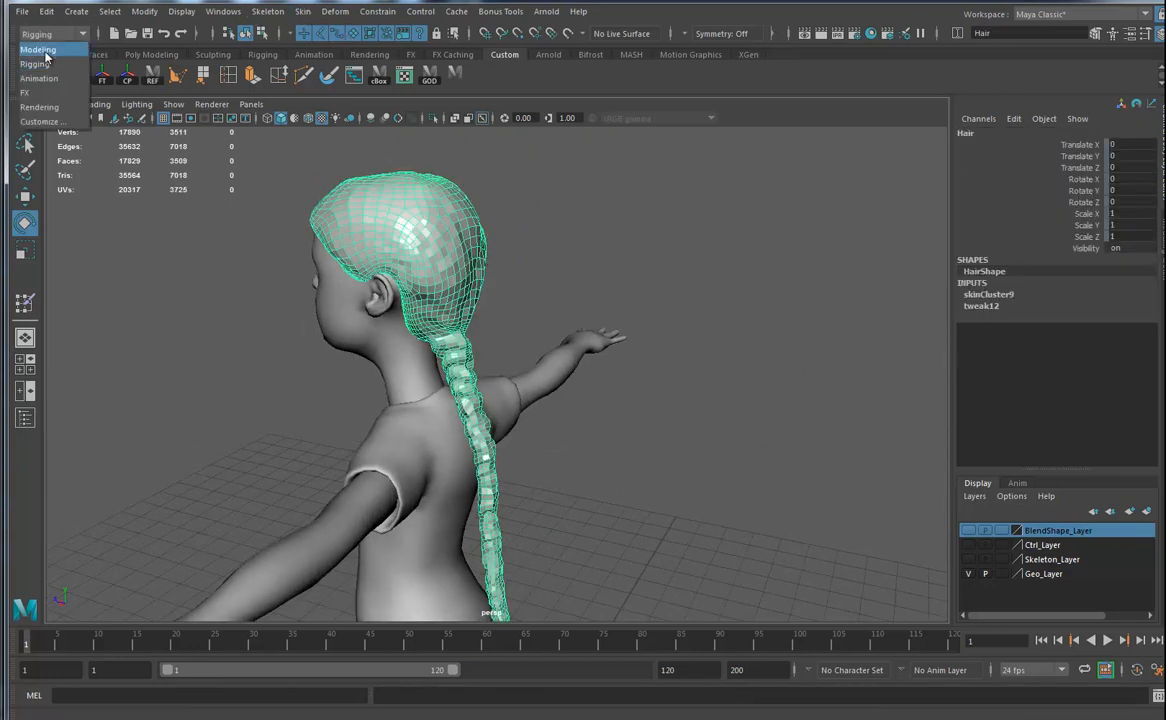
{"action": "left_click", "coordinate": [45, 37]}
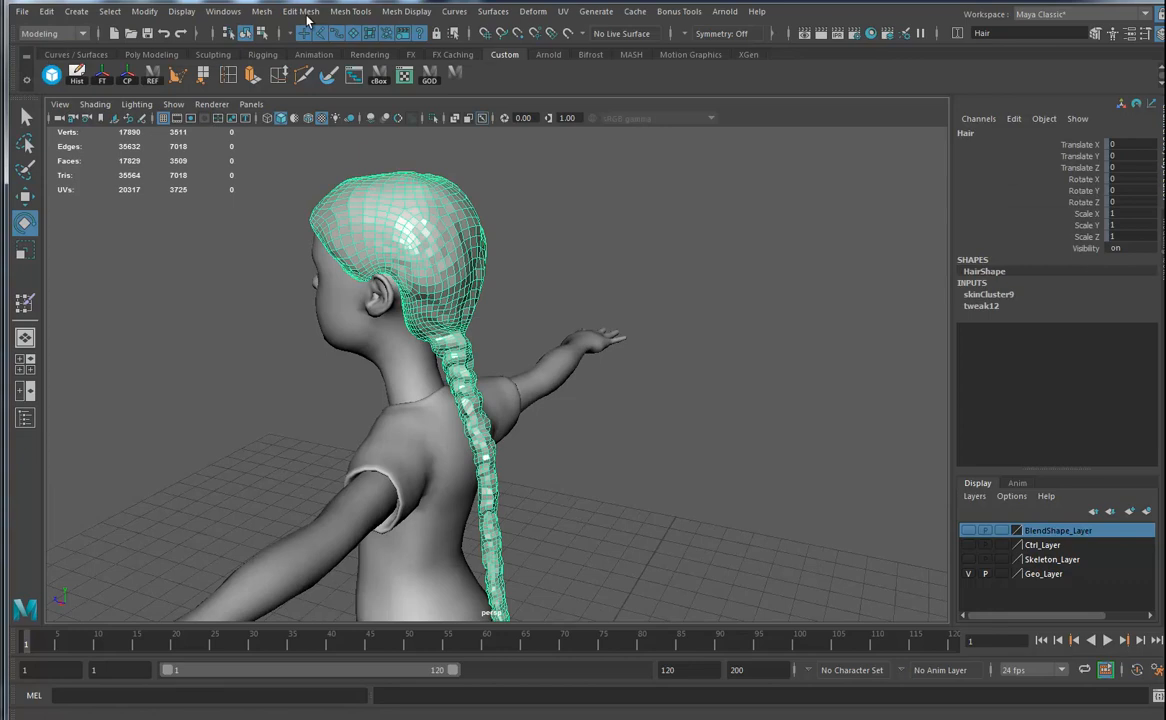
{"action": "left_click", "coordinate": [405, 11]}
{"action": "left_click", "coordinate": [443, 139]}
{"action": "left_click", "coordinate": [590, 300]}
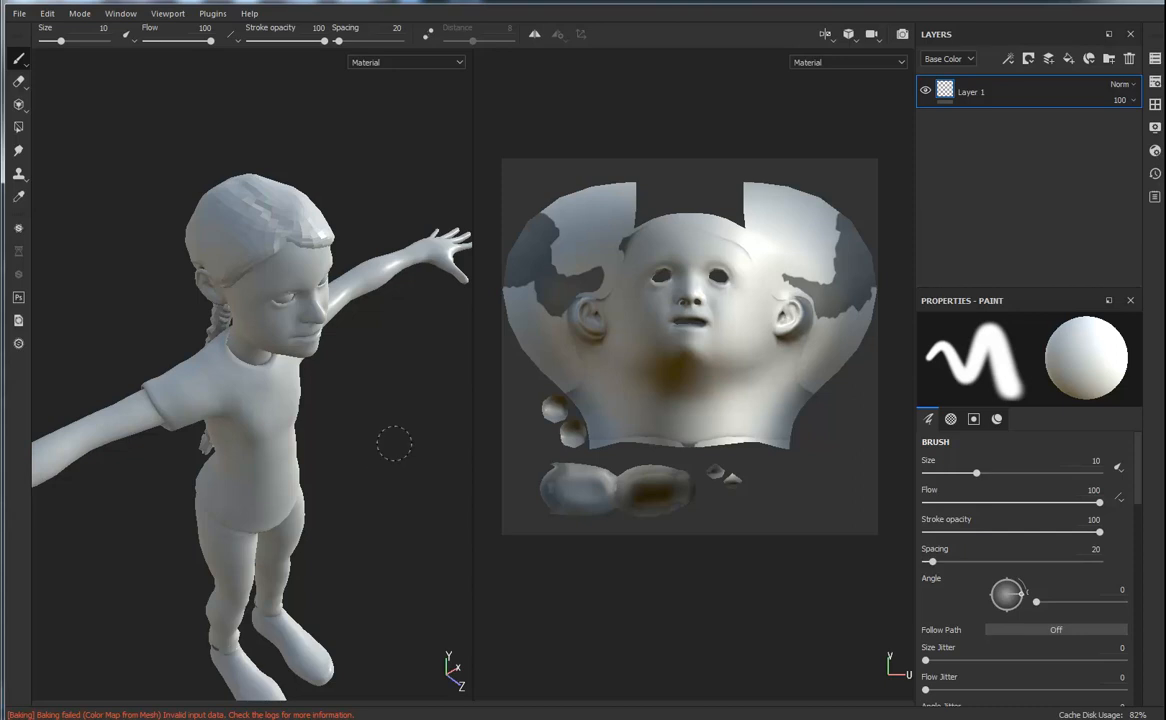
- Switch back to Substance Painter and browse the shelf's Brushes, Tools and Smart materials categories
{"action": "mouse_move", "coordinate": [395, 442]}
{"action": "left_mouse_down", "text": "alt"}
{"action": "mouse_move", "coordinate": [307, 403]}
{"action": "mouse_move", "coordinate": [390, 411]}
{"action": "mouse_move", "coordinate": [393, 333]}
{"action": "left_mouse_up", "text": "alt"}
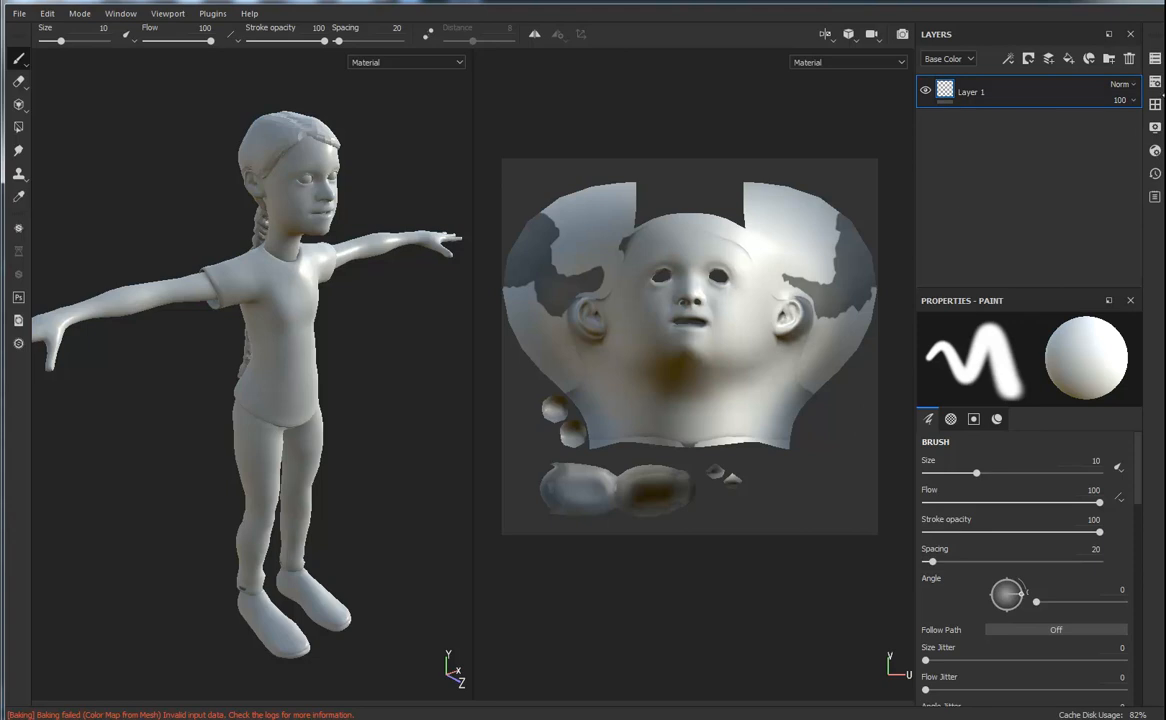
{"action": "left_click", "coordinate": [1155, 128]}
{"action": "left_click", "coordinate": [1155, 150]}
{"action": "left_click", "coordinate": [1155, 152]}
{"action": "left_click", "coordinate": [1155, 104]}
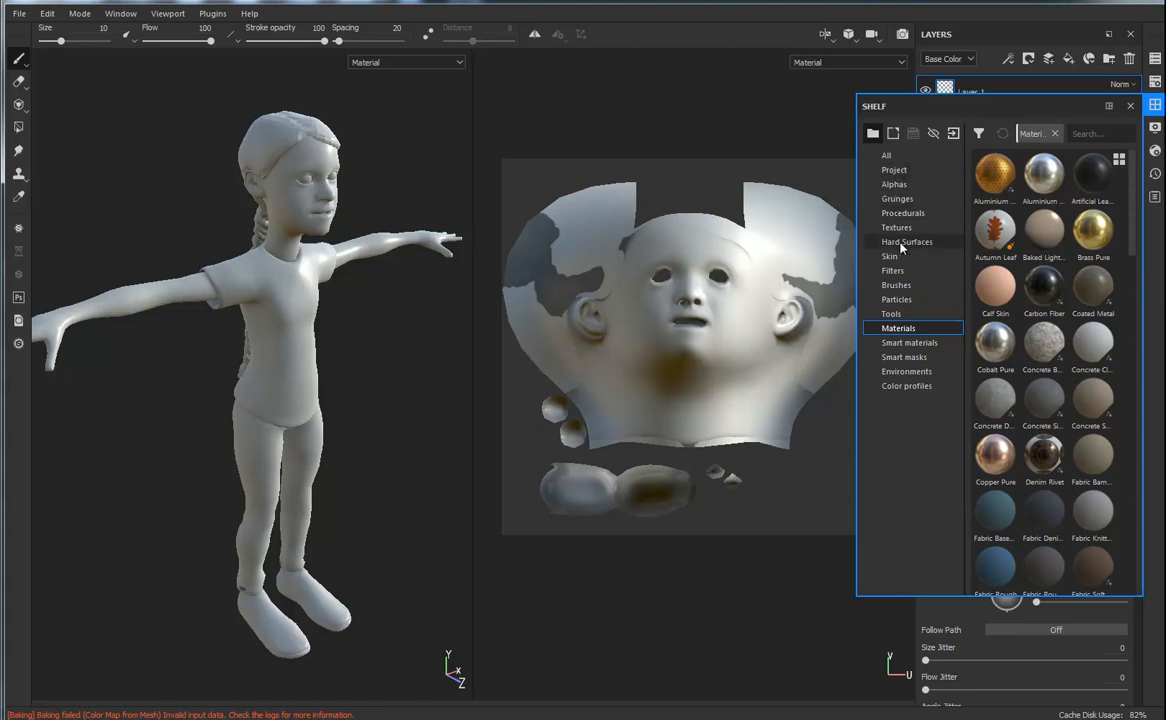
{"action": "left_click", "coordinate": [897, 287]}
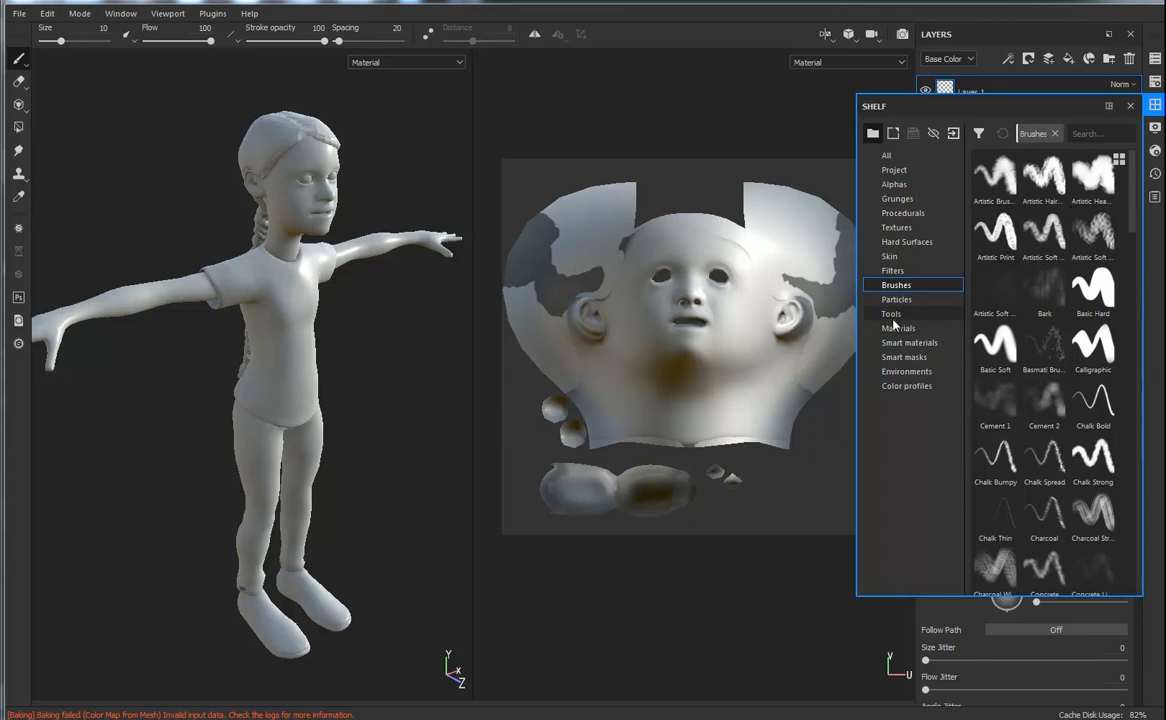
{"action": "left_click", "coordinate": [892, 318]}
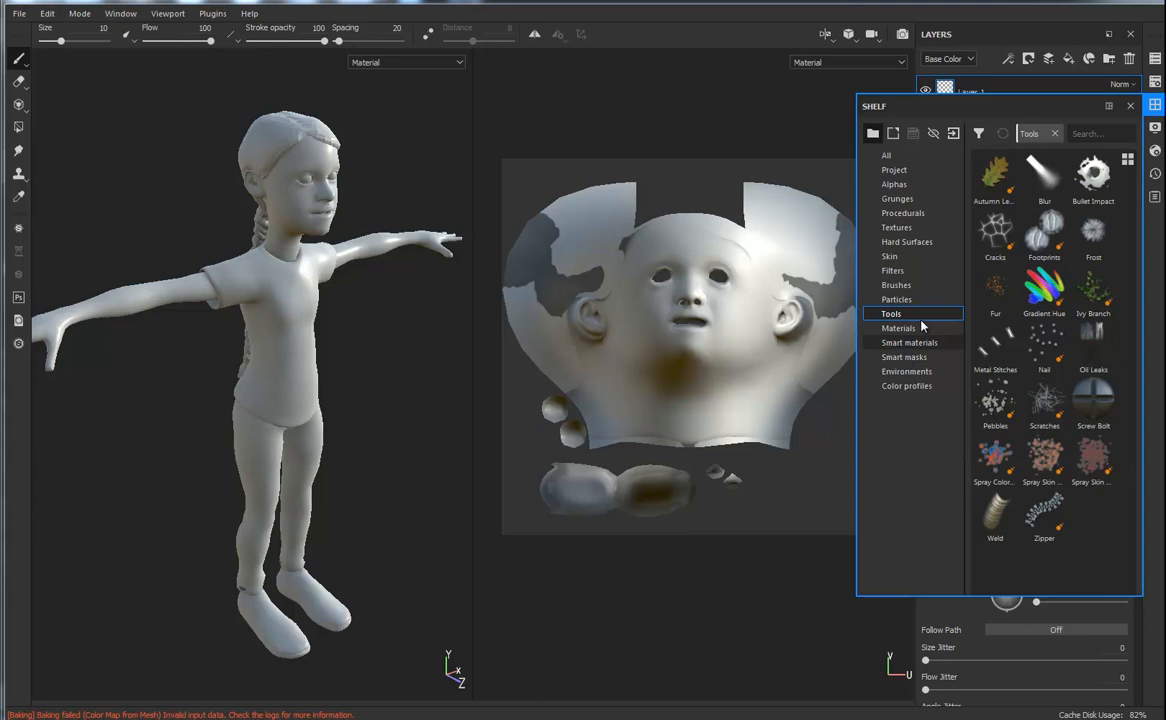
{"action": "left_click", "coordinate": [905, 342]}
- Move the shelf over the 2D view, enlarge it and look through the smart materials
{"action": "left_click_drag", "start_coordinate": [1005, 113], "coordinate": [643, 178]}
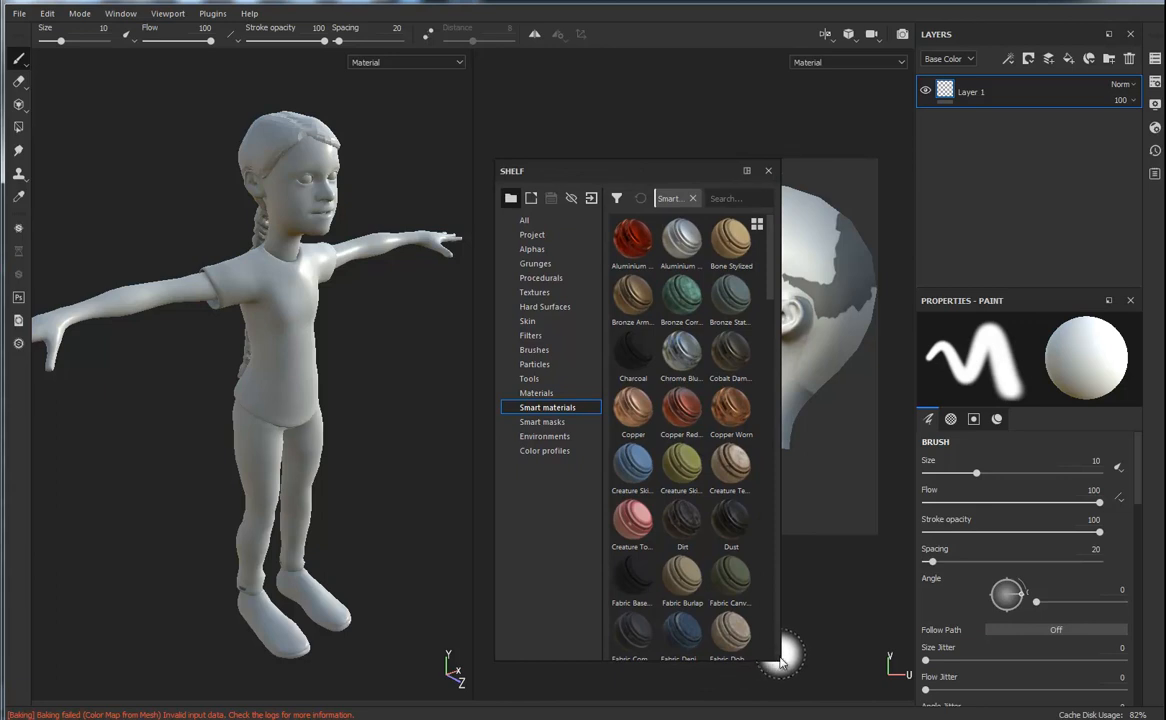
{"action": "left_click_drag", "start_coordinate": [778, 658], "coordinate": [1146, 686]}
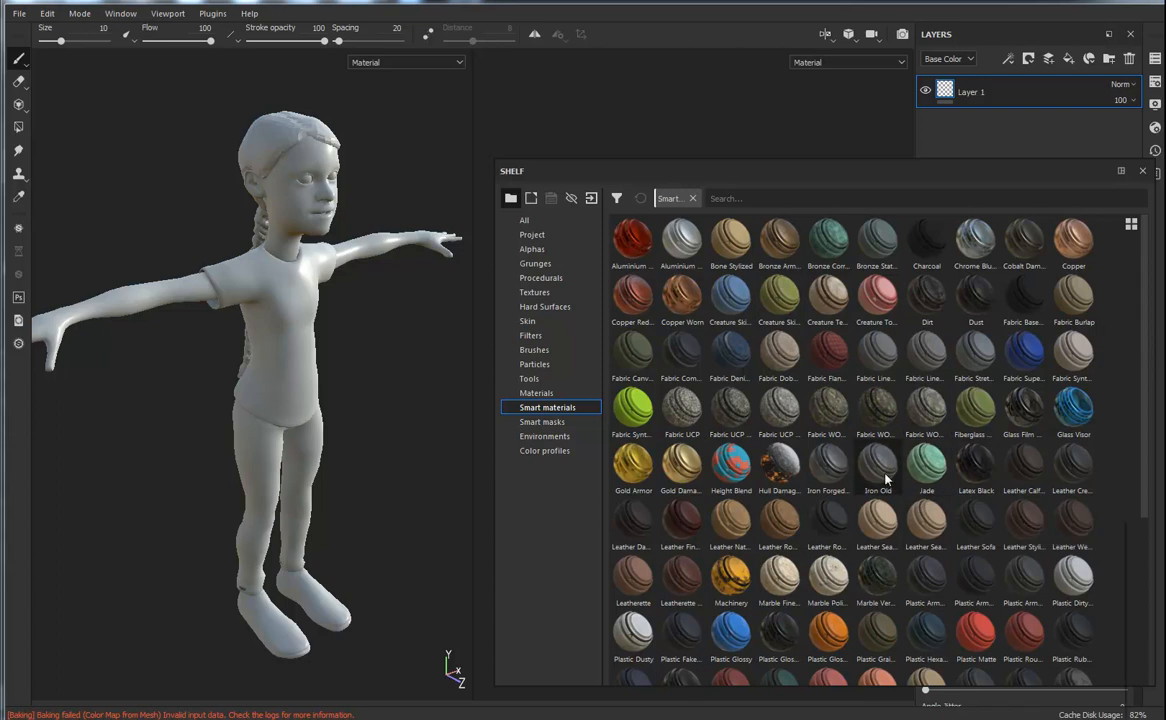
{"action": "scroll", "coordinate": [1093, 386], "scroll_direction": "down", "scroll_amount": 5}
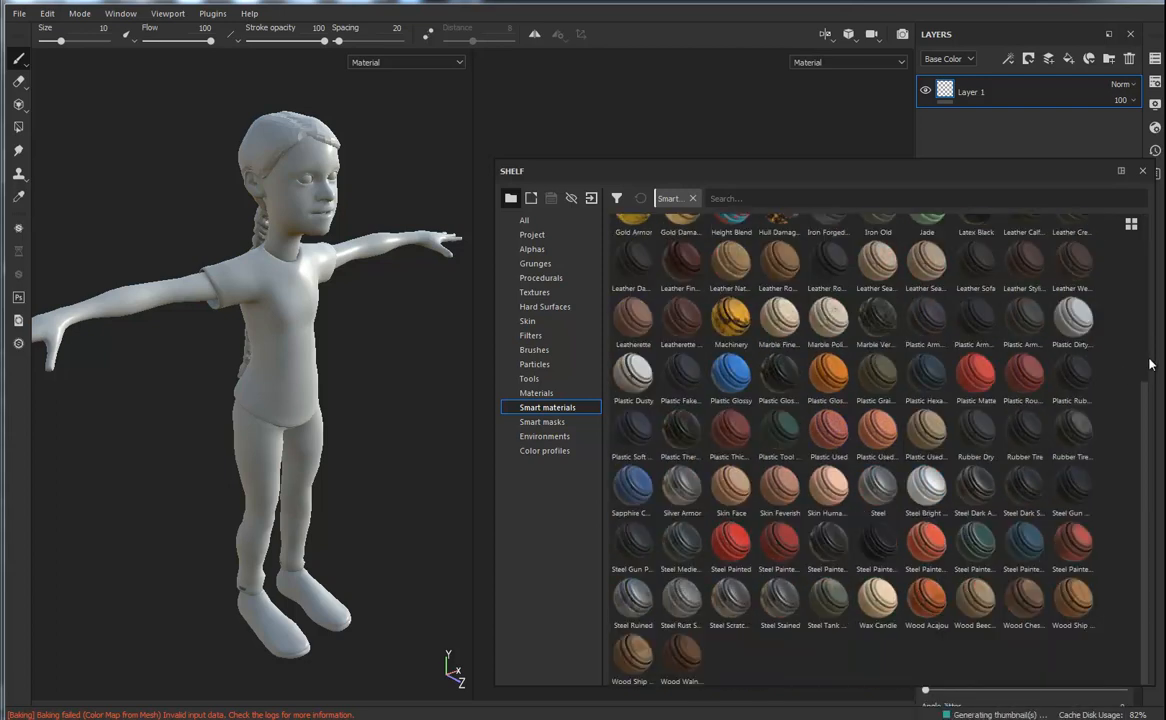
{"action": "scroll", "coordinate": [1137, 407], "scroll_direction": "up", "scroll_amount": 2}
{"action": "scroll", "coordinate": [1135, 395], "scroll_direction": "up", "scroll_amount": 1}
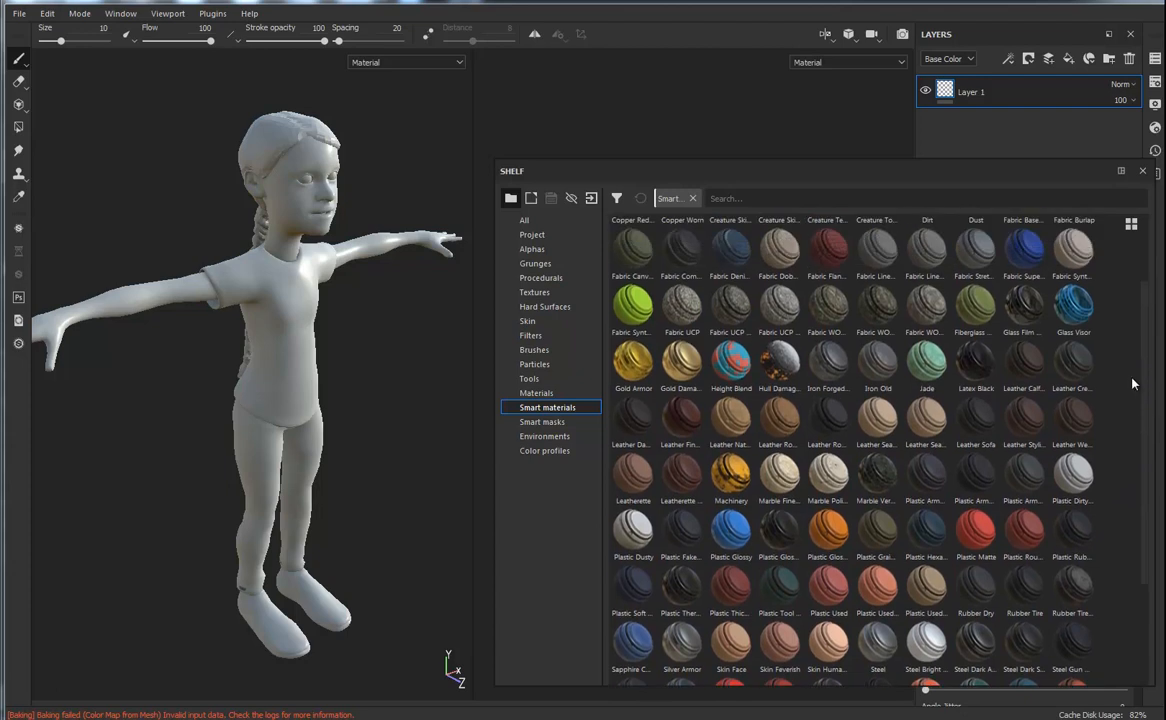
- Apply the Fabric Flannel Tartan smart material to the character's shirt
{"action": "scroll", "coordinate": [1133, 360], "scroll_direction": "up", "scroll_amount": 2}
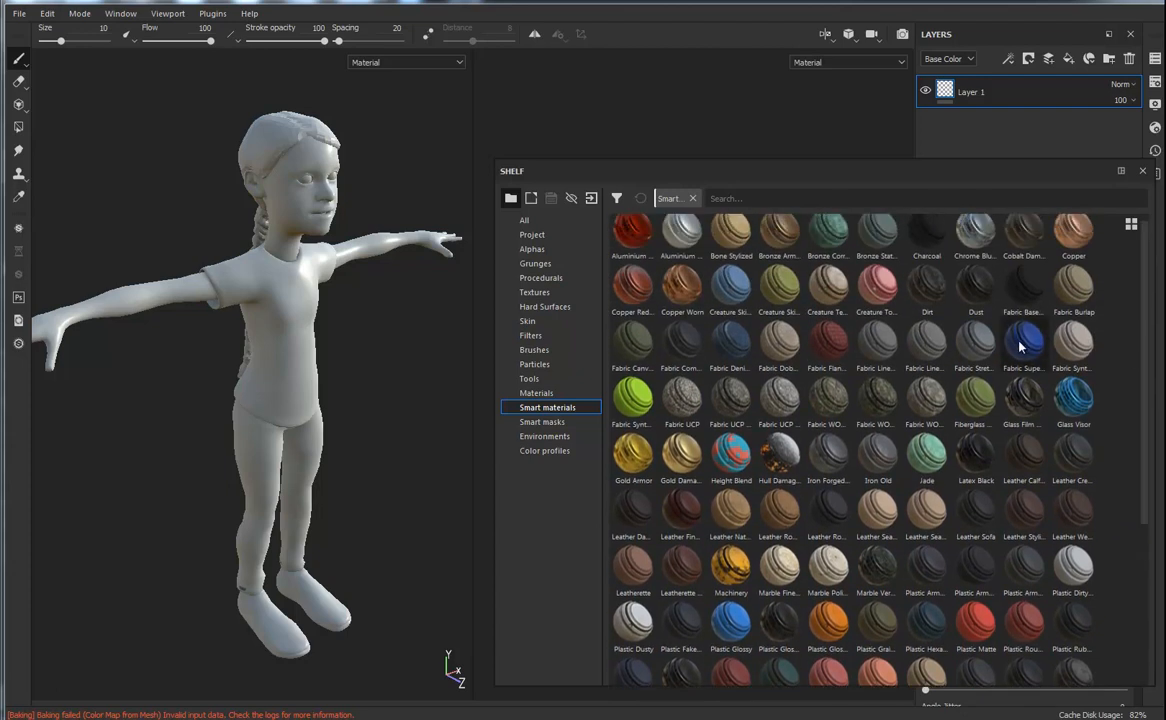
{"action": "mouse_move", "coordinate": [1021, 346]}
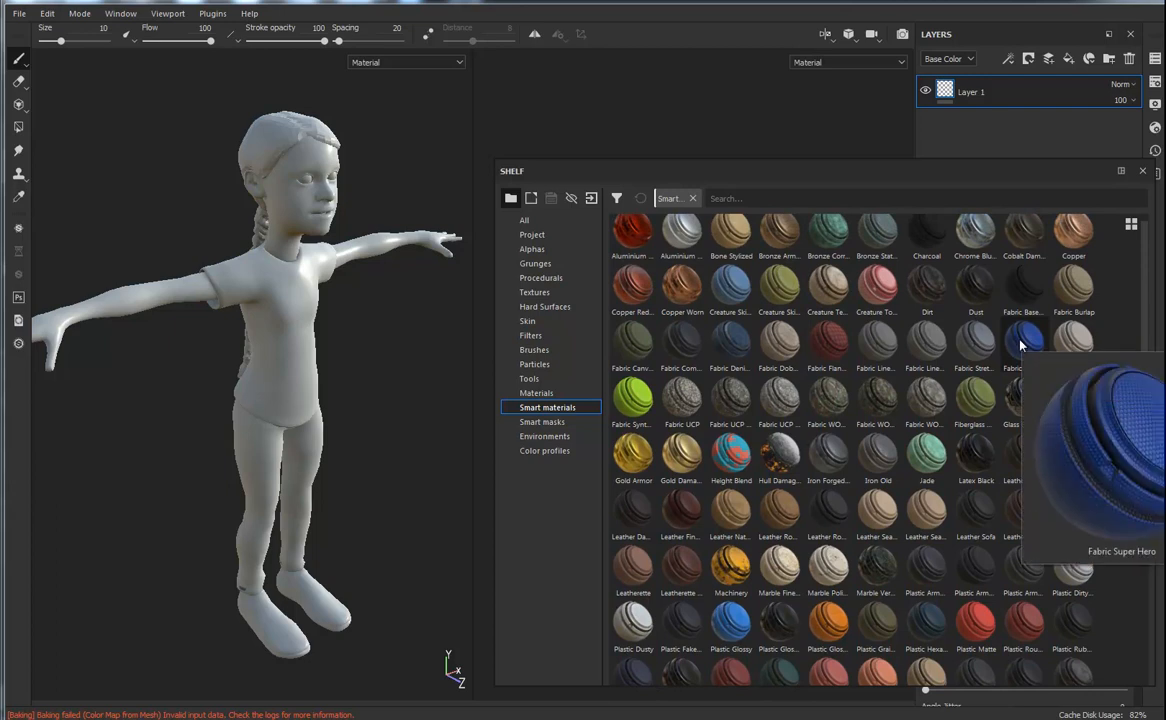
{"action": "mouse_move", "coordinate": [829, 346]}
{"action": "left_click_drag", "start_coordinate": [825, 342], "coordinate": [336, 543]}
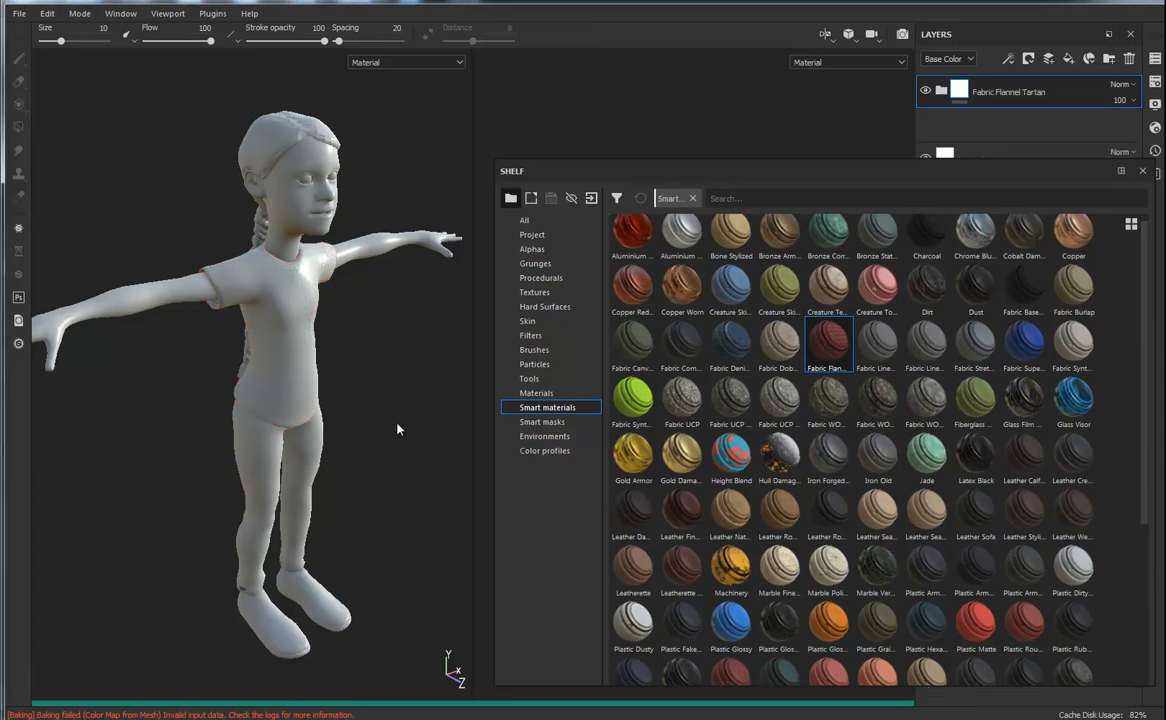
{"action": "left_click_drag", "start_coordinate": [377, 403], "coordinate": [418, 404], "text": "alt"}
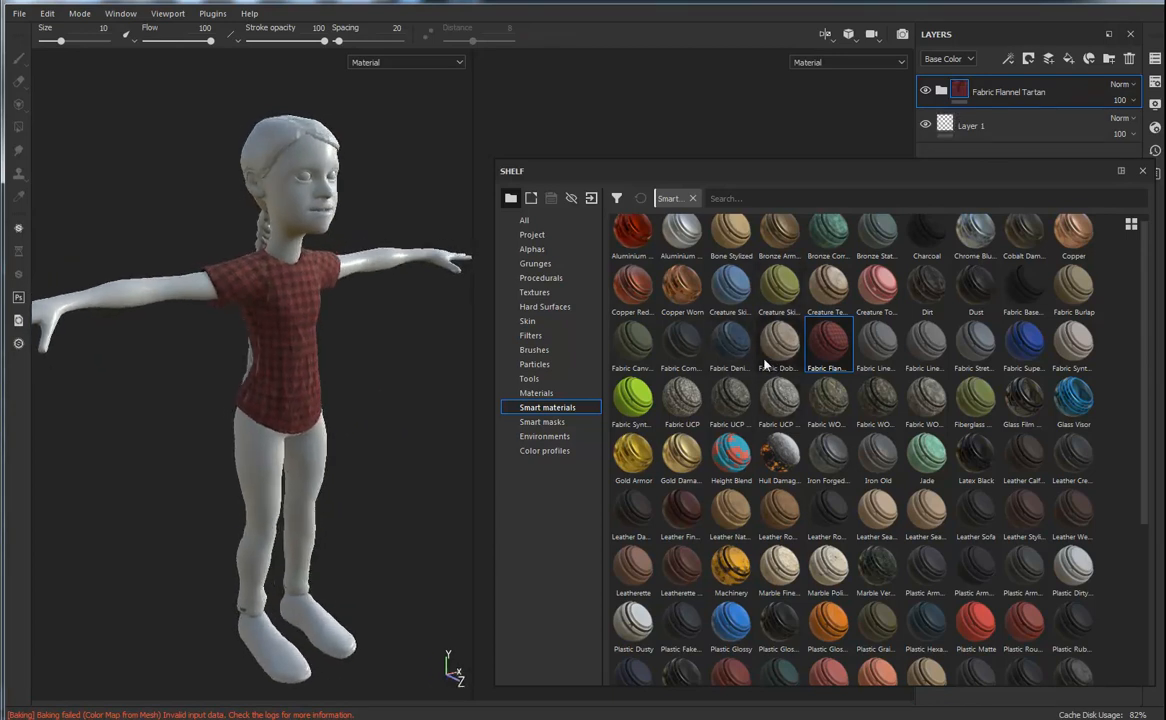
- Apply the Fabric Denim Washed Out smart material to the character's pants
{"action": "left_click_drag", "start_coordinate": [733, 348], "coordinate": [323, 516]}
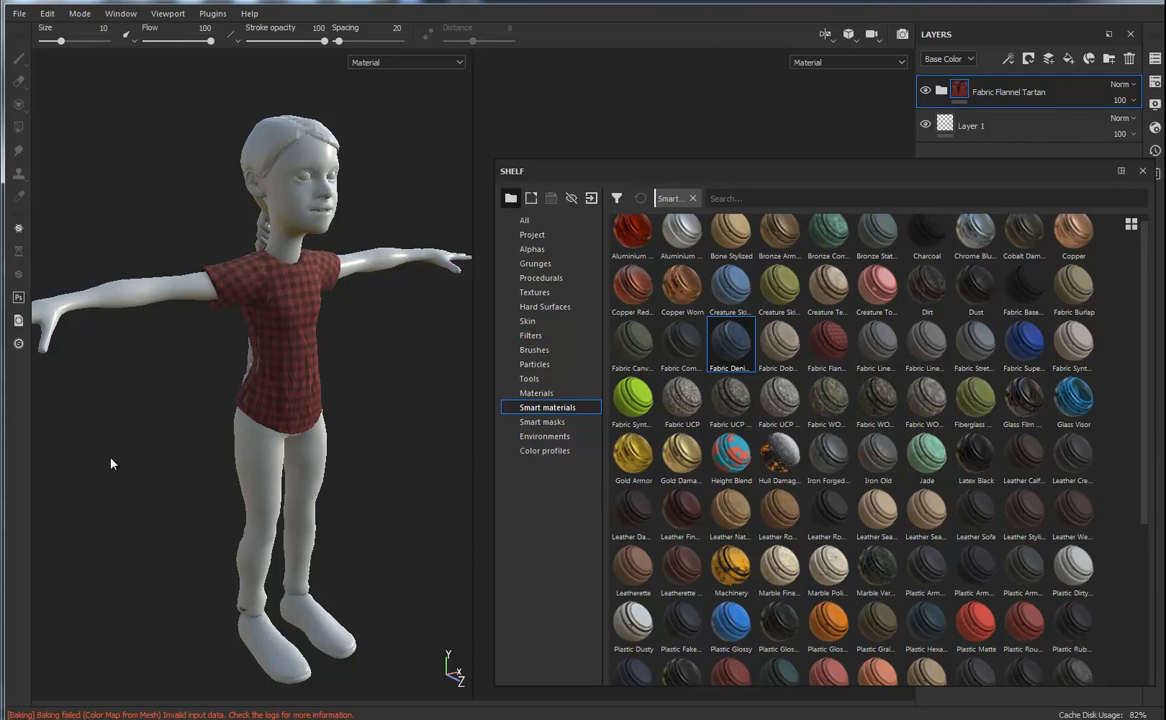
{"action": "left_click_drag", "start_coordinate": [730, 340], "coordinate": [315, 488]}
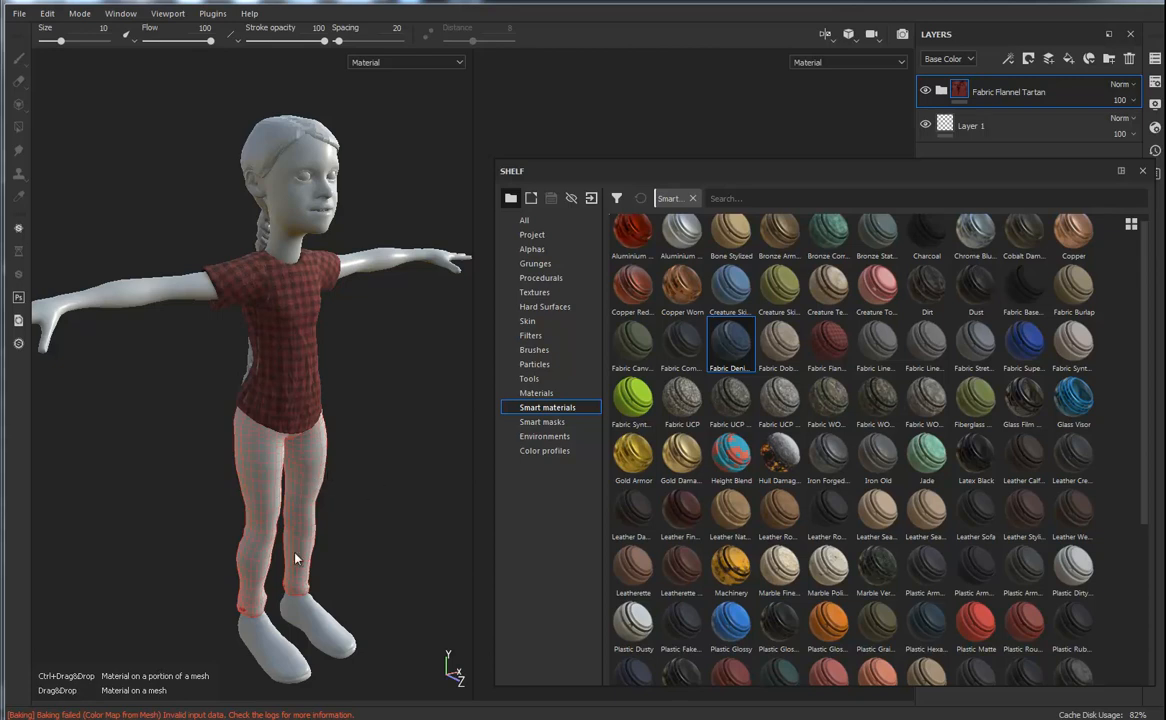
{"action": "left_click_drag", "start_coordinate": [357, 380], "coordinate": [466, 432], "text": "alt"}
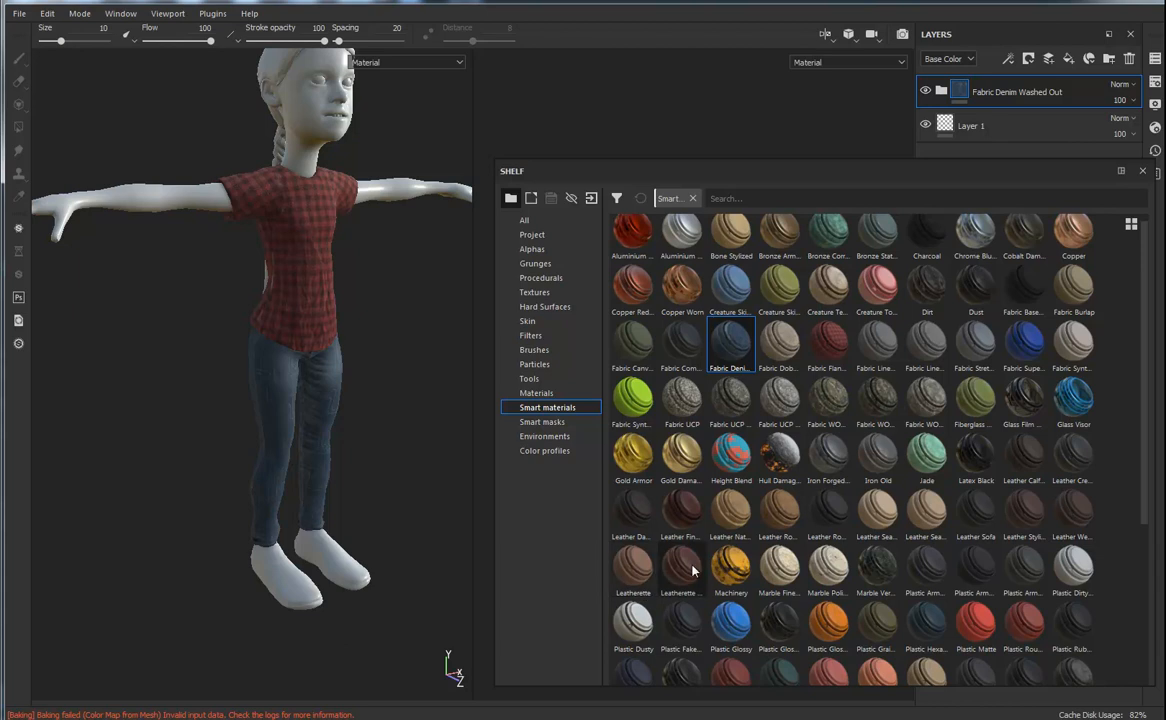
- Apply the Leatherette Damaged smart material to the shoes and layer Leather Fine Aged over it
{"action": "left_click_drag", "start_coordinate": [681, 565], "coordinate": [335, 568]}
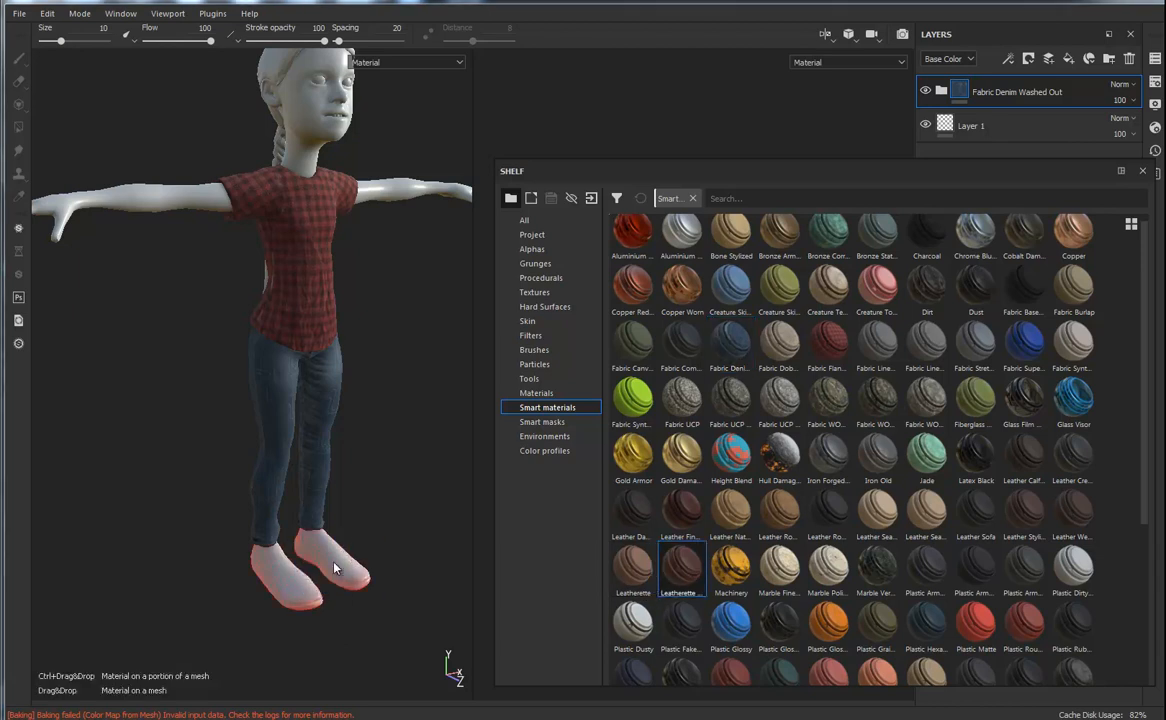
{"action": "left_click_drag", "start_coordinate": [329, 626], "coordinate": [326, 610]}
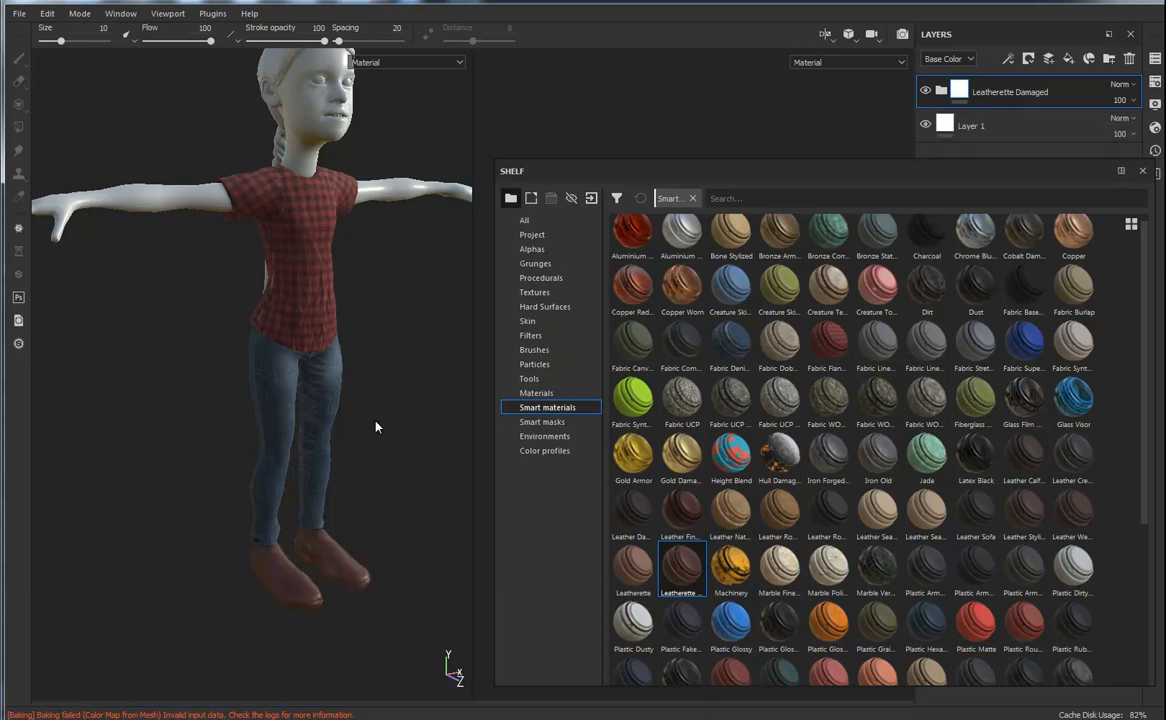
{"action": "left_click_drag", "start_coordinate": [377, 346], "coordinate": [396, 397], "text": "alt"}
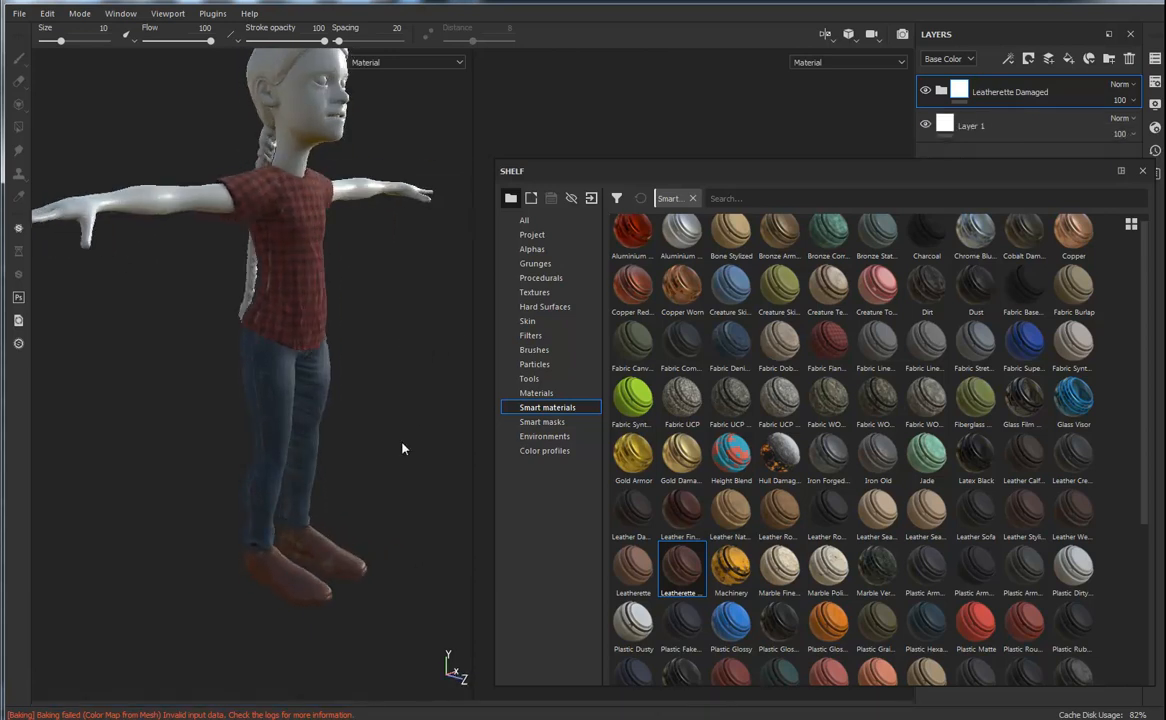
{"action": "right_click_drag", "start_coordinate": [396, 397], "coordinate": [510, 513], "text": "alt"}
{"action": "middle_click_drag", "start_coordinate": [374, 502], "coordinate": [372, 433], "text": "alt"}
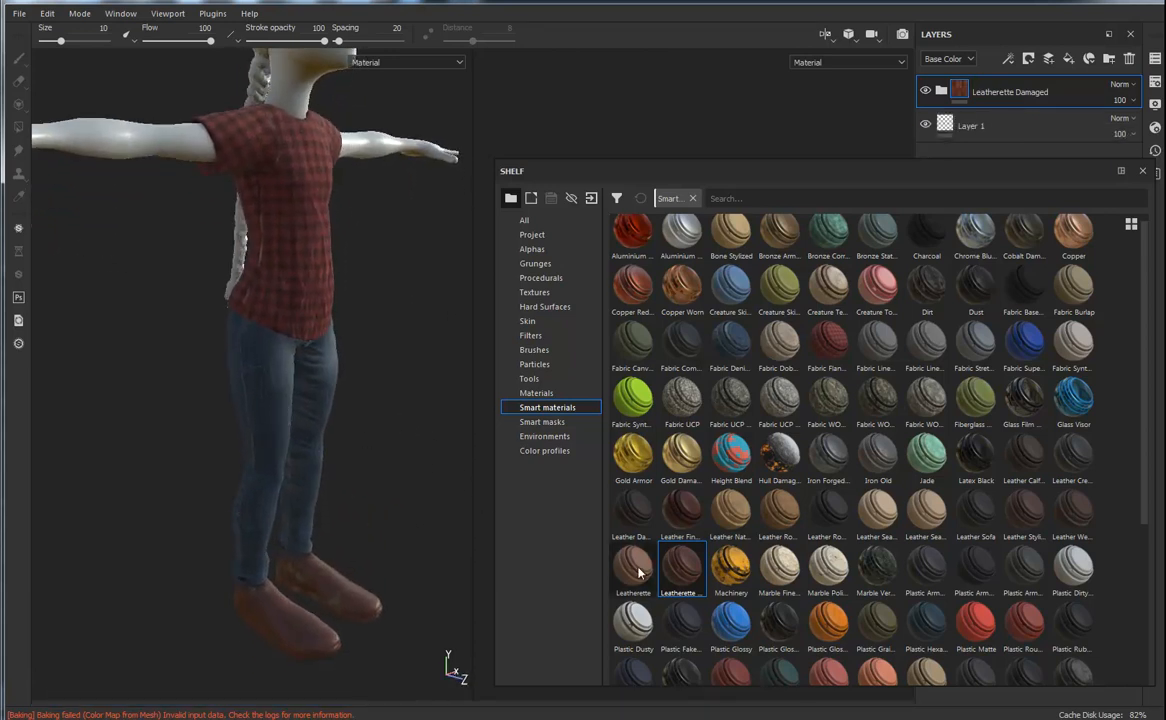
{"action": "left_click_drag", "start_coordinate": [693, 519], "coordinate": [320, 568]}
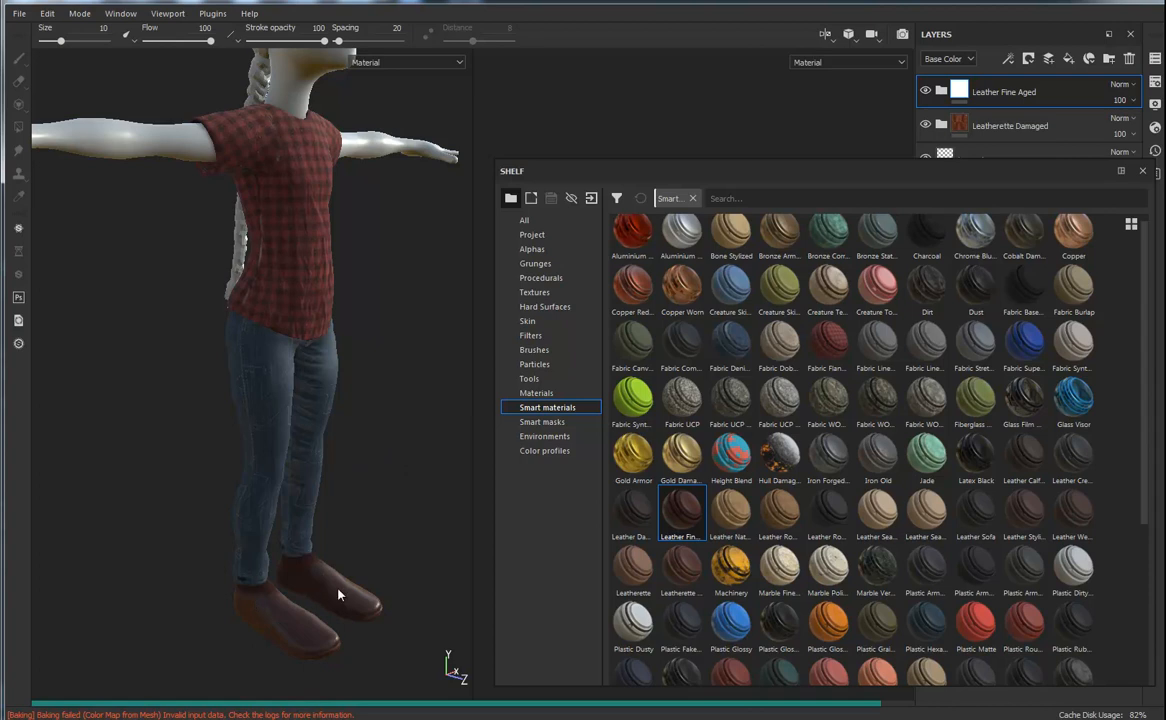
- Apply the Skin Face smart material to the character's head and to the arms
{"action": "left_click_drag", "start_coordinate": [407, 340], "coordinate": [313, 480], "text": "alt"}
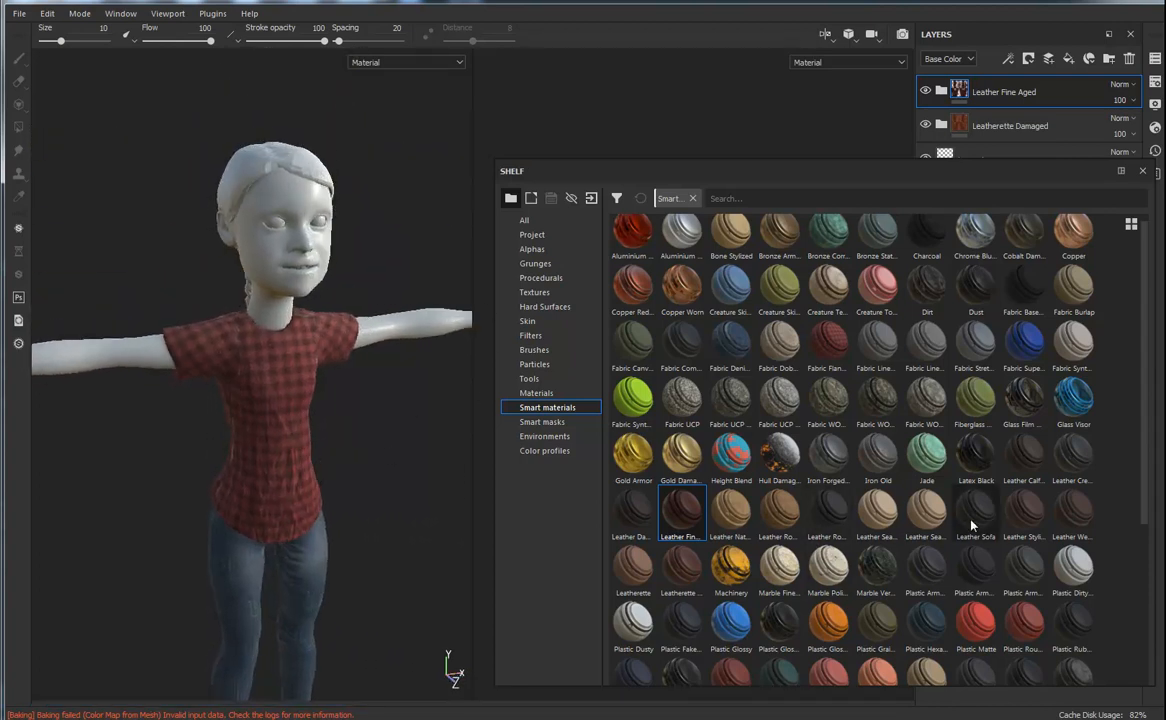
{"action": "scroll", "coordinate": [1134, 490], "scroll_direction": "down", "scroll_amount": 2}
{"action": "scroll", "coordinate": [1134, 490], "scroll_direction": "down", "scroll_amount": 2}
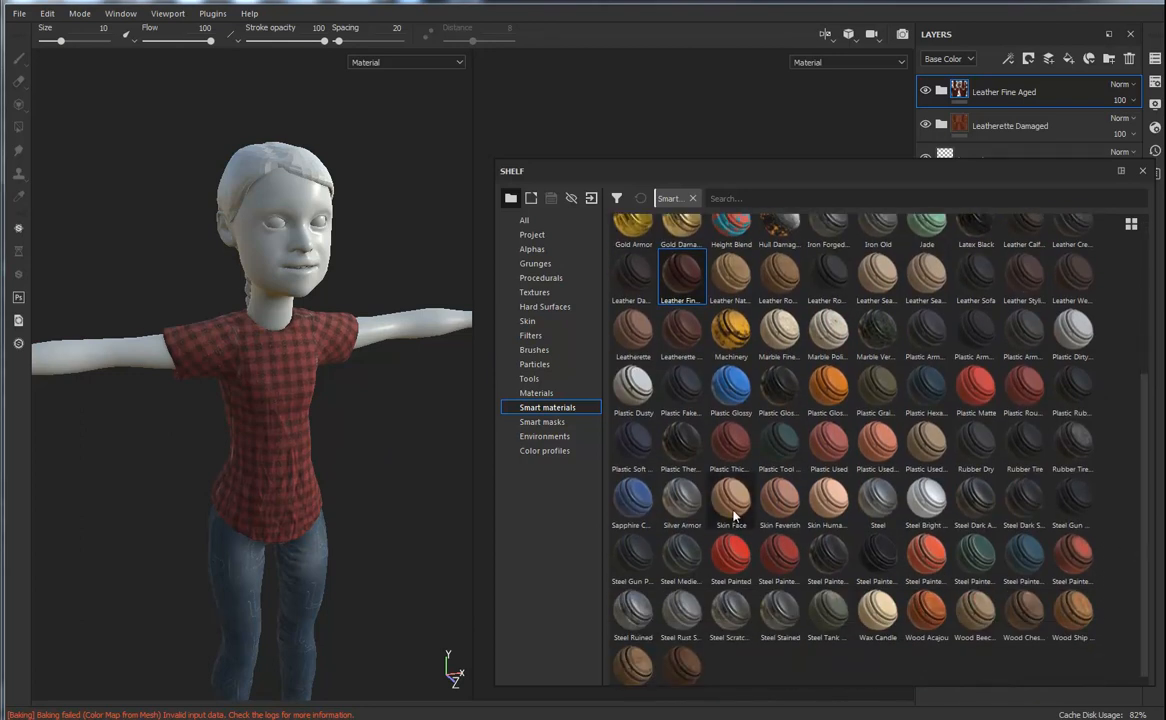
{"action": "left_click_drag", "start_coordinate": [735, 514], "coordinate": [271, 257]}
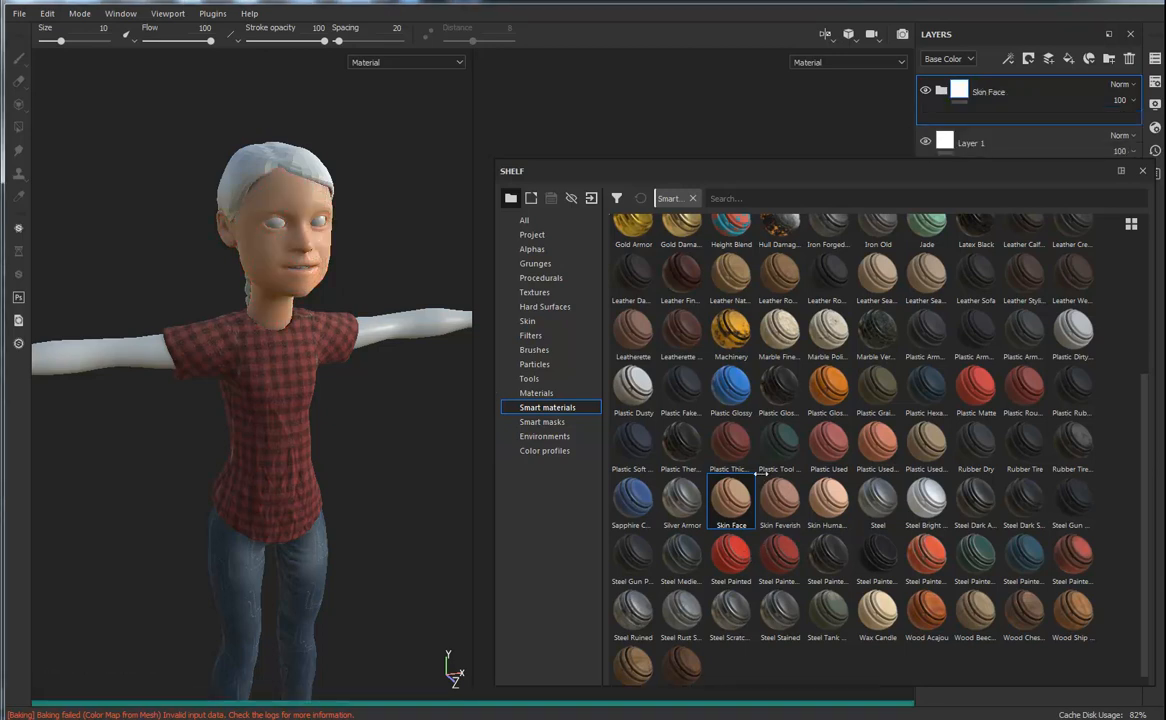
{"action": "left_click_drag", "start_coordinate": [733, 500], "coordinate": [396, 331]}
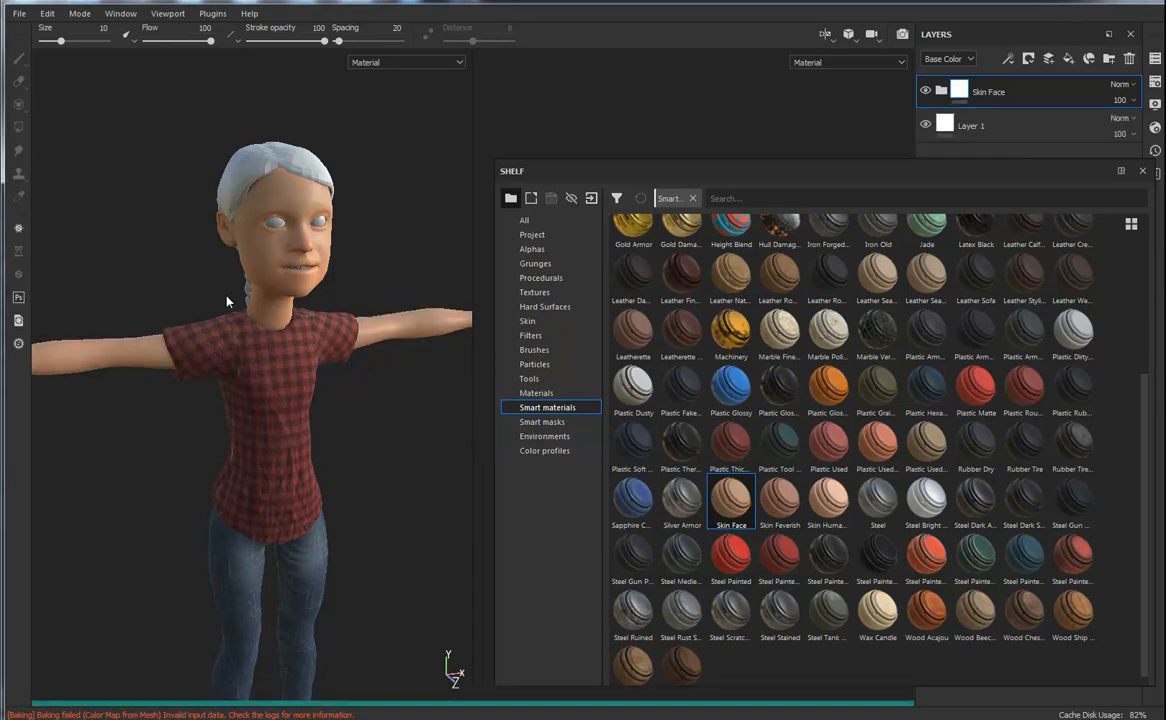
- Apply the Wood Walnut smart material to the braided hair and check it from several sides
{"action": "left_click_drag", "start_coordinate": [280, 302], "coordinate": [396, 385], "text": "alt"}
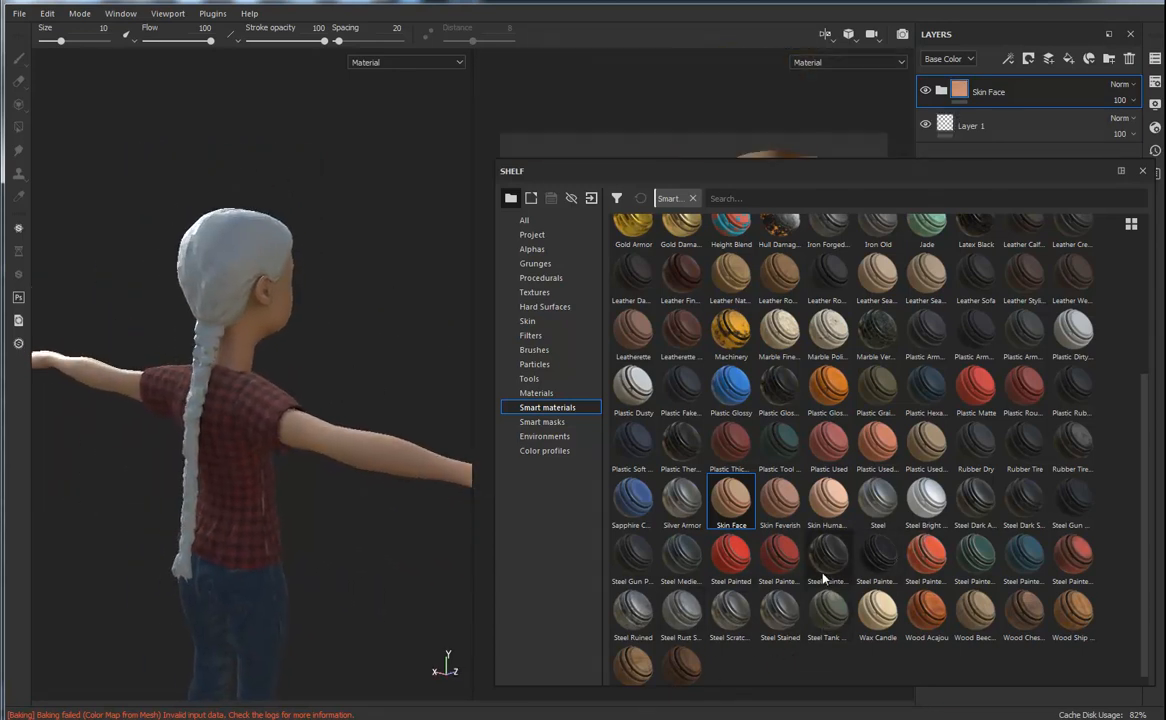
{"action": "scroll", "coordinate": [760, 673], "scroll_direction": "down", "scroll_amount": 1}
{"action": "left_click_drag", "start_coordinate": [681, 656], "coordinate": [195, 235]}
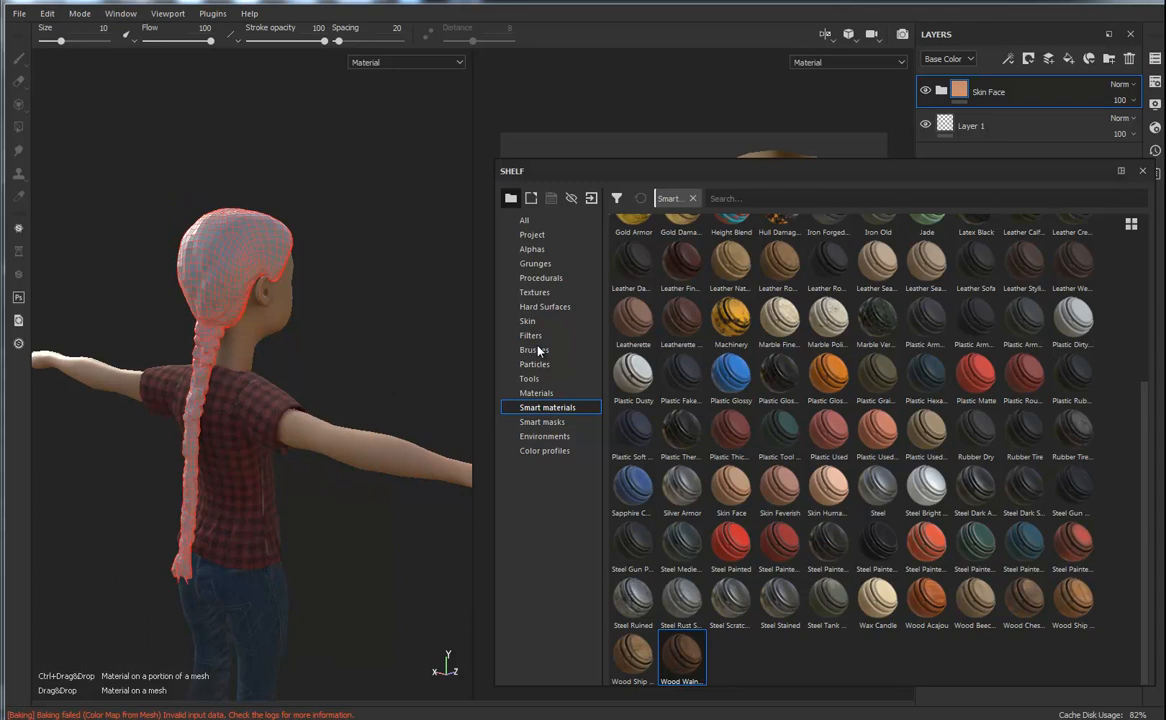
{"action": "left_click_drag", "start_coordinate": [163, 356], "coordinate": [180, 405], "text": "alt"}
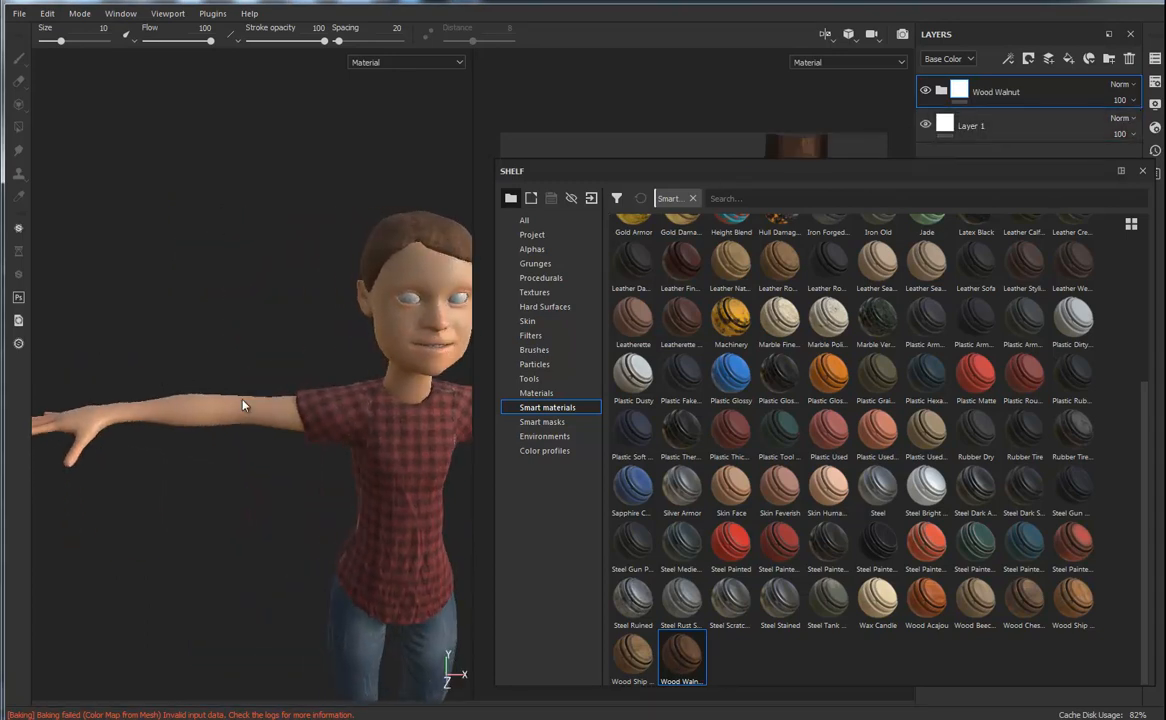
{"action": "middle_click_drag", "start_coordinate": [180, 405], "coordinate": [21, 396], "text": "alt"}
{"action": "left_click_drag", "start_coordinate": [330, 392], "coordinate": [232, 420], "text": "alt"}
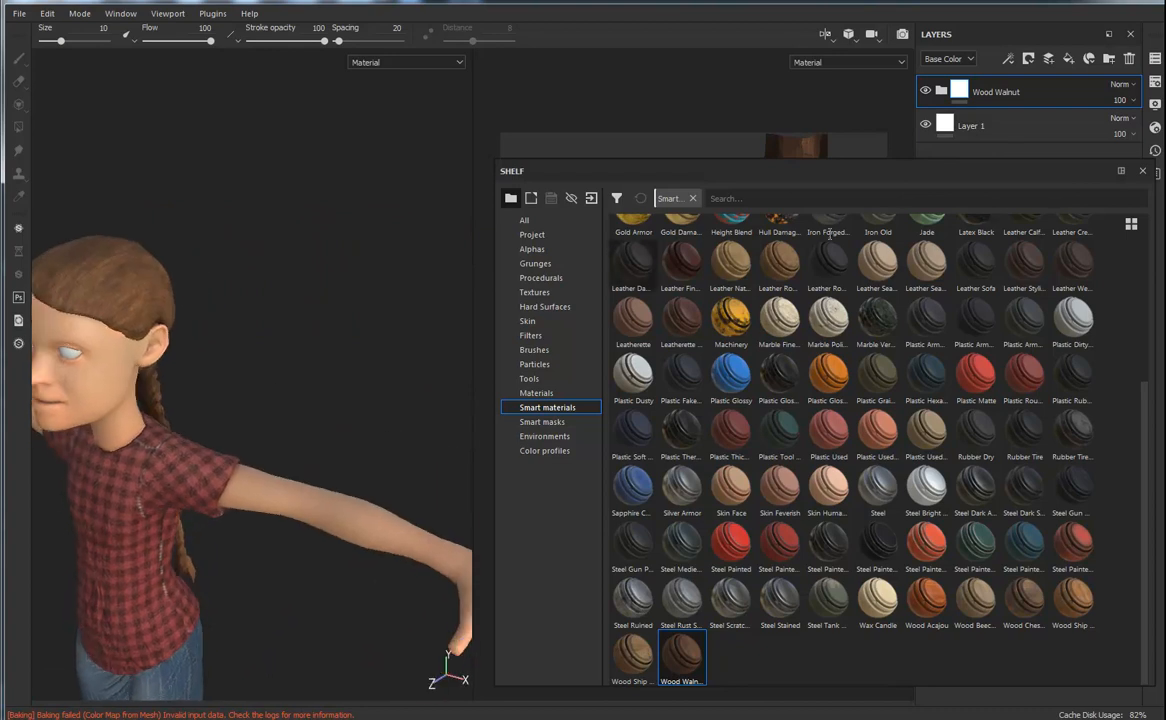
- Close the shelf and inspect the textured character up close and at full length
{"action": "left_click", "coordinate": [1142, 171]}
{"action": "middle_click_drag", "start_coordinate": [320, 338], "coordinate": [452, 335], "text": "alt"}
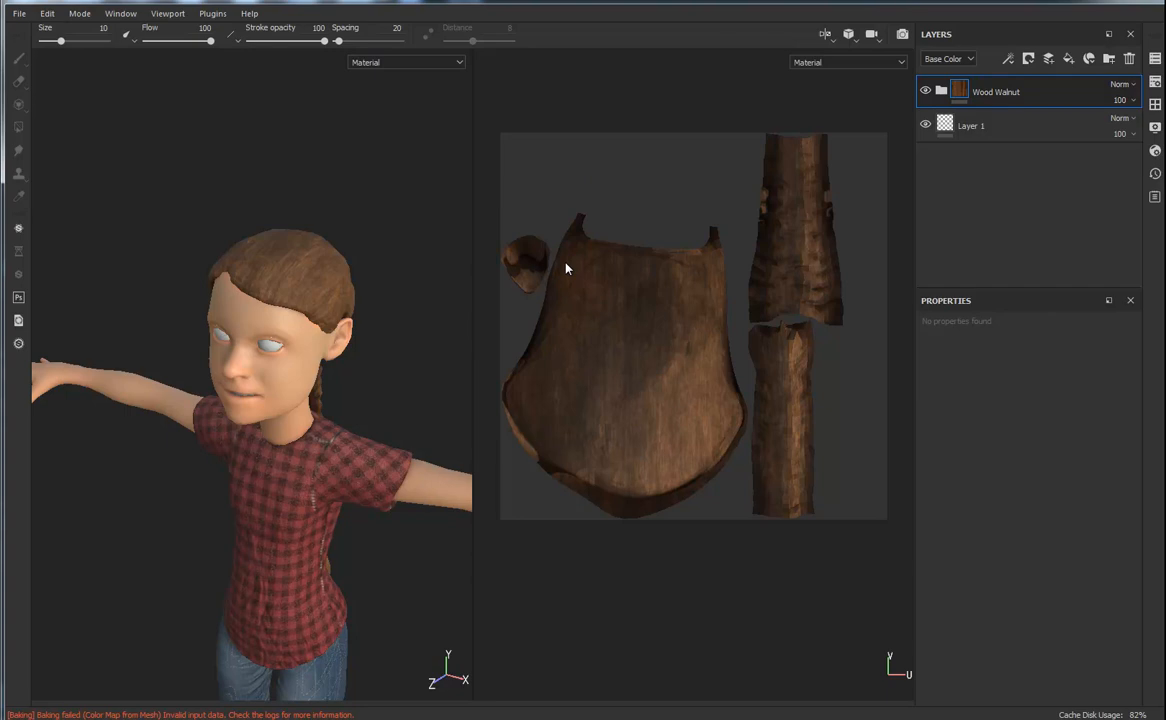
{"action": "left_click_drag", "start_coordinate": [380, 364], "coordinate": [364, 281], "text": "alt"}
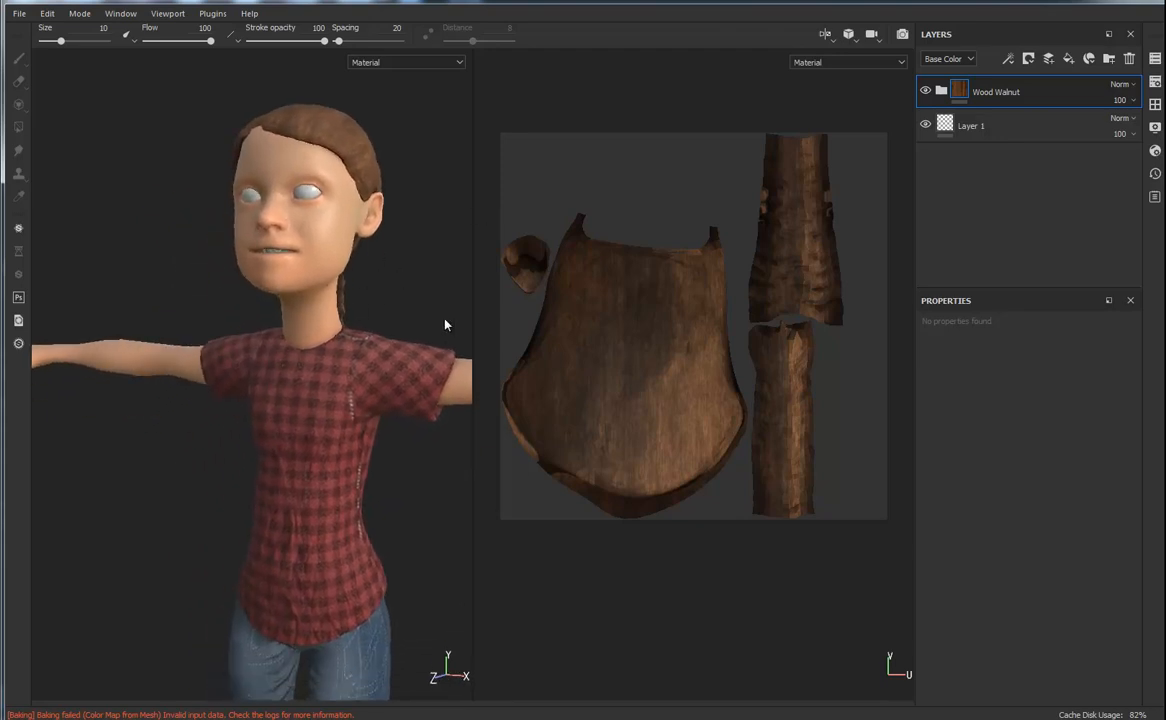
{"action": "scroll", "coordinate": [436, 343], "scroll_direction": "up", "scroll_amount": 2}
{"action": "scroll", "coordinate": [393, 312], "scroll_direction": "down", "scroll_amount": 8}
{"action": "middle_click_drag", "start_coordinate": [401, 301], "coordinate": [289, 290], "text": "alt"}
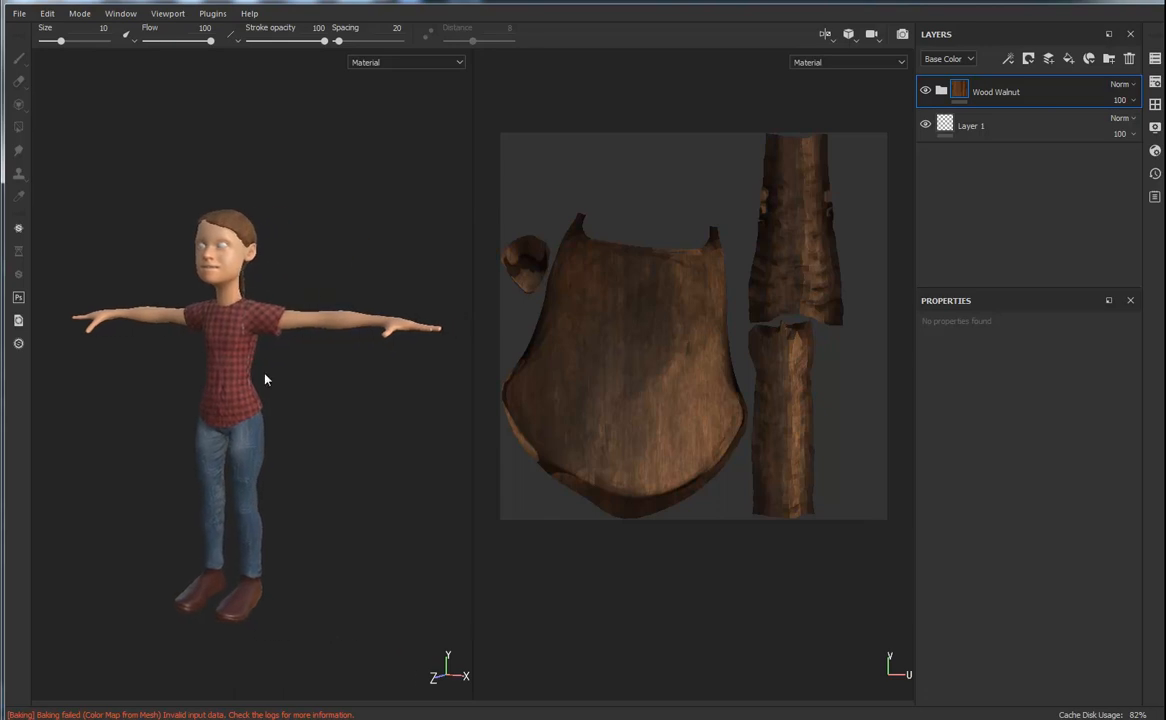
- Open the texture export settings and review the output maps of the Arnold 5 UDIM (AiStandard) preset
{"action": "left_click", "coordinate": [18, 14]}
{"action": "mouse_move", "coordinate": [42, 60]}
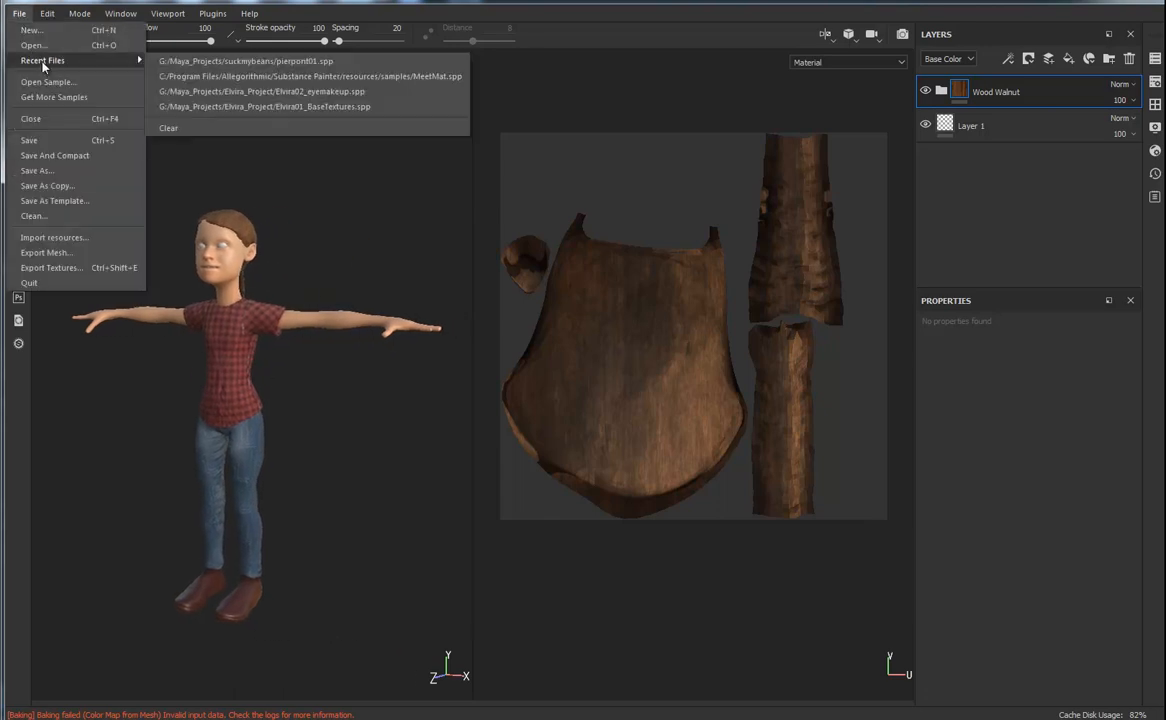
{"action": "left_click", "coordinate": [50, 267]}
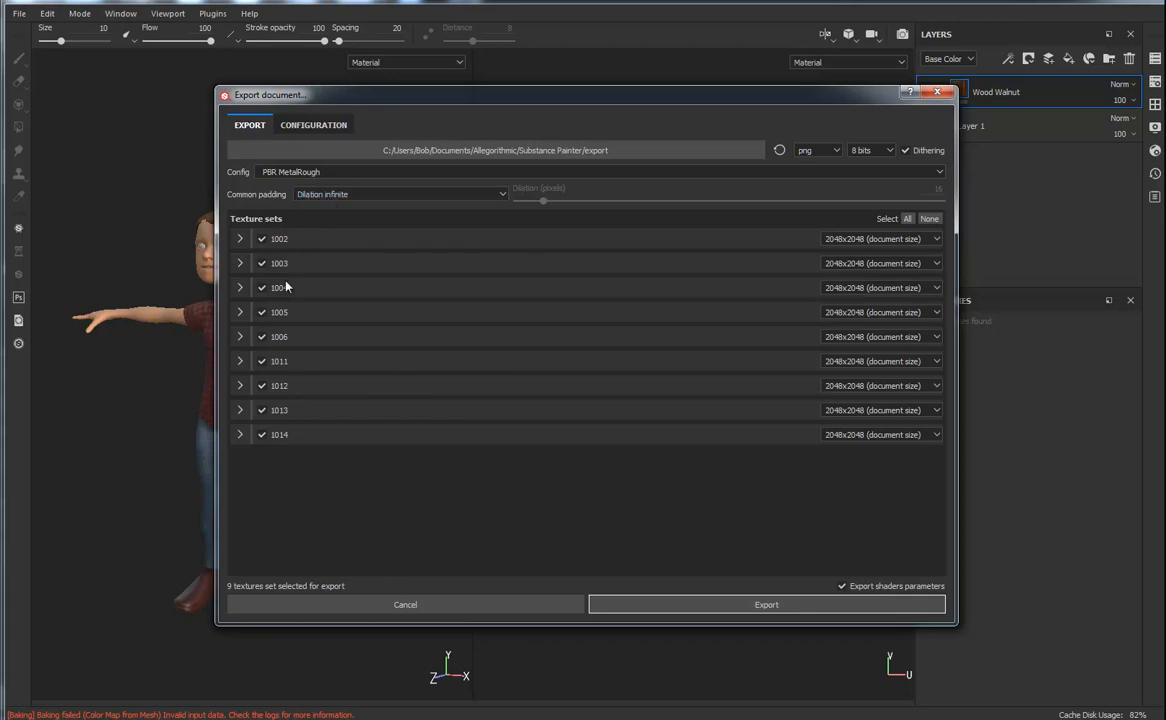
{"action": "left_click", "coordinate": [312, 126]}
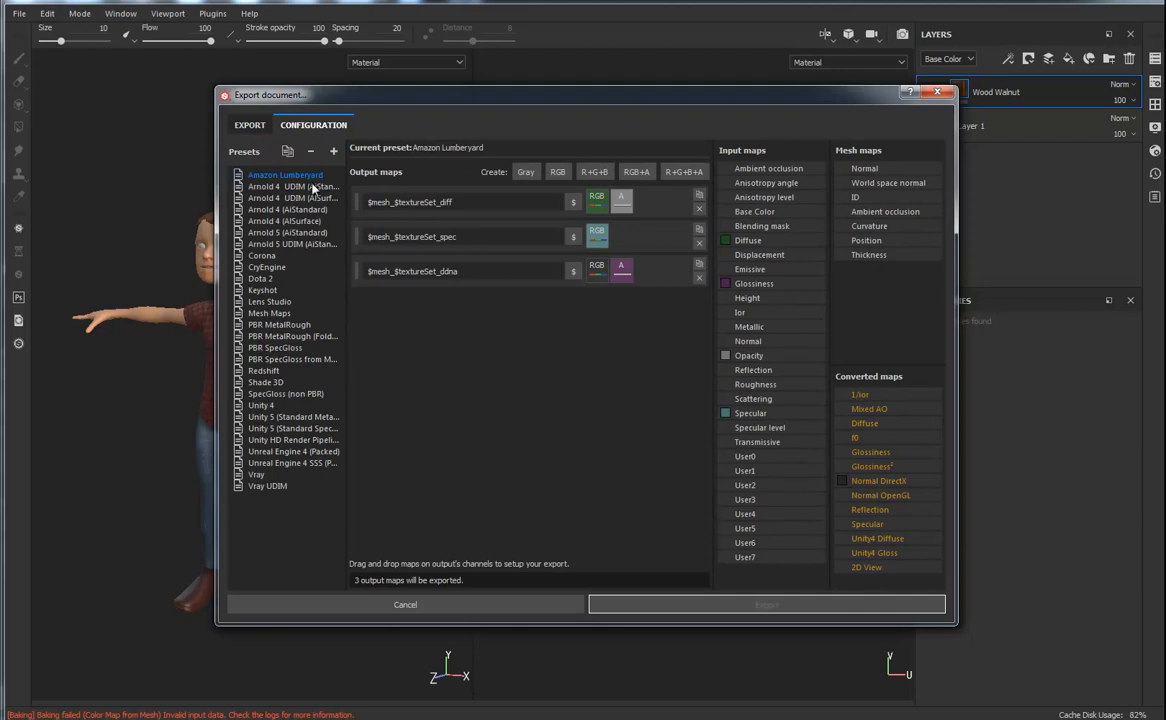
{"action": "left_click", "coordinate": [281, 245]}
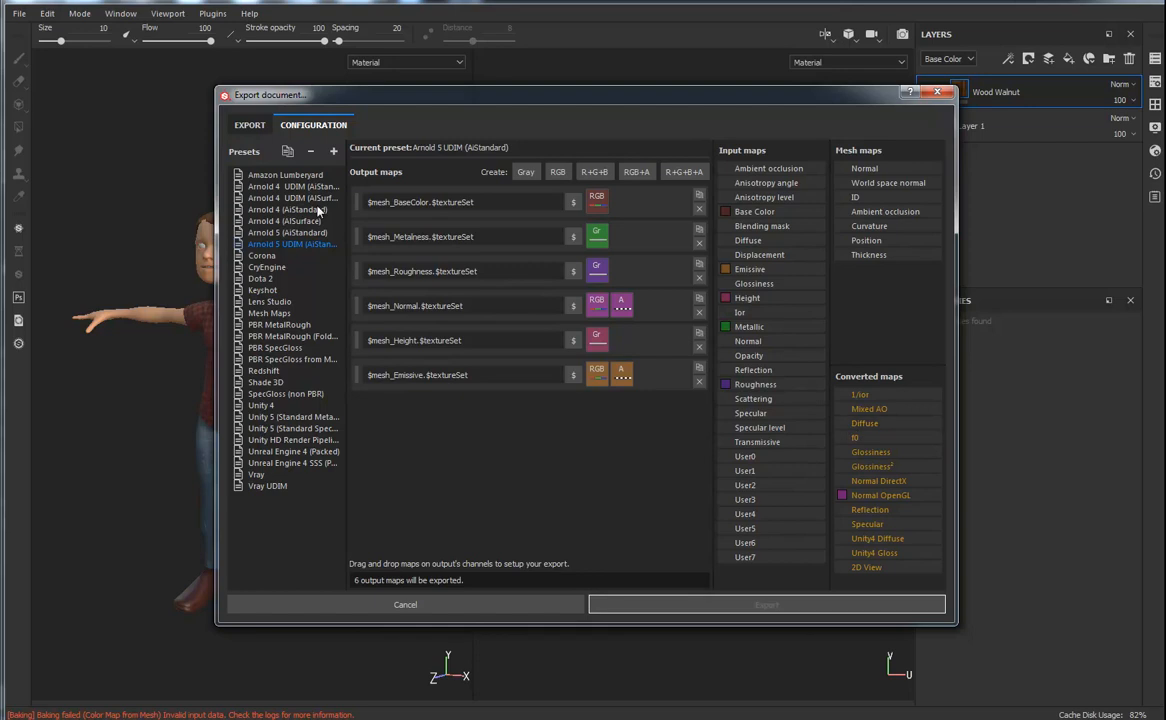
{"action": "left_click", "coordinate": [251, 125]}
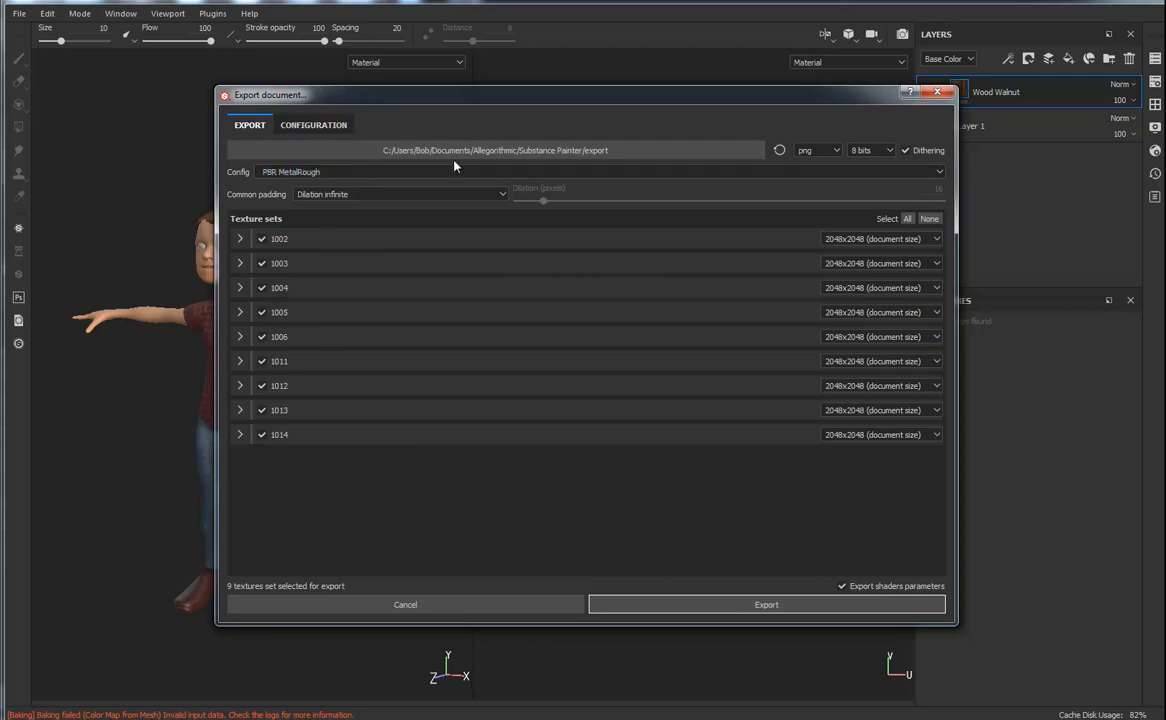
- Set the texture export folder to G:/Maya_Projects/Greta_Project/data
{"action": "left_click", "coordinate": [643, 150]}
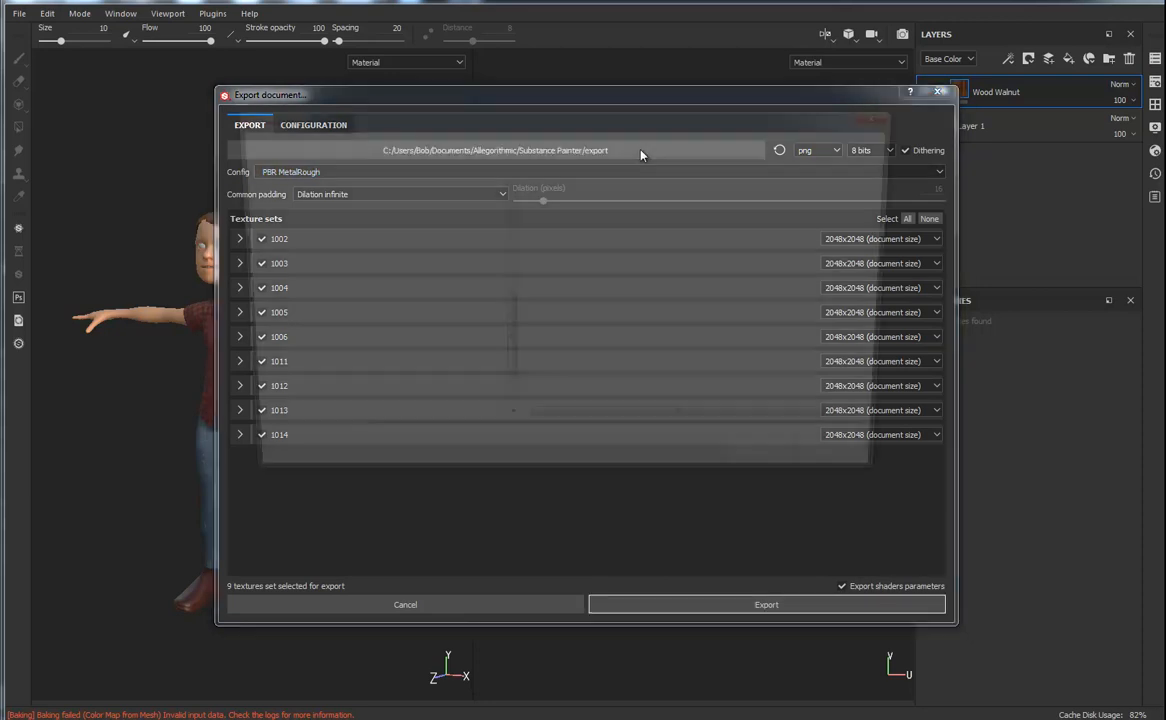
{"action": "left_click_drag", "start_coordinate": [507, 268], "coordinate": [505, 380]}
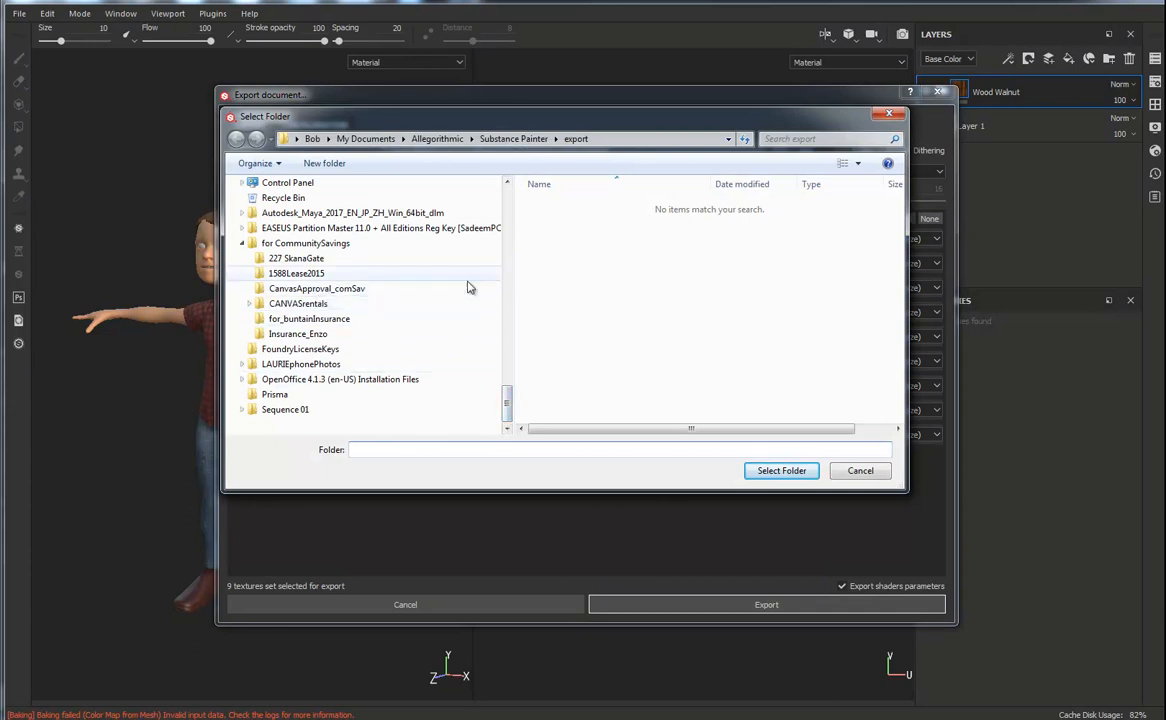
{"action": "scroll", "coordinate": [509, 382], "scroll_direction": "up", "scroll_amount": 5}
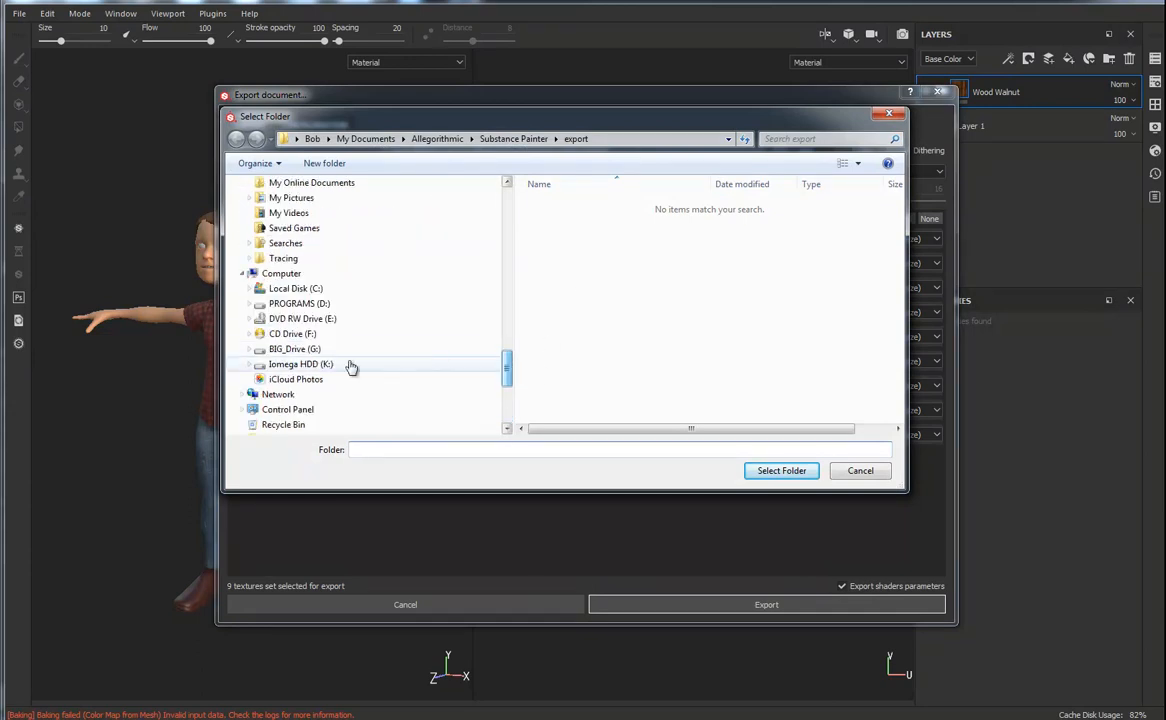
{"action": "left_click", "coordinate": [295, 349]}
{"action": "left_click", "coordinate": [600, 351]}
{"action": "scroll", "coordinate": [575, 343], "scroll_direction": "down", "scroll_amount": 5}
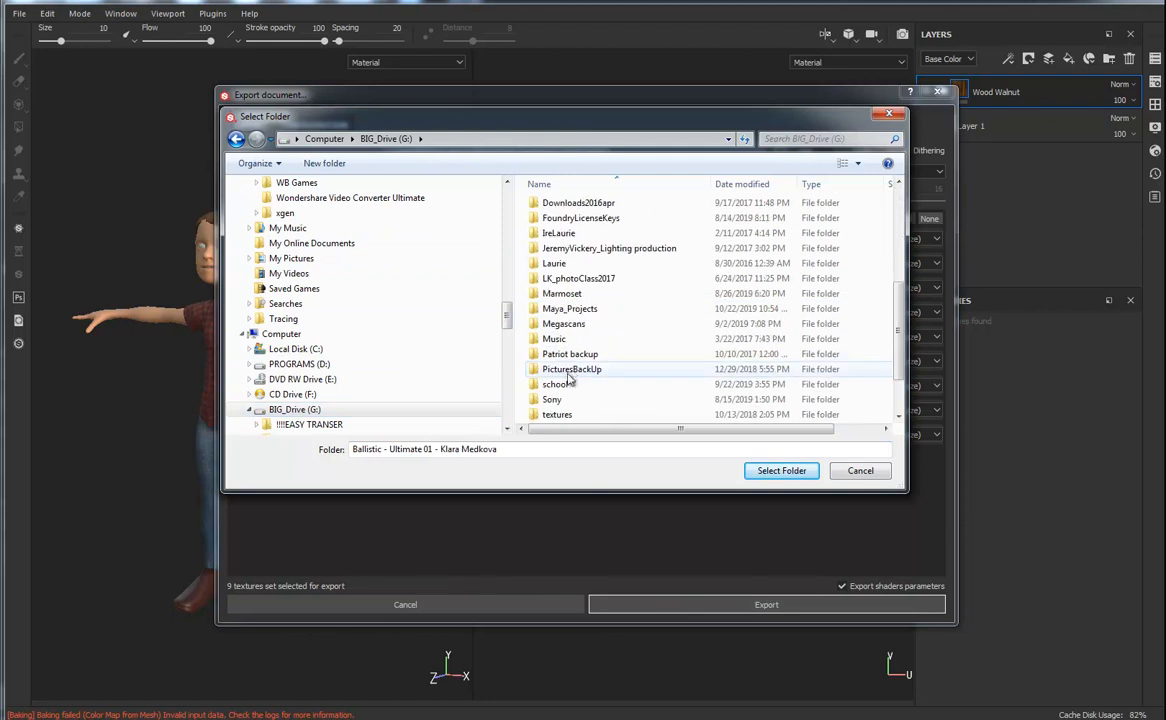
{"action": "double_click", "coordinate": [569, 308]}
{"action": "left_click", "coordinate": [566, 307]}
{"action": "double_click", "coordinate": [566, 307]}
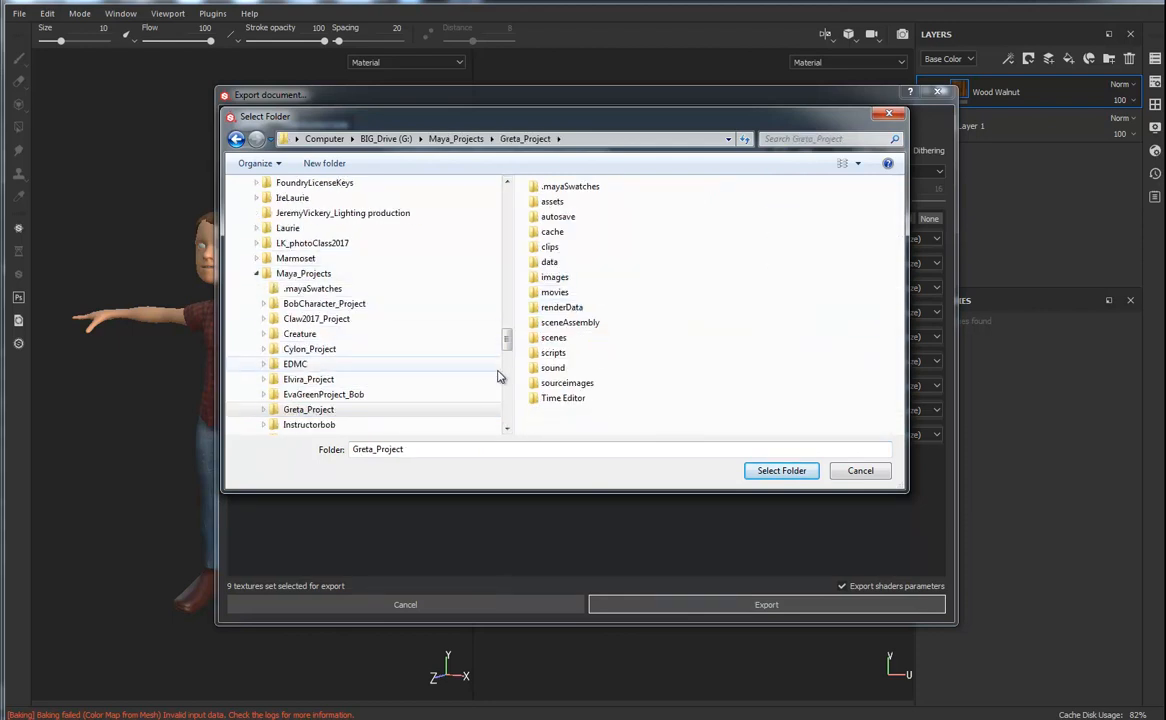
{"action": "double_click", "coordinate": [550, 261]}
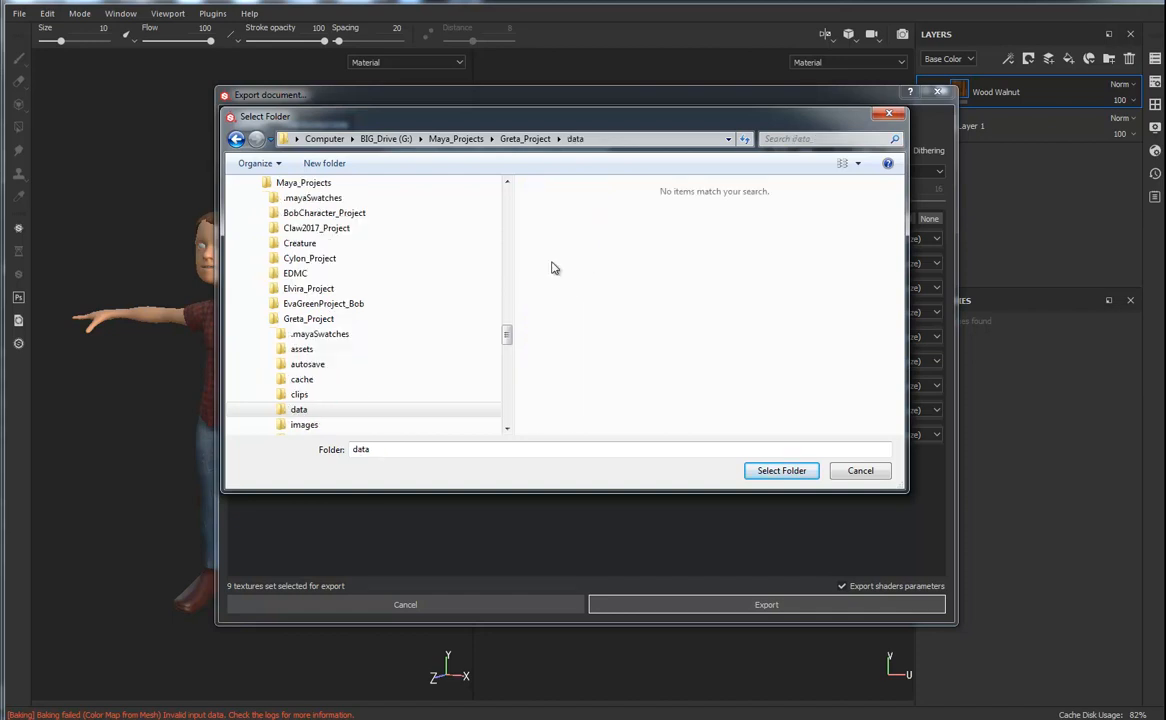
{"action": "left_click", "coordinate": [781, 471]}
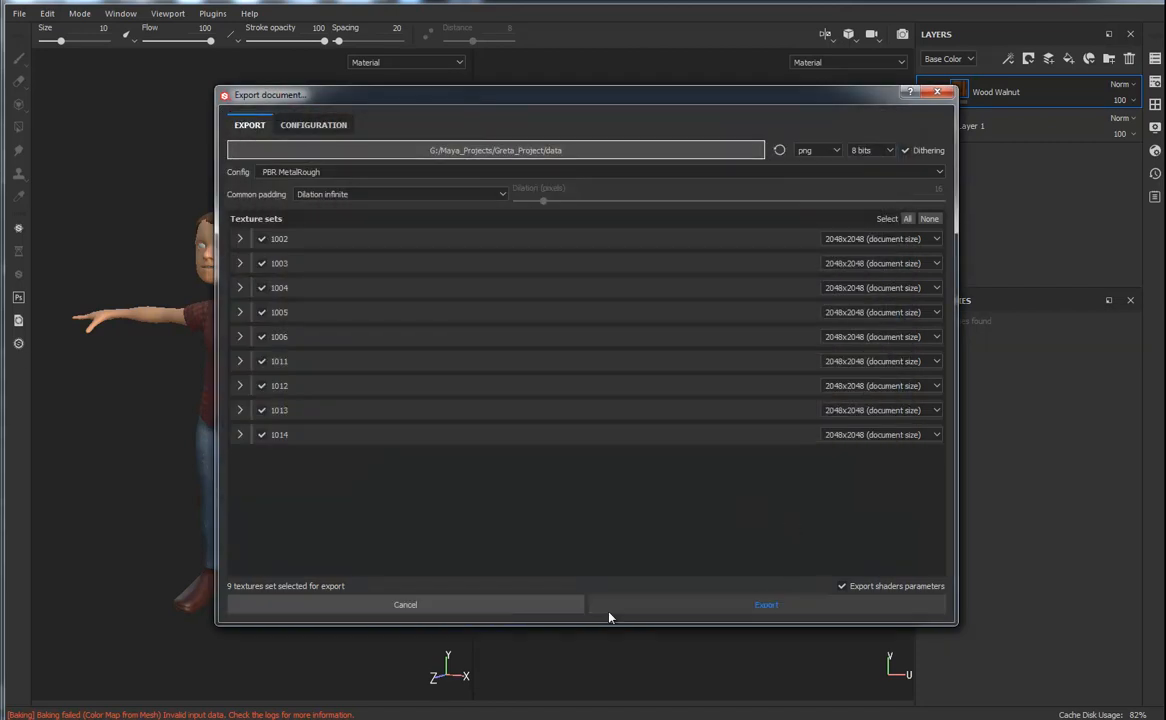
- Export all texture sets as 8-bit PNG files with the PBR MetalRough configuration and check the character
{"action": "left_click", "coordinate": [778, 607]}
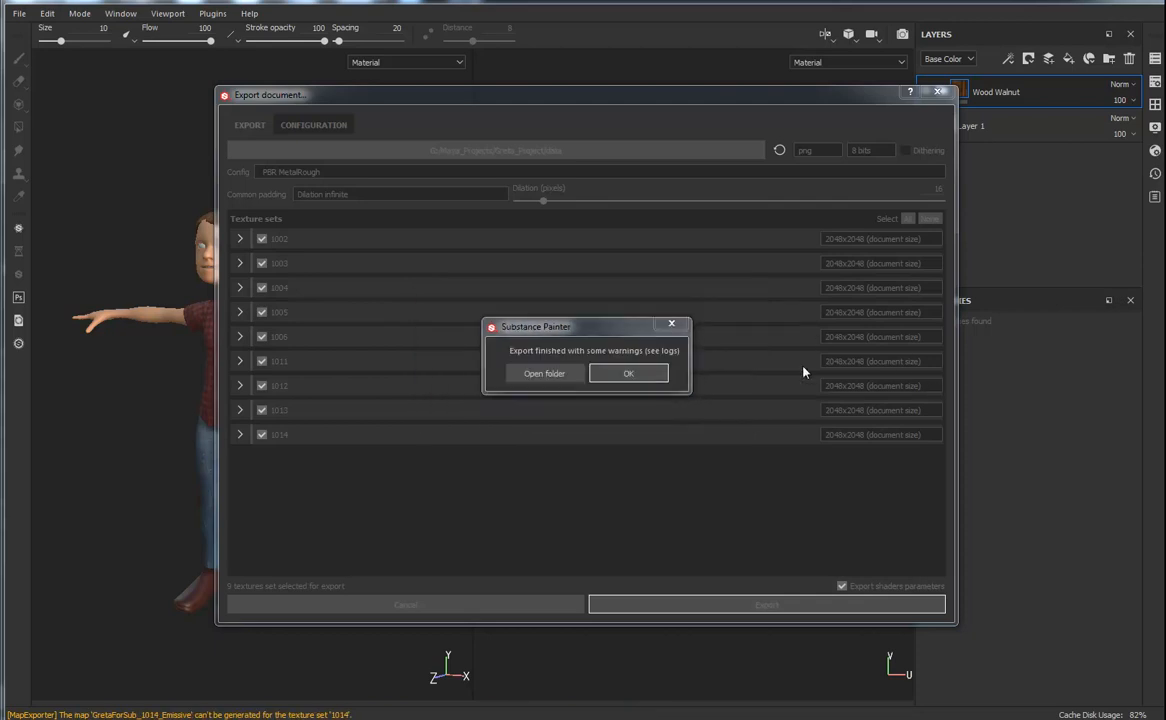
{"action": "left_click", "coordinate": [628, 373]}
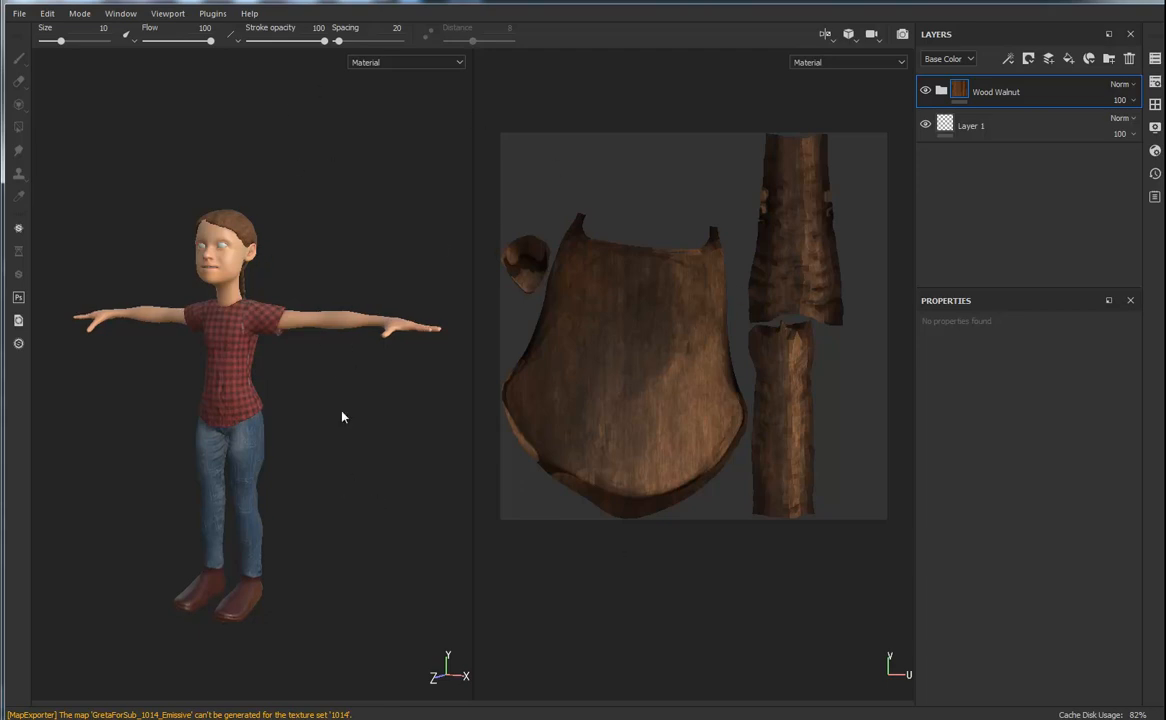
{"action": "mouse_move", "coordinate": [370, 500]}
{"action": "left_mouse_down", "text": "alt"}
{"action": "mouse_move", "coordinate": [346, 502]}
{"action": "mouse_move", "coordinate": [336, 469]}
{"action": "left_mouse_up", "text": "alt"}
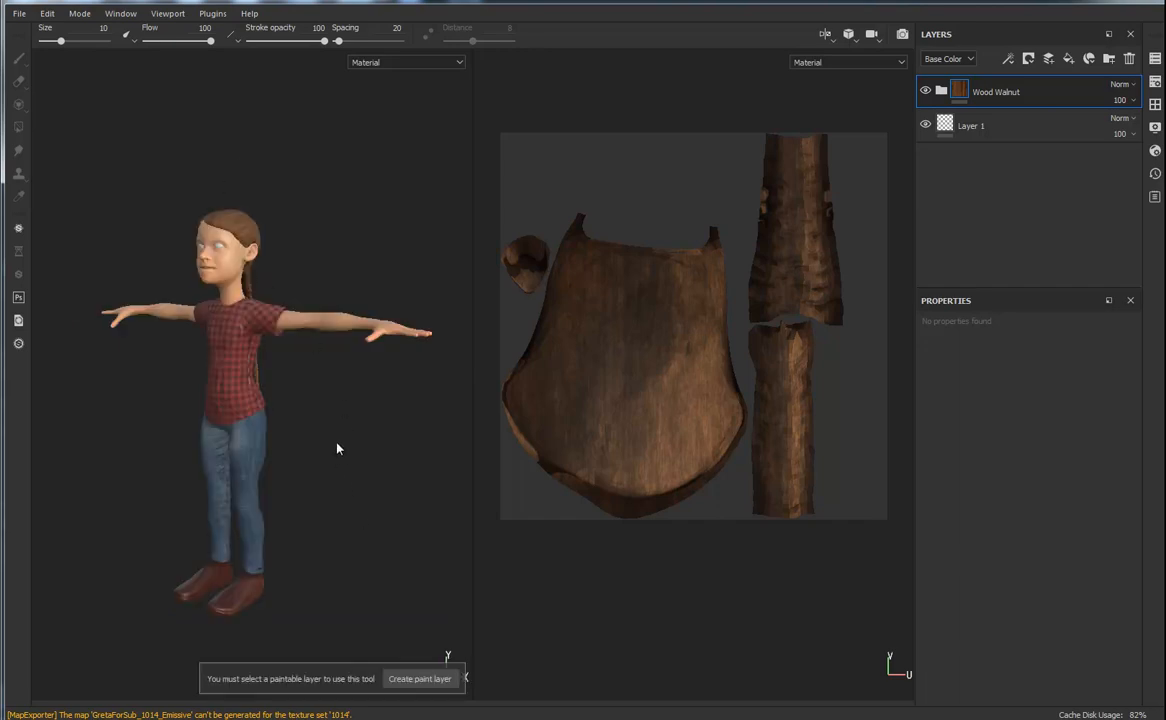
{"action": "mouse_move", "coordinate": [336, 448]}
{"action": "left_mouse_down", "text": "alt"}
{"action": "mouse_move", "coordinate": [442, 435]}
{"action": "mouse_move", "coordinate": [360, 390]}
{"action": "mouse_move", "coordinate": [281, 510]}
{"action": "mouse_move", "coordinate": [182, 502]}
{"action": "mouse_move", "coordinate": [311, 510]}
{"action": "left_mouse_up", "text": "alt"}
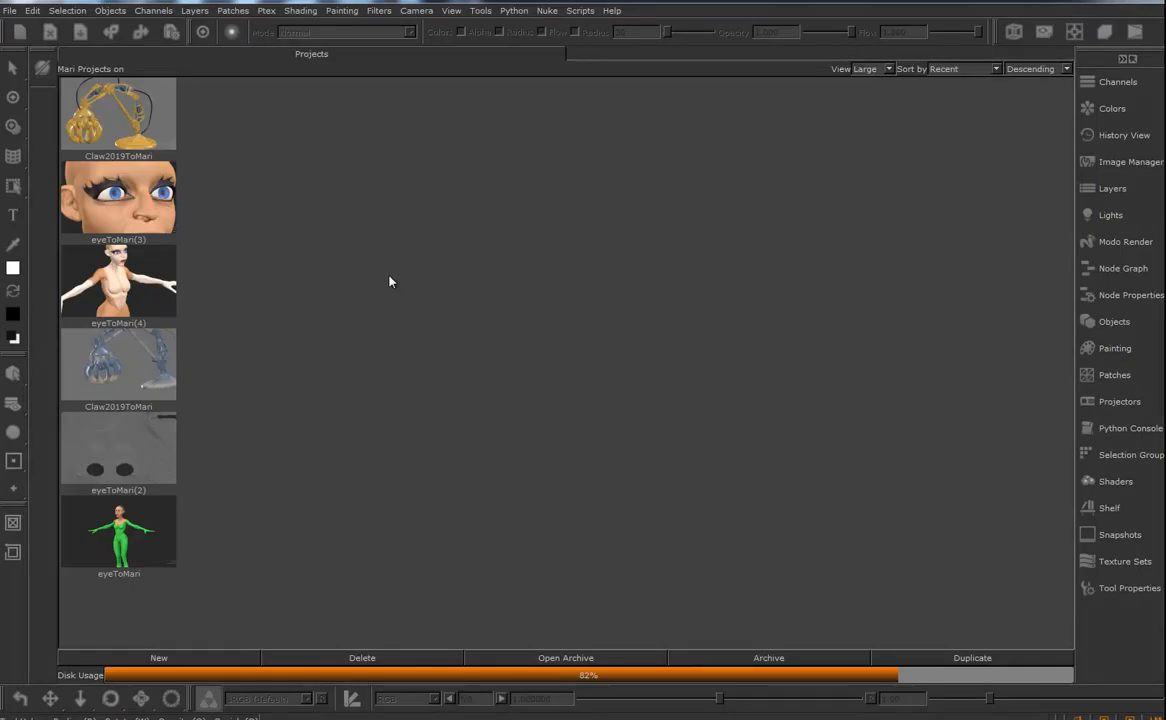
- Switch to Mari, start a new project named Greta and choose GretaForSub.obj from G:/Maya_Projects/Greta_Project/scenes as its geometry
{"action": "left_click", "coordinate": [184, 659]}
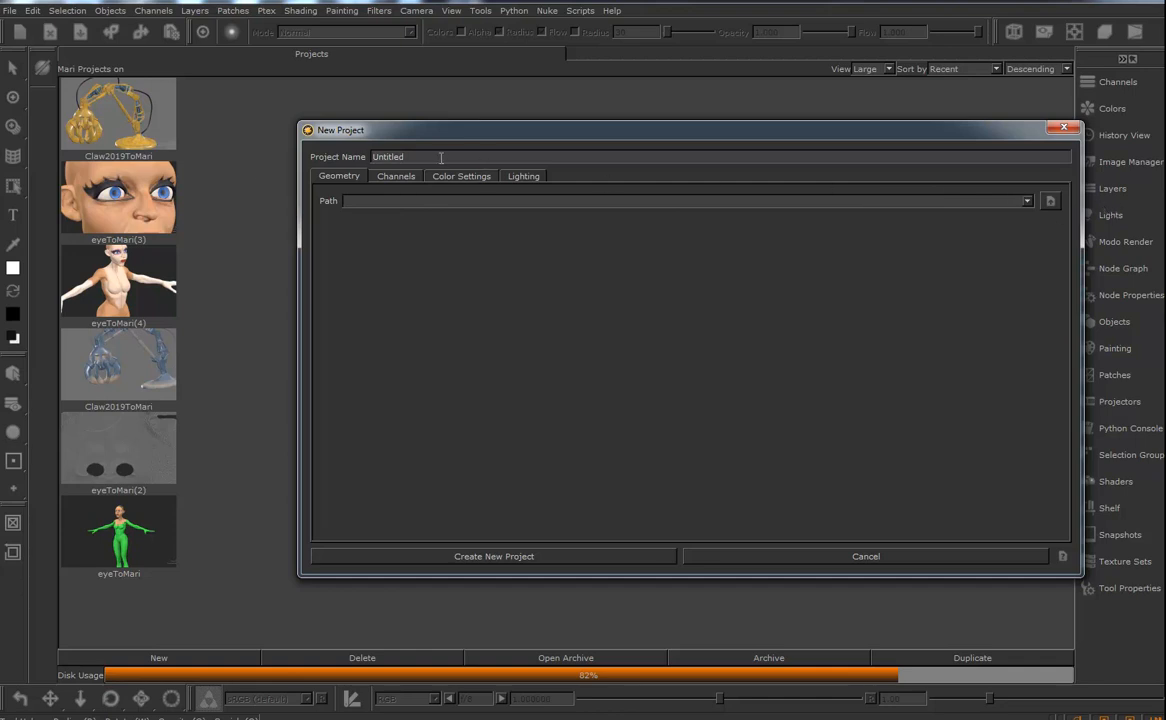
{"action": "type", "text": "Greta"}
{"action": "left_click", "coordinate": [1050, 201]}
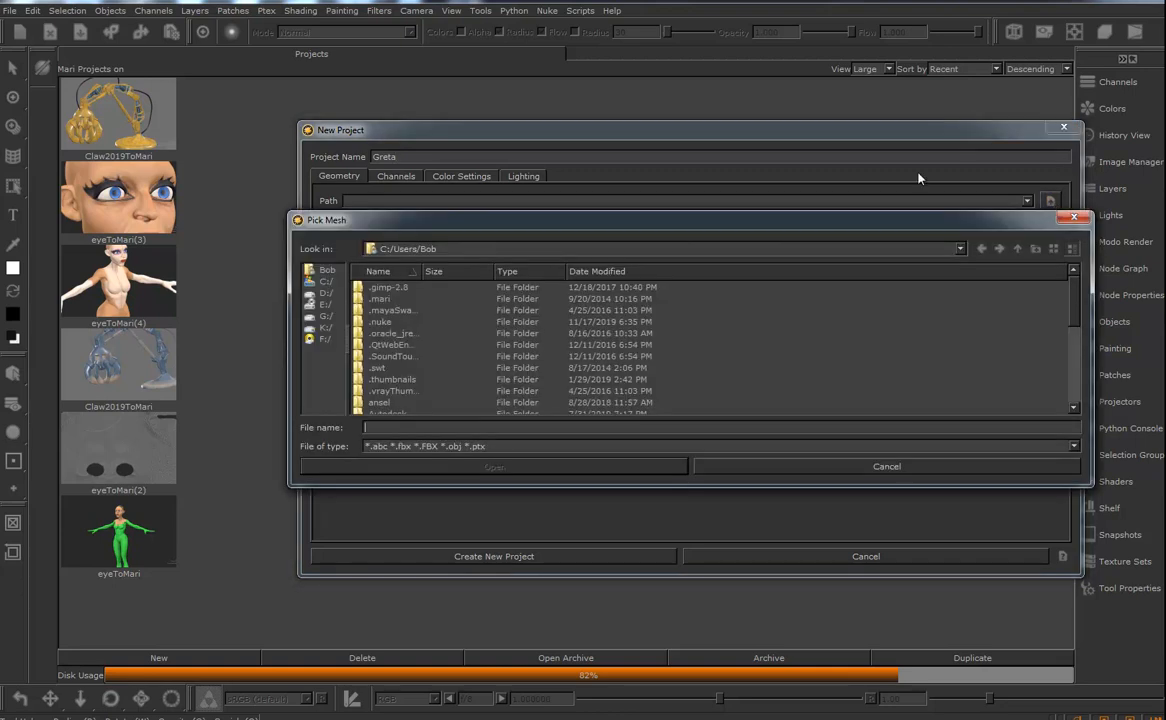
{"action": "left_click", "coordinate": [325, 316]}
{"action": "scroll", "coordinate": [422, 360], "scroll_direction": "down", "scroll_amount": 5}
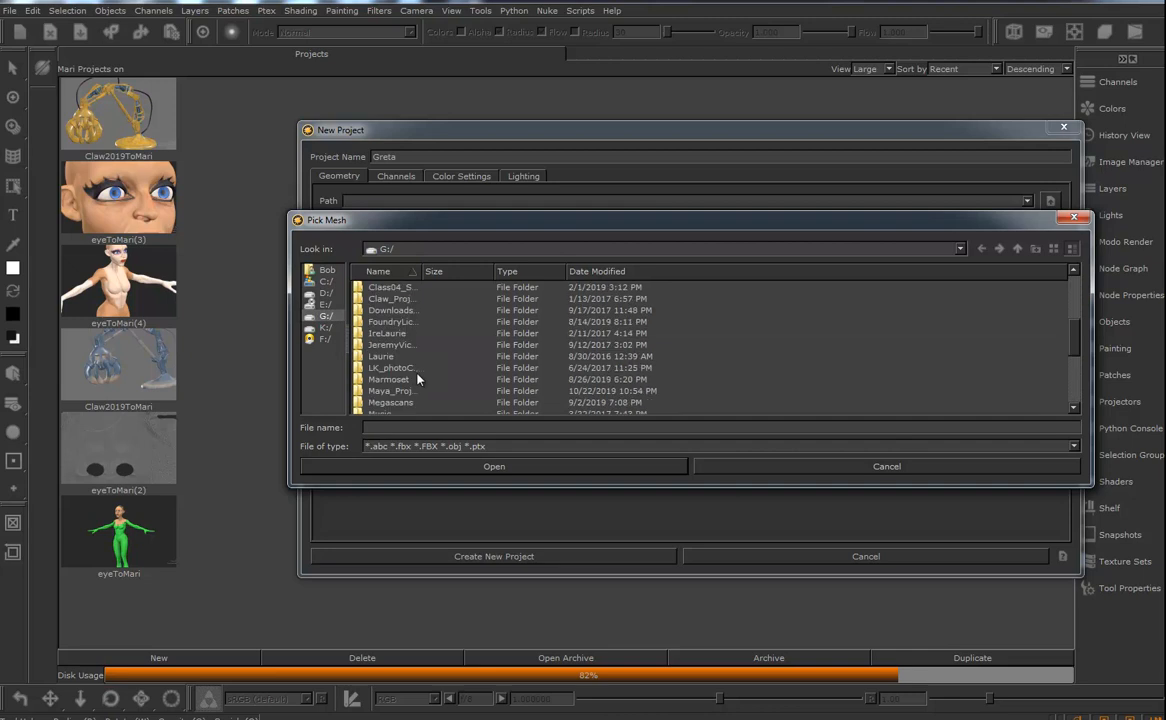
{"action": "double_click", "coordinate": [391, 390]}
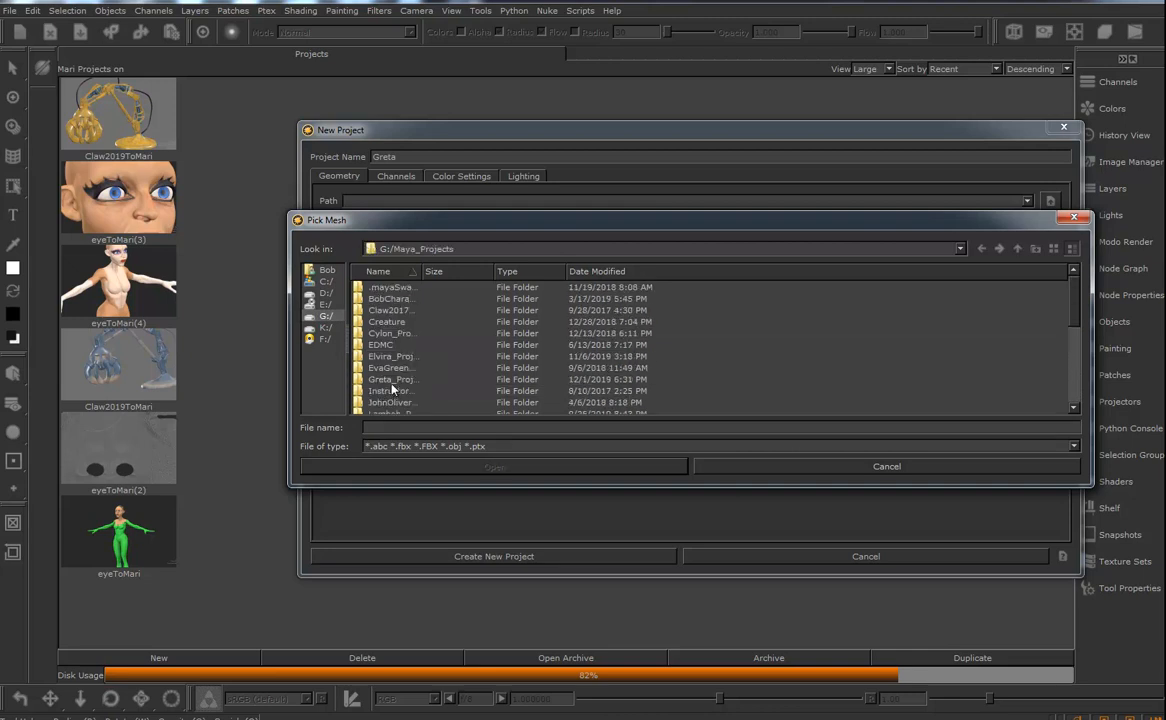
{"action": "double_click", "coordinate": [388, 379]}
{"action": "left_click_drag", "start_coordinate": [421, 271], "coordinate": [661, 279]}
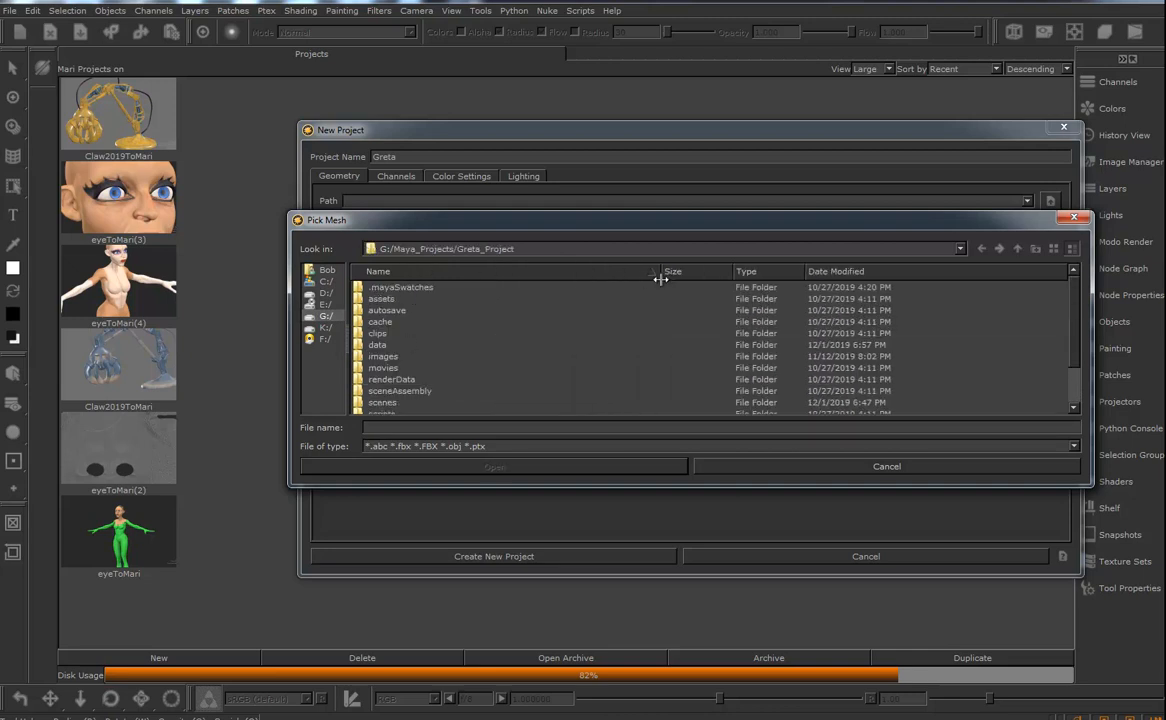
{"action": "double_click", "coordinate": [390, 403]}
{"action": "scroll", "coordinate": [396, 404], "scroll_direction": "down", "scroll_amount": 2}
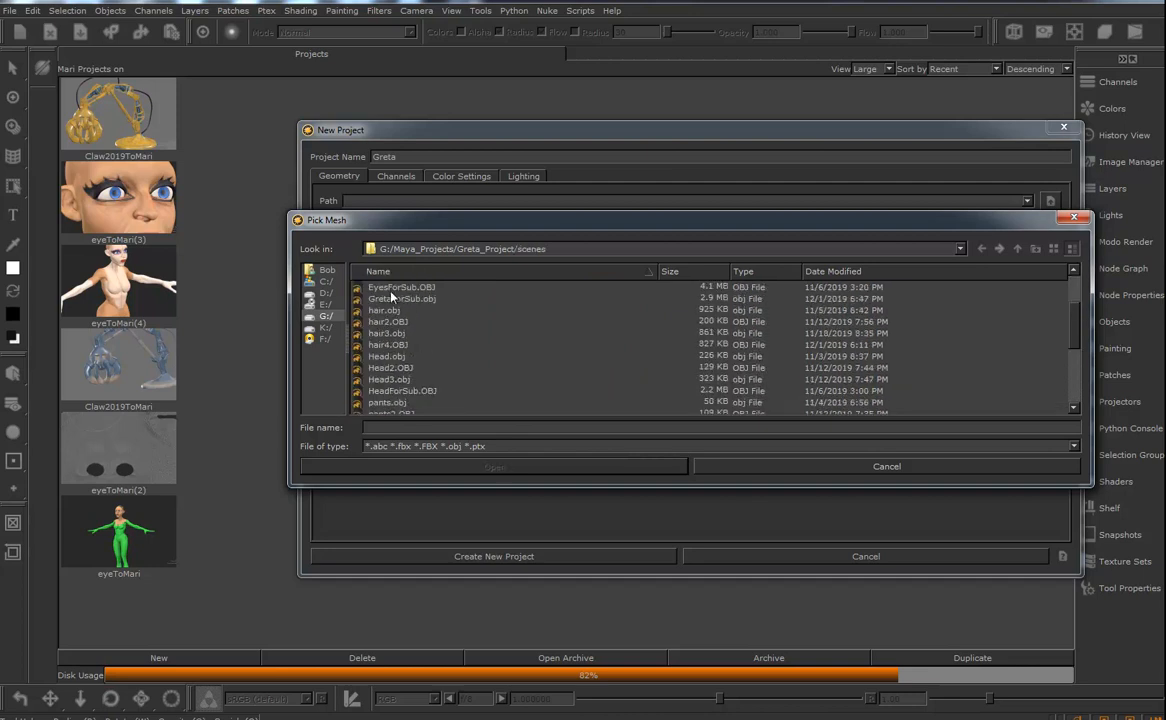
{"action": "left_click", "coordinate": [396, 299]}
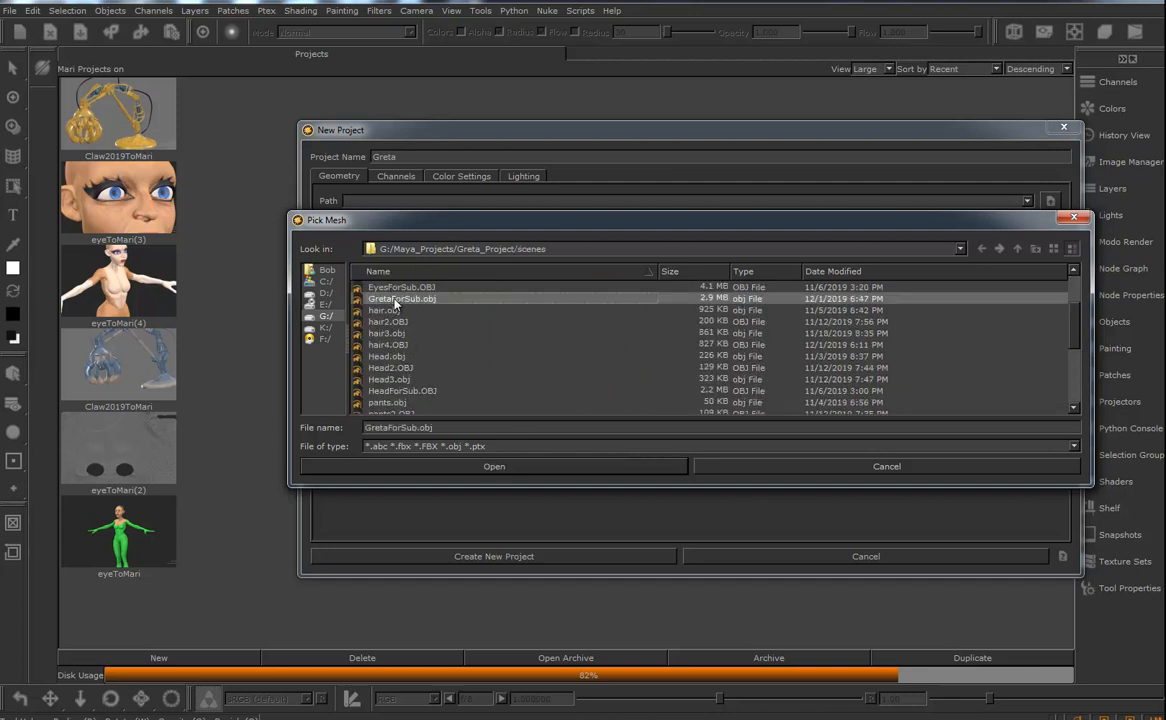
{"action": "left_click", "coordinate": [497, 467]}
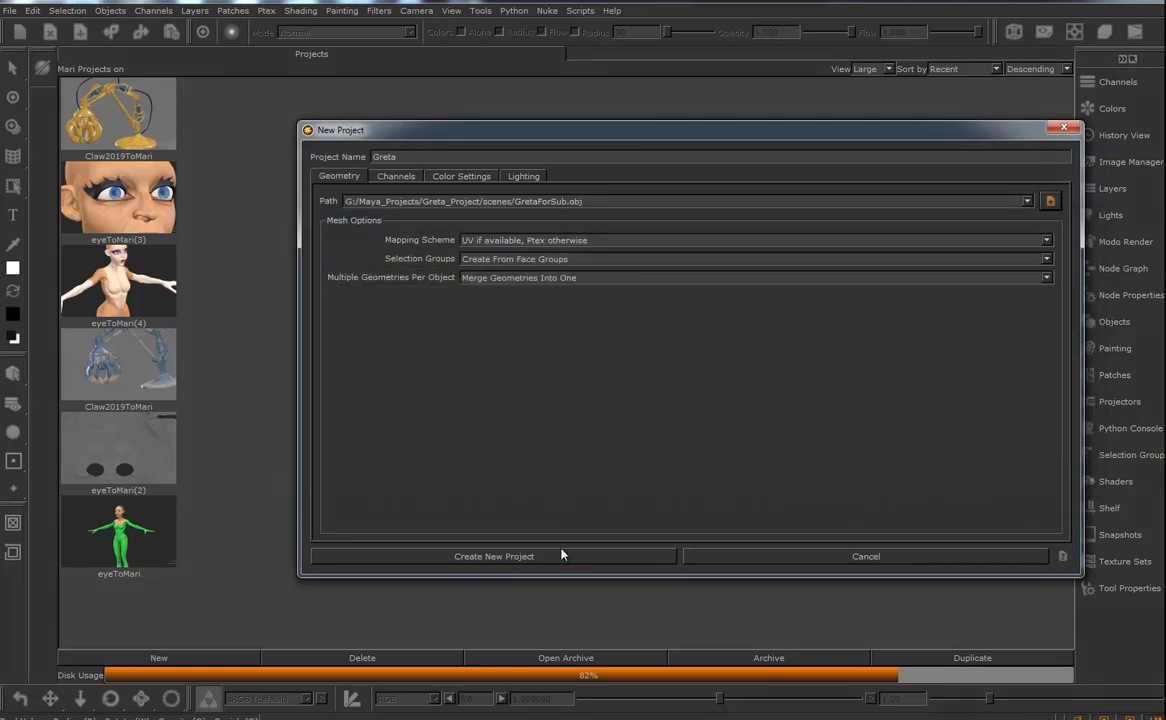
- Create the project with the default mesh options and view the untextured character up close
{"action": "left_click", "coordinate": [497, 556]}
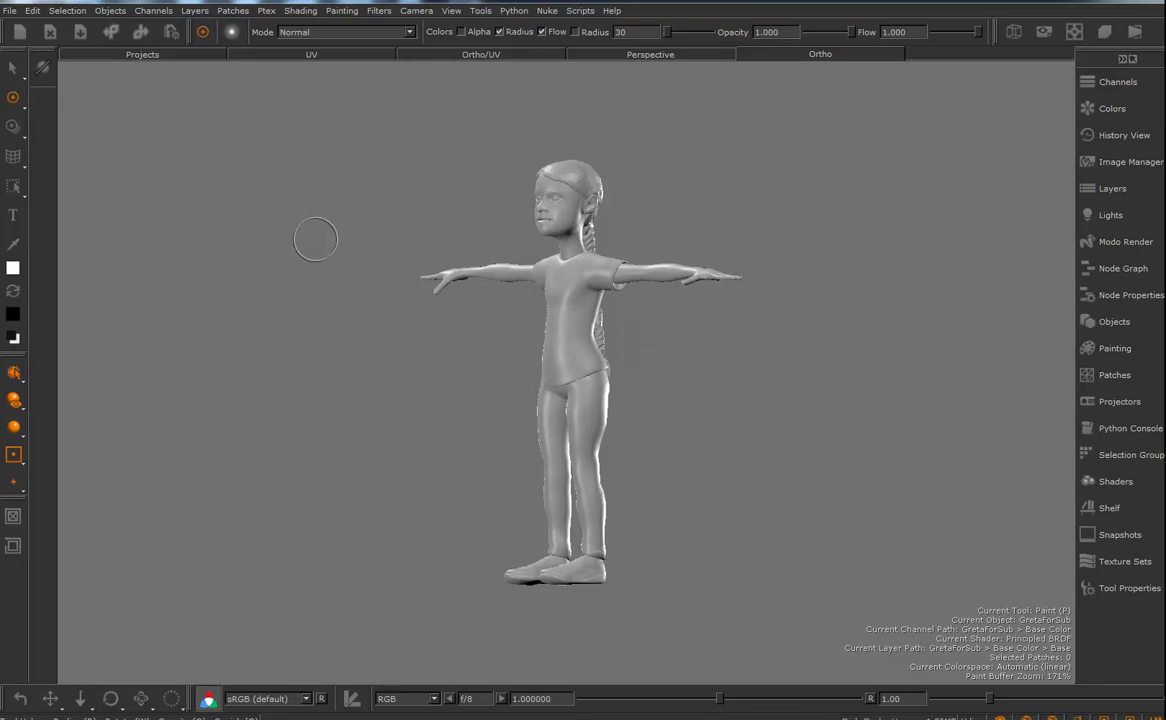
{"action": "mouse_move", "coordinate": [371, 378]}
{"action": "left_mouse_down", "text": "alt"}
{"action": "mouse_move", "coordinate": [302, 250]}
{"action": "mouse_move", "coordinate": [454, 350]}
{"action": "left_mouse_up", "text": "alt"}
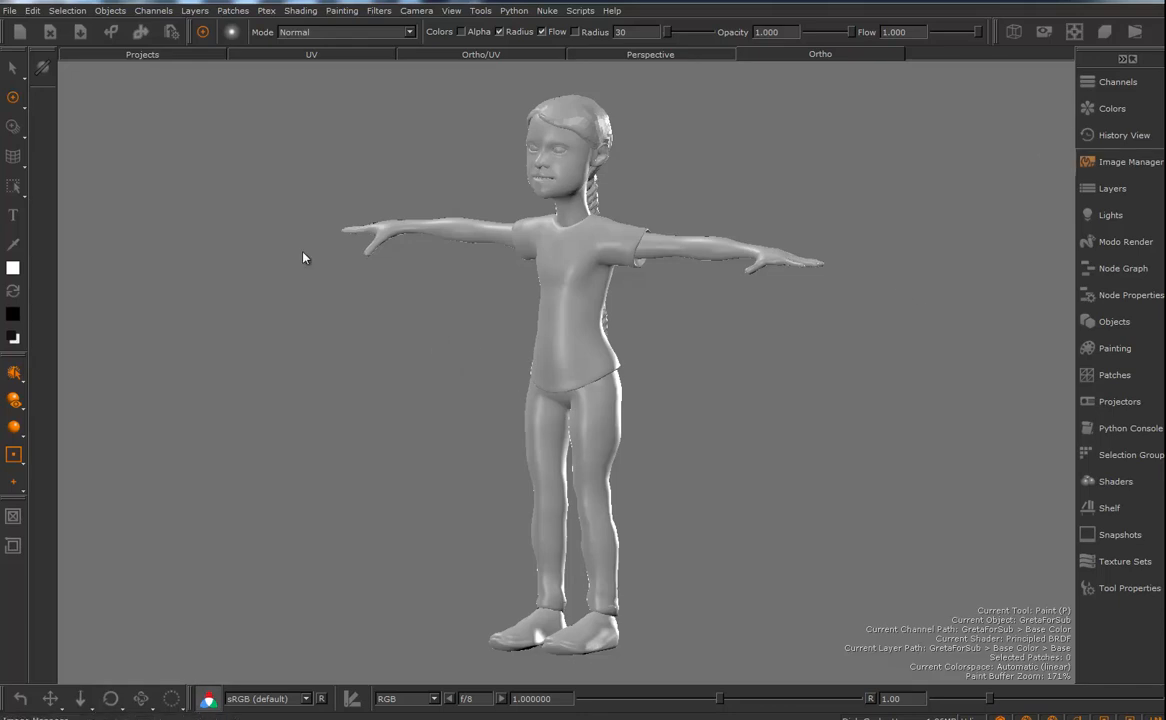
{"action": "left_click_drag", "start_coordinate": [305, 258], "coordinate": [305, 258], "text": "alt"}
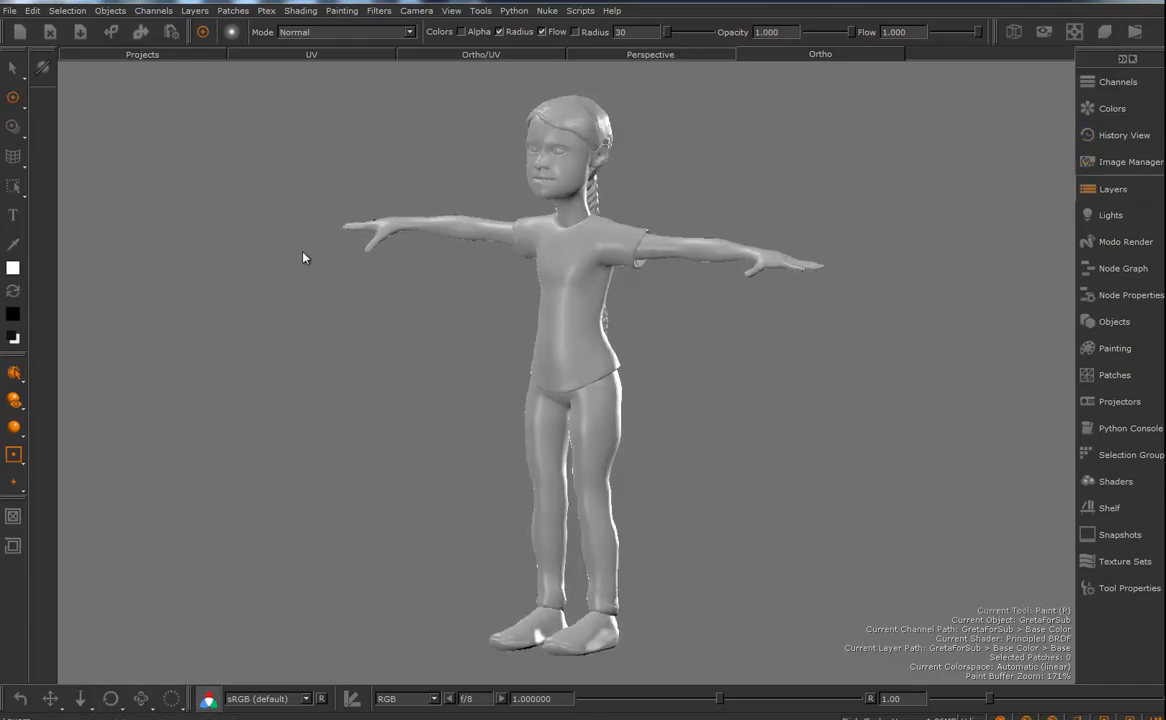
- Open the image import for the Base layer of the Base Color channel
{"action": "left_click", "coordinate": [1112, 188]}
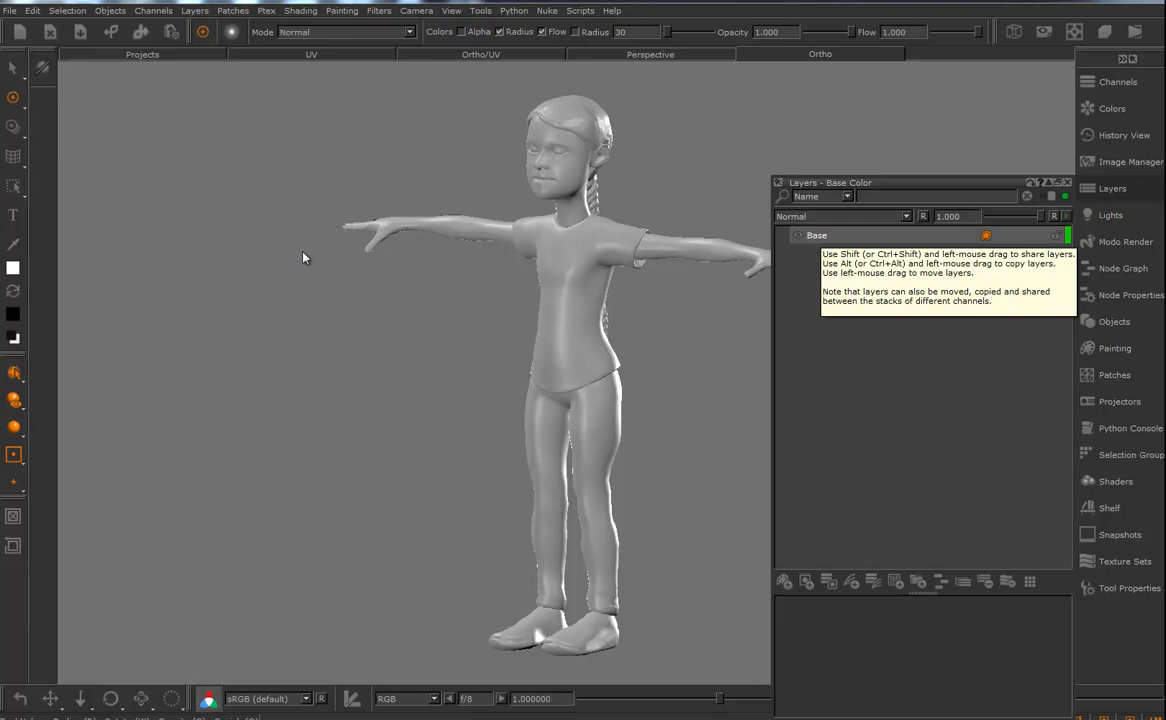
{"action": "right_click", "coordinate": [819, 236]}
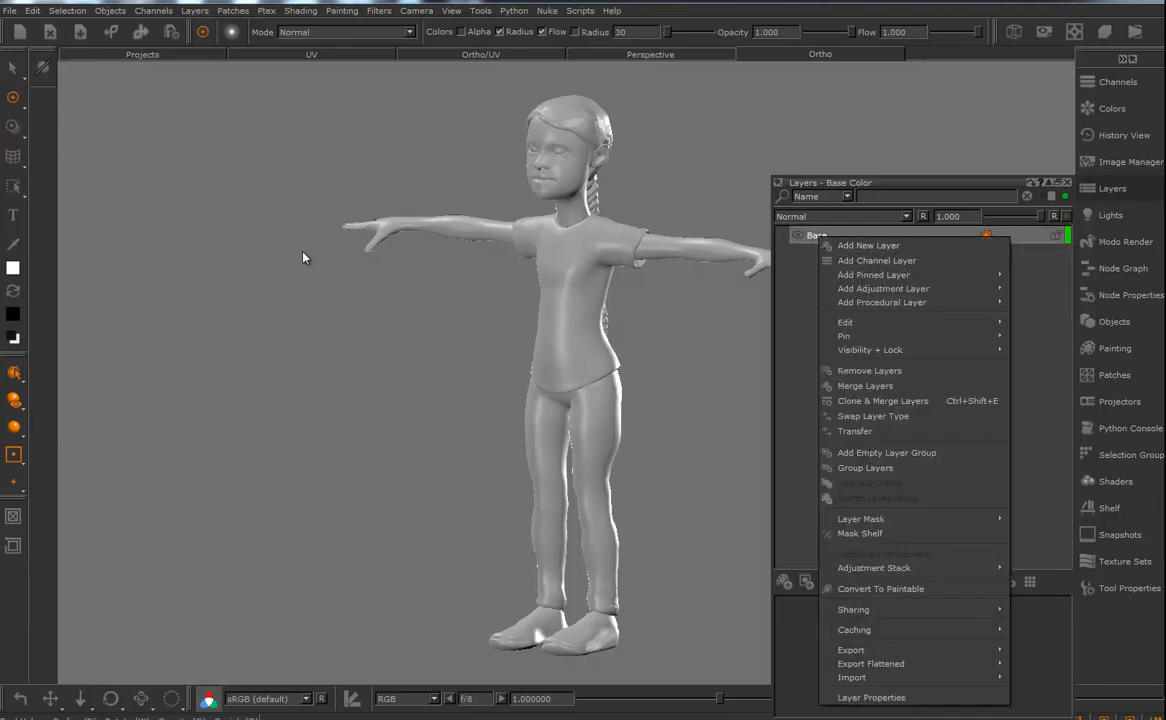
{"action": "mouse_move", "coordinate": [860, 677]}
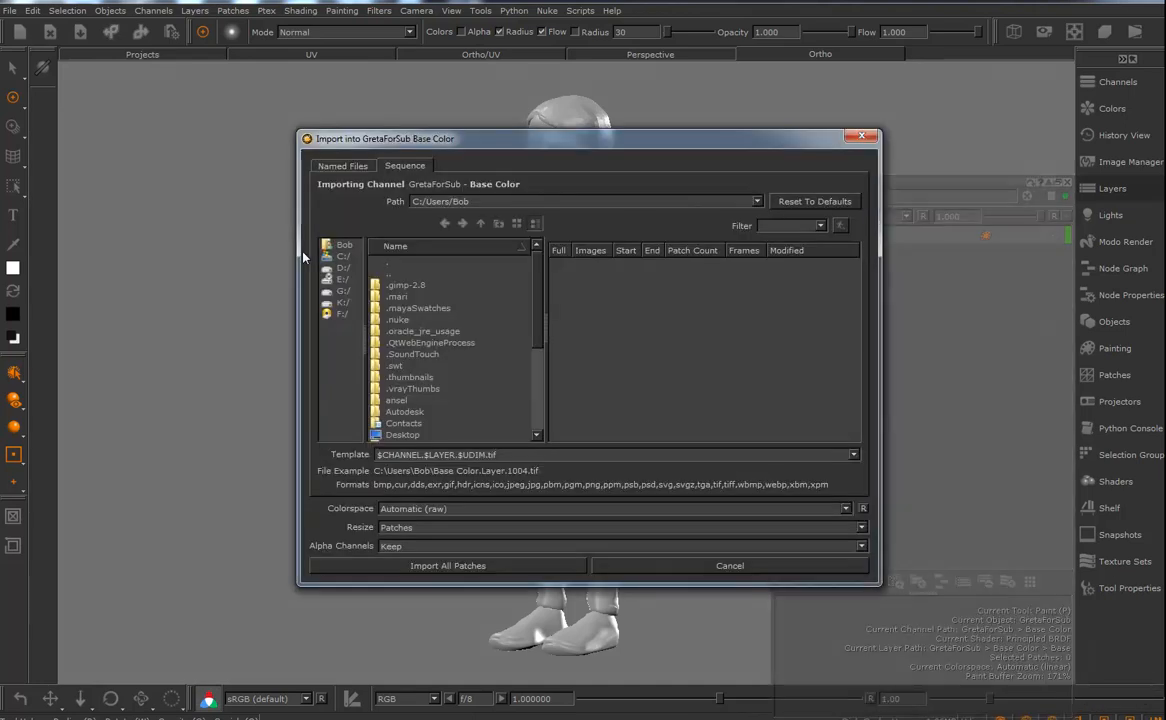
{"action": "left_click", "coordinate": [343, 291]}
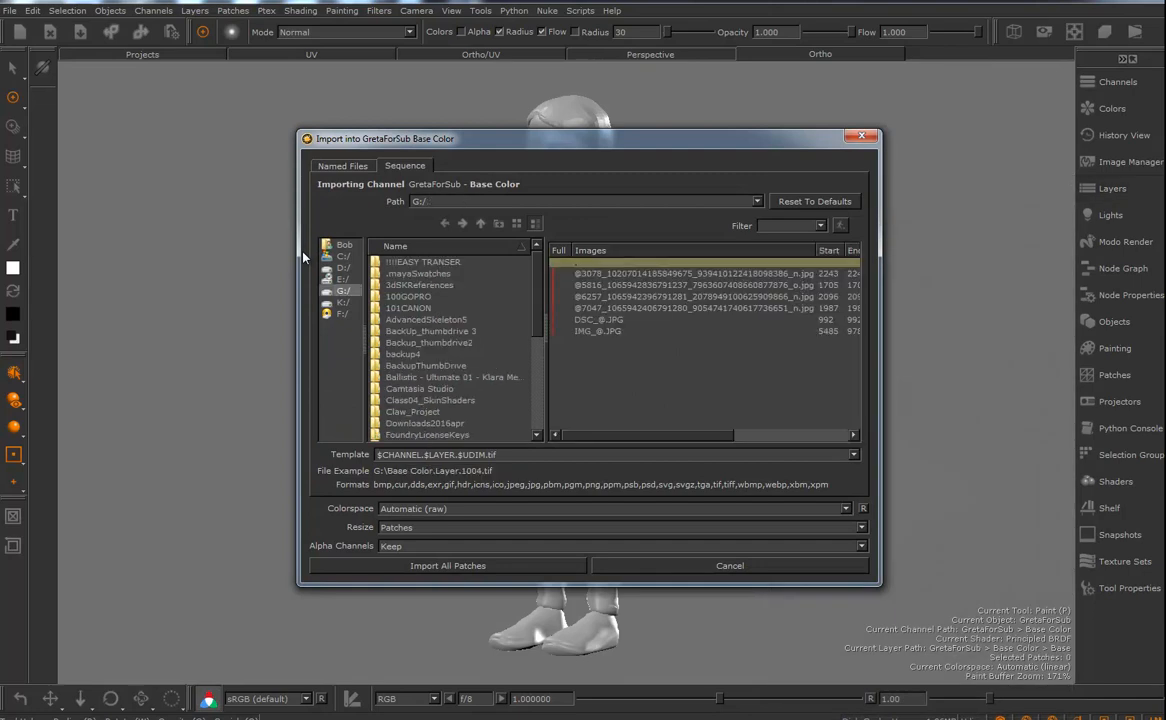
{"action": "scroll", "coordinate": [411, 411], "scroll_direction": "down", "scroll_amount": 5}
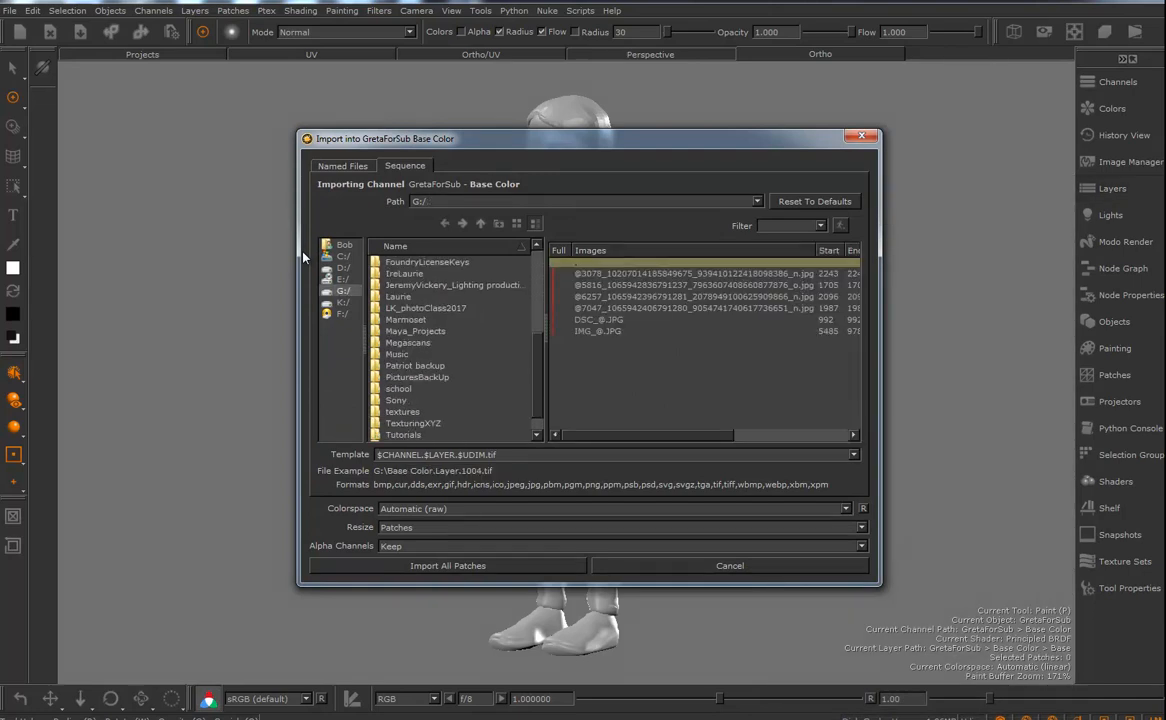
{"action": "double_click", "coordinate": [415, 331]}
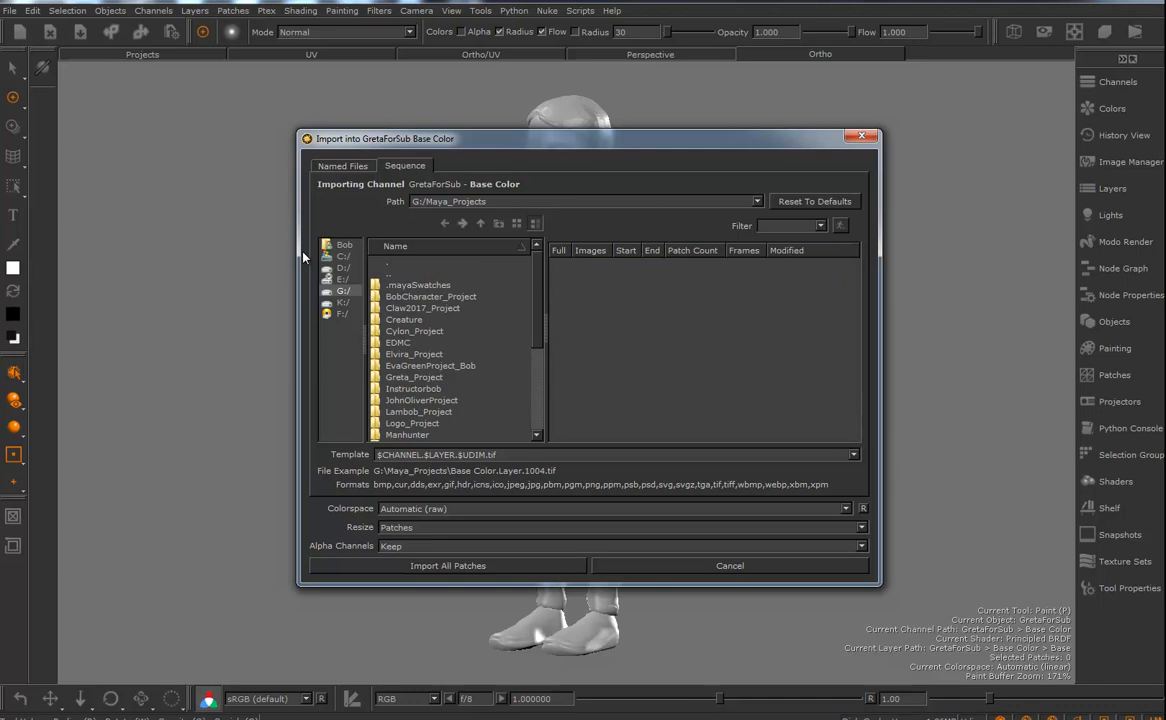
{"action": "double_click", "coordinate": [414, 377]}
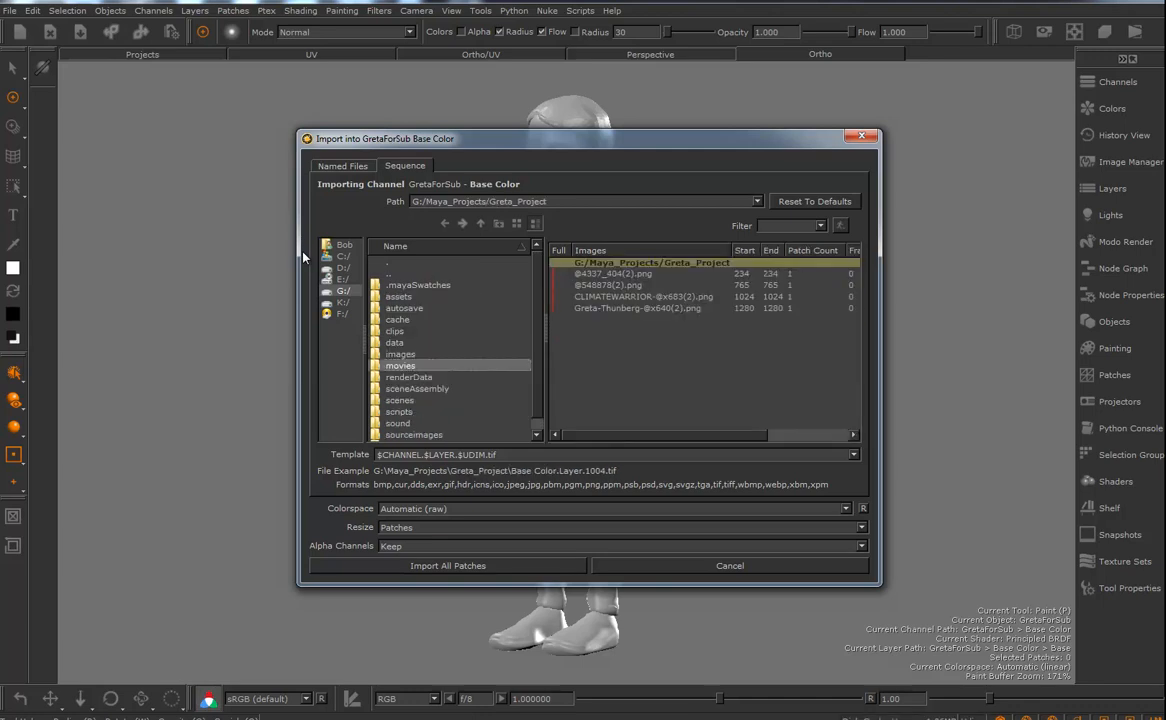
{"action": "double_click", "coordinate": [405, 343]}
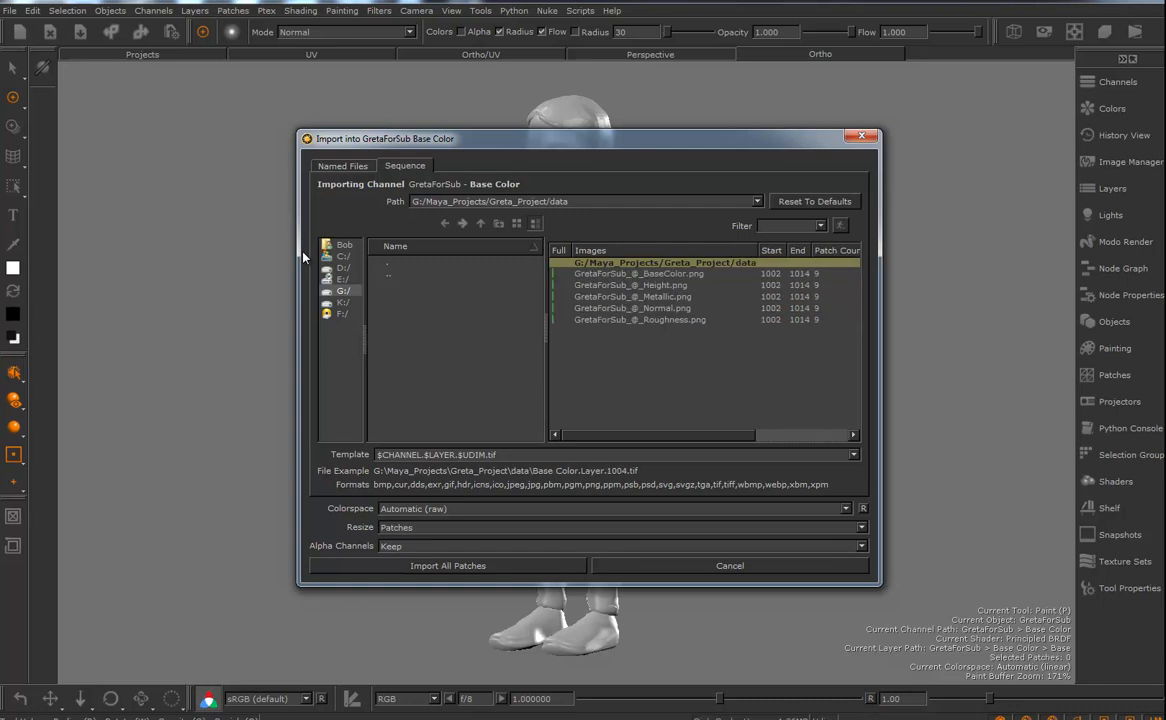
{"action": "left_click", "coordinate": [638, 274]}
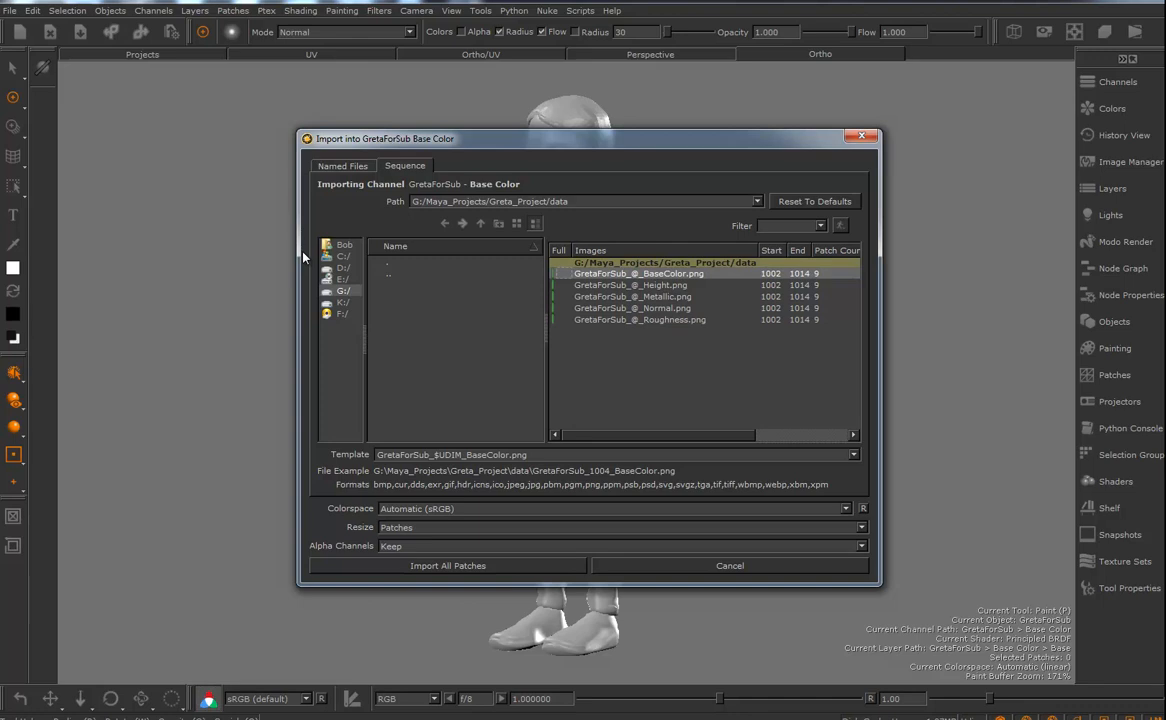
{"action": "left_click", "coordinate": [448, 566]}
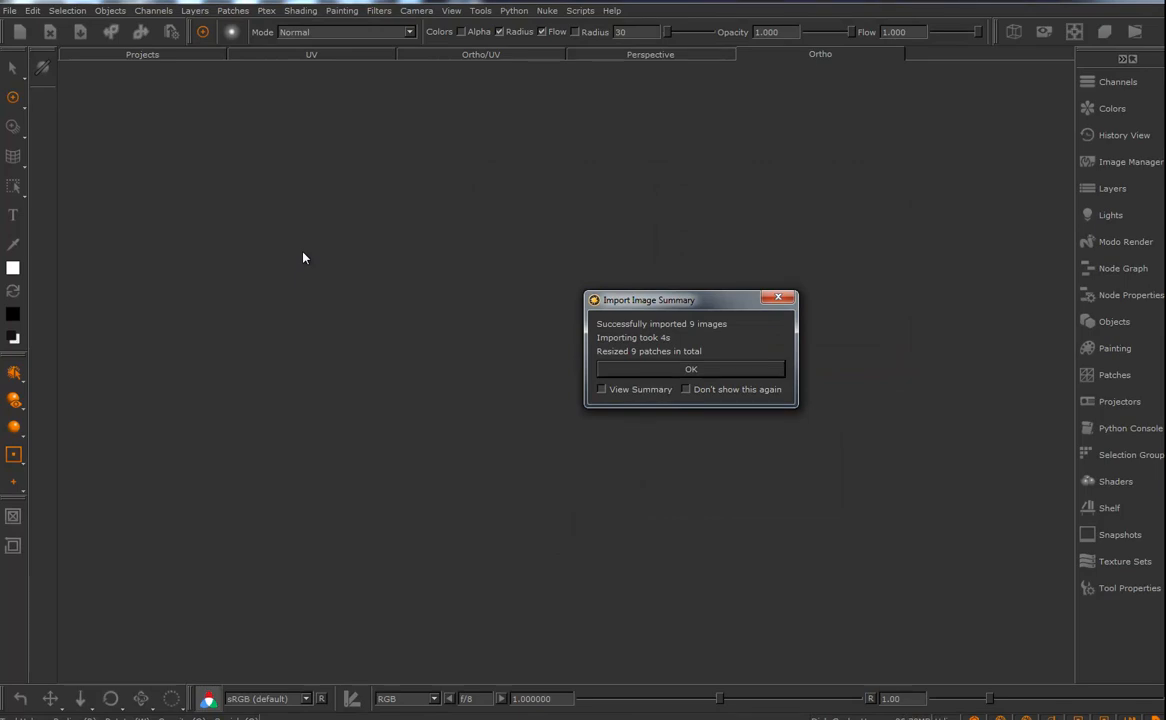
{"action": "left_click", "coordinate": [690, 369]}
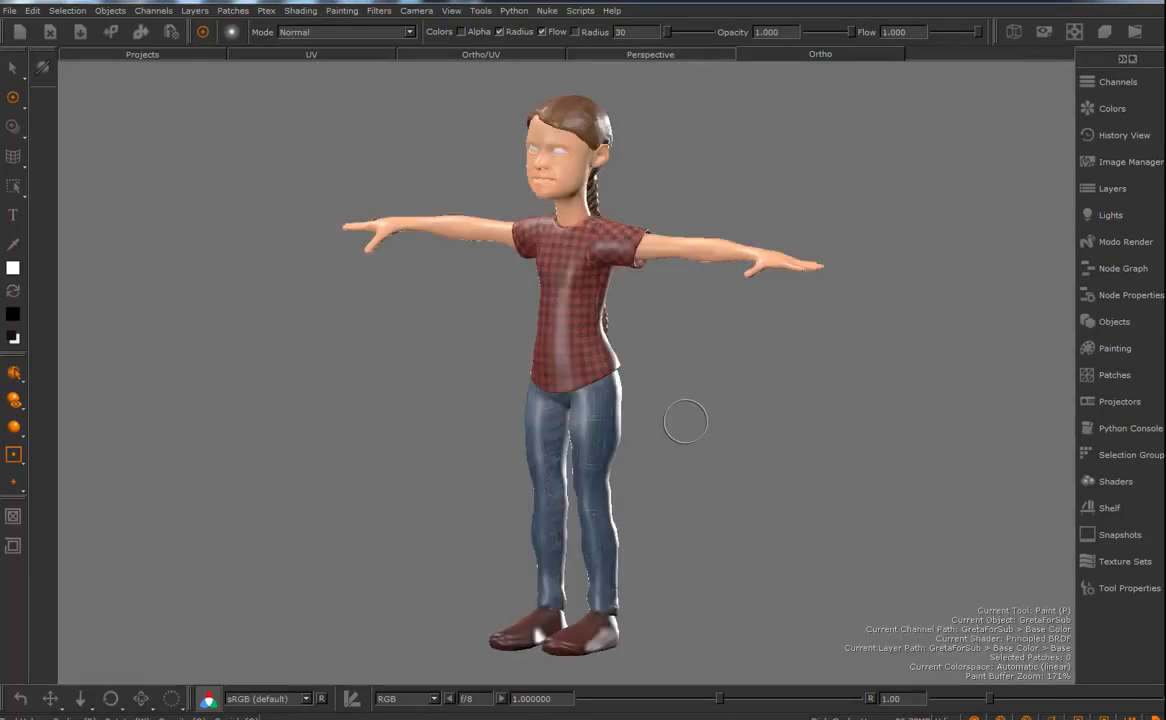
- Examine the imported base color on the character's face, hair, shirt and jeans from several angles and distances
{"action": "mouse_move", "coordinate": [302, 250]}
{"action": "left_mouse_down", "text": "alt"}
{"action": "mouse_move", "coordinate": [500, 322]}
{"action": "mouse_move", "coordinate": [450, 310]}
{"action": "left_mouse_up", "text": "alt"}
{"action": "right_click_drag", "start_coordinate": [450, 310], "coordinate": [781, 270], "text": "alt"}
{"action": "mouse_move", "coordinate": [785, 190]}
{"action": "middle_mouse_down", "text": "alt"}
{"action": "mouse_move", "coordinate": [718, 380]}
{"action": "mouse_move", "coordinate": [723, 449]}
{"action": "middle_mouse_up", "text": "alt"}
{"action": "left_click_drag", "start_coordinate": [723, 449], "coordinate": [660, 430], "text": "alt"}
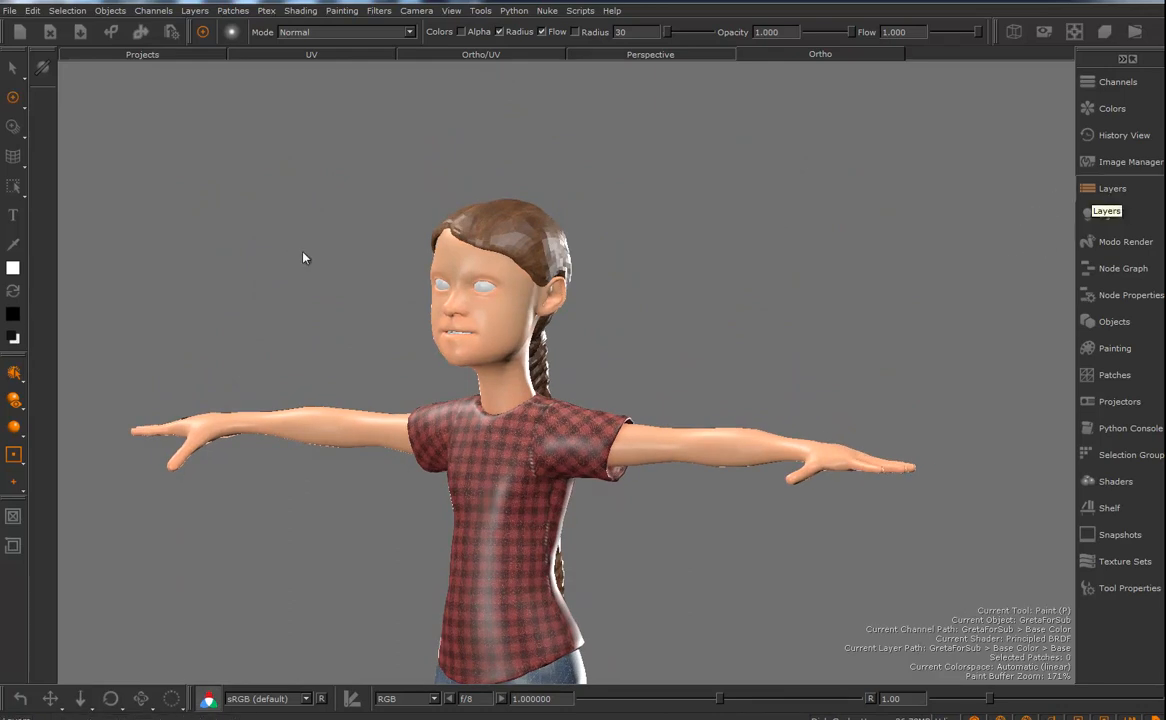
{"action": "mouse_move", "coordinate": [600, 397]}
{"action": "left_mouse_down", "text": "alt"}
{"action": "mouse_move", "coordinate": [737, 340]}
{"action": "mouse_move", "coordinate": [700, 343]}
{"action": "mouse_move", "coordinate": [823, 346]}
{"action": "mouse_move", "coordinate": [822, 313]}
{"action": "mouse_move", "coordinate": [804, 322]}
{"action": "left_mouse_up", "text": "alt"}
{"action": "right_click_drag", "start_coordinate": [804, 322], "coordinate": [708, 318], "text": "alt"}
{"action": "middle_click_drag", "start_coordinate": [708, 318], "coordinate": [794, 466], "text": "alt"}
{"action": "mouse_move", "coordinate": [794, 466]}
{"action": "left_mouse_down", "text": "alt"}
{"action": "mouse_move", "coordinate": [797, 490]}
{"action": "mouse_move", "coordinate": [855, 482]}
{"action": "mouse_move", "coordinate": [744, 476]}
{"action": "left_mouse_up", "text": "alt"}
{"action": "right_click_drag", "start_coordinate": [744, 476], "coordinate": [574, 467], "text": "alt"}
{"action": "middle_click_drag", "start_coordinate": [574, 467], "coordinate": [302, 252], "text": "alt"}
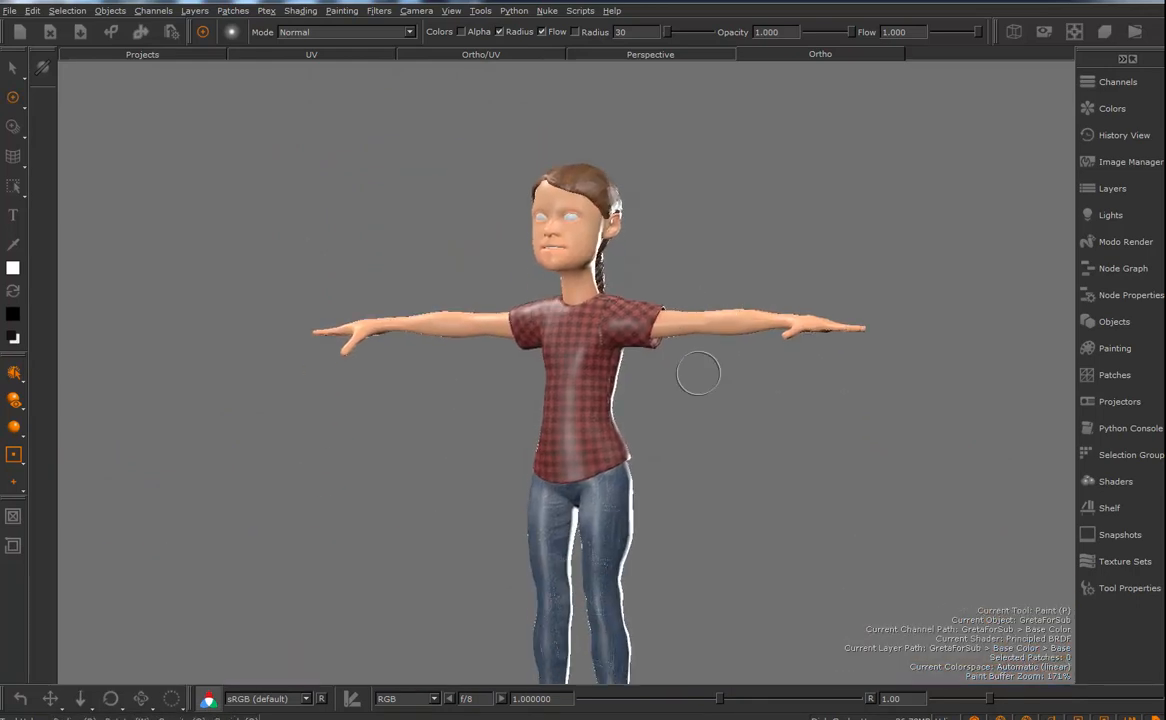
{"action": "left_click_drag", "start_coordinate": [698, 437], "coordinate": [570, 362], "text": "alt"}
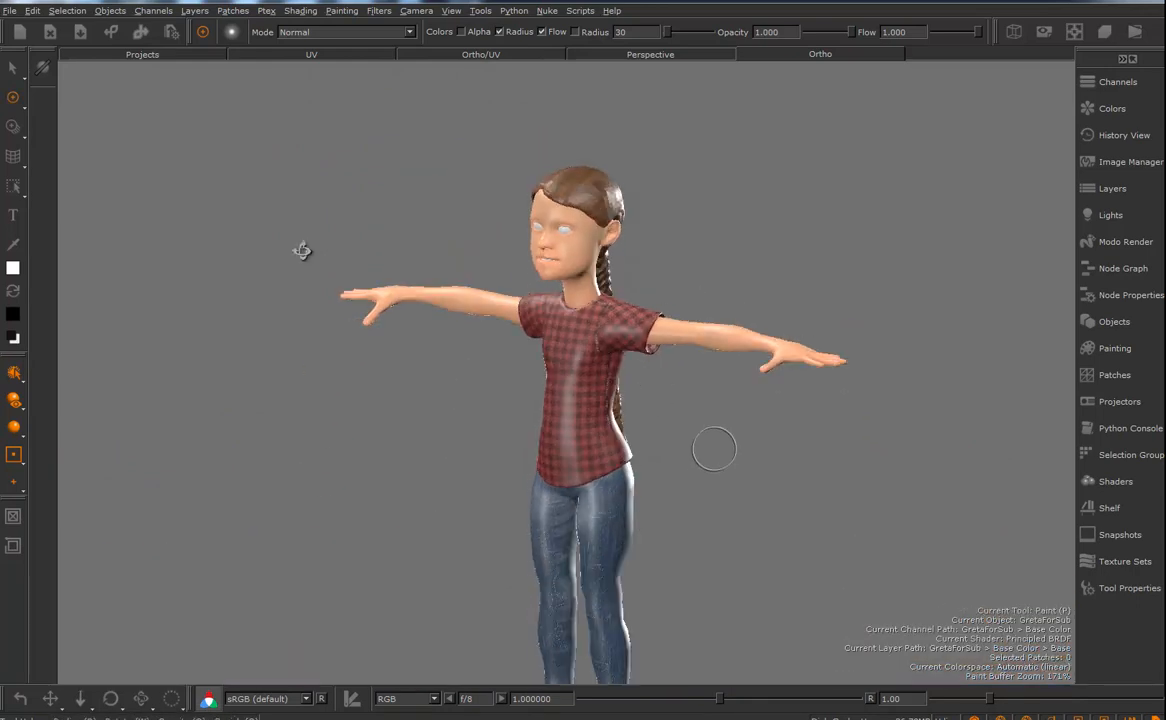
{"action": "left_click_drag", "start_coordinate": [724, 455], "coordinate": [656, 409], "text": "alt"}
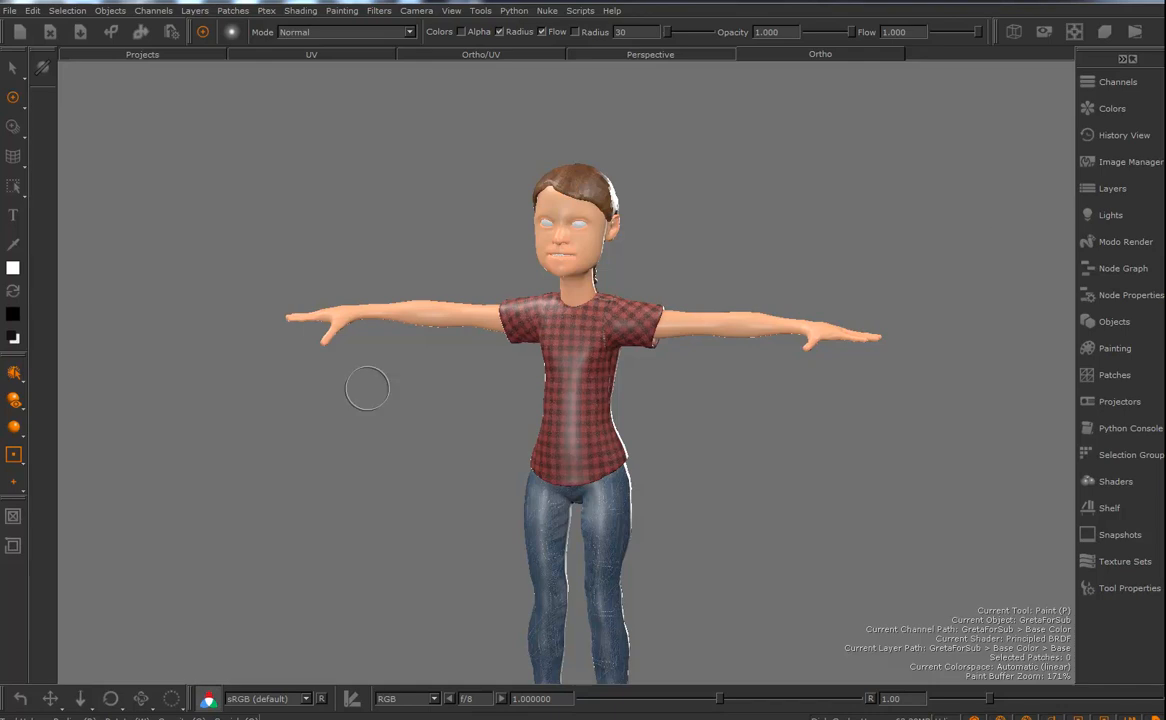
{"action": "left_click_drag", "start_coordinate": [855, 473], "coordinate": [817, 455], "text": "alt"}
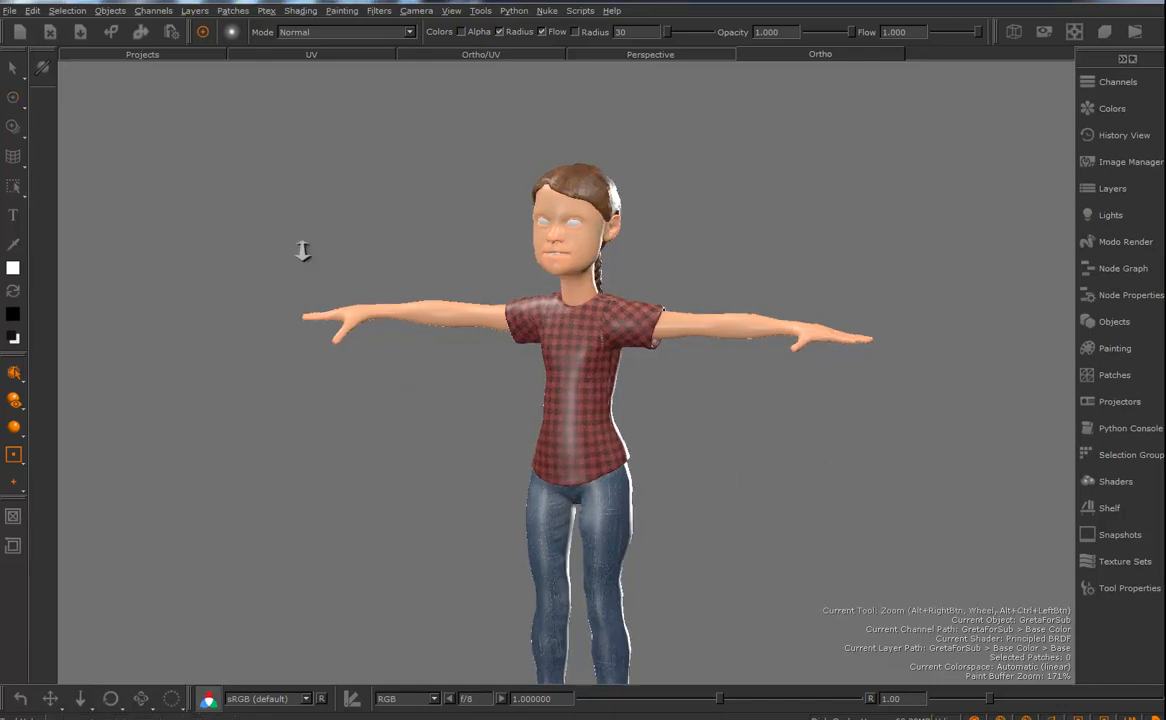
{"action": "right_click_drag", "start_coordinate": [817, 455], "coordinate": [841, 398], "text": "alt"}
{"action": "left_click_drag", "start_coordinate": [841, 398], "coordinate": [612, 298], "text": "alt"}
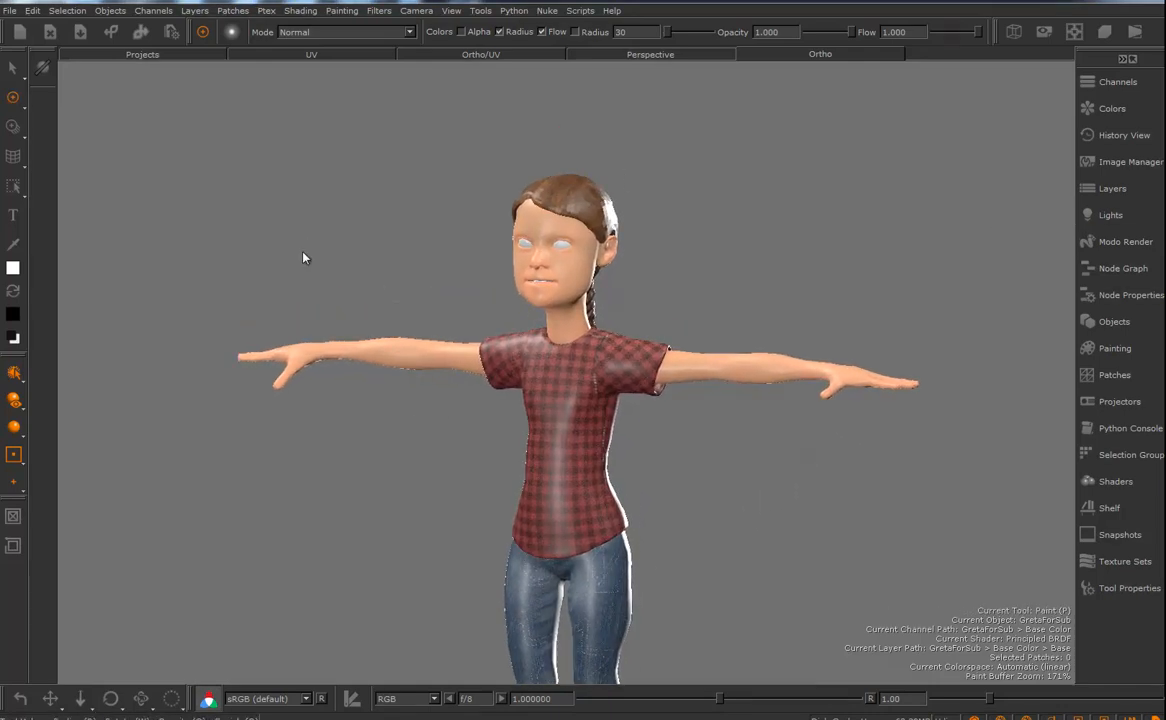
- Show the character beside its UV layout and examine the head patch at UDIM 1002 up close
{"action": "key", "text": "F8"}
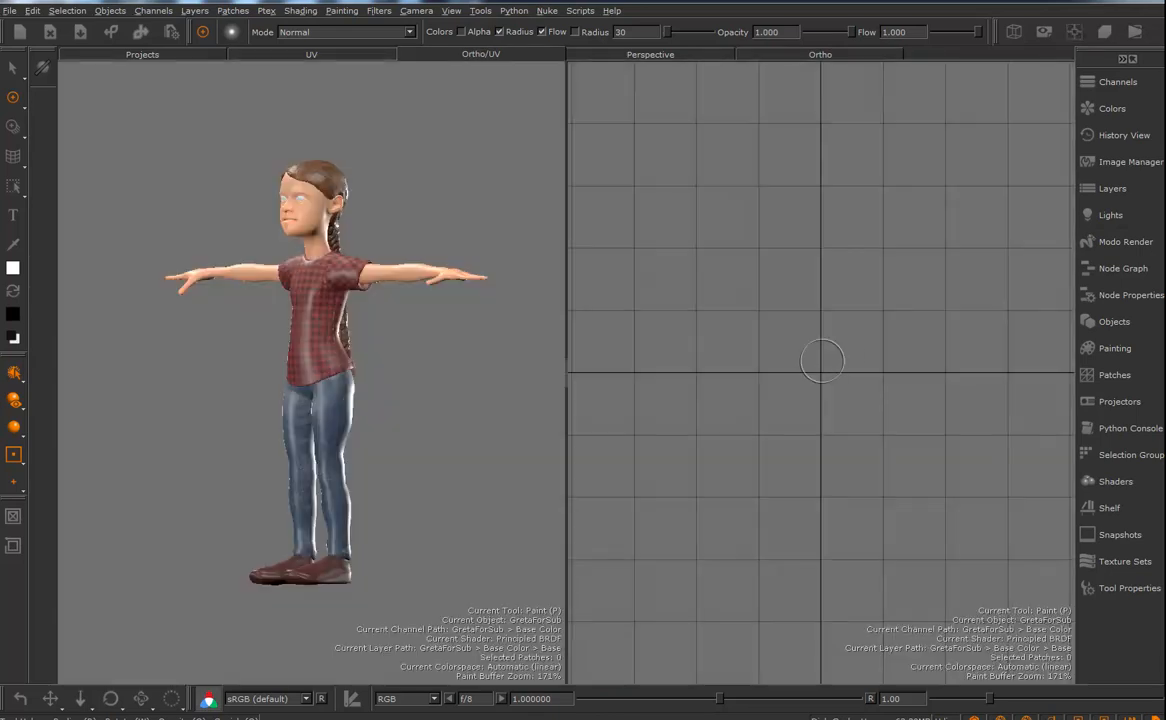
{"action": "right_click_drag", "start_coordinate": [824, 362], "coordinate": [302, 251], "text": "alt"}
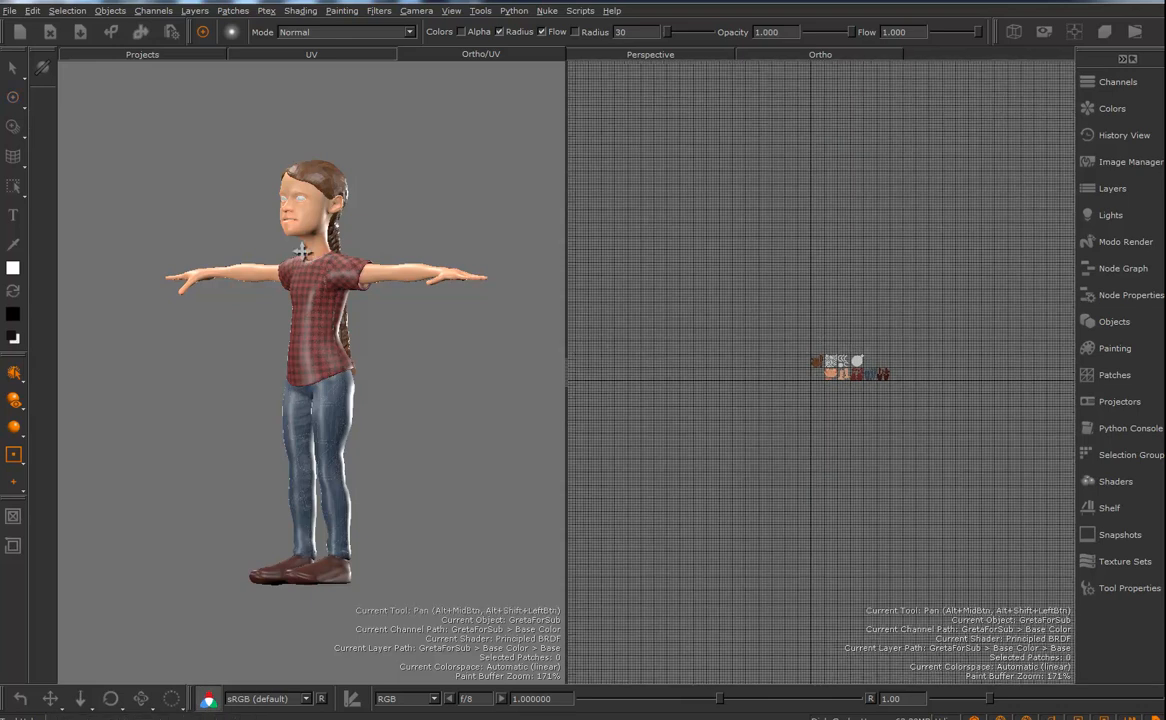
{"action": "key", "text": "f"}
{"action": "middle_click_drag", "start_coordinate": [302, 251], "coordinate": [420, 169], "text": "alt"}
{"action": "right_click_drag", "start_coordinate": [302, 251], "coordinate": [380, 251], "text": "alt"}
{"action": "right_click_drag", "start_coordinate": [640, 455], "coordinate": [690, 451], "text": "alt"}
{"action": "middle_click_drag", "start_coordinate": [690, 451], "coordinate": [790, 413], "text": "alt"}
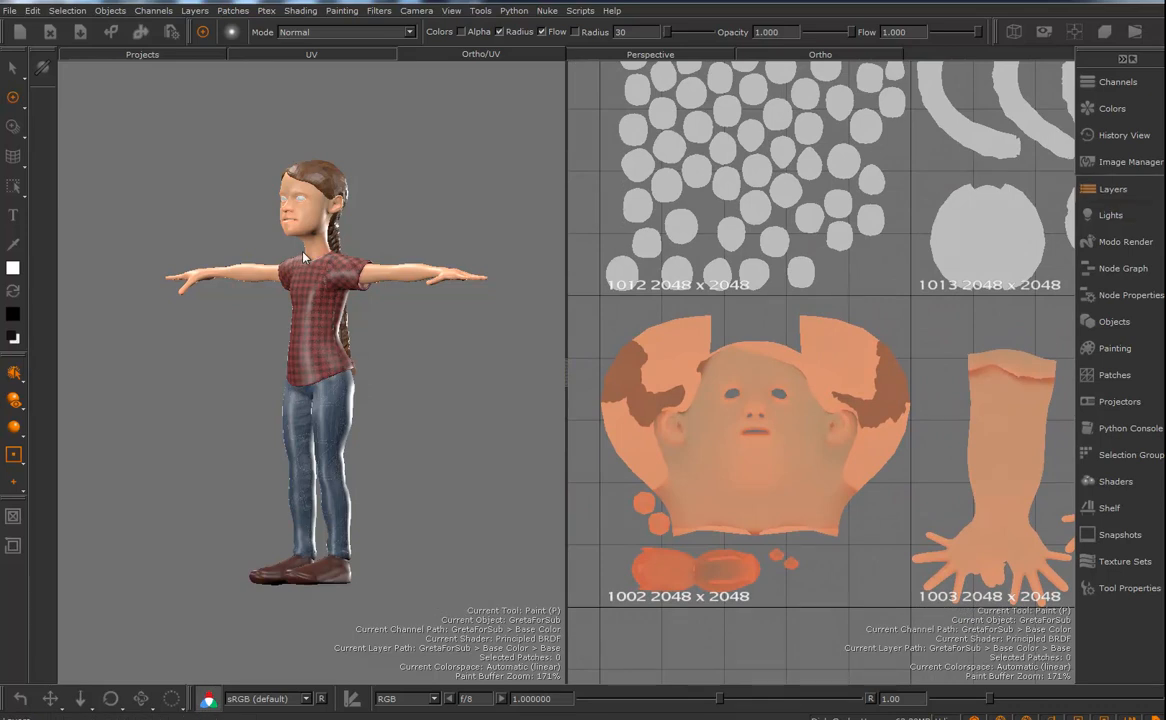
- Add a new paint layer at the top of the Base Color channel's layer stack
{"action": "left_click", "coordinate": [1110, 188]}
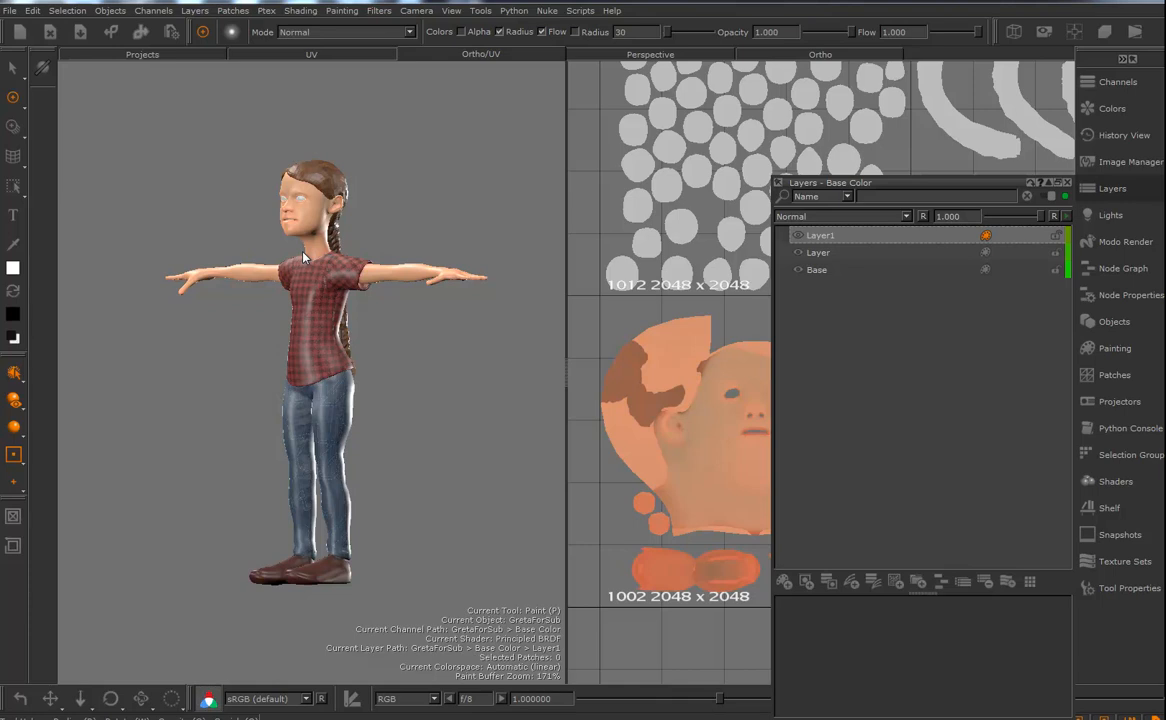
{"action": "left_click", "coordinate": [1112, 188]}
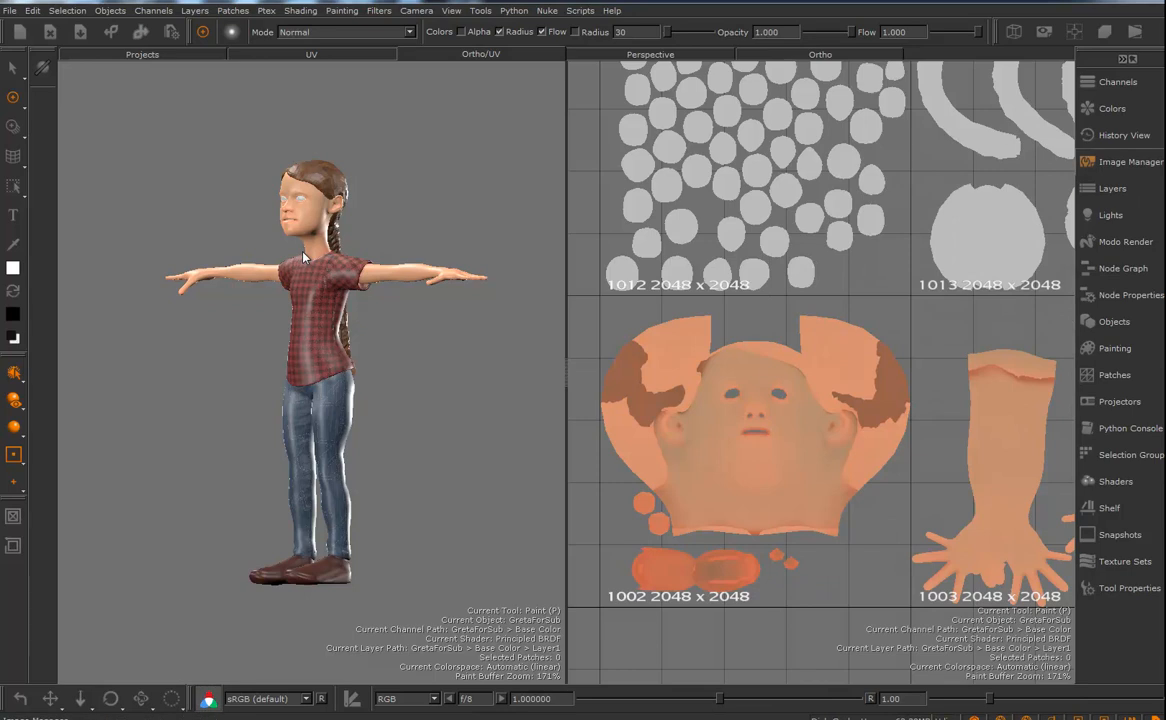
- Load the portrait photo 818865_0.jpg into the Image Manager
{"action": "left_click", "coordinate": [1130, 162]}
{"action": "left_click", "coordinate": [1130, 162]}
{"action": "left_click", "coordinate": [1130, 162]}
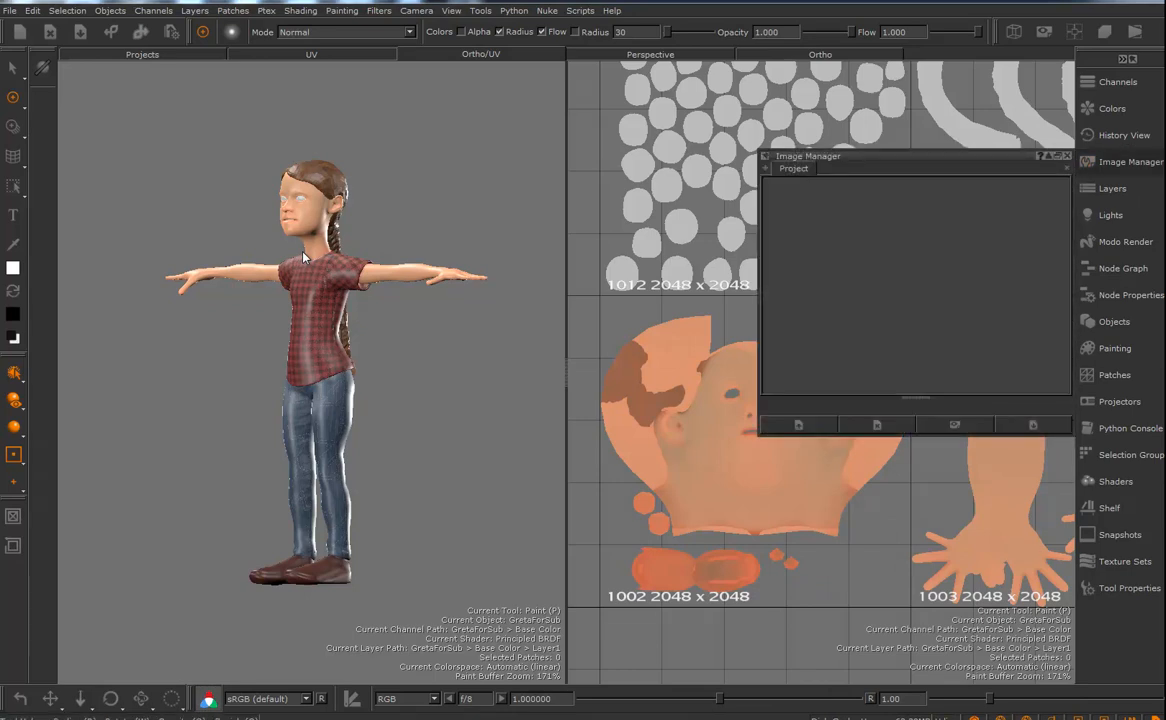
{"action": "left_click_drag", "start_coordinate": [1165, 280], "coordinate": [912, 280]}
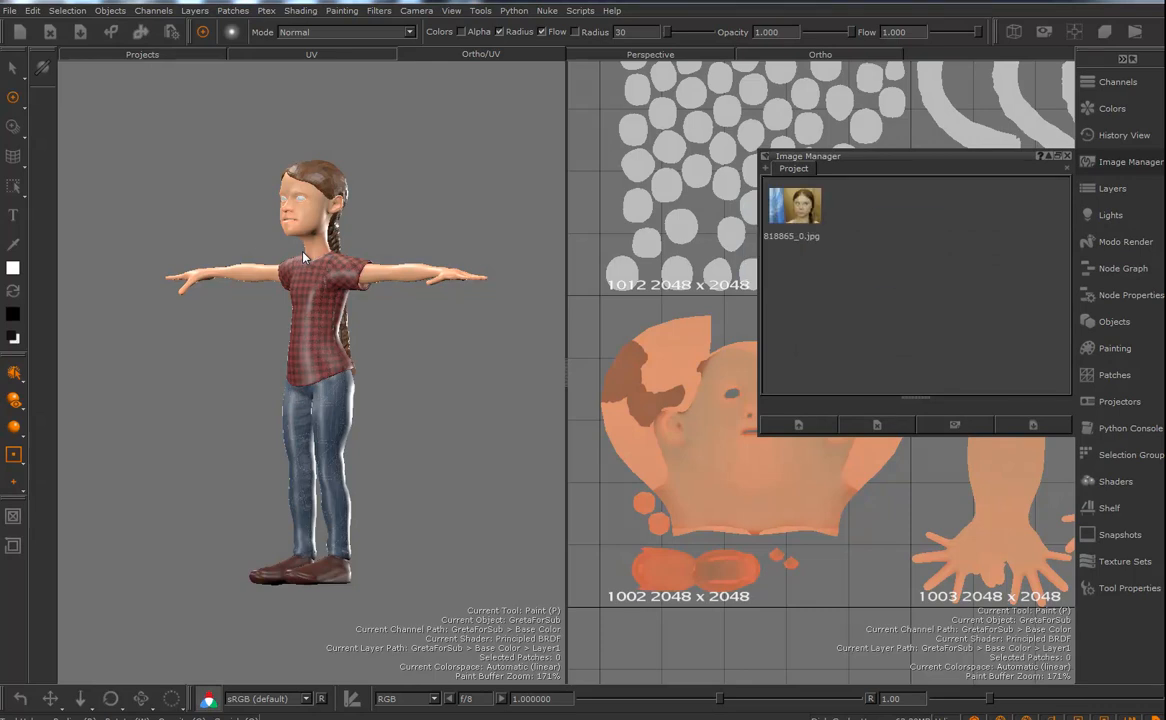
- Crop the head and braid area of 818865_0.jpg into a separate image in the Image Manager
{"action": "double_click", "coordinate": [795, 206]}
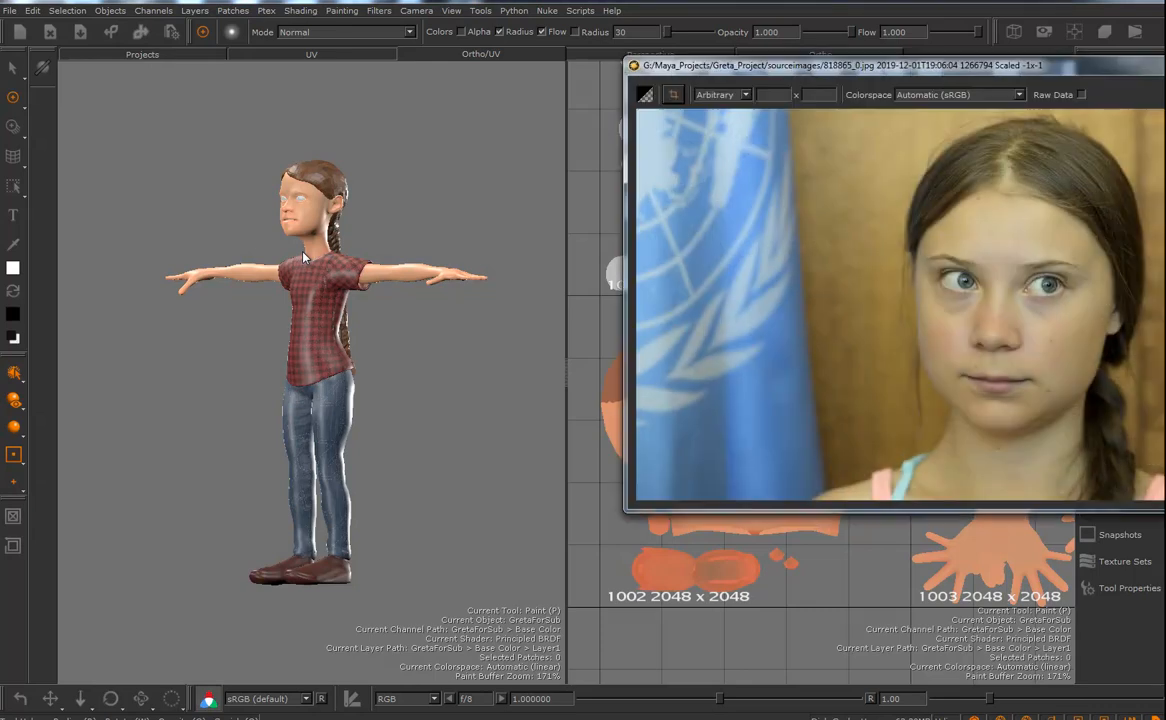
{"action": "mouse_move", "coordinate": [892, 135]}
{"action": "left_mouse_down"}
{"action": "mouse_move", "coordinate": [1139, 447]}
{"action": "mouse_move", "coordinate": [1145, 490]}
{"action": "left_mouse_up"}
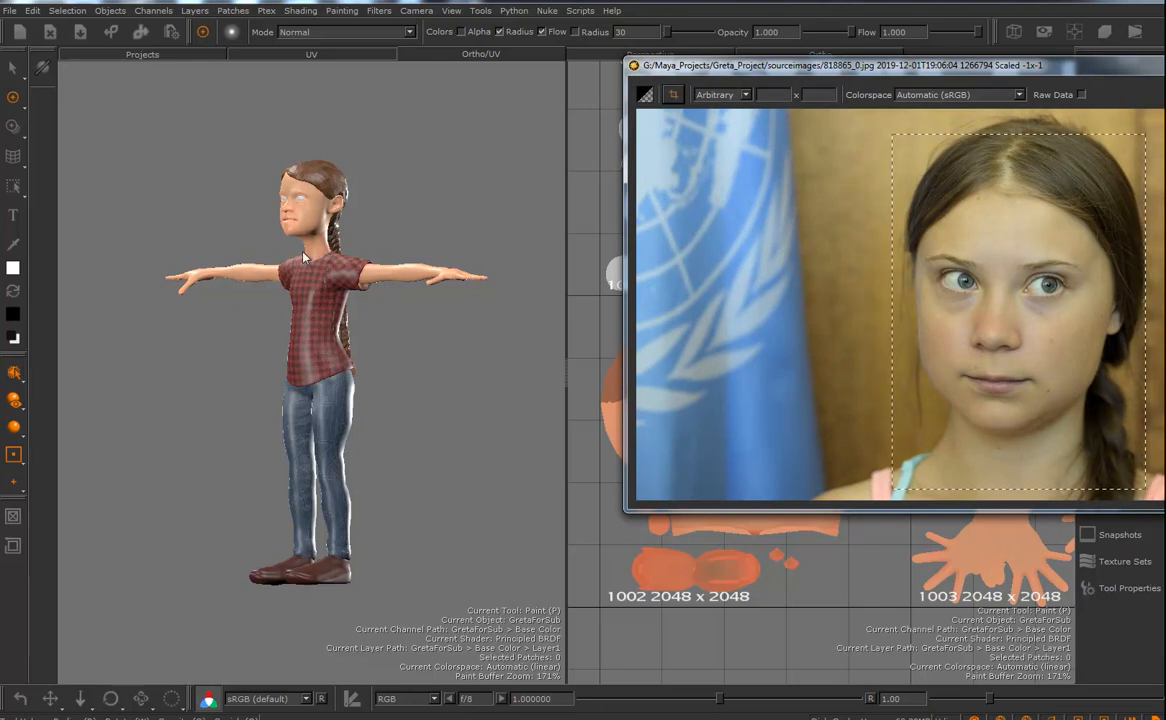
{"action": "key", "text": "Escape"}
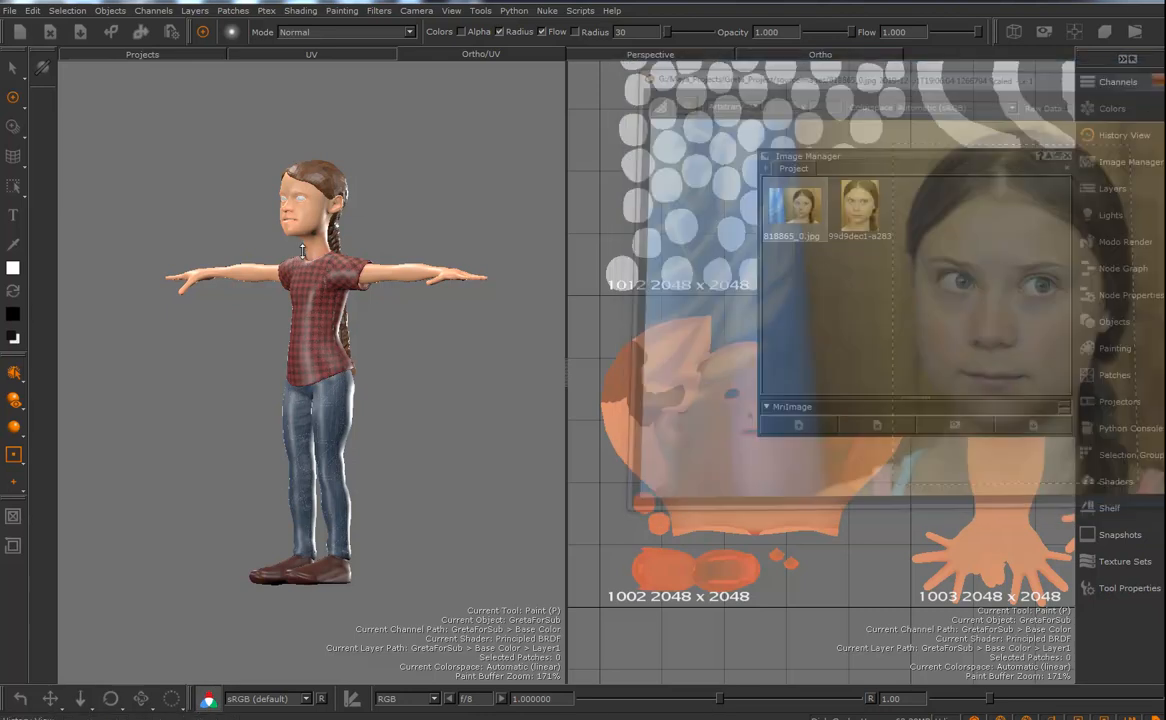
- Load the cropped portrait into the Paint Through tool and frame the character's head at a three-quarter angle like the photo
{"action": "mouse_move", "coordinate": [860, 207]}
{"action": "left_mouse_down"}
{"action": "mouse_move", "coordinate": [503, 140]}
{"action": "mouse_move", "coordinate": [360, 378]}
{"action": "left_mouse_up"}
{"action": "mouse_move", "coordinate": [349, 393]}
{"action": "right_mouse_down", "text": "alt"}
{"action": "mouse_move", "coordinate": [338, 402]}
{"action": "mouse_move", "coordinate": [408, 327]}
{"action": "right_mouse_up", "text": "alt"}
{"action": "middle_click_drag", "start_coordinate": [408, 327], "coordinate": [372, 573], "text": "alt"}
{"action": "left_click_drag", "start_coordinate": [368, 568], "coordinate": [400, 534], "text": "alt"}
{"action": "right_click_drag", "start_coordinate": [400, 534], "coordinate": [367, 419], "text": "alt"}
{"action": "left_click_drag", "start_coordinate": [367, 419], "coordinate": [288, 410], "text": "alt"}
{"action": "middle_click_drag", "start_coordinate": [288, 410], "coordinate": [372, 460], "text": "alt"}
{"action": "left_click_drag", "start_coordinate": [302, 252], "coordinate": [328, 258], "text": "alt"}
{"action": "right_click_drag", "start_coordinate": [328, 258], "coordinate": [362, 226], "text": "alt"}
{"action": "left_click_drag", "start_coordinate": [302, 252], "coordinate": [305, 257], "text": "alt"}
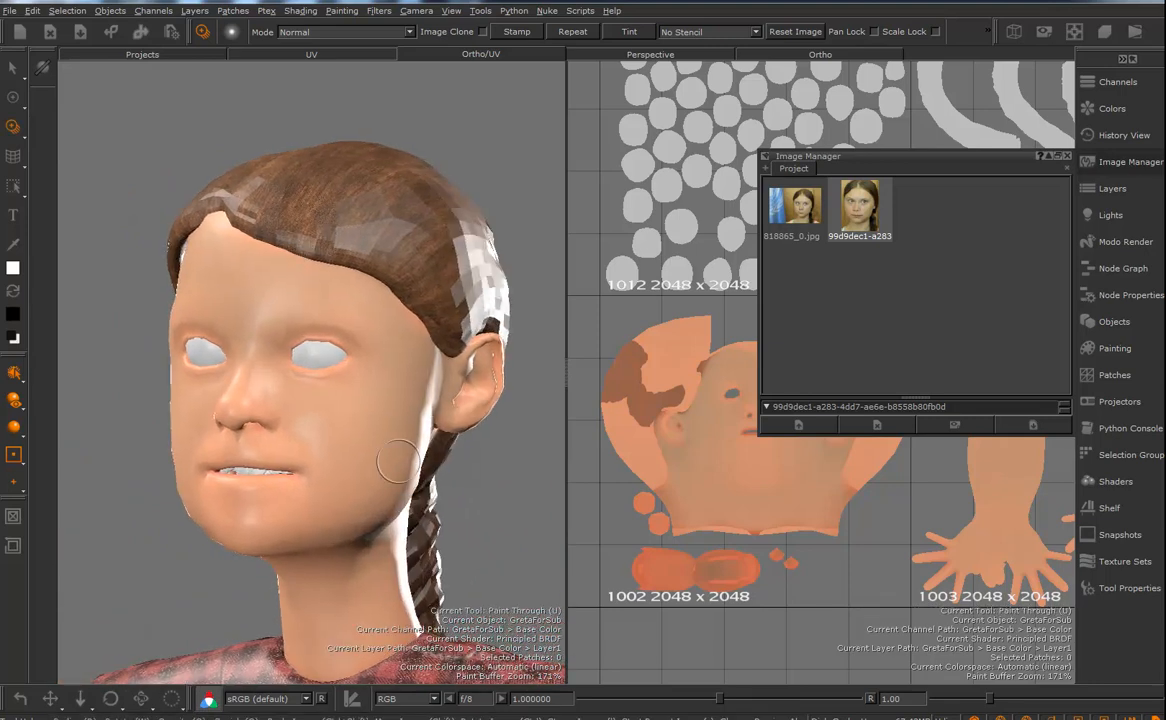
{"action": "key", "text": "u"}
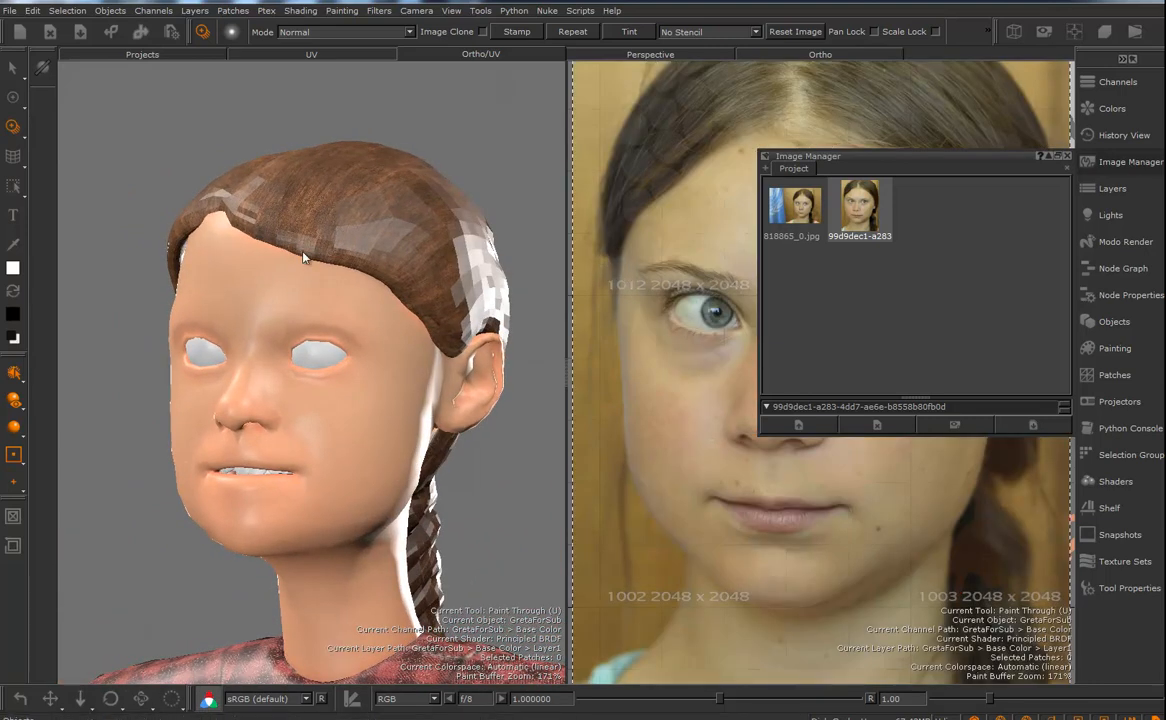
- Hide patches 1003 to 1006 and 1011 to 1014 so that only the head patch 1002 remains shown
{"action": "left_click", "coordinate": [1114, 375]}
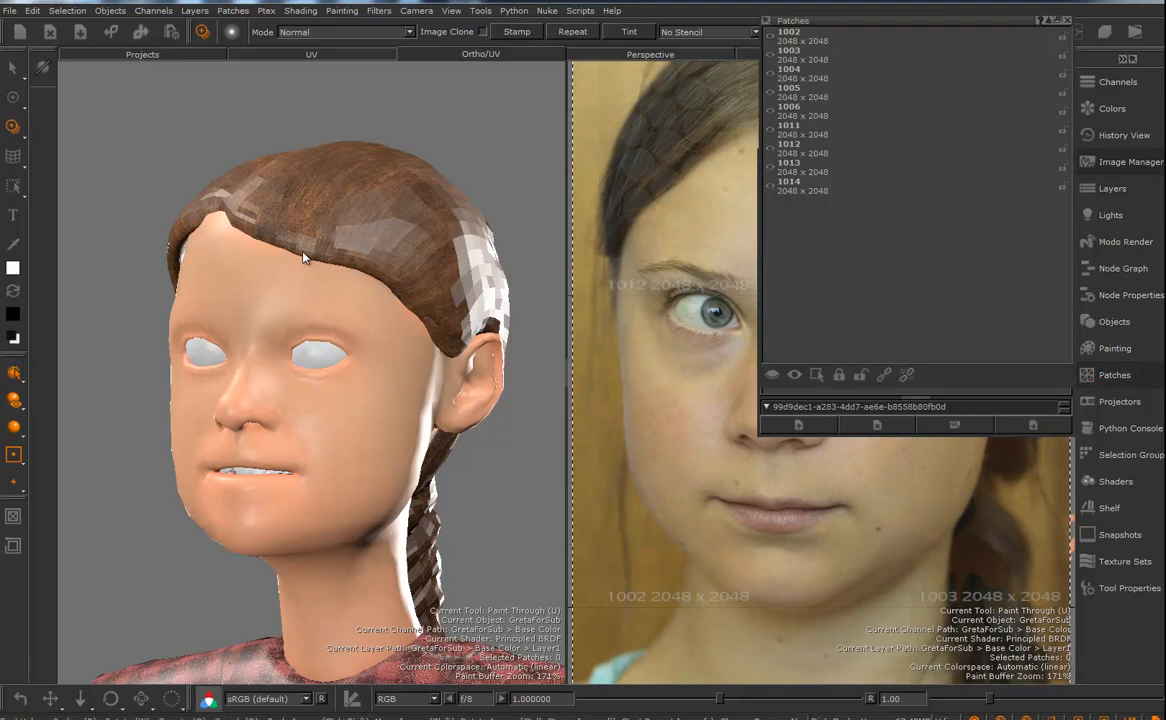
{"action": "left_click", "coordinate": [770, 55]}
{"action": "left_click", "coordinate": [770, 73]}
{"action": "left_click", "coordinate": [770, 92]}
{"action": "left_click", "coordinate": [770, 111]}
{"action": "left_click", "coordinate": [770, 130]}
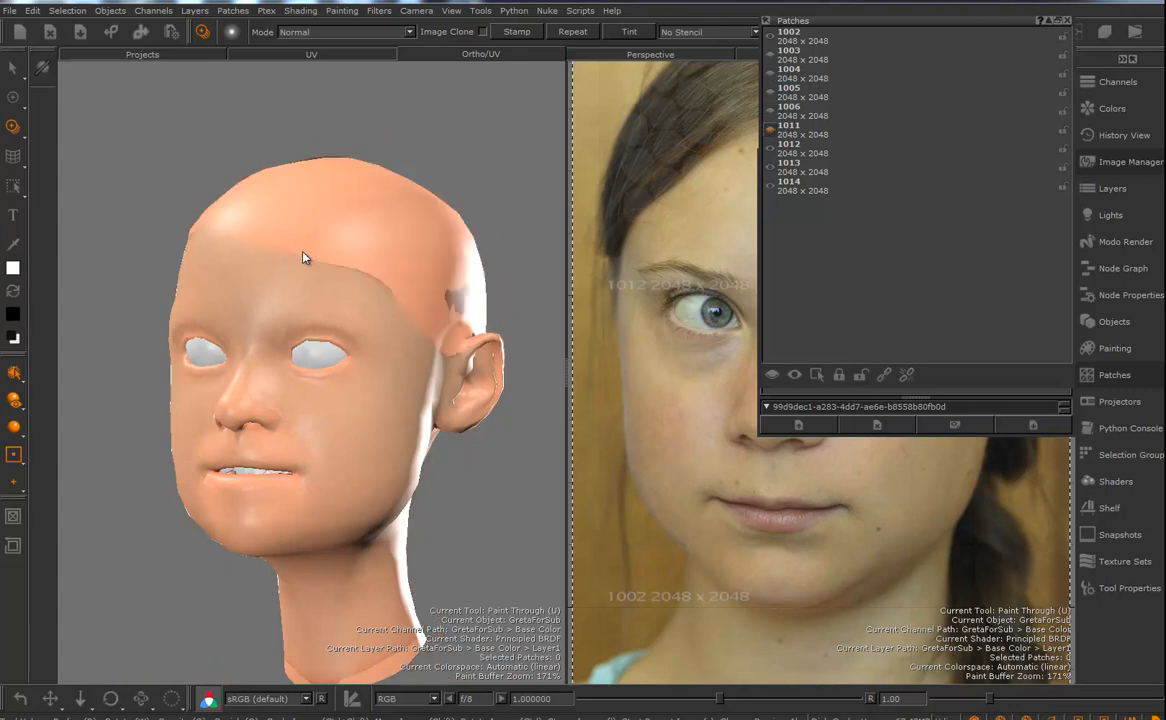
{"action": "left_click", "coordinate": [770, 148]}
{"action": "left_click", "coordinate": [770, 167]}
{"action": "left_click", "coordinate": [770, 186]}
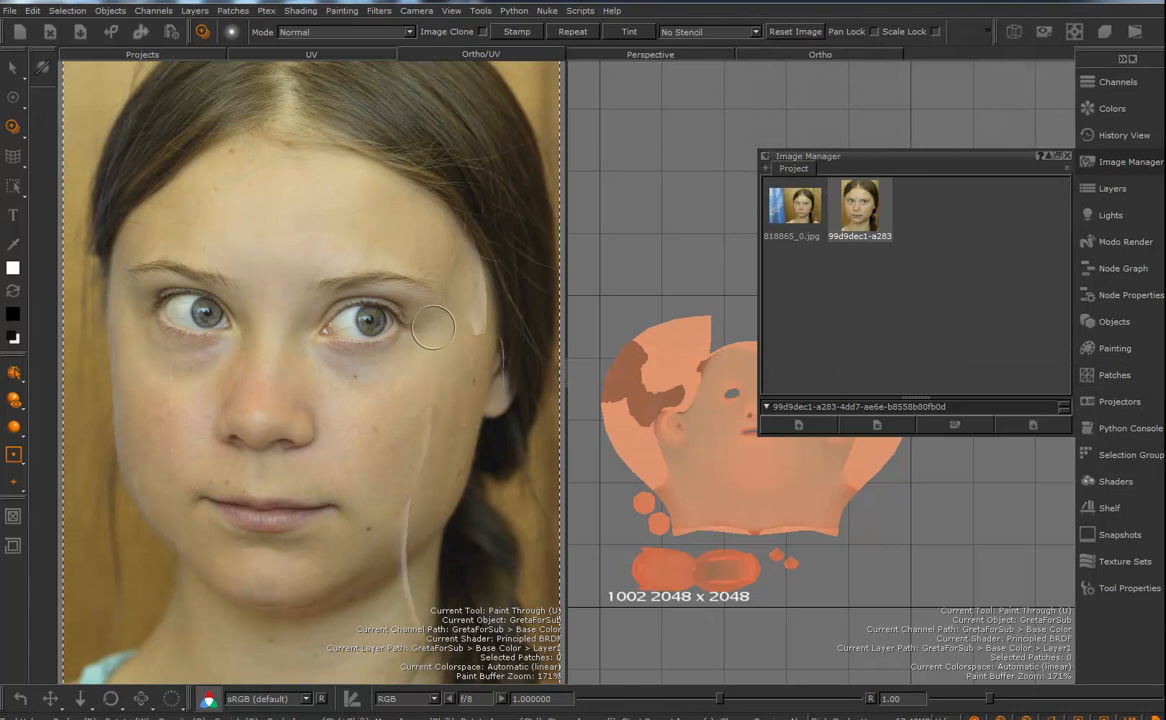
- Make the portrait overlay semi-transparent and roughly align the 3D head's angle and size with the face in the photo
{"action": "left_click_drag", "start_coordinate": [433, 327], "coordinate": [304, 252]}
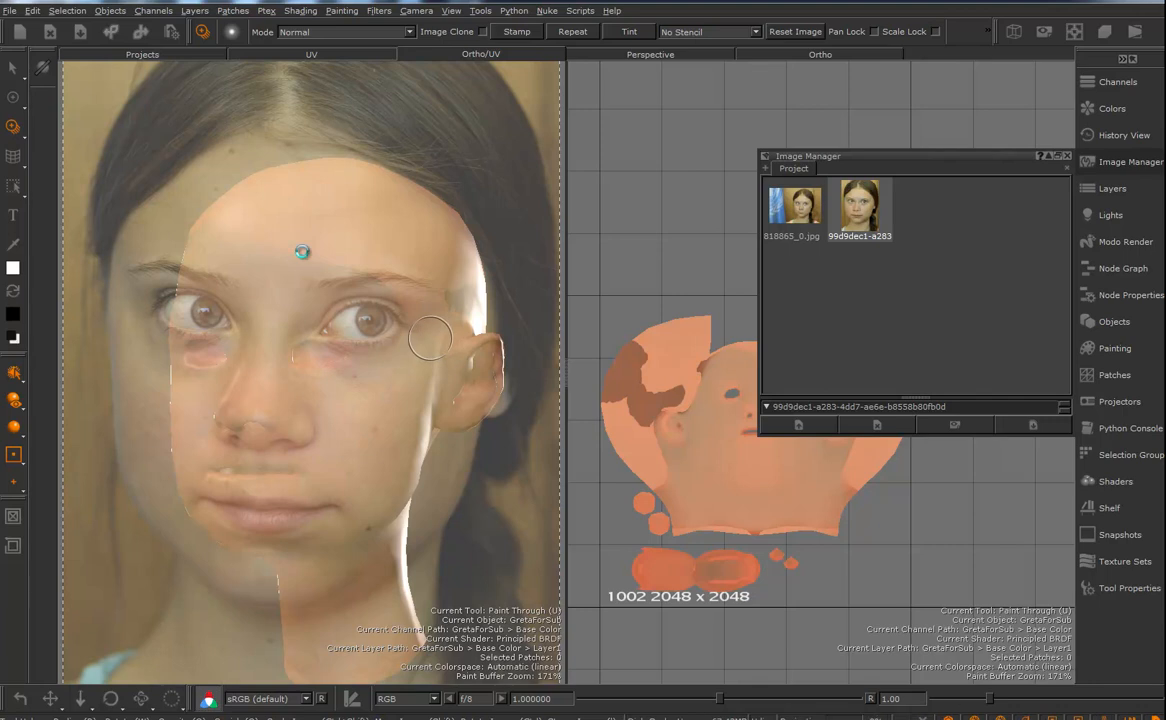
{"action": "key", "text": "alt"}
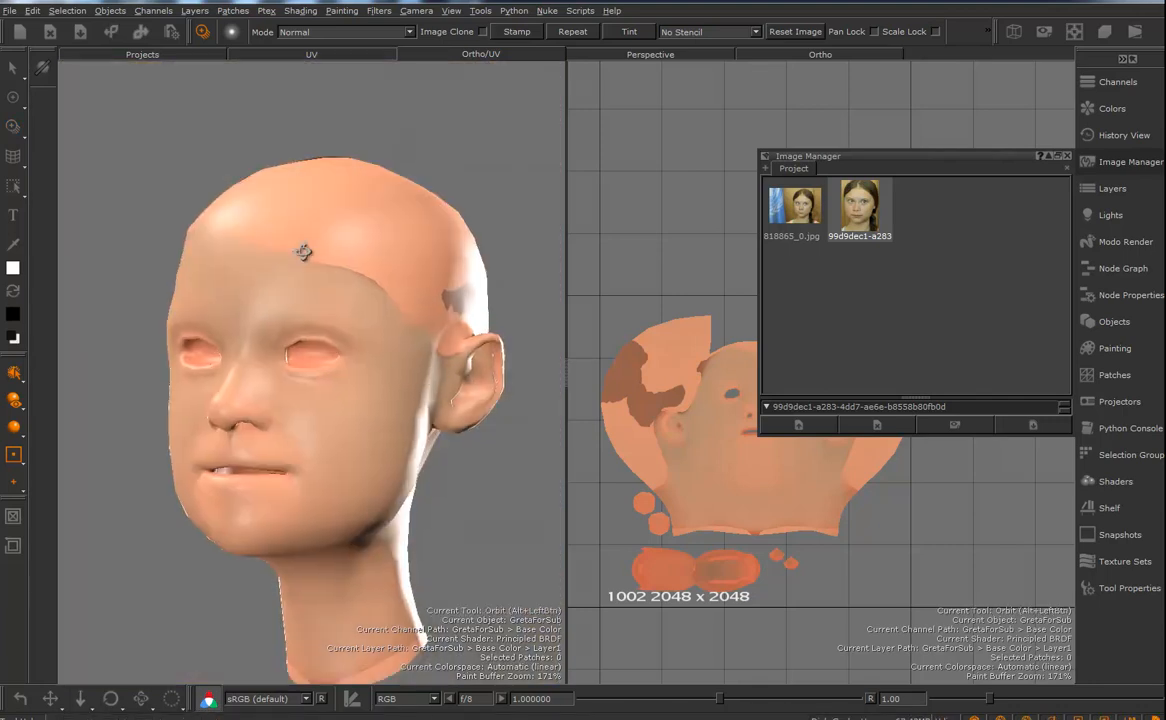
{"action": "scroll", "coordinate": [303, 252], "scroll_direction": "up", "scroll_amount": 5}
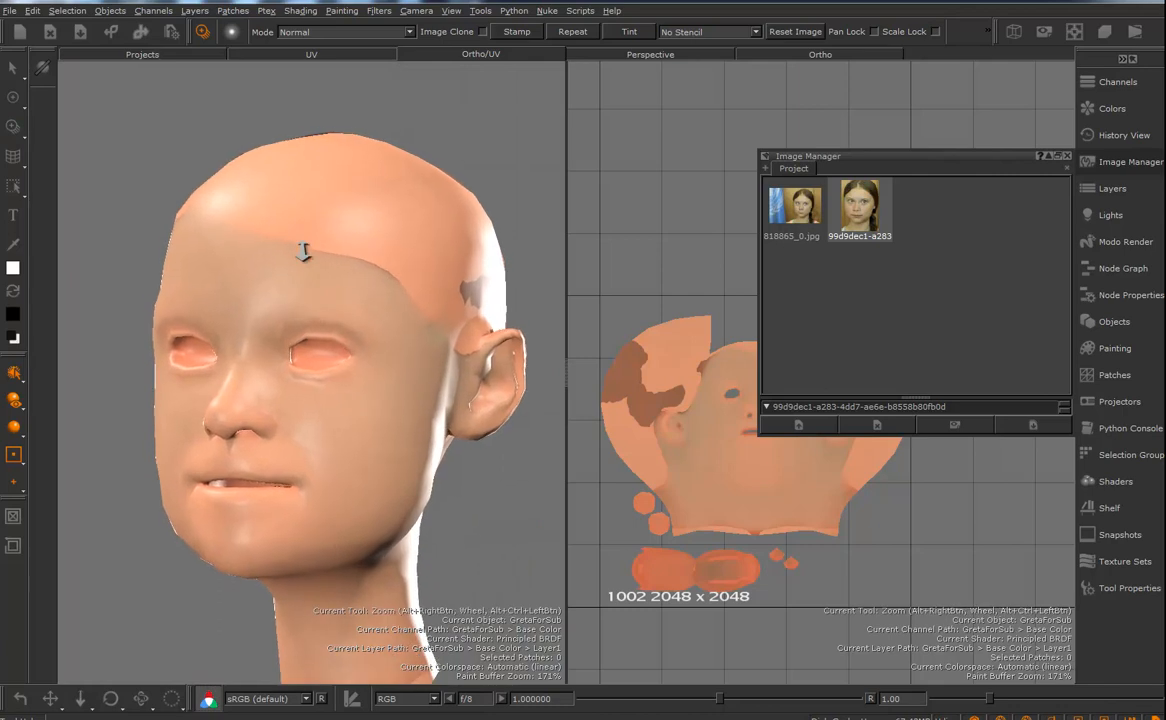
{"action": "middle_click_drag", "start_coordinate": [379, 280], "coordinate": [371, 270], "text": "alt"}
{"action": "left_click_drag", "start_coordinate": [371, 270], "coordinate": [380, 296], "text": "alt"}
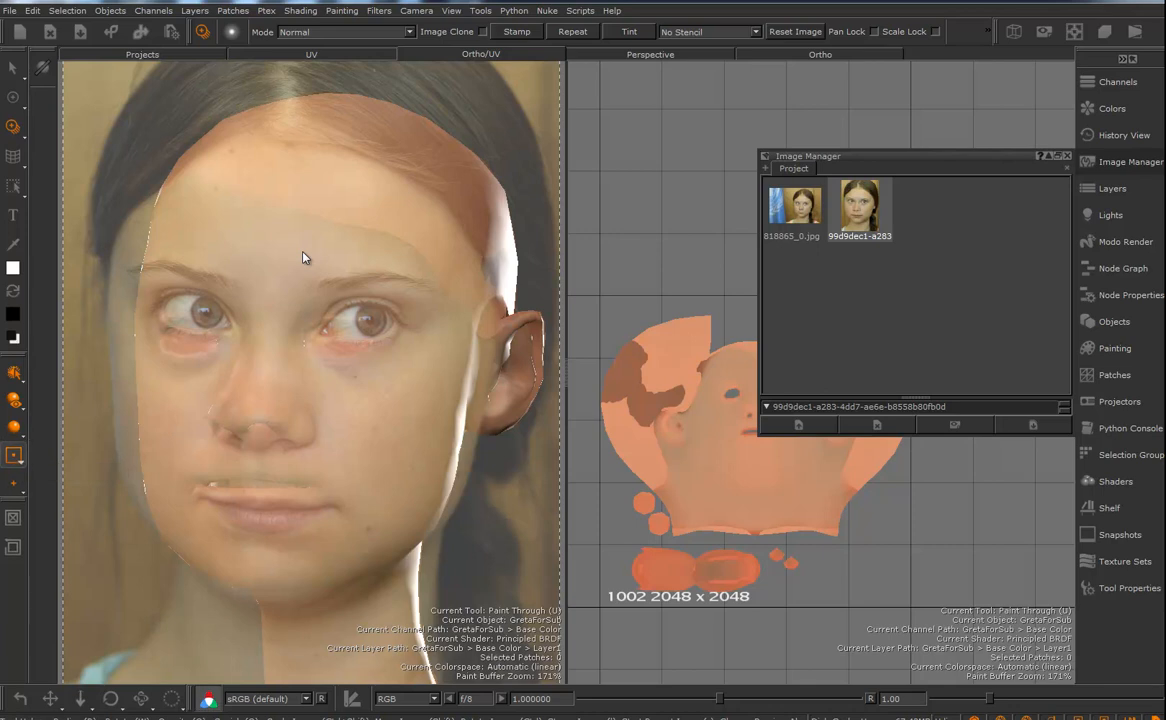
- Enable mirrored painting across the middle of the head and fine-tune the fit between the model's face and the portrait overlay
{"action": "left_click", "coordinate": [14, 455]}
{"action": "left_click", "coordinate": [84, 467]}
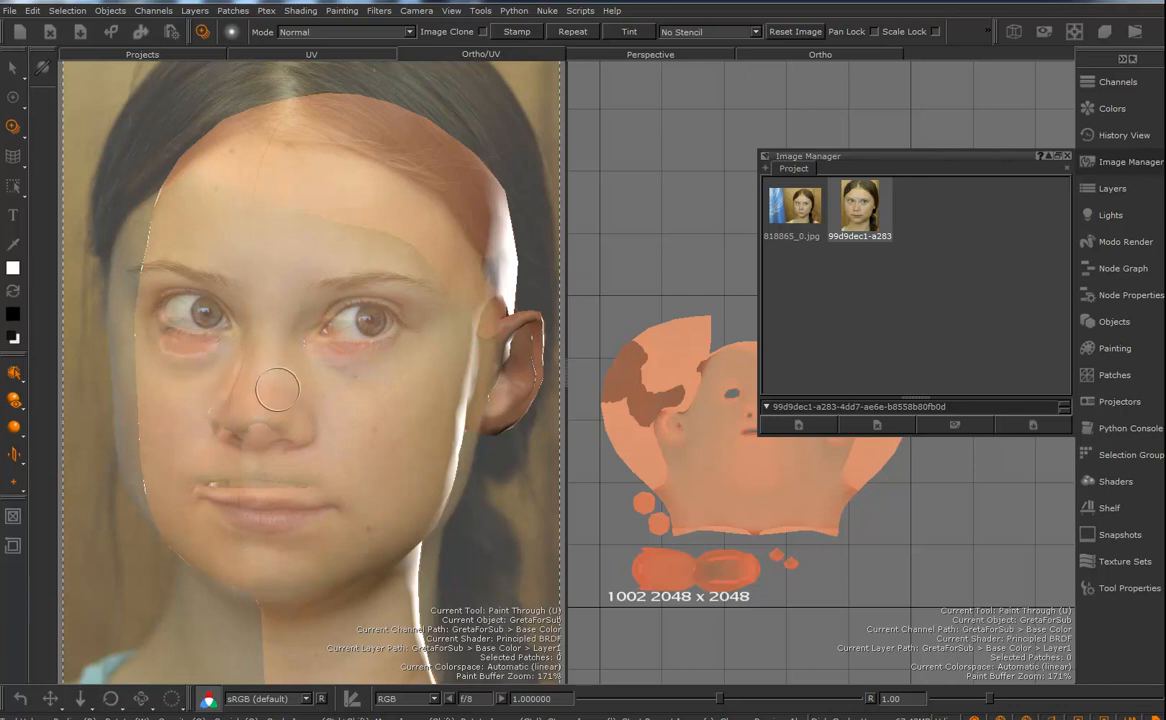
{"action": "left_click_drag", "start_coordinate": [304, 253], "coordinate": [304, 253], "text": "alt"}
{"action": "right_click_drag", "start_coordinate": [304, 253], "coordinate": [304, 251], "text": "alt"}
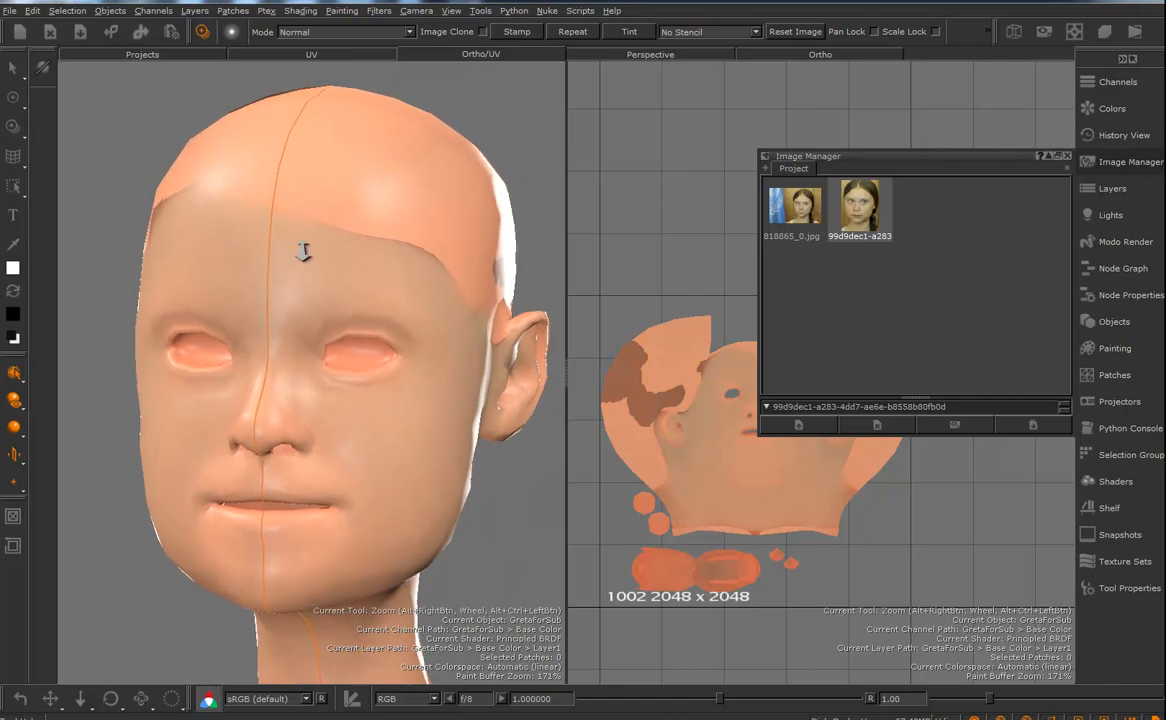
{"action": "left_click_drag", "start_coordinate": [304, 253], "coordinate": [302, 253], "text": "alt"}
{"action": "middle_click_drag", "start_coordinate": [304, 257], "coordinate": [304, 253], "text": "alt"}
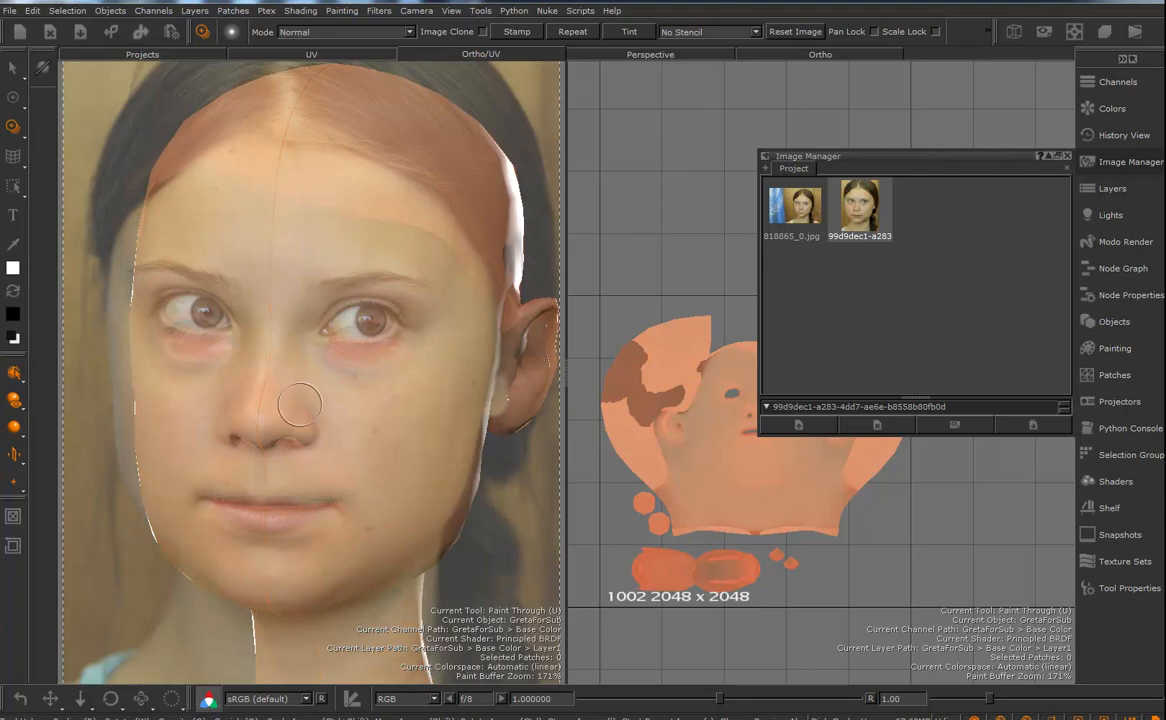
{"action": "middle_click_drag", "start_coordinate": [304, 252], "coordinate": [304, 258], "text": "alt"}
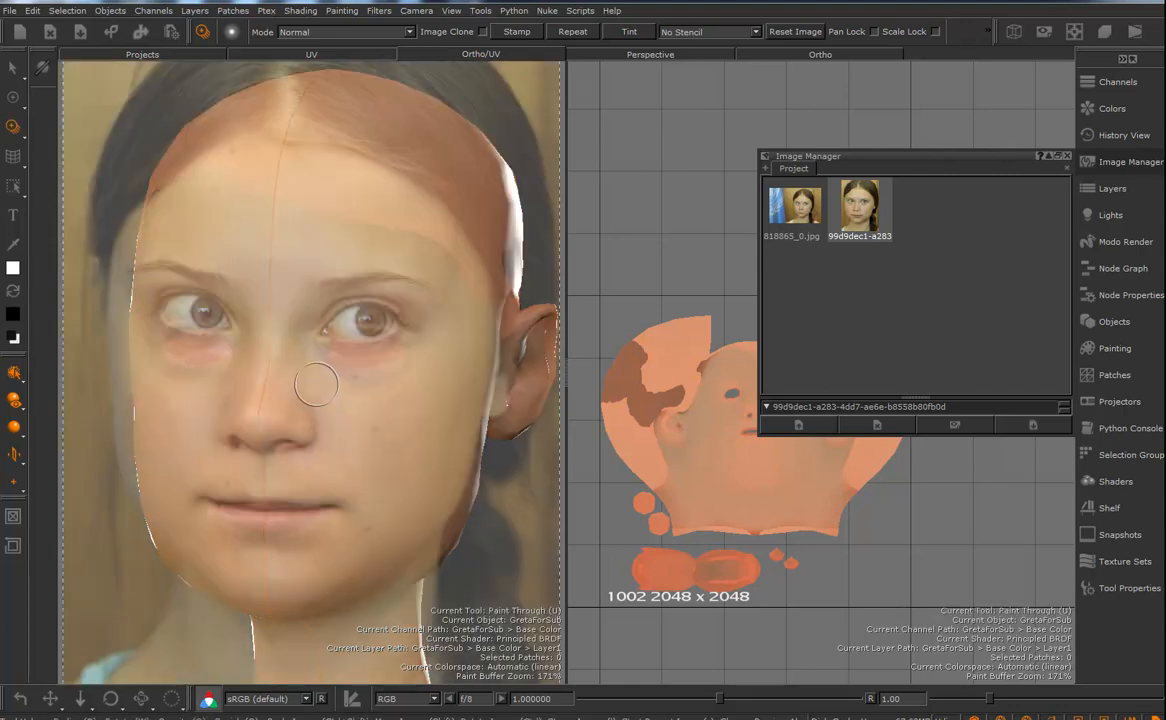
{"action": "left_click_drag", "start_coordinate": [304, 254], "coordinate": [304, 253], "text": "ctrl+shift"}
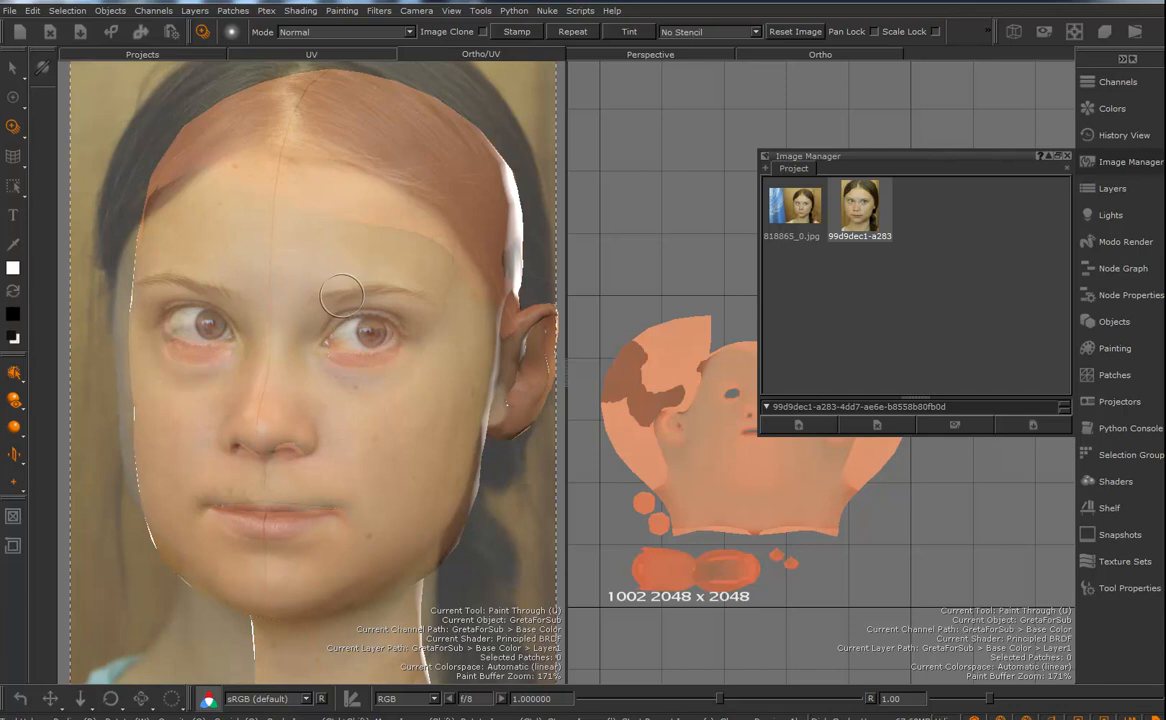
- Try projecting the portrait through onto both halves of the face, from brows and mouth to cheek, jaw and hairline
{"action": "mouse_move", "coordinate": [341, 296]}
{"action": "left_mouse_down"}
{"action": "mouse_move", "coordinate": [390, 294]}
{"action": "mouse_move", "coordinate": [365, 315]}
{"action": "mouse_move", "coordinate": [262, 318]}
{"action": "mouse_move", "coordinate": [280, 352]}
{"action": "mouse_move", "coordinate": [232, 235]}
{"action": "mouse_move", "coordinate": [357, 230]}
{"action": "mouse_move", "coordinate": [392, 195]}
{"action": "mouse_move", "coordinate": [370, 160]}
{"action": "mouse_move", "coordinate": [270, 170]}
{"action": "mouse_move", "coordinate": [333, 177]}
{"action": "mouse_move", "coordinate": [255, 215]}
{"action": "mouse_move", "coordinate": [300, 150]}
{"action": "mouse_move", "coordinate": [421, 273]}
{"action": "mouse_move", "coordinate": [473, 367]}
{"action": "mouse_move", "coordinate": [330, 370]}
{"action": "mouse_move", "coordinate": [255, 355]}
{"action": "mouse_move", "coordinate": [280, 340]}
{"action": "mouse_move", "coordinate": [310, 467]}
{"action": "mouse_move", "coordinate": [278, 490]}
{"action": "mouse_move", "coordinate": [305, 523]}
{"action": "left_mouse_up"}
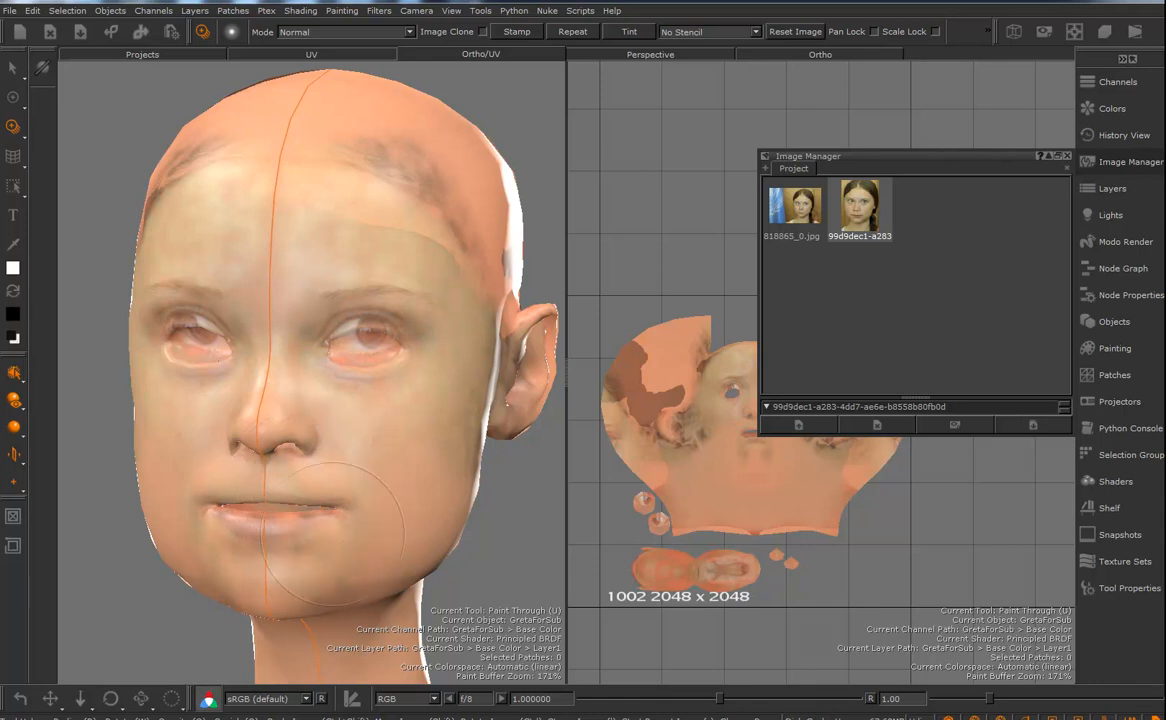
{"action": "left_click_drag", "start_coordinate": [322, 557], "coordinate": [430, 408]}
{"action": "left_click_drag", "start_coordinate": [422, 514], "coordinate": [431, 415]}
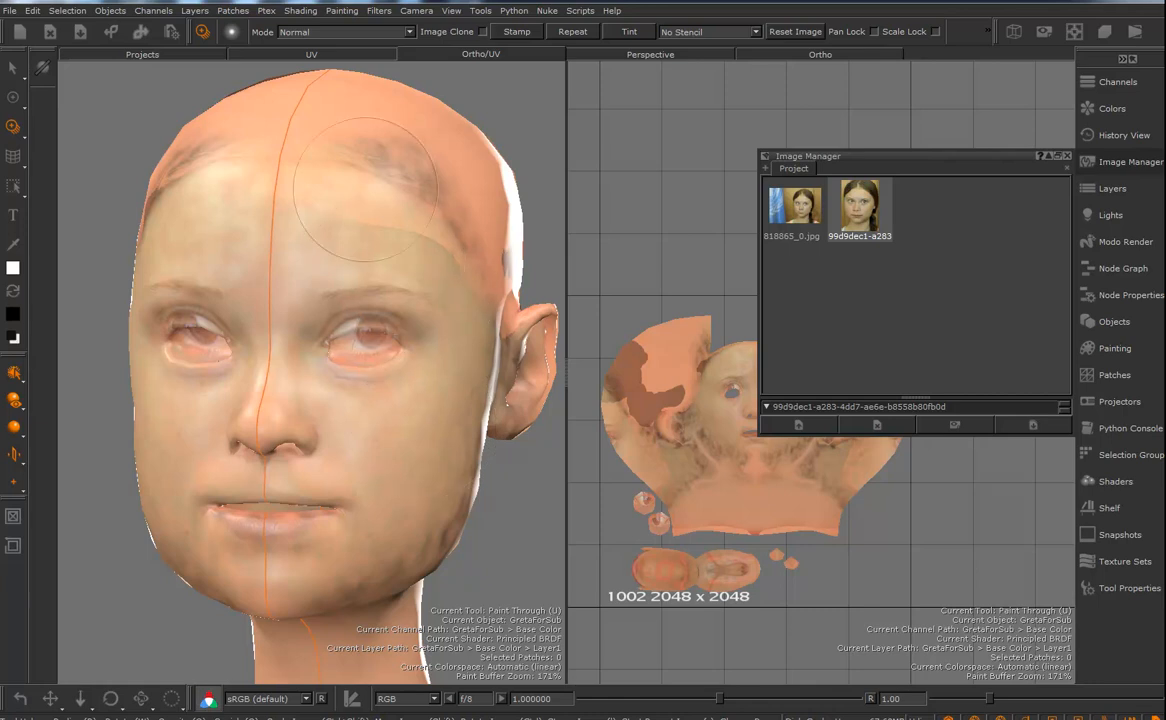
{"action": "mouse_move", "coordinate": [406, 247]}
{"action": "left_mouse_down"}
{"action": "mouse_move", "coordinate": [385, 150]}
{"action": "mouse_move", "coordinate": [459, 335]}
{"action": "left_mouse_up"}
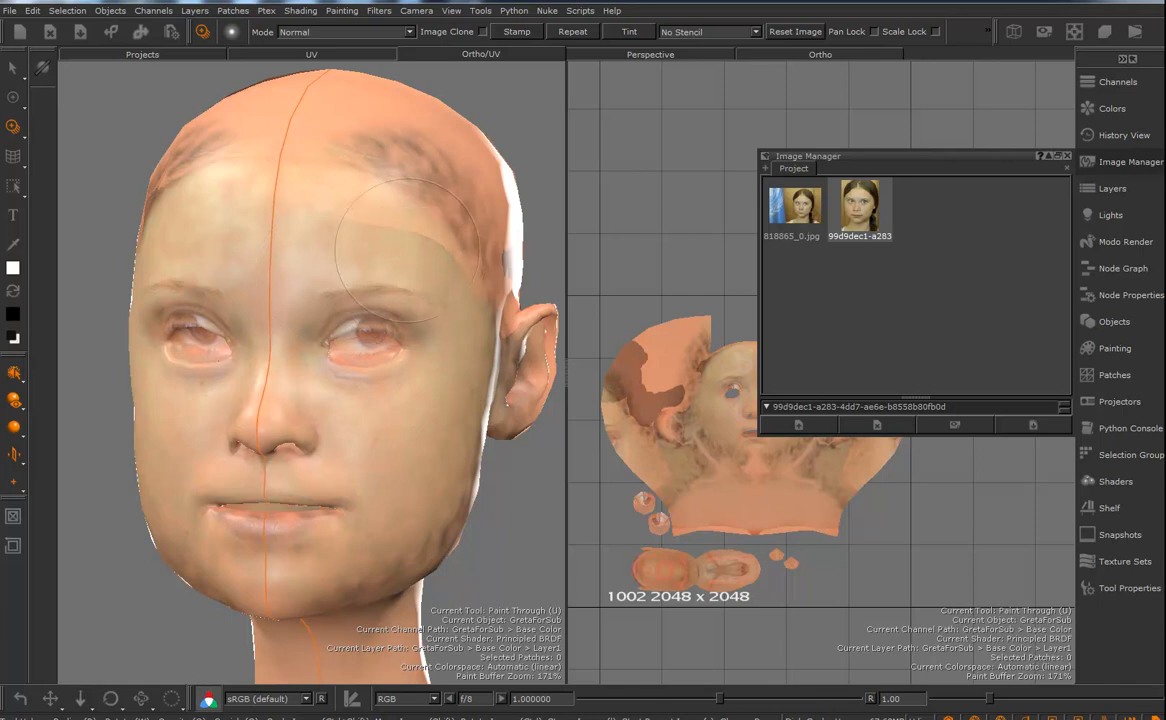
{"action": "left_click_drag", "start_coordinate": [421, 253], "coordinate": [396, 245]}
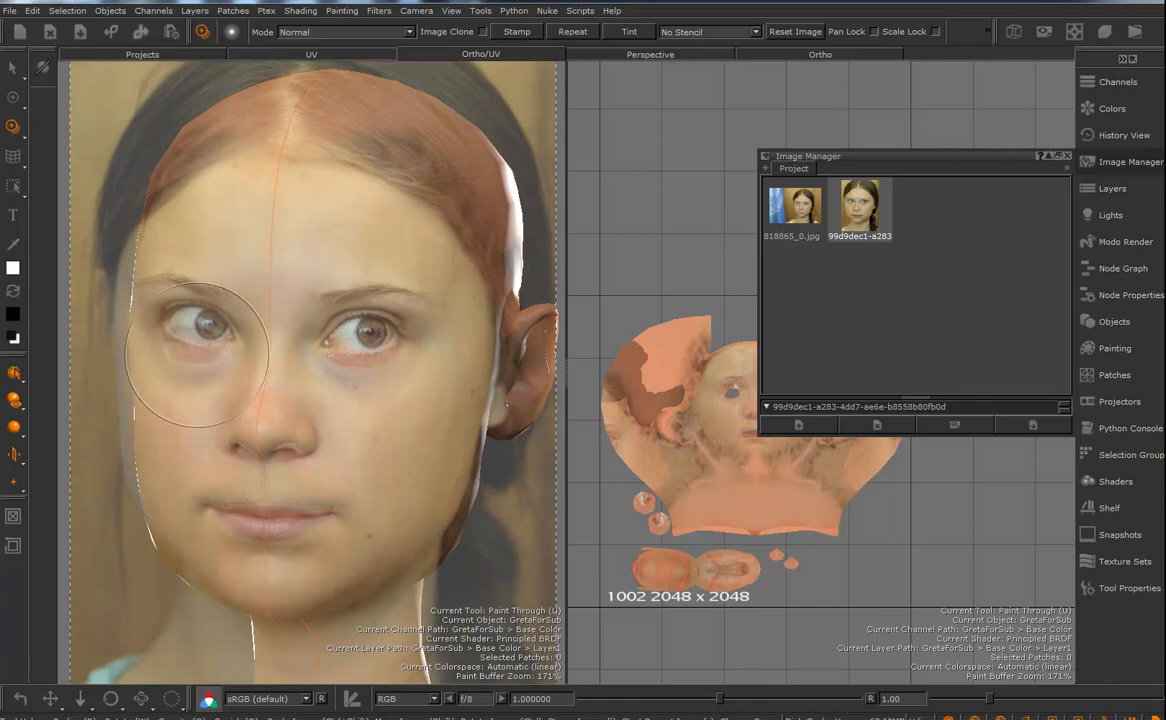
- Try painting the portrait onto the head with the Default brush while only the current layer is displayed
{"action": "left_click", "coordinate": [305, 258]}
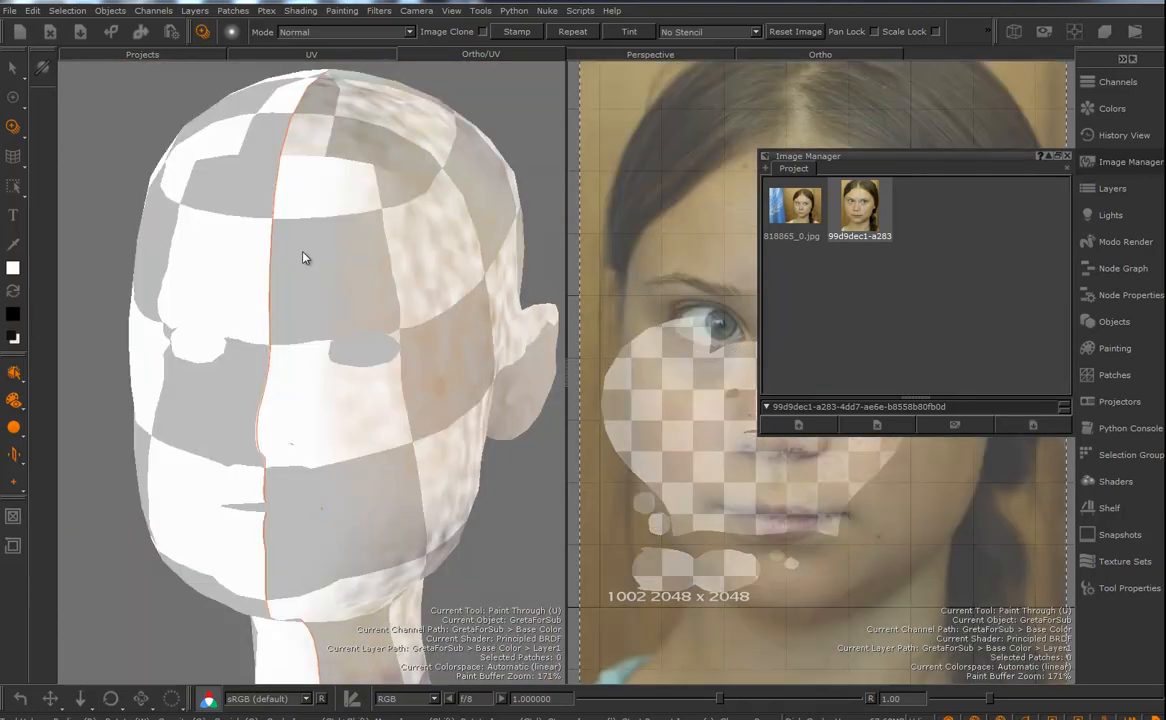
{"action": "left_click", "coordinate": [1109, 508]}
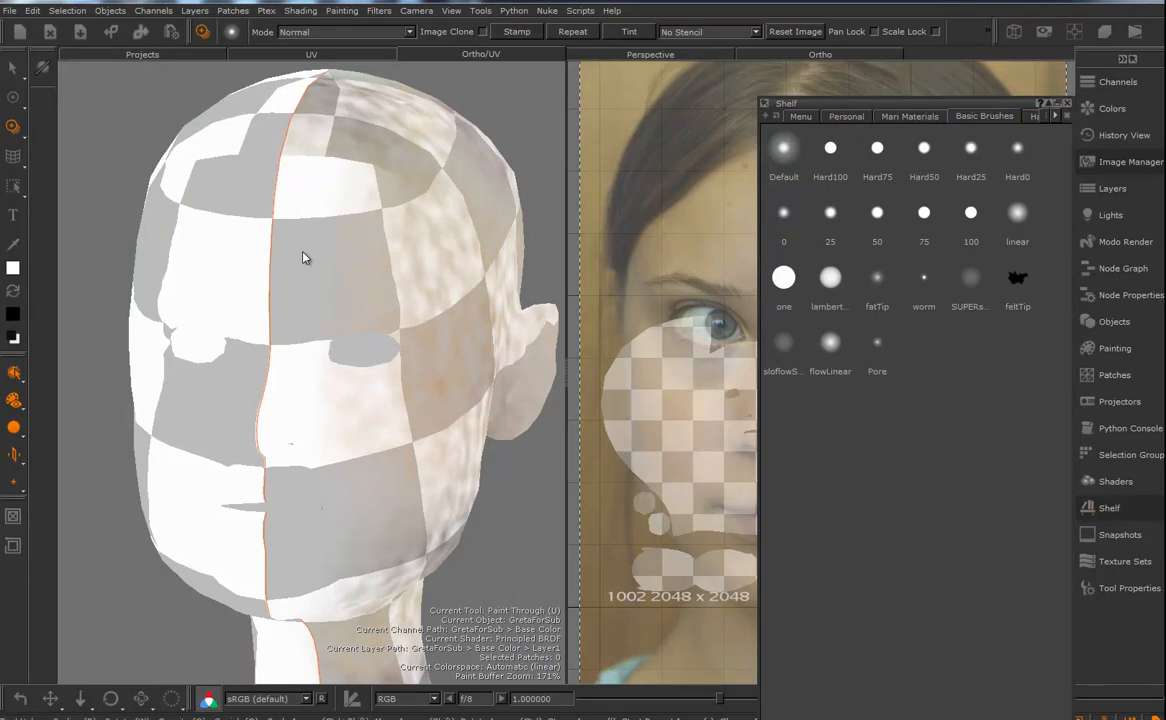
{"action": "left_click", "coordinate": [784, 150]}
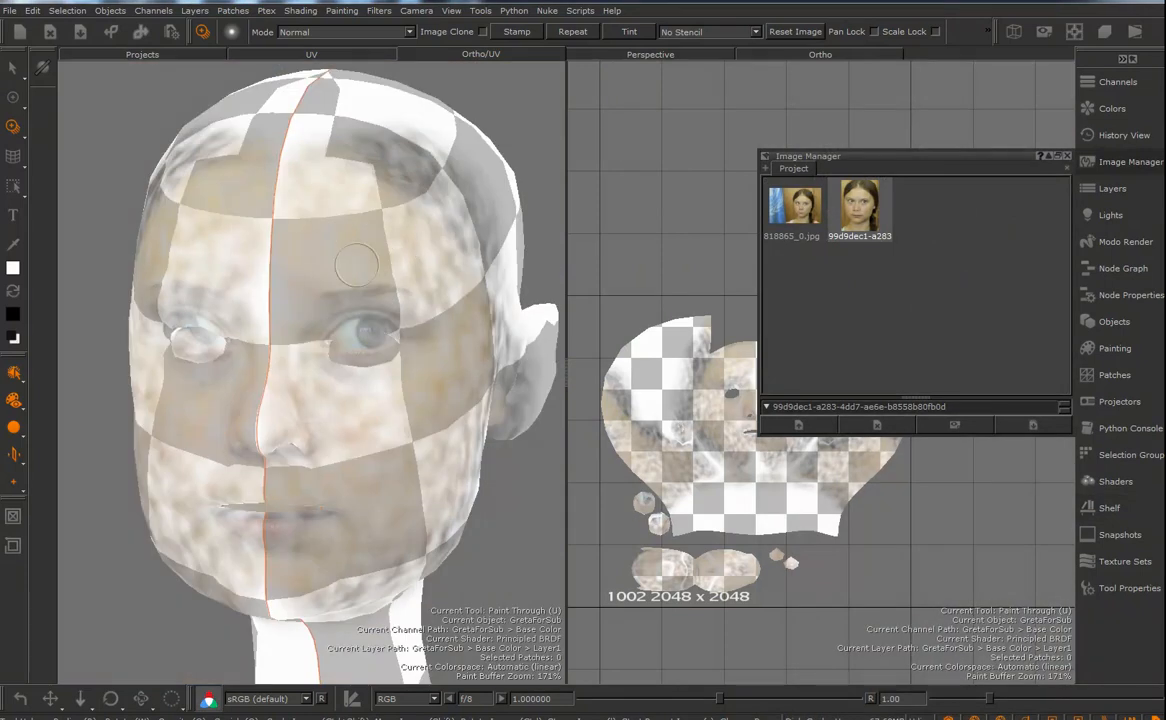
{"action": "left_click_drag", "start_coordinate": [358, 247], "coordinate": [356, 262]}
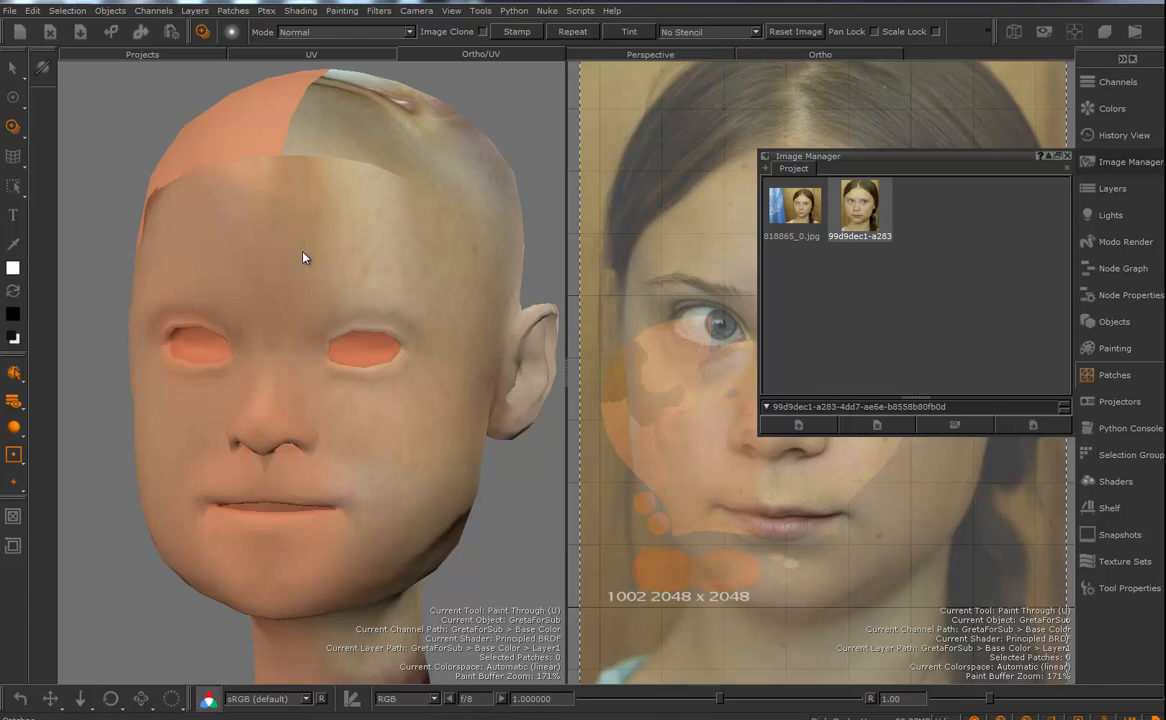
- Turn off the Fractal Noise Mask in the projection settings
{"action": "left_click", "coordinate": [1115, 348]}
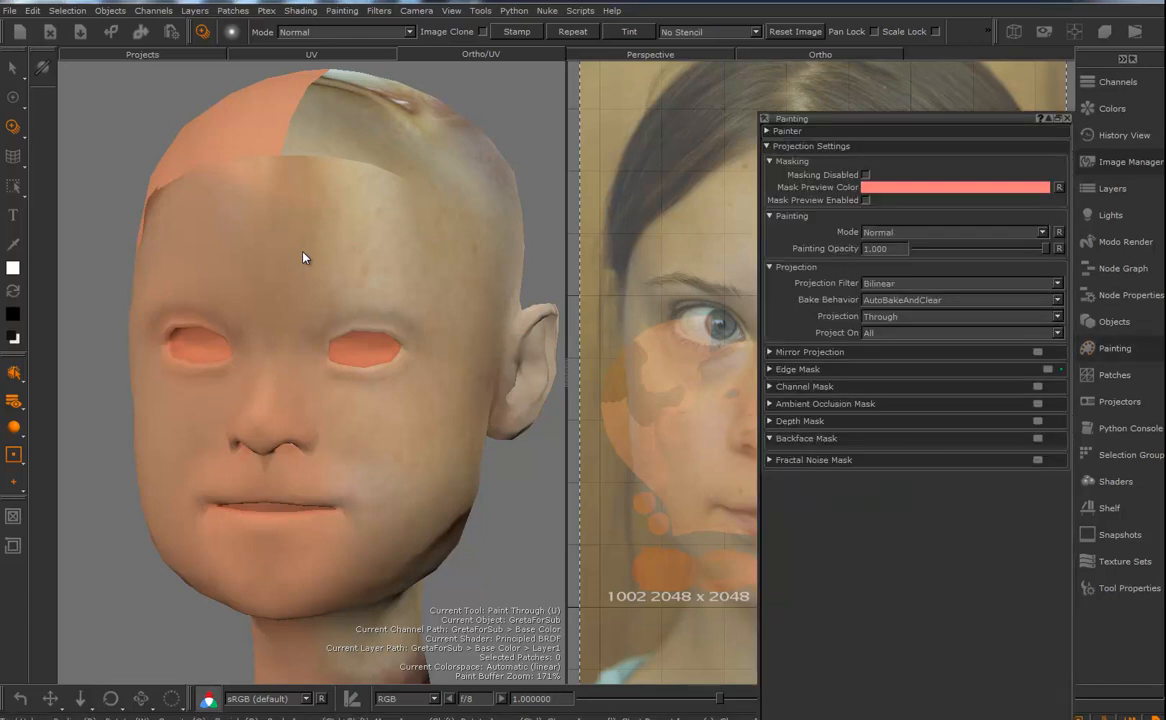
{"action": "left_click", "coordinate": [1040, 460]}
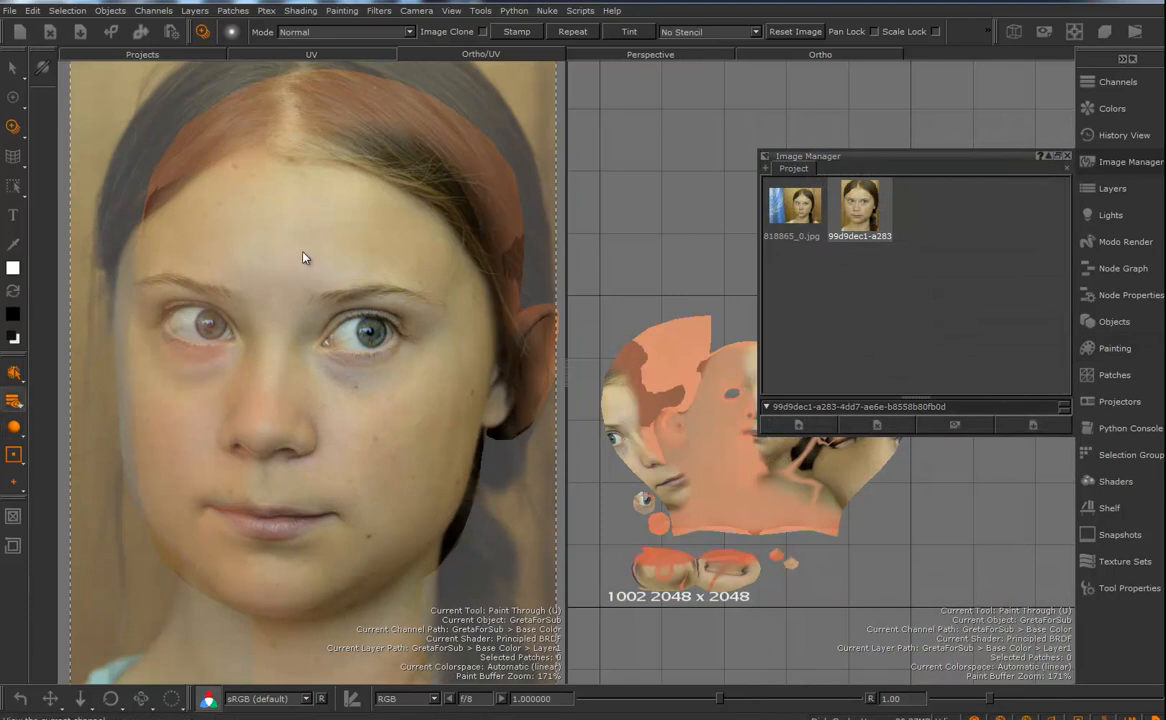
- Turn mirrored painting back on and project the portrait onto both sides of the face, the chin and the neck
{"action": "left_click", "coordinate": [14, 455]}
{"action": "left_click", "coordinate": [83, 466]}
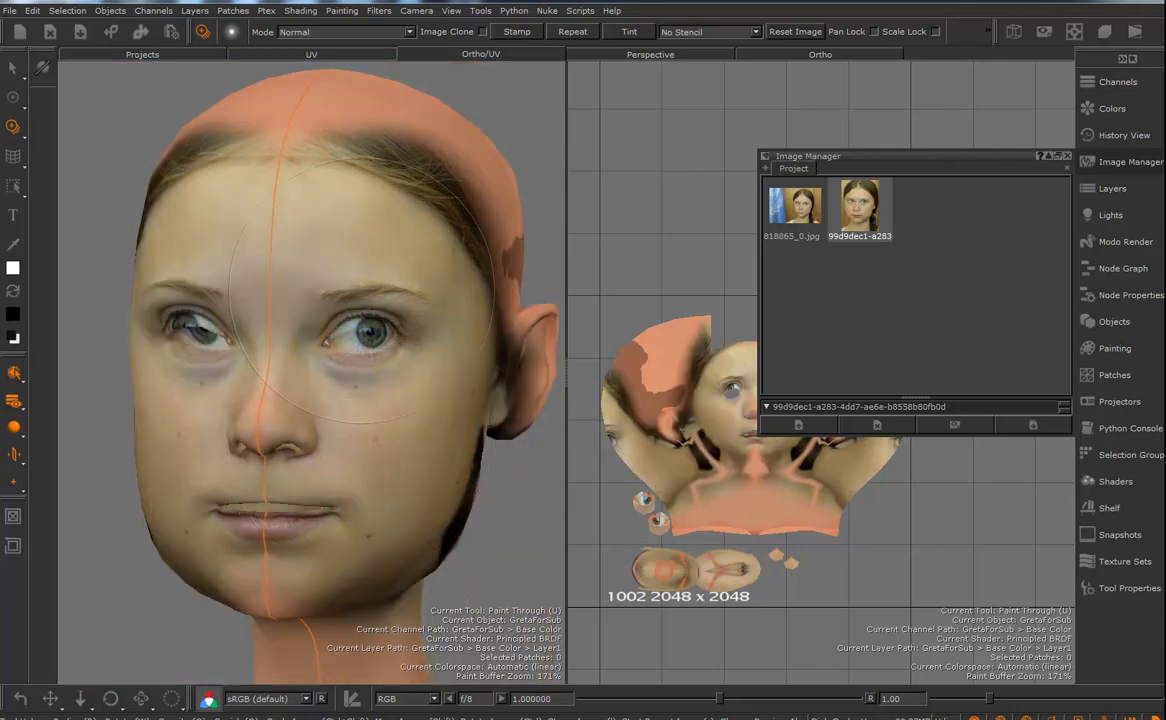
{"action": "mouse_move", "coordinate": [375, 542]}
{"action": "left_mouse_down"}
{"action": "mouse_move", "coordinate": [342, 622]}
{"action": "mouse_move", "coordinate": [381, 648]}
{"action": "left_mouse_up"}
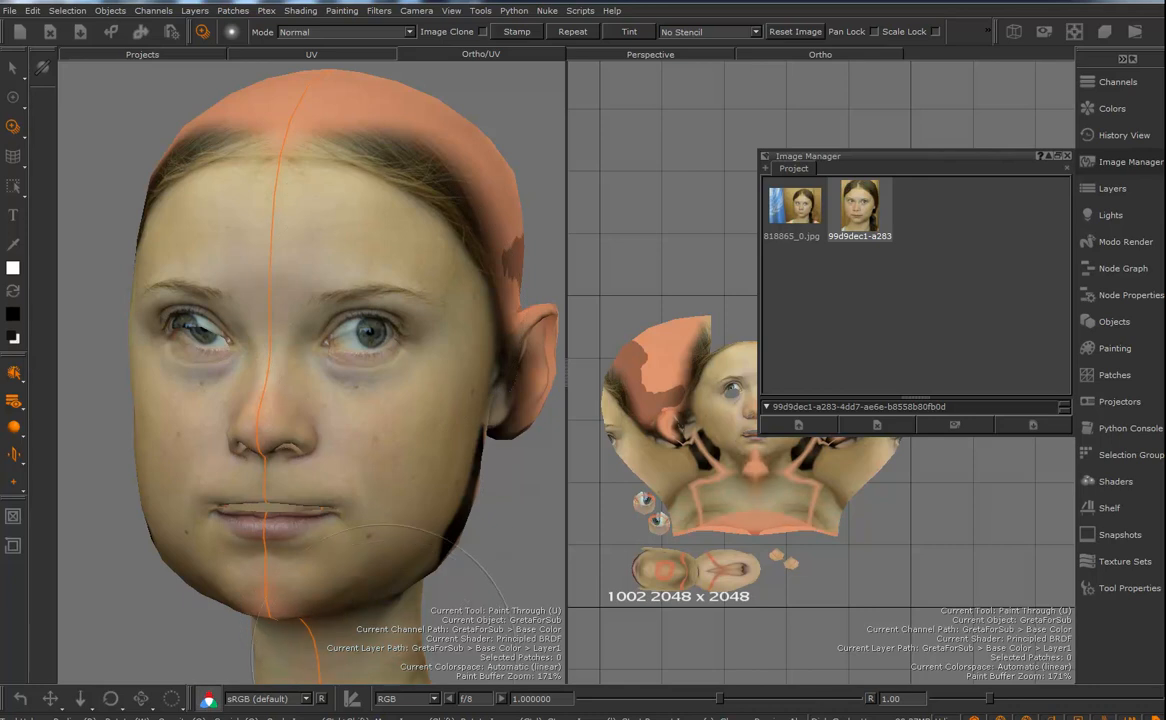
{"action": "left_click_drag", "start_coordinate": [397, 597], "coordinate": [385, 573]}
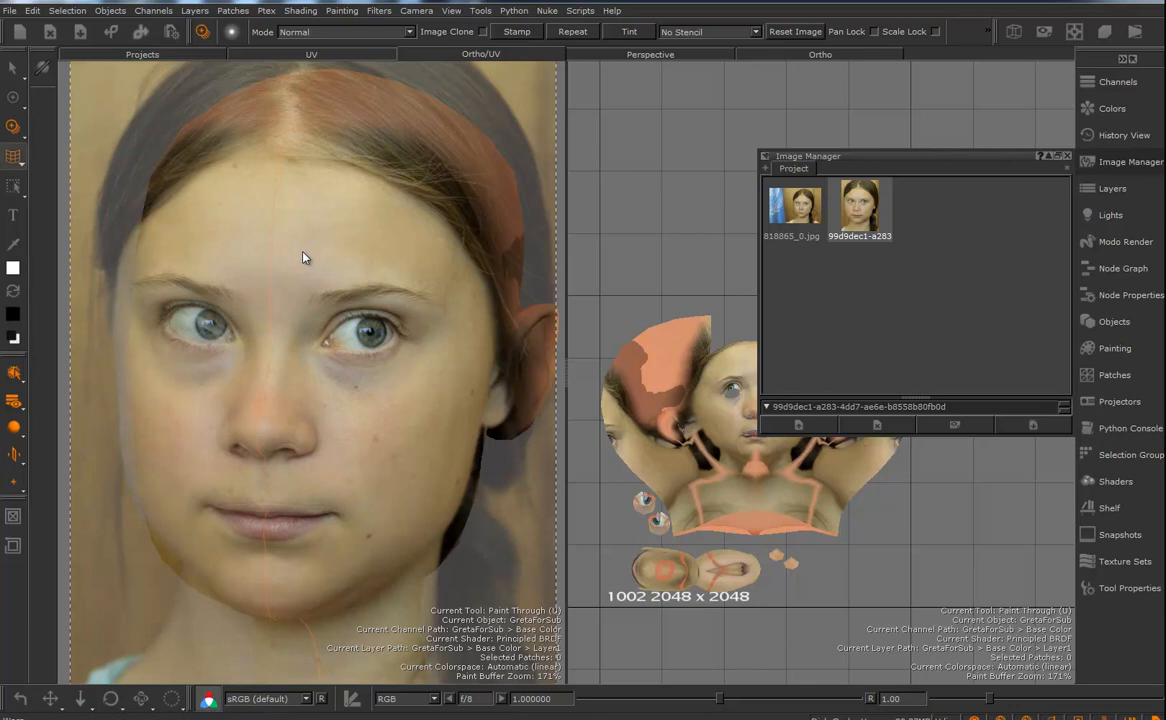
- Try pulling the projected eyes and ear area into line with the head model using the Slerp tool
{"action": "key", "text": "s"}
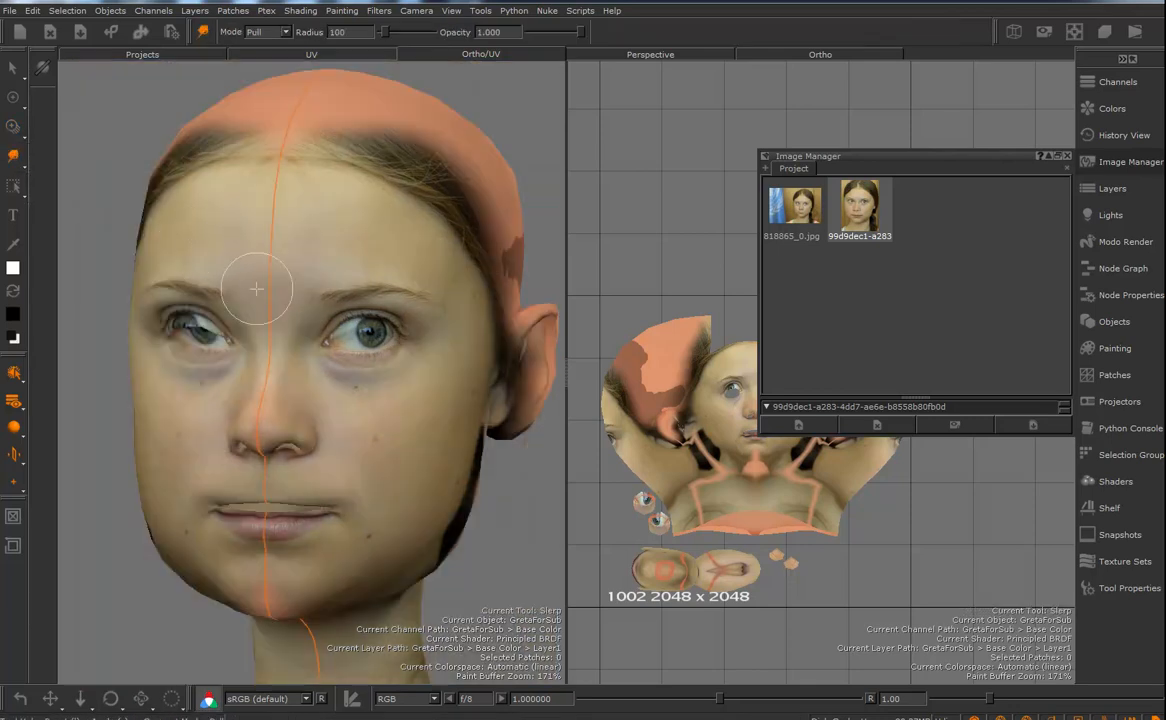
{"action": "mouse_move", "coordinate": [311, 302]}
{"action": "left_mouse_down"}
{"action": "mouse_move", "coordinate": [328, 301]}
{"action": "mouse_move", "coordinate": [334, 345]}
{"action": "mouse_move", "coordinate": [394, 338]}
{"action": "mouse_move", "coordinate": [405, 349]}
{"action": "mouse_move", "coordinate": [322, 330]}
{"action": "mouse_move", "coordinate": [346, 359]}
{"action": "mouse_move", "coordinate": [385, 359]}
{"action": "mouse_move", "coordinate": [372, 341]}
{"action": "mouse_move", "coordinate": [381, 334]}
{"action": "mouse_move", "coordinate": [338, 338]}
{"action": "mouse_move", "coordinate": [346, 361]}
{"action": "left_mouse_up"}
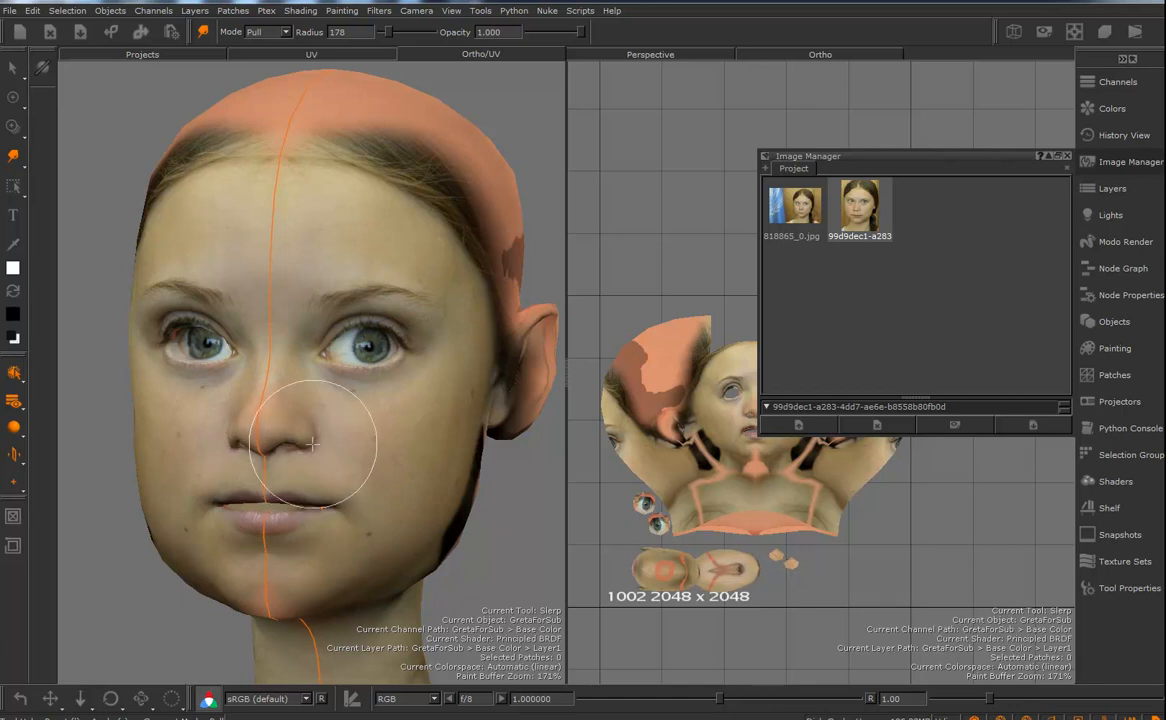
{"action": "mouse_move", "coordinate": [446, 498]}
{"action": "left_mouse_down"}
{"action": "mouse_move", "coordinate": [430, 547]}
{"action": "mouse_move", "coordinate": [469, 495]}
{"action": "mouse_move", "coordinate": [474, 457]}
{"action": "left_mouse_up"}
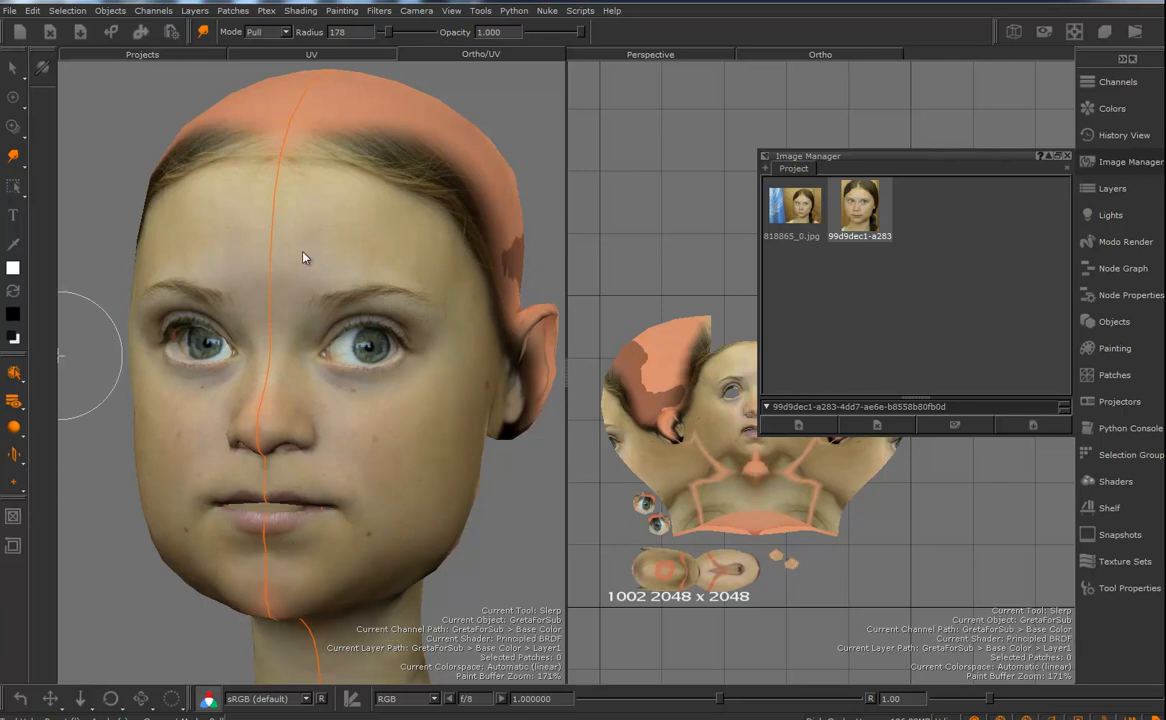
- Return to Paint Through, limit the portrait projection to the front surfaces instead of Through, and align the projected features with Slerp
{"action": "left_click", "coordinate": [13, 127]}
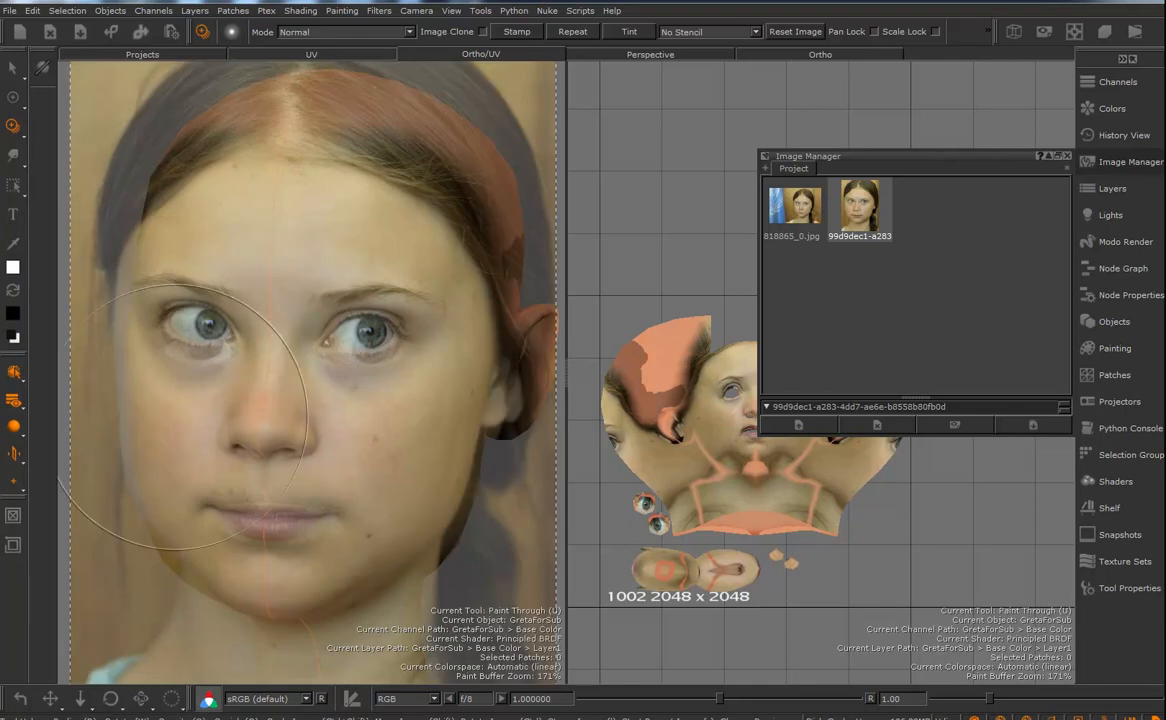
{"action": "key", "text": "r"}
{"action": "mouse_move", "coordinate": [294, 560]}
{"action": "left_mouse_down"}
{"action": "mouse_move", "coordinate": [255, 567]}
{"action": "mouse_move", "coordinate": [269, 552]}
{"action": "mouse_move", "coordinate": [257, 549]}
{"action": "mouse_move", "coordinate": [274, 550]}
{"action": "left_mouse_up"}
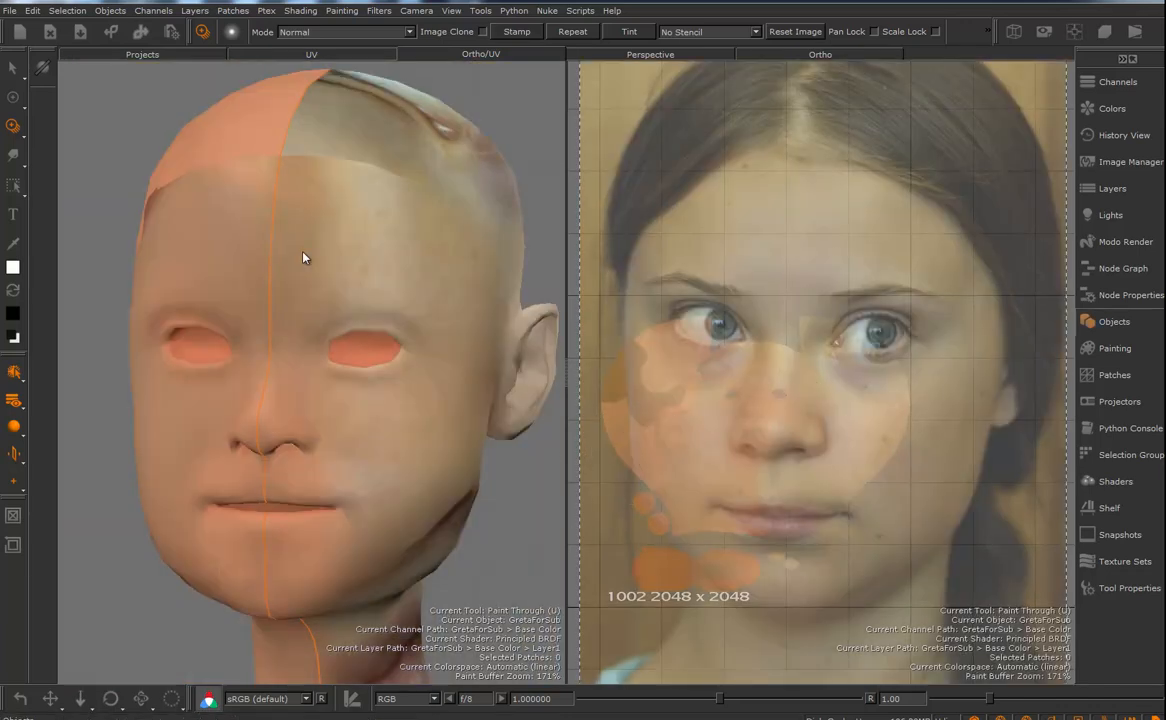
{"action": "left_click", "coordinate": [1114, 348]}
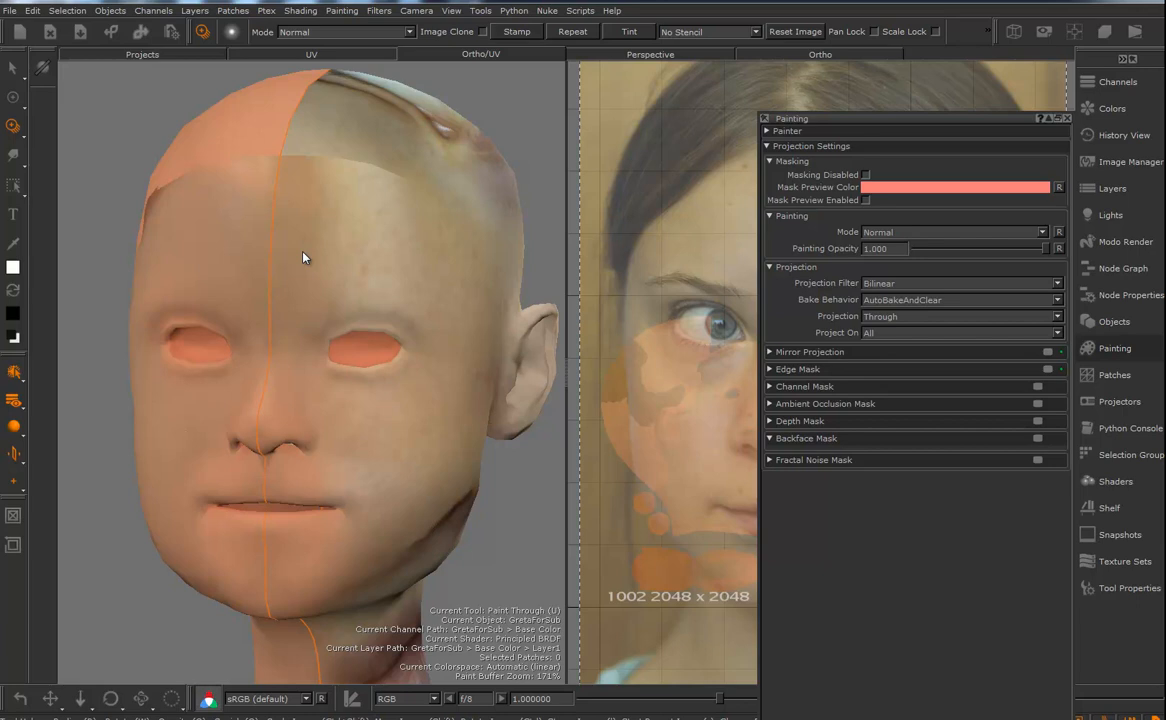
{"action": "left_click", "coordinate": [960, 316]}
{"action": "left_click", "coordinate": [960, 304]}
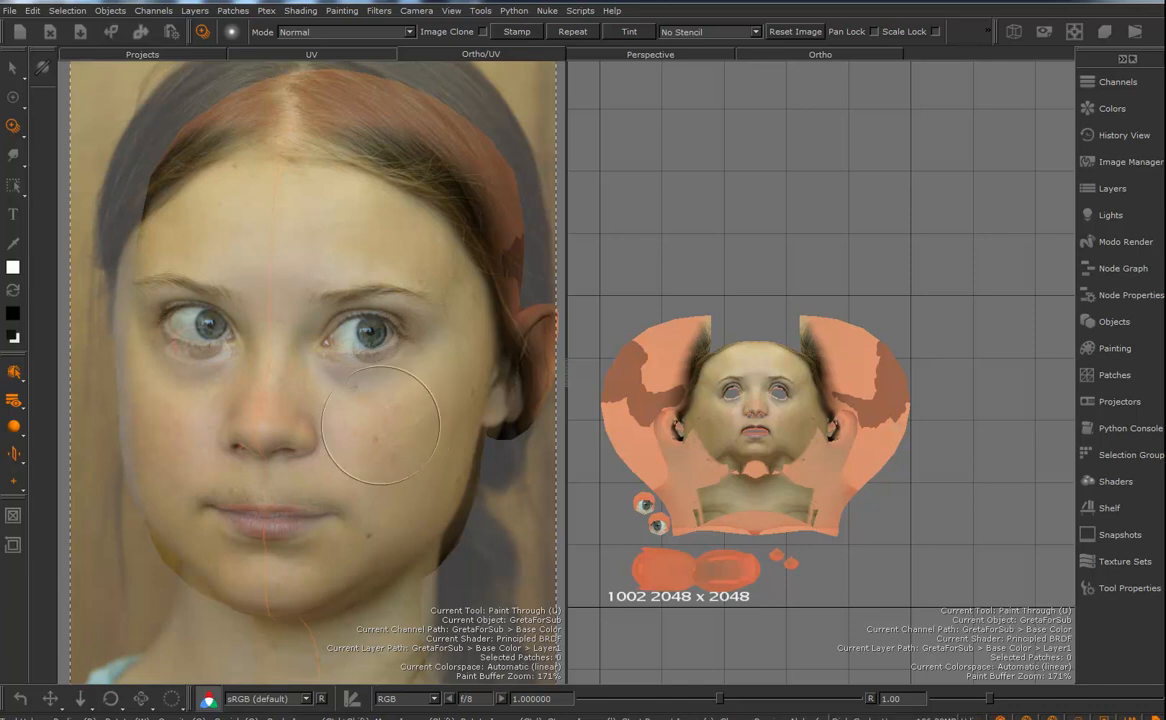
{"action": "left_click", "coordinate": [13, 153]}
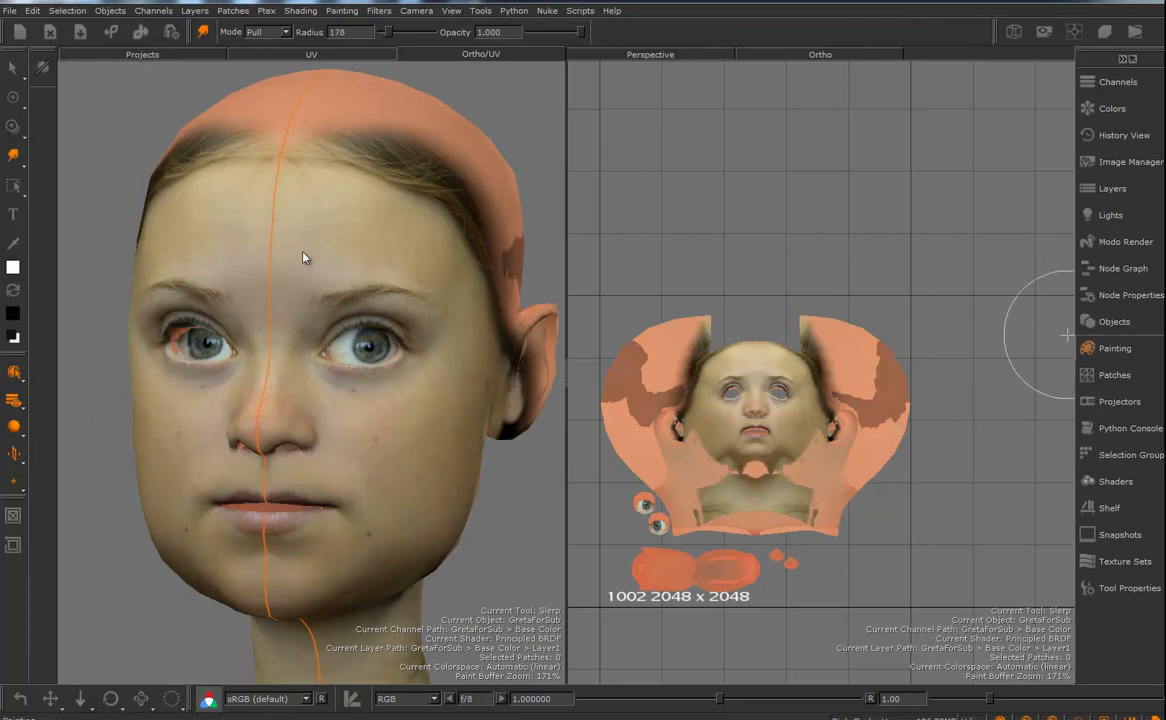
- Unhide all hidden patches and lock every patch except 1014, leaving 1014 selected
{"action": "left_click", "coordinate": [1108, 374]}
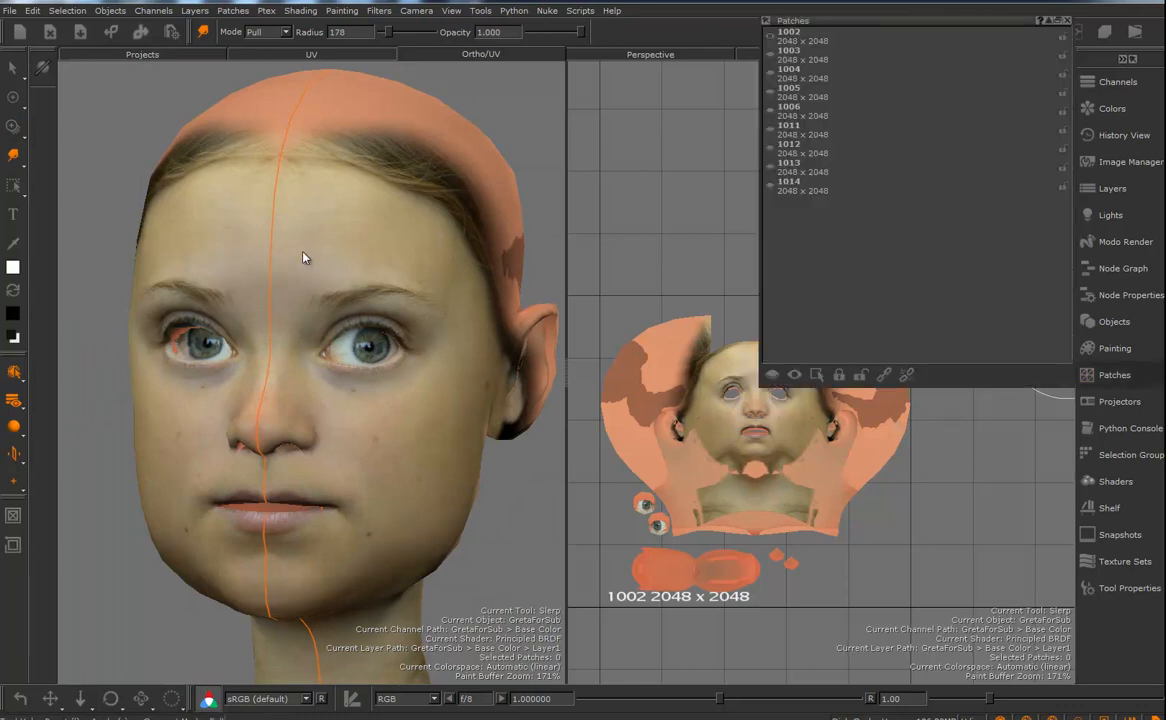
{"action": "left_click", "coordinate": [770, 186]}
{"action": "left_click", "coordinate": [770, 167]}
{"action": "left_click", "coordinate": [770, 148]}
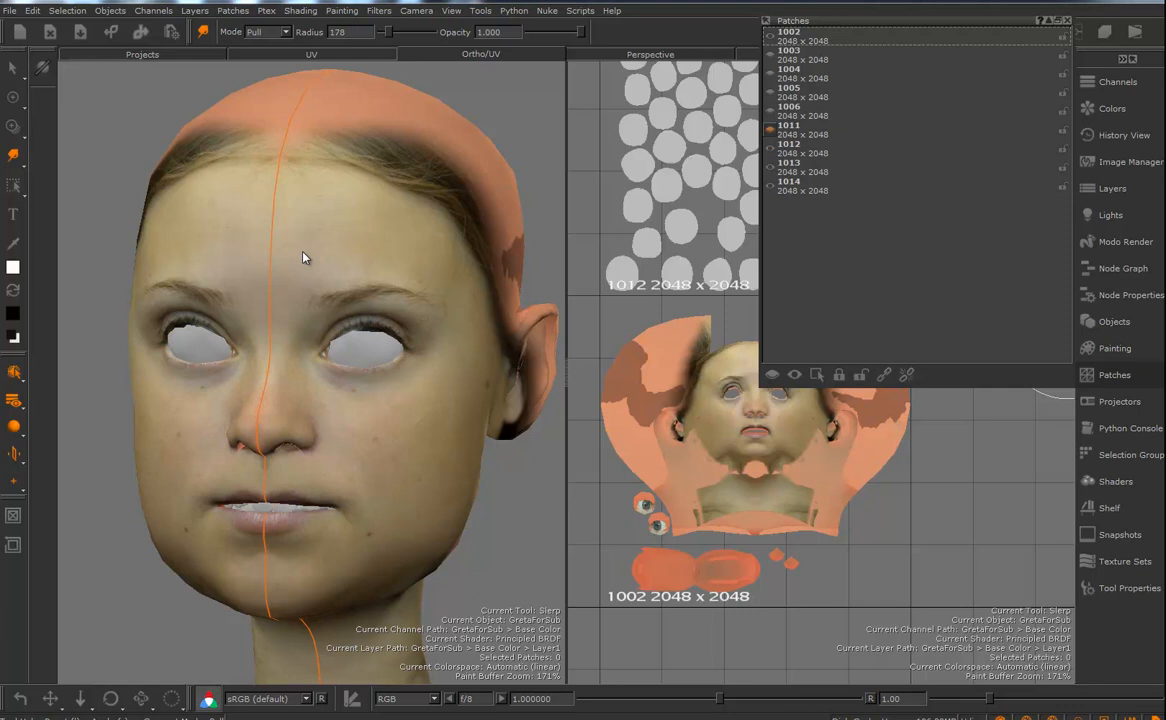
{"action": "left_click", "coordinate": [770, 130]}
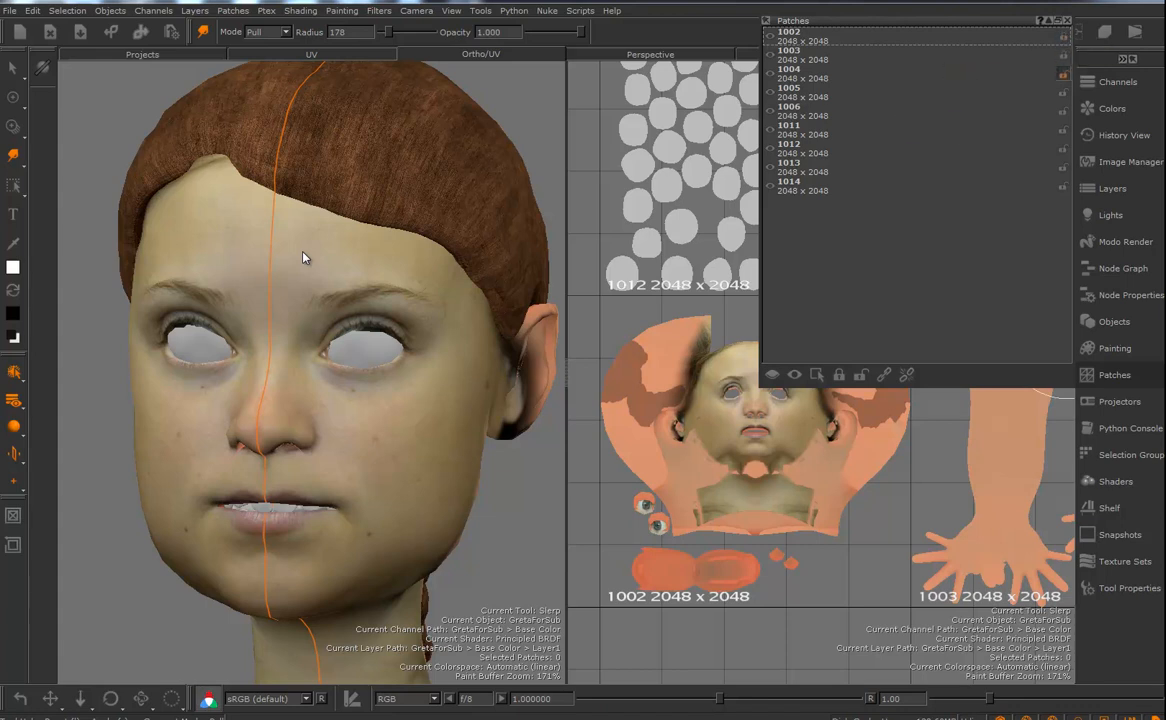
{"action": "left_click", "coordinate": [1063, 92]}
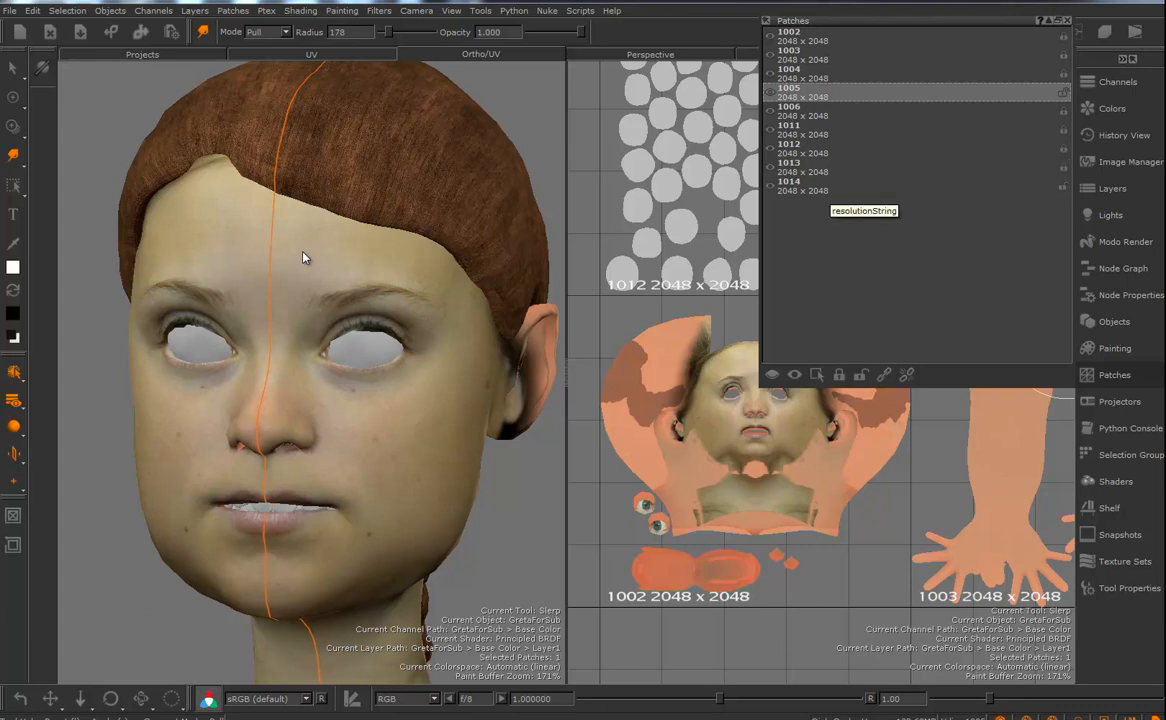
{"action": "left_click", "coordinate": [829, 187]}
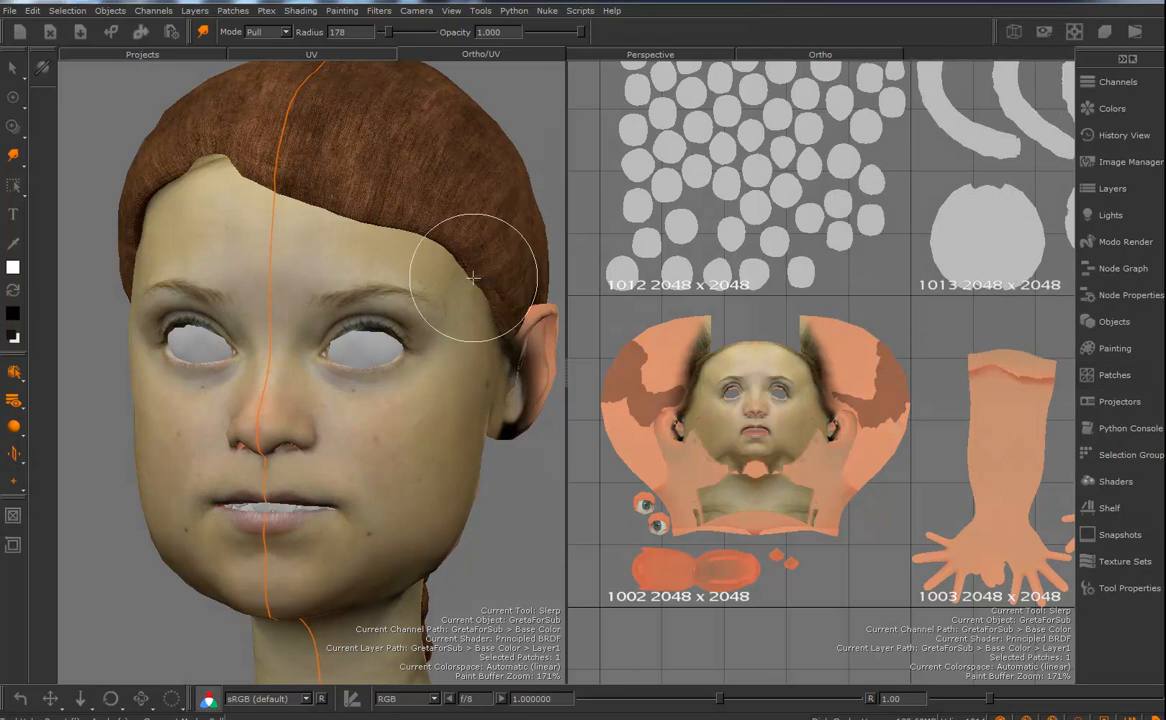
- Turn off mirrored painting with the eyes framed in a straight front view of the face
{"action": "left_click_drag", "start_coordinate": [415, 284], "coordinate": [427, 284], "text": "alt"}
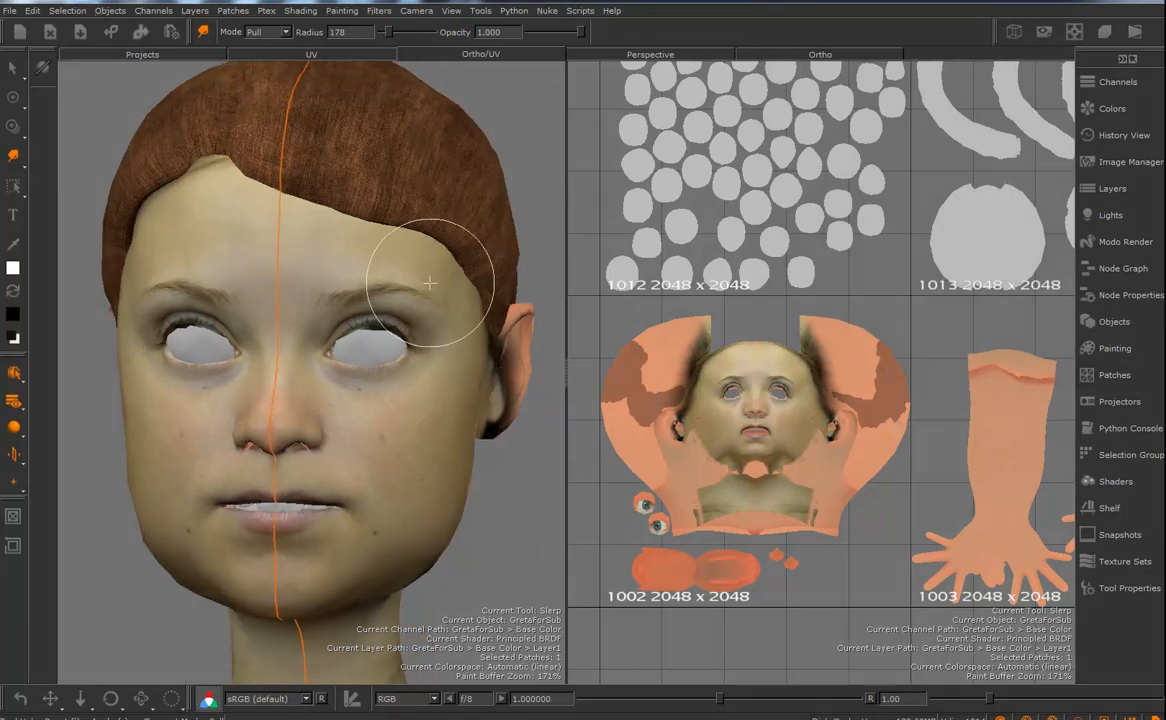
{"action": "key", "text": "Right"}
{"action": "key", "text": "Left"}
{"action": "key", "text": "Up"}
{"action": "key", "text": "Down"}
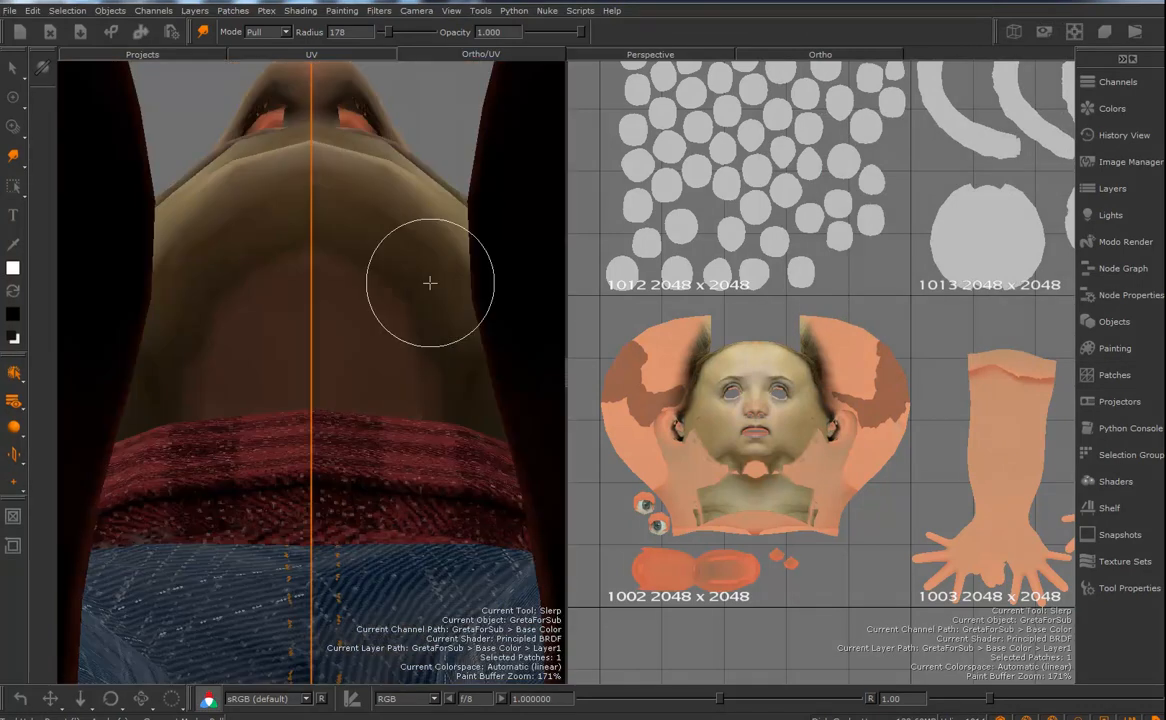
{"action": "key", "text": "Page_Up"}
{"action": "scroll", "coordinate": [430, 283], "scroll_direction": "down", "scroll_amount": 3}
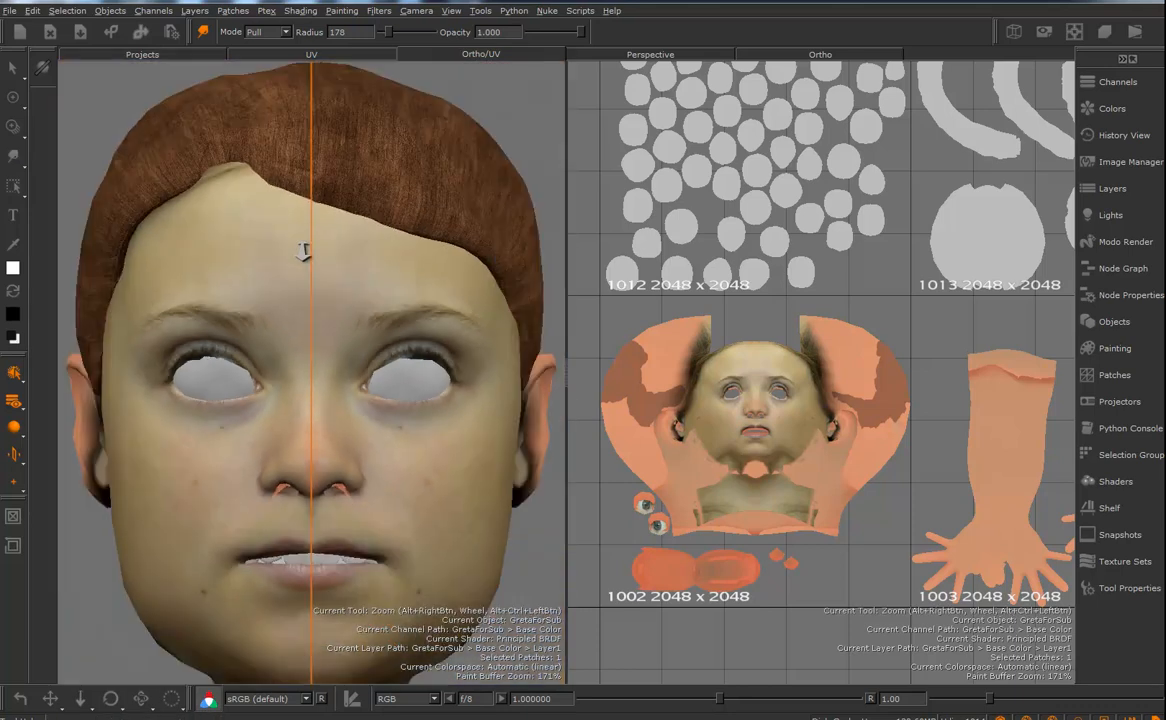
{"action": "left_click_drag", "start_coordinate": [401, 295], "coordinate": [304, 252], "text": "alt"}
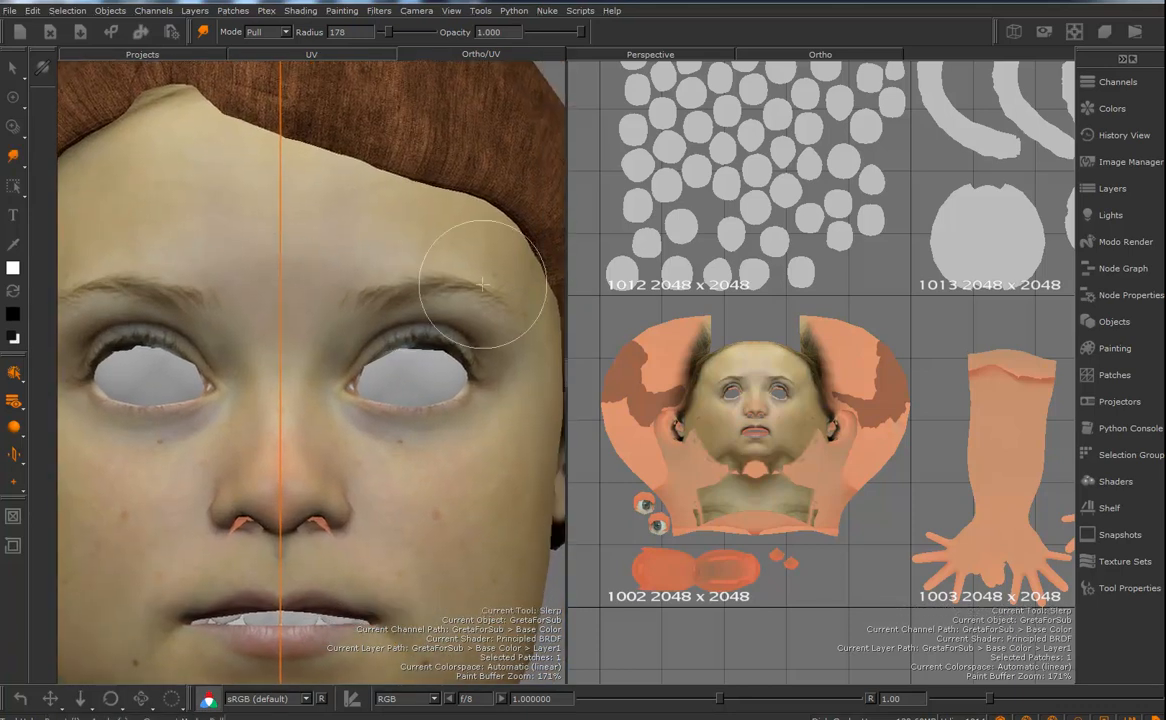
{"action": "scroll", "coordinate": [757, 285], "scroll_direction": "down", "scroll_amount": 3}
{"action": "middle_click_drag", "start_coordinate": [757, 285], "coordinate": [642, 340], "text": "alt"}
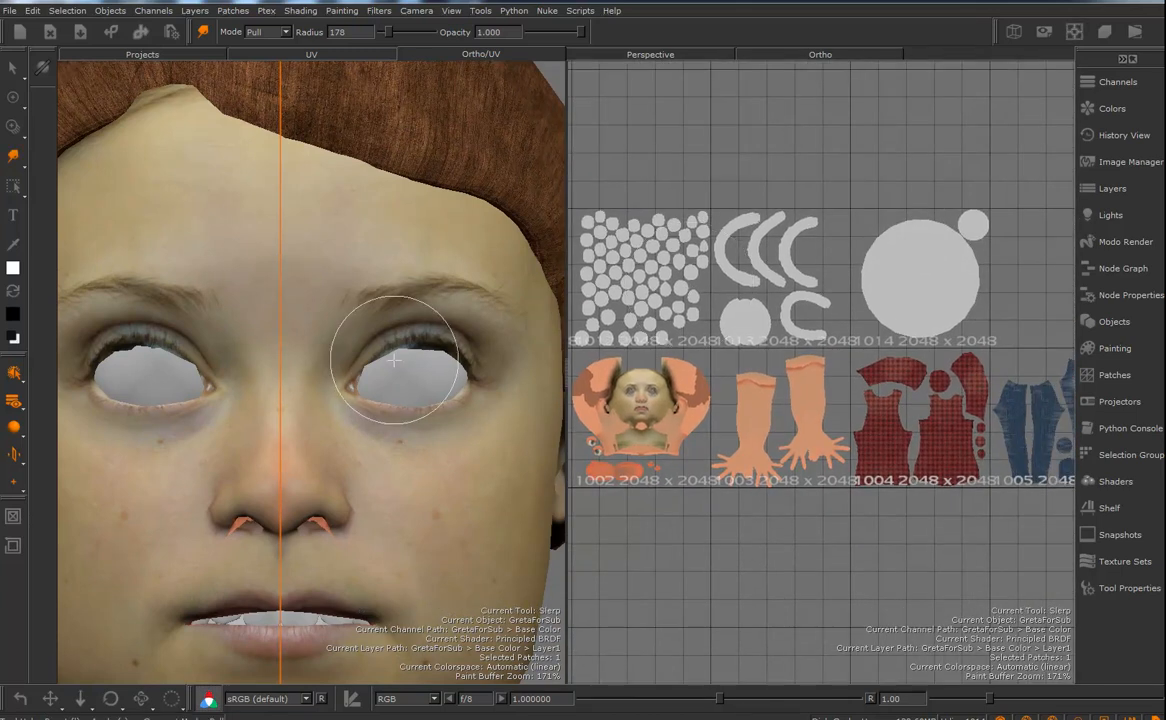
{"action": "left_click", "coordinate": [14, 455]}
{"action": "left_click", "coordinate": [82, 453]}
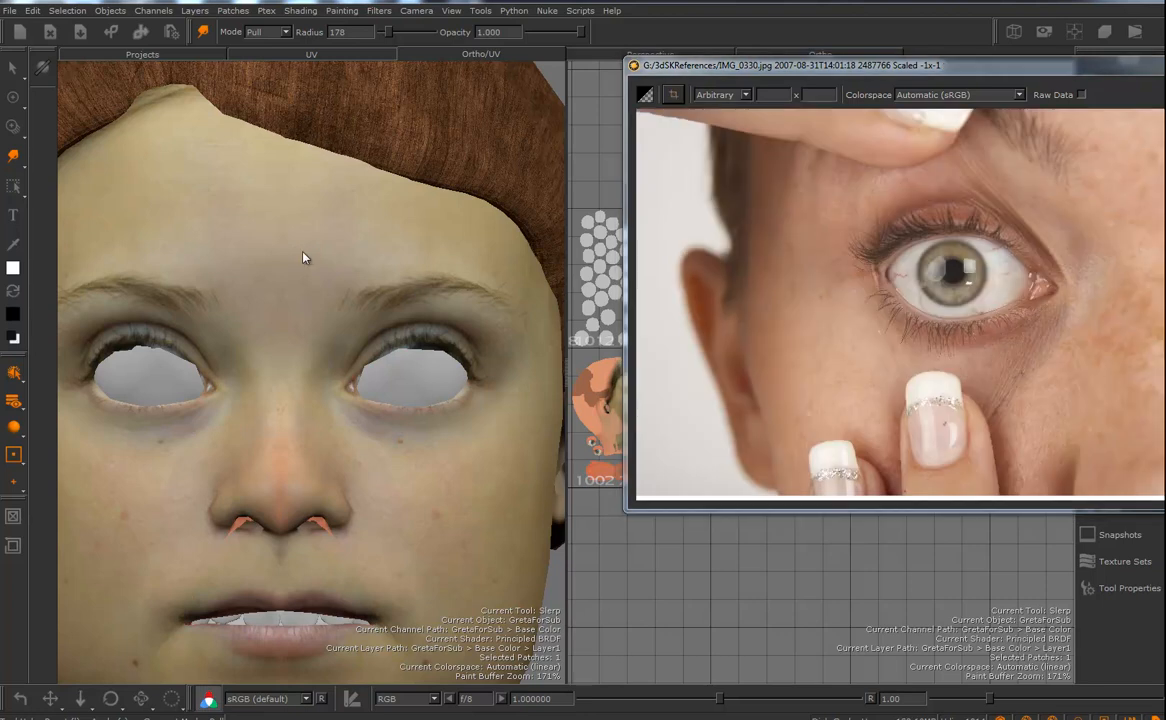
- Crop the area around the eye in IMG_0330.jpg as a separate image
{"action": "left_click_drag", "start_coordinate": [864, 207], "coordinate": [1047, 341]}
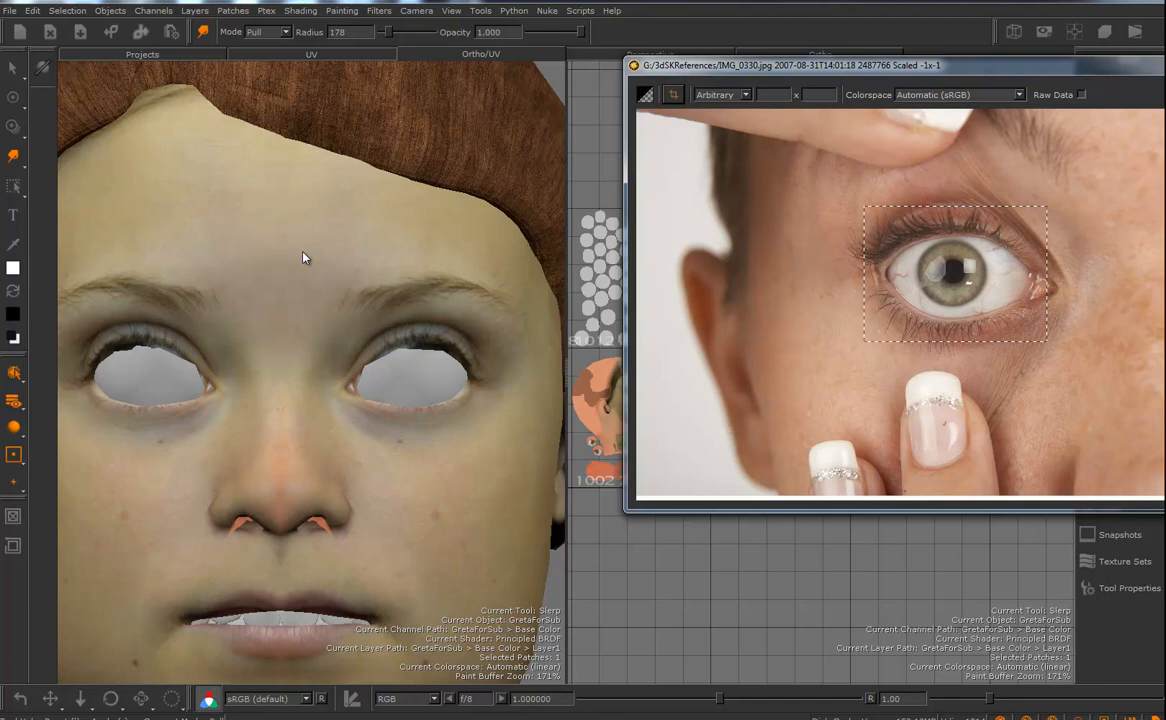
{"action": "key", "text": "Escape"}
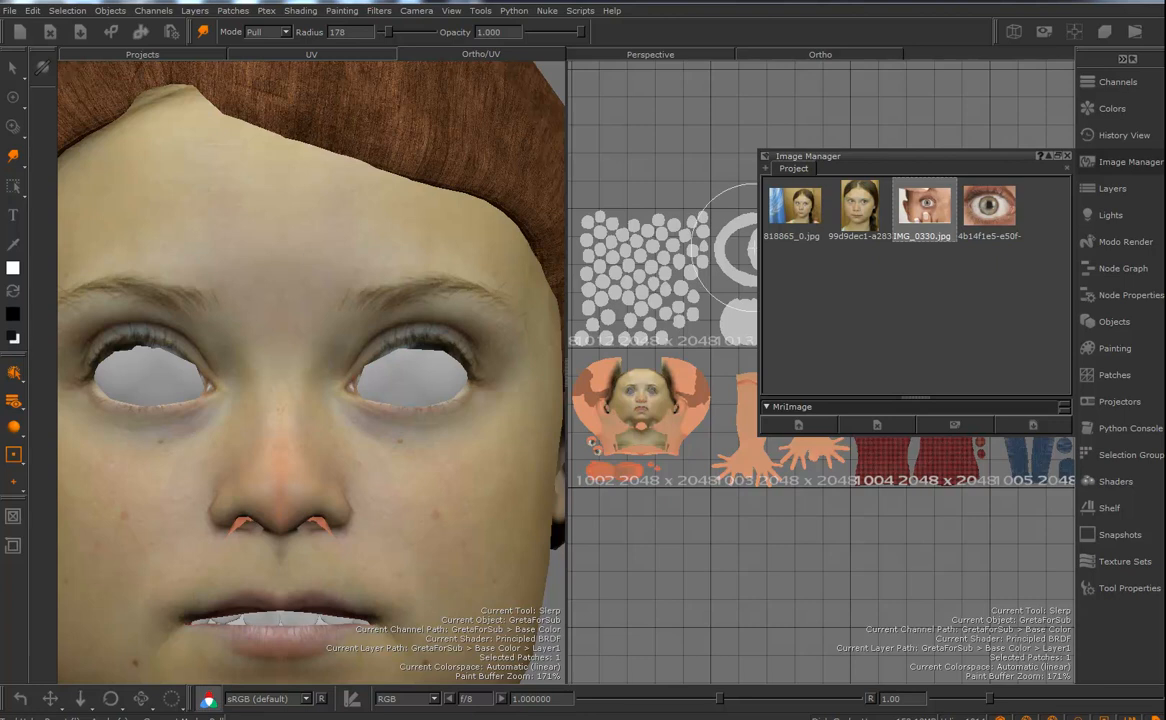
- Make the wireframe visible on the model through the Display Properties
{"action": "right_click", "coordinate": [385, 190]}
{"action": "mouse_move", "coordinate": [421, 431]}
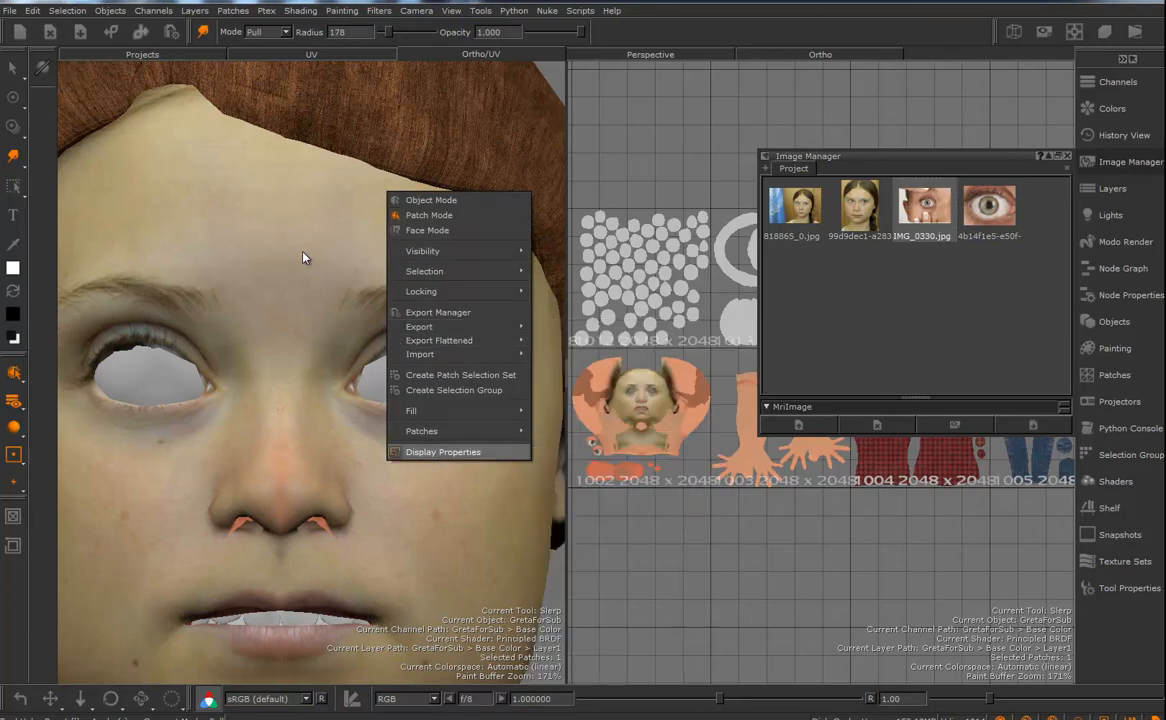
{"action": "left_click", "coordinate": [443, 452]}
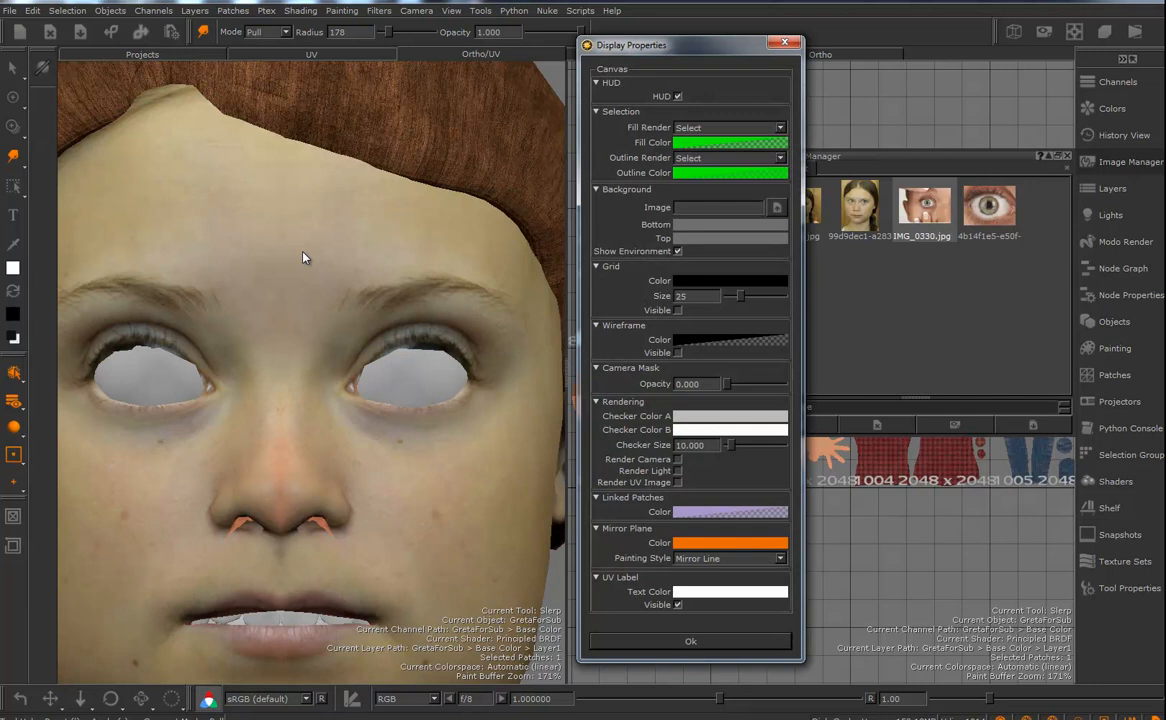
{"action": "left_click", "coordinate": [678, 353]}
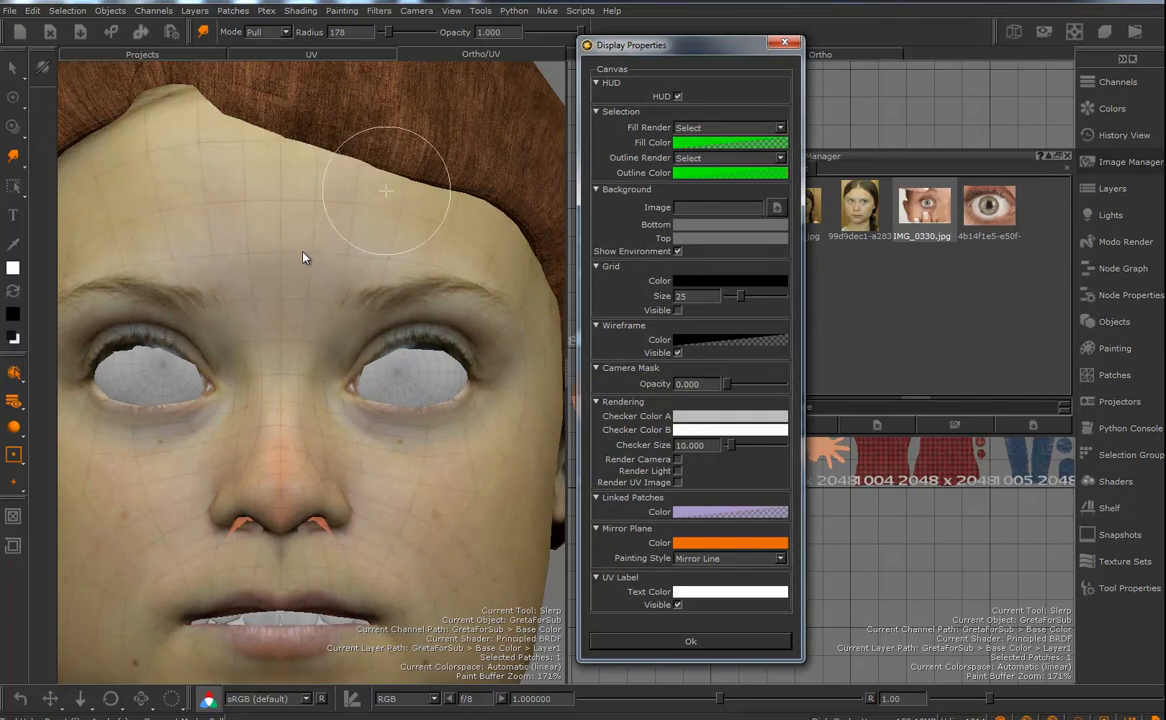
{"action": "left_click", "coordinate": [690, 641]}
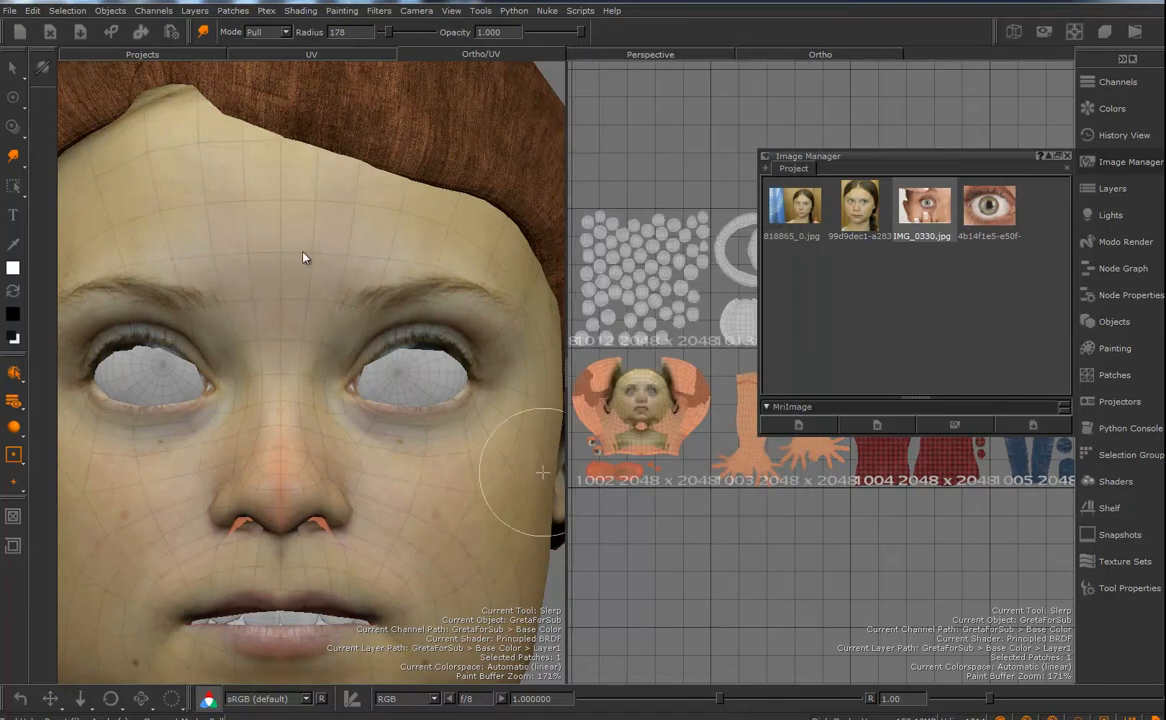
- Load the cropped eye image into Paint Through, then scale and position it over the model's eye beside the parted hairline
{"action": "left_click_drag", "start_coordinate": [989, 207], "coordinate": [233, 370]}
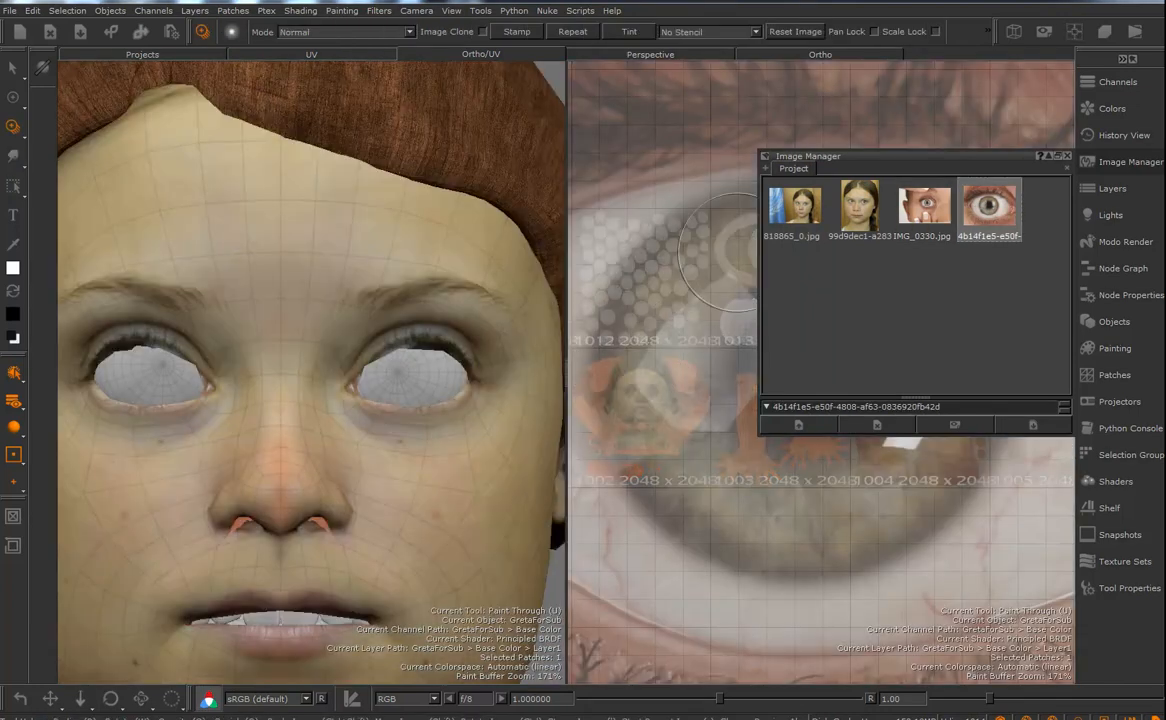
{"action": "left_click", "coordinate": [1067, 156]}
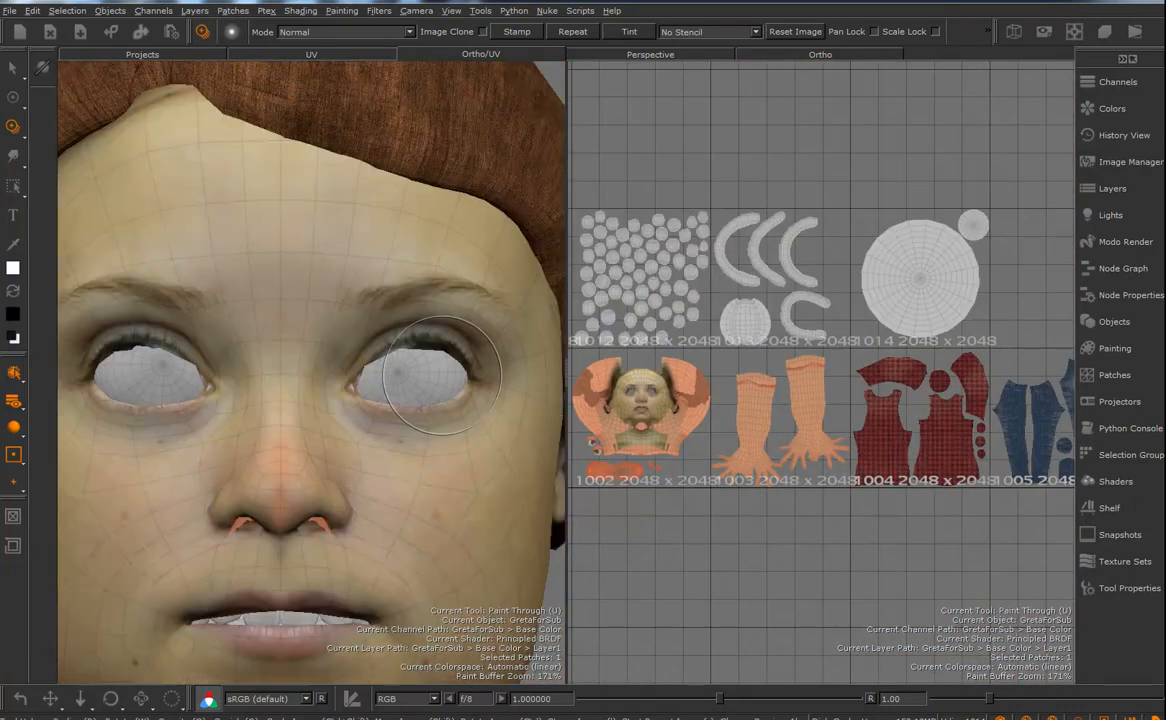
{"action": "mouse_move", "coordinate": [303, 252]}
{"action": "middle_mouse_down", "text": "alt"}
{"action": "mouse_move", "coordinate": [267, 253]}
{"action": "mouse_move", "coordinate": [300, 252]}
{"action": "middle_mouse_up", "text": "alt"}
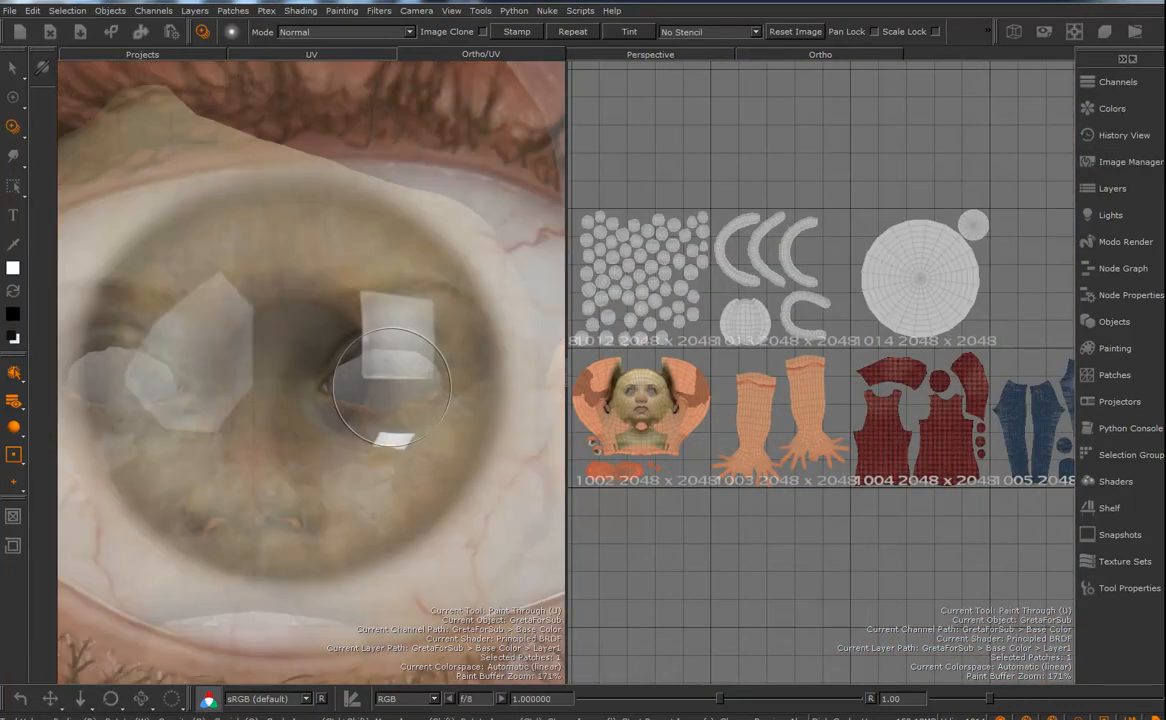
{"action": "mouse_move", "coordinate": [419, 385]}
{"action": "left_mouse_down", "text": "ctrl+shift"}
{"action": "mouse_move", "coordinate": [187, 395]}
{"action": "mouse_move", "coordinate": [390, 387]}
{"action": "mouse_move", "coordinate": [352, 388]}
{"action": "left_mouse_up", "text": "ctrl+shift"}
{"action": "left_click_drag", "start_coordinate": [371, 382], "coordinate": [365, 390], "text": "shift"}
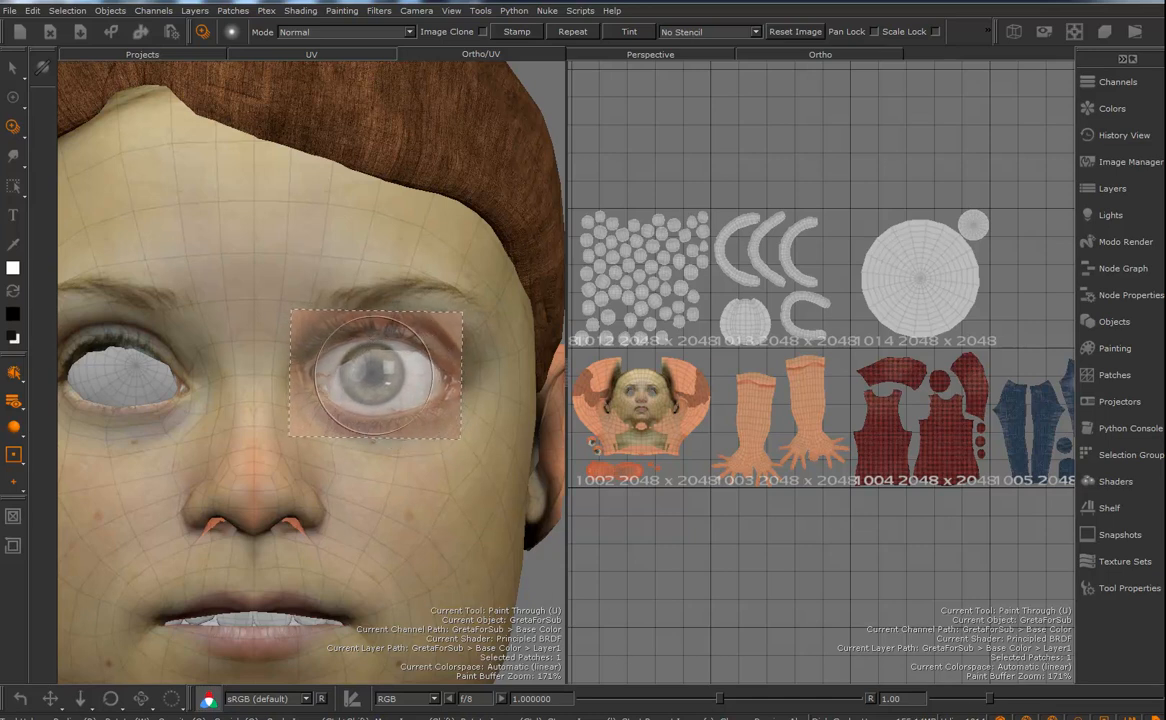
- Paint the iris and pupil from the eye image onto the eyeball and bake them into patch 1014
{"action": "key", "text": "b"}
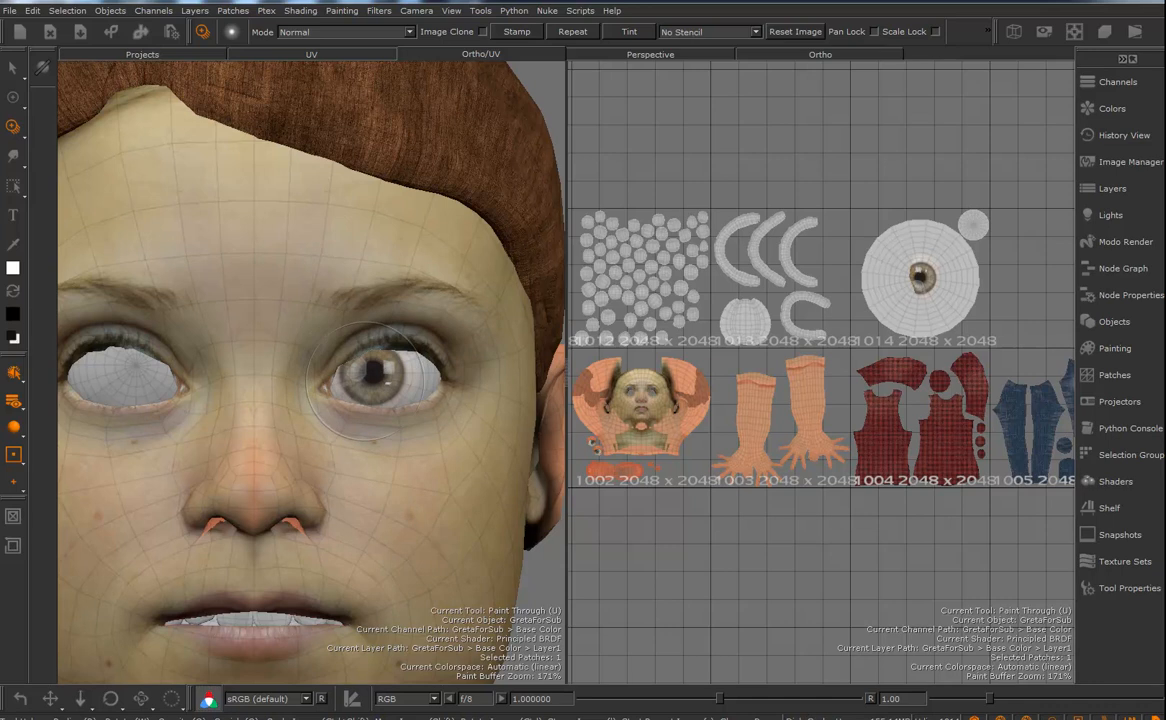
{"action": "left_click_drag", "start_coordinate": [371, 370], "coordinate": [366, 370]}
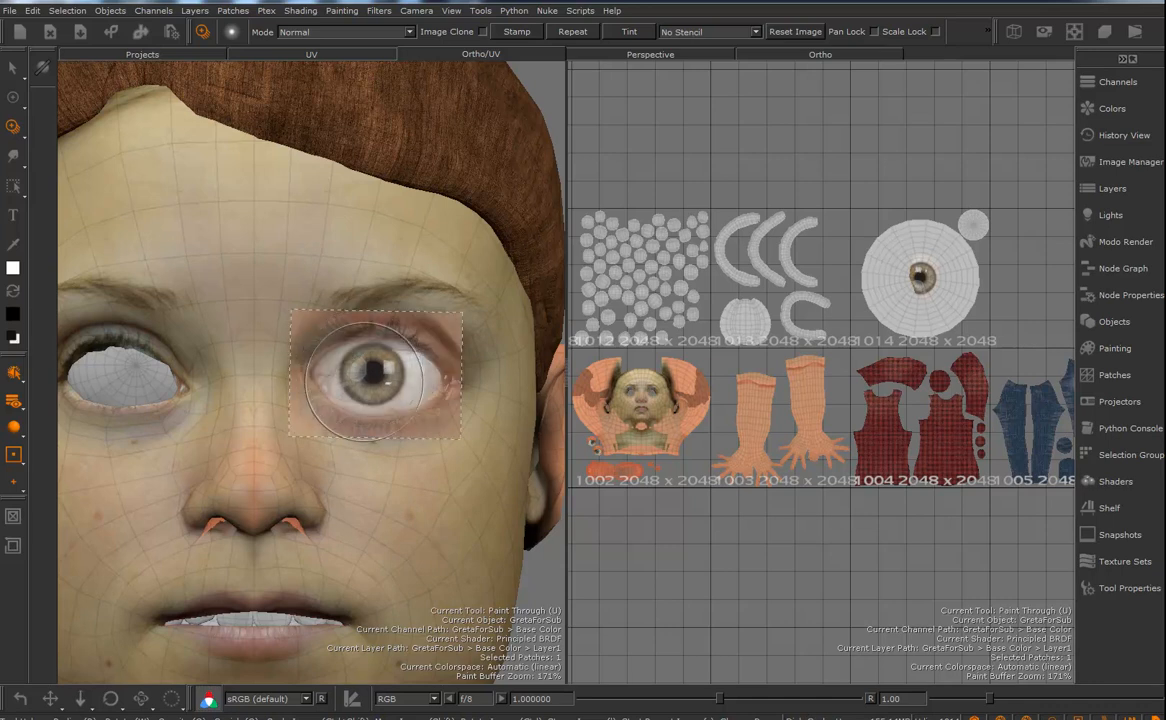
{"action": "key", "text": "b"}
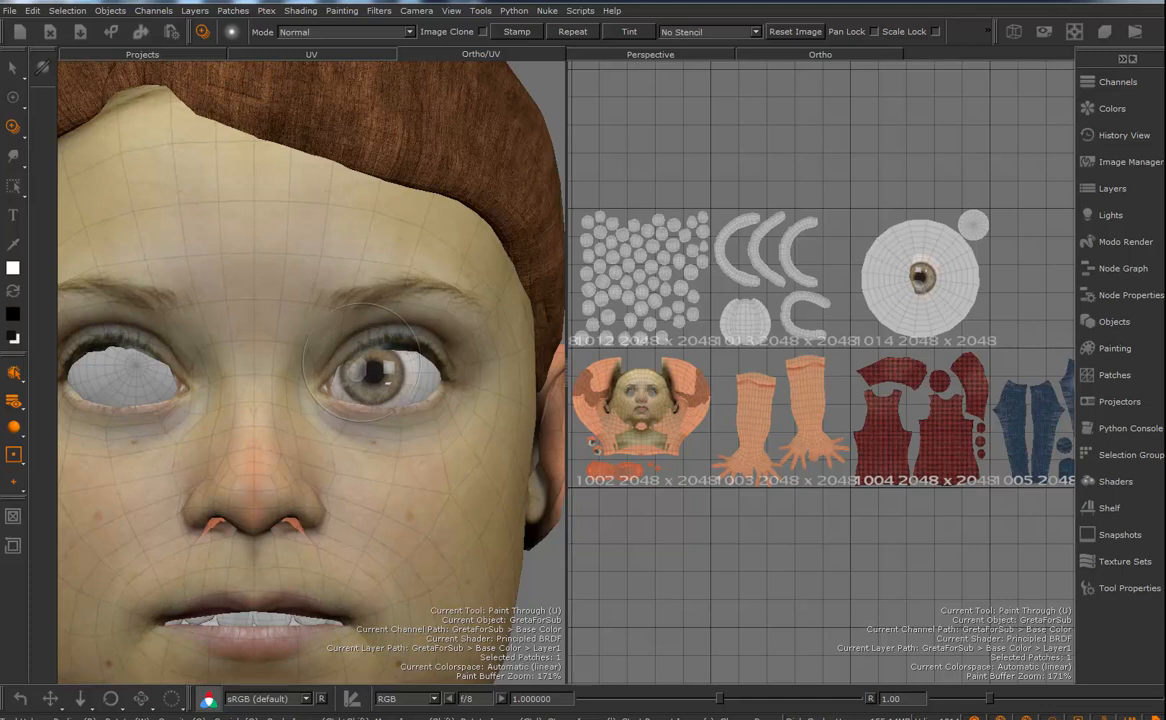
{"action": "left_click_drag", "start_coordinate": [362, 365], "coordinate": [381, 401]}
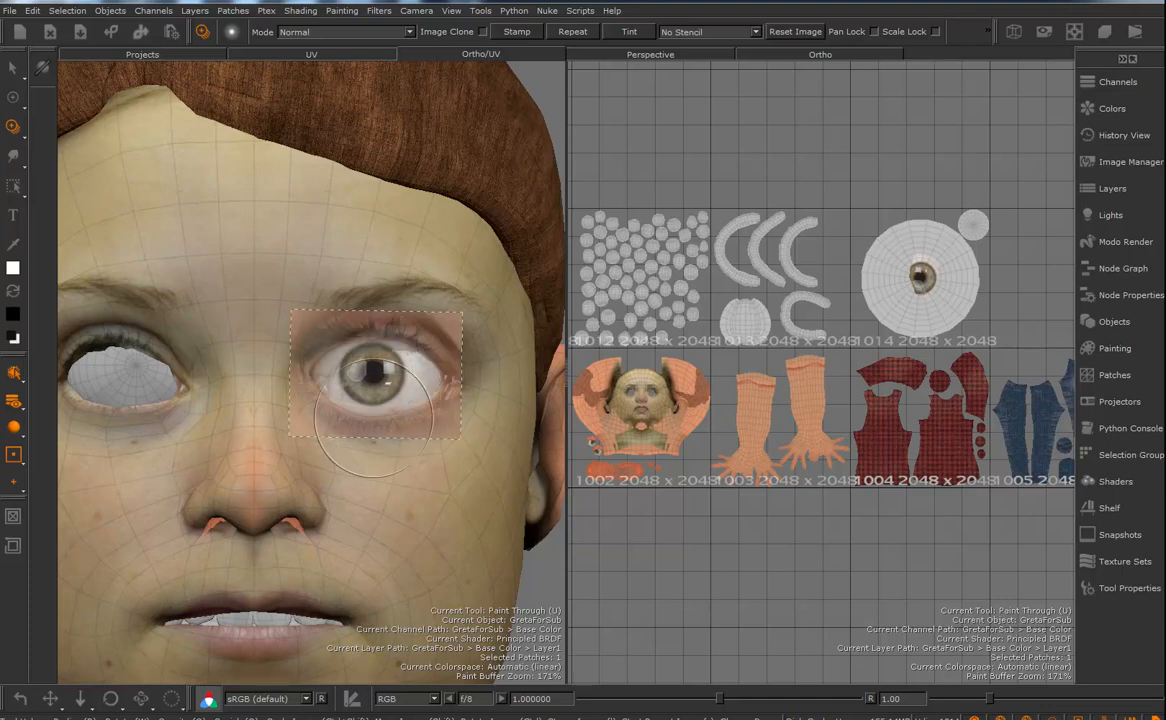
{"action": "mouse_move", "coordinate": [344, 377]}
{"action": "left_mouse_down"}
{"action": "mouse_move", "coordinate": [353, 347]}
{"action": "mouse_move", "coordinate": [380, 379]}
{"action": "left_mouse_up"}
- Hide all unselected patches so that only the eyeballs on patch 1014 remain displayed
{"action": "left_click", "coordinate": [68, 11]}
{"action": "mouse_move", "coordinate": [111, 11]}
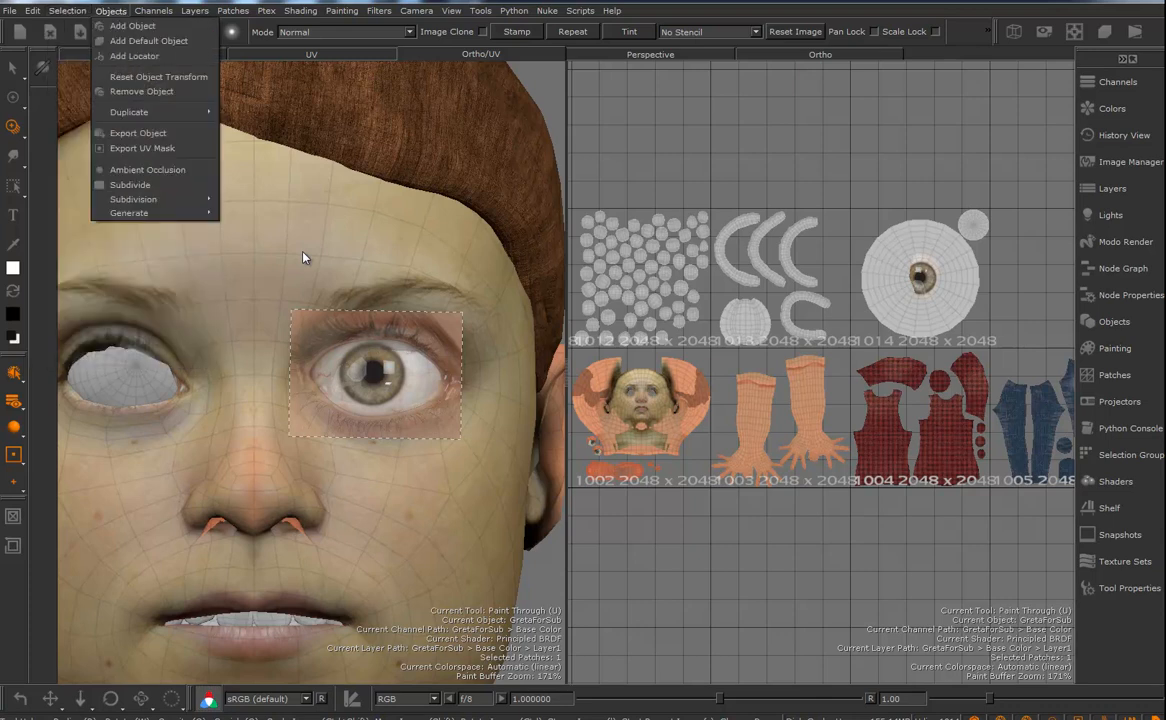
{"action": "mouse_move", "coordinate": [68, 11]}
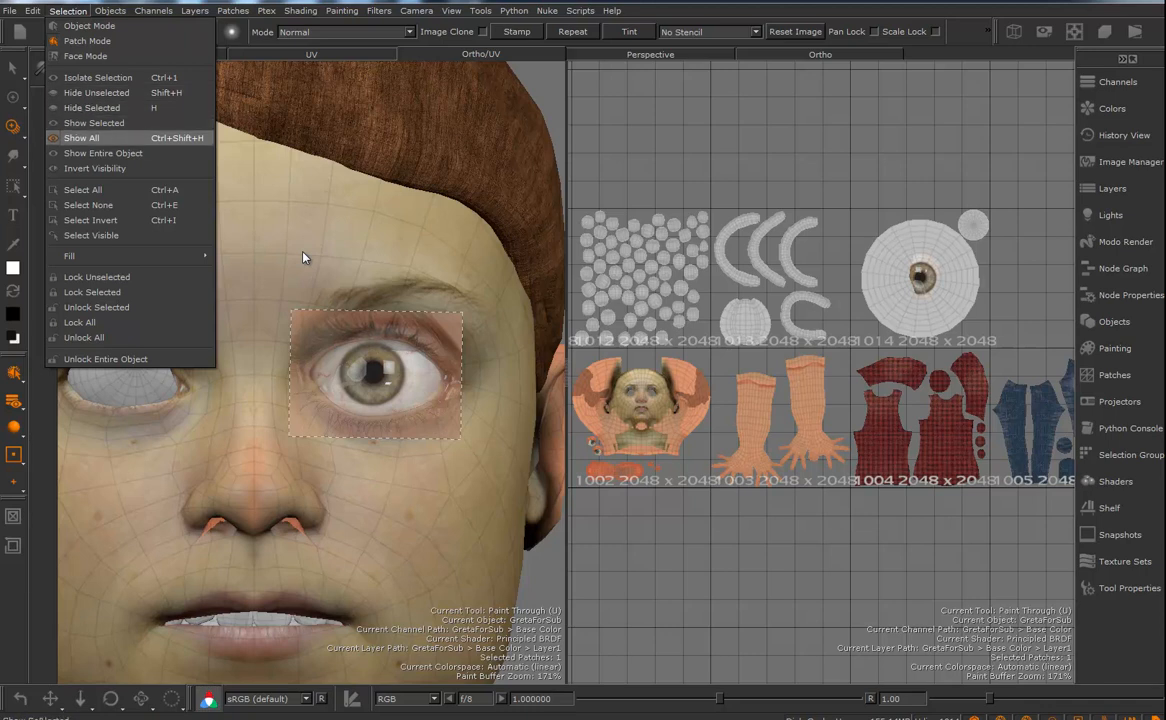
{"action": "left_click", "coordinate": [100, 92]}
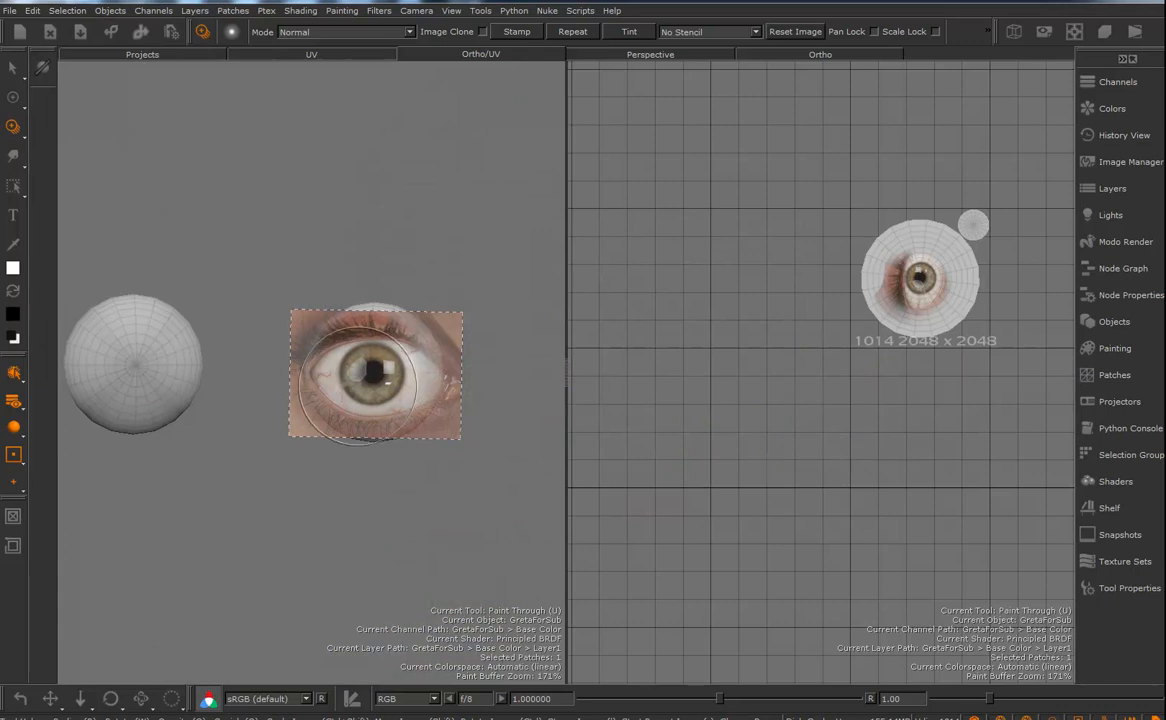
- Paint the rest of the eye image onto the isolated eyeball and bake it into patch 1014
{"action": "left_click_drag", "start_coordinate": [356, 383], "coordinate": [372, 372]}
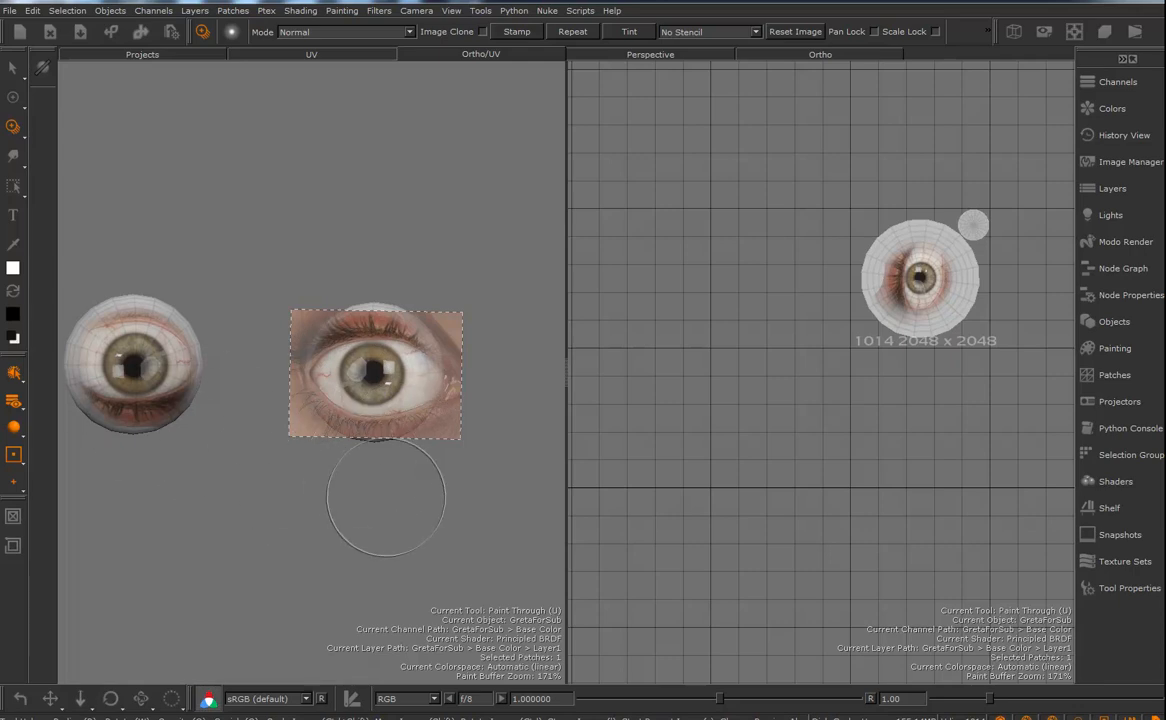
{"action": "left_click_drag", "start_coordinate": [302, 252], "coordinate": [302, 251], "text": "alt"}
{"action": "right_click_drag", "start_coordinate": [302, 251], "coordinate": [302, 252], "text": "alt"}
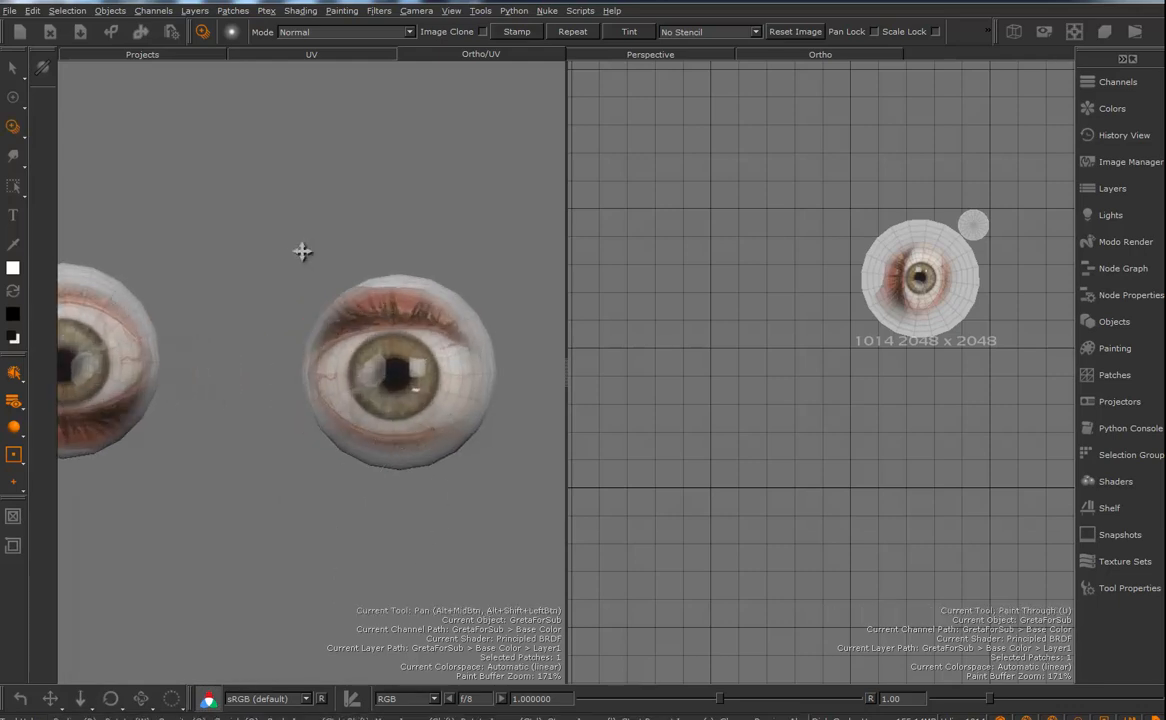
{"action": "middle_click_drag", "start_coordinate": [385, 494], "coordinate": [404, 481], "text": "alt"}
{"action": "left_click_drag", "start_coordinate": [404, 481], "coordinate": [393, 479], "text": "alt"}
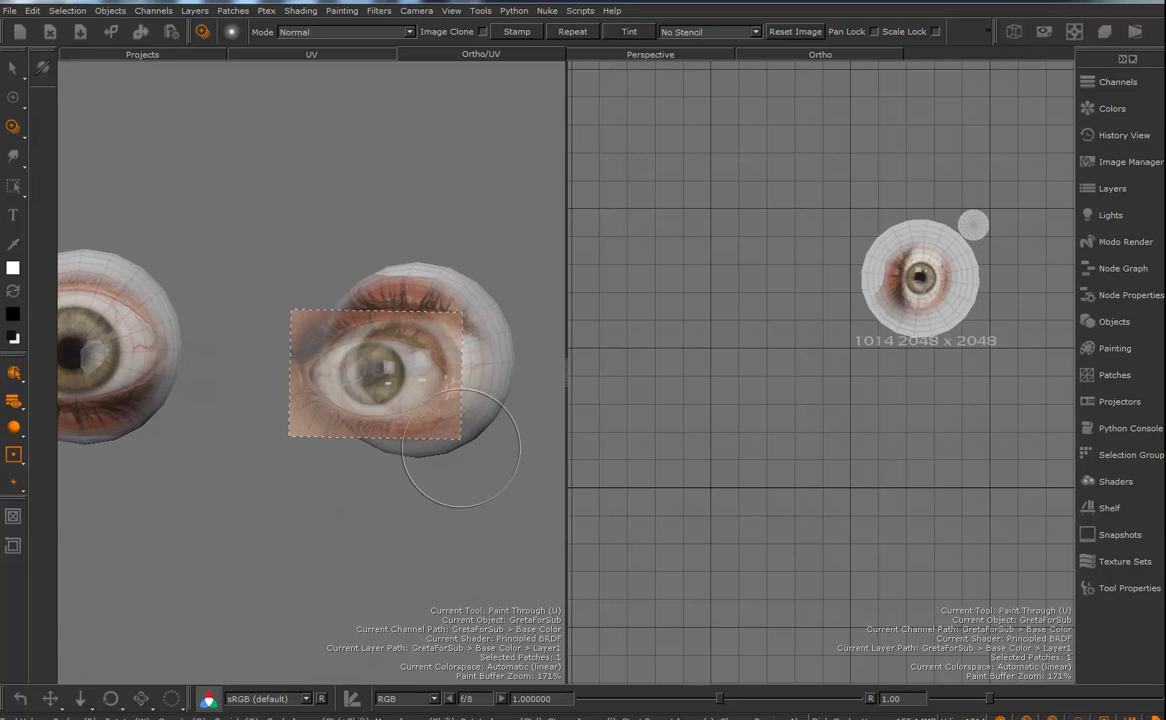
- Turn off the wireframe display on the eyeballs through the Display Properties
{"action": "right_click", "coordinate": [421, 407]}
{"action": "mouse_move", "coordinate": [470, 568]}
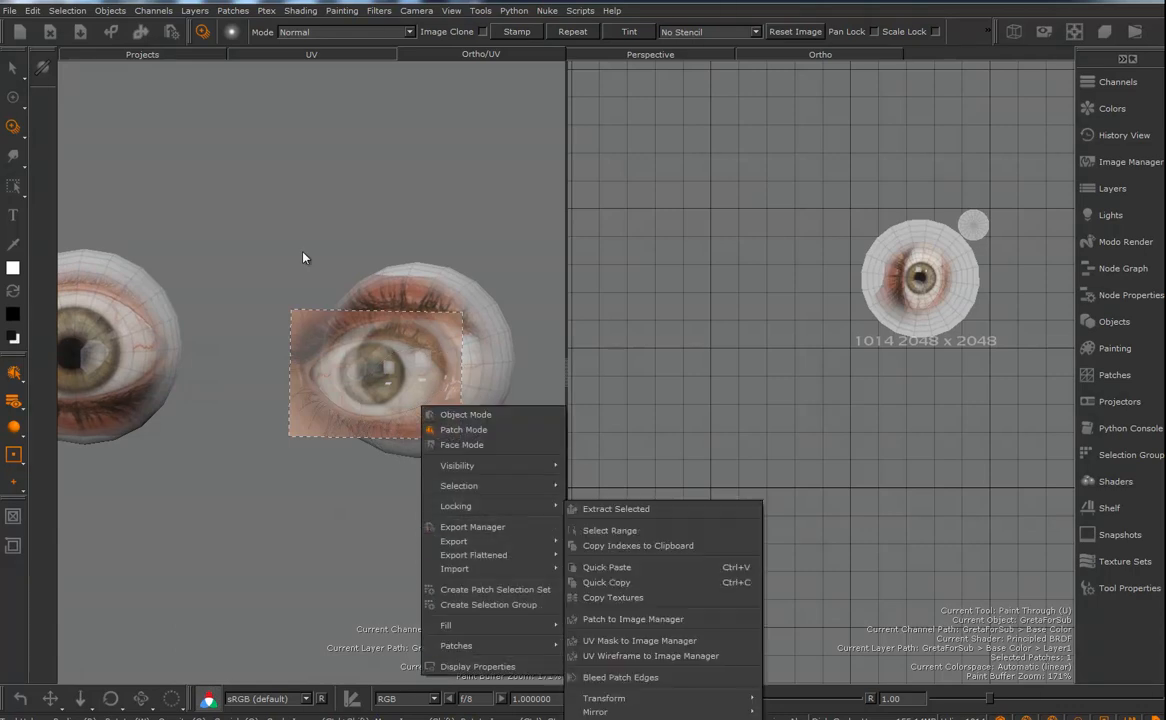
{"action": "left_click", "coordinate": [477, 667]}
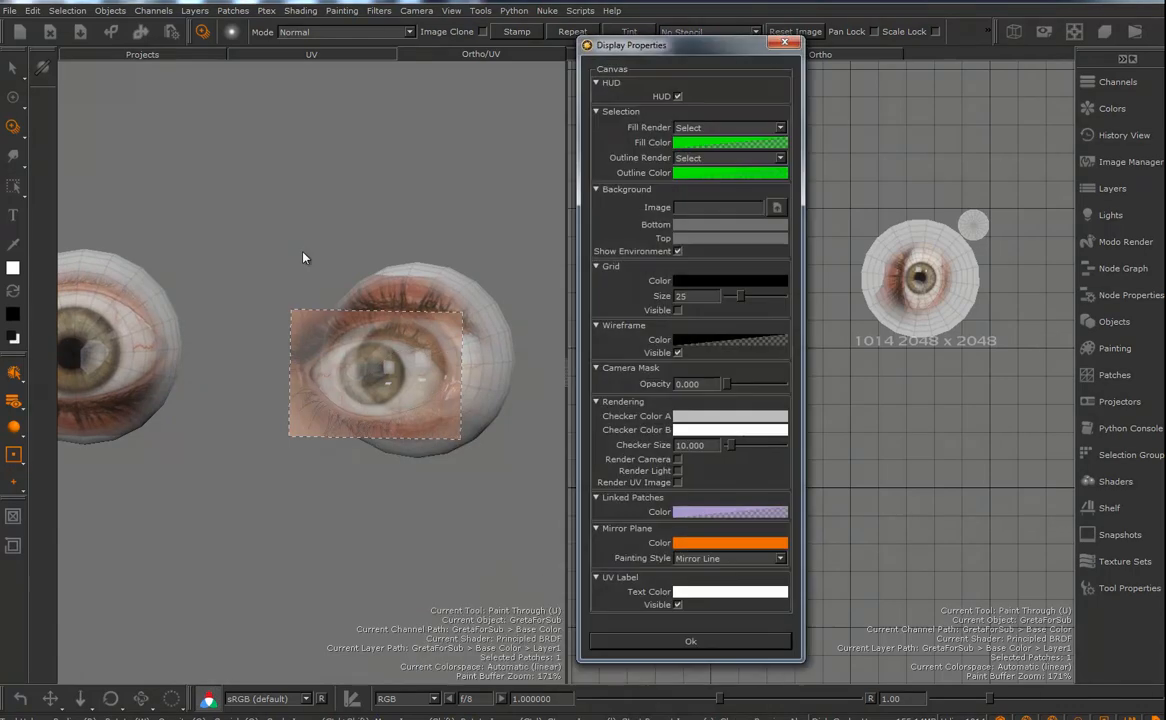
{"action": "key", "text": "w"}
{"action": "key", "text": "Return"}
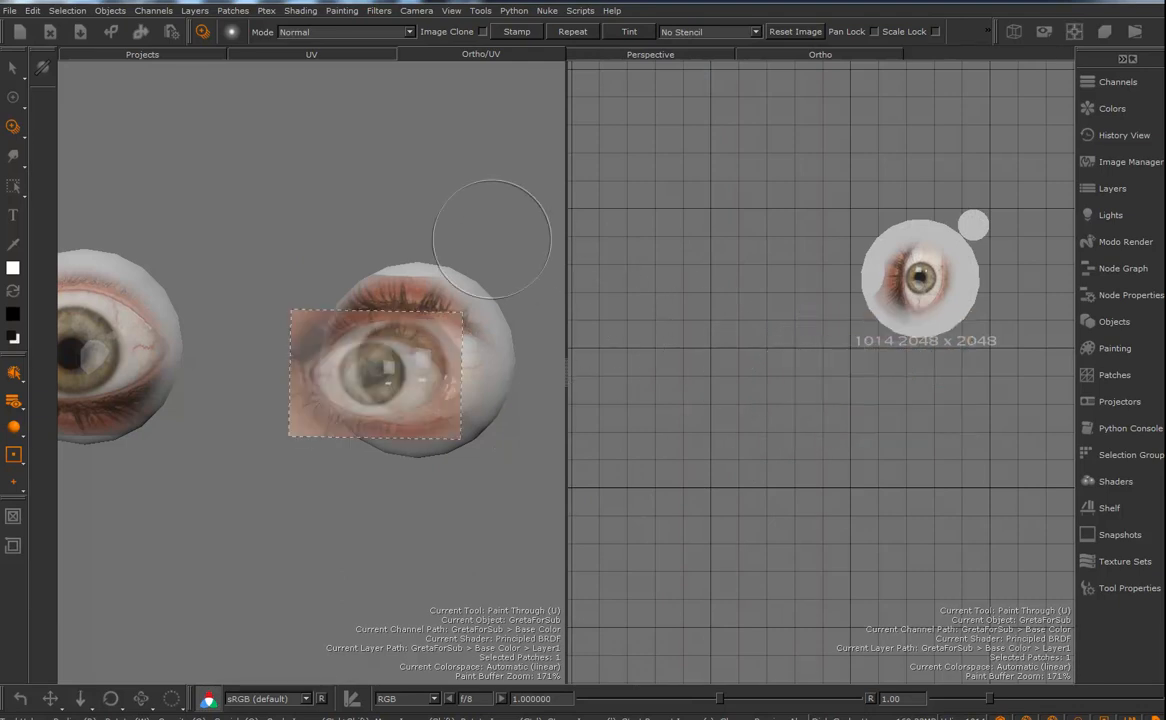
- Show all hidden patches of the character again
{"action": "scroll", "coordinate": [416, 208], "scroll_direction": "down", "scroll_amount": 3}
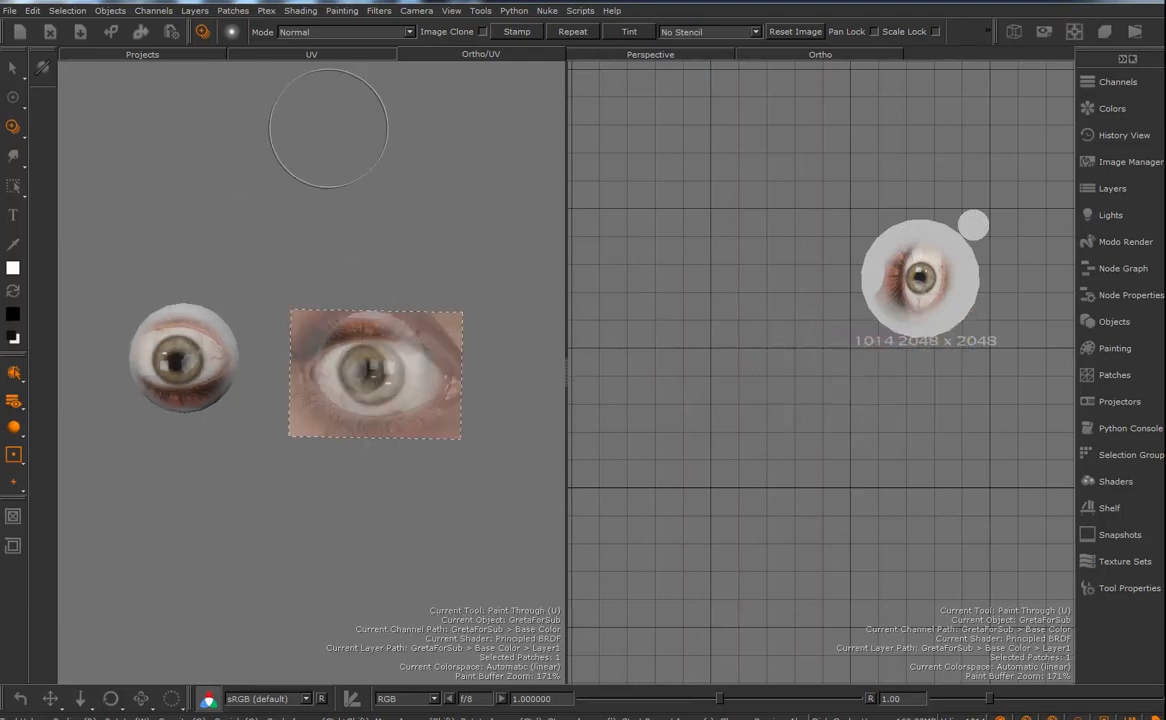
{"action": "left_click", "coordinate": [68, 11]}
{"action": "key", "text": "Down"}
{"action": "key", "text": "Down"}
{"action": "key", "text": "Down"}
{"action": "key", "text": "Down"}
{"action": "key", "text": "Down"}
{"action": "key", "text": "Up"}
{"action": "key", "text": "Up"}
{"action": "key", "text": "Up"}
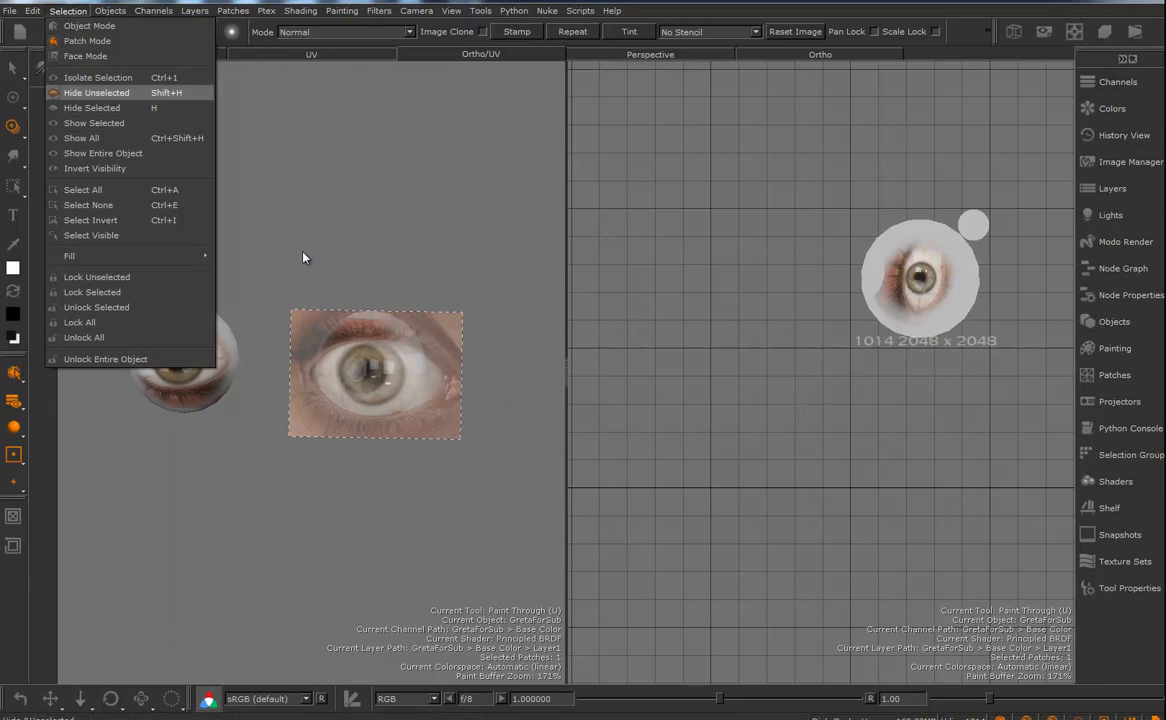
{"action": "key", "text": "Down"}
{"action": "key", "text": "Down"}
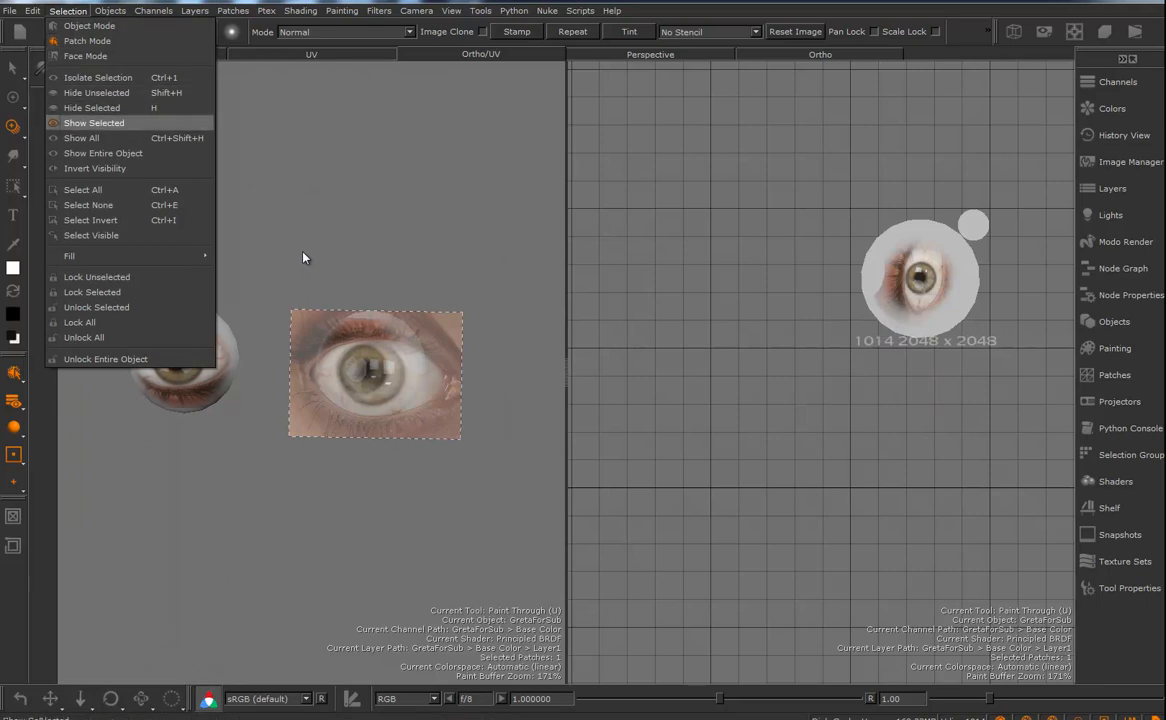
{"action": "key", "text": "Down"}
{"action": "key", "text": "Return"}
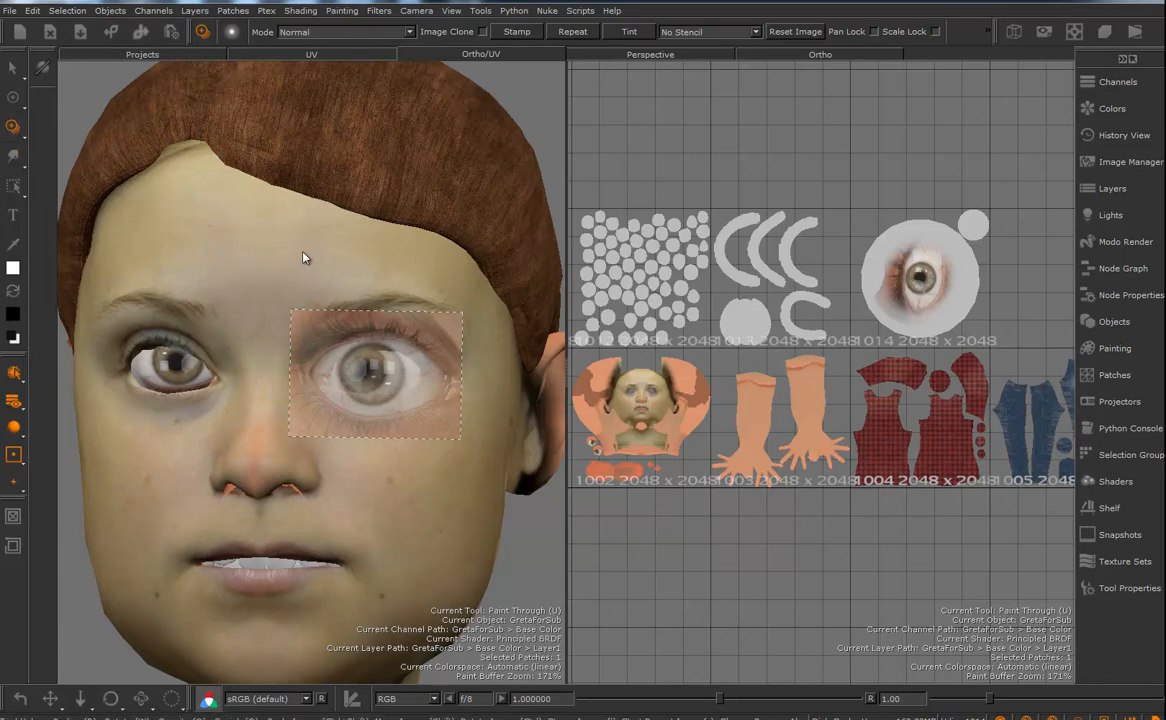
- Start a flattened export of the Base Color channel with G:/Maya_Projects/Greta_Project/sourceimages as the destination folder
{"action": "key", "text": "p"}
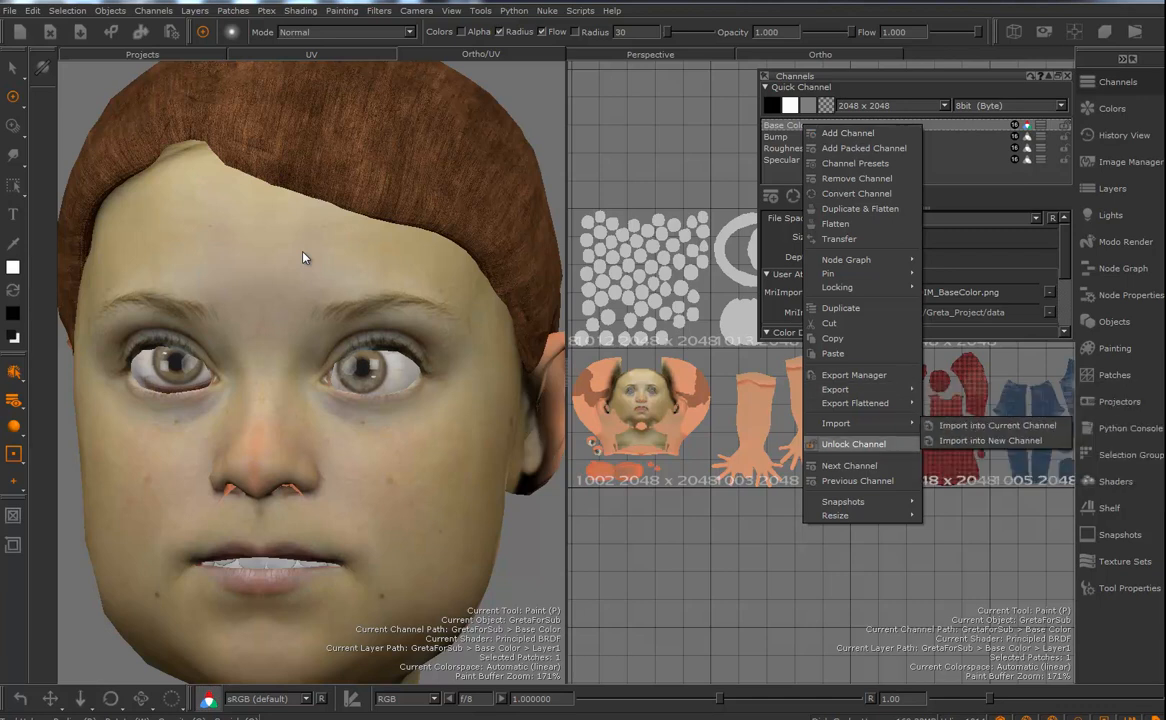
{"action": "mouse_move", "coordinate": [855, 403]}
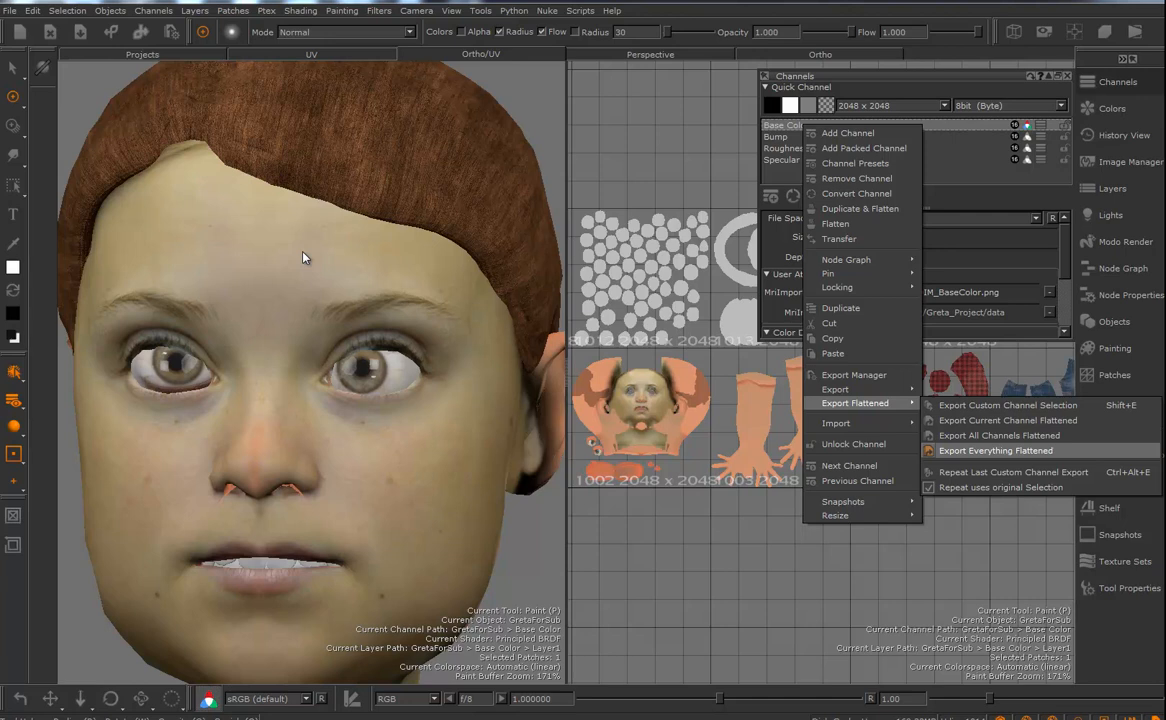
{"action": "left_click", "coordinate": [1008, 420]}
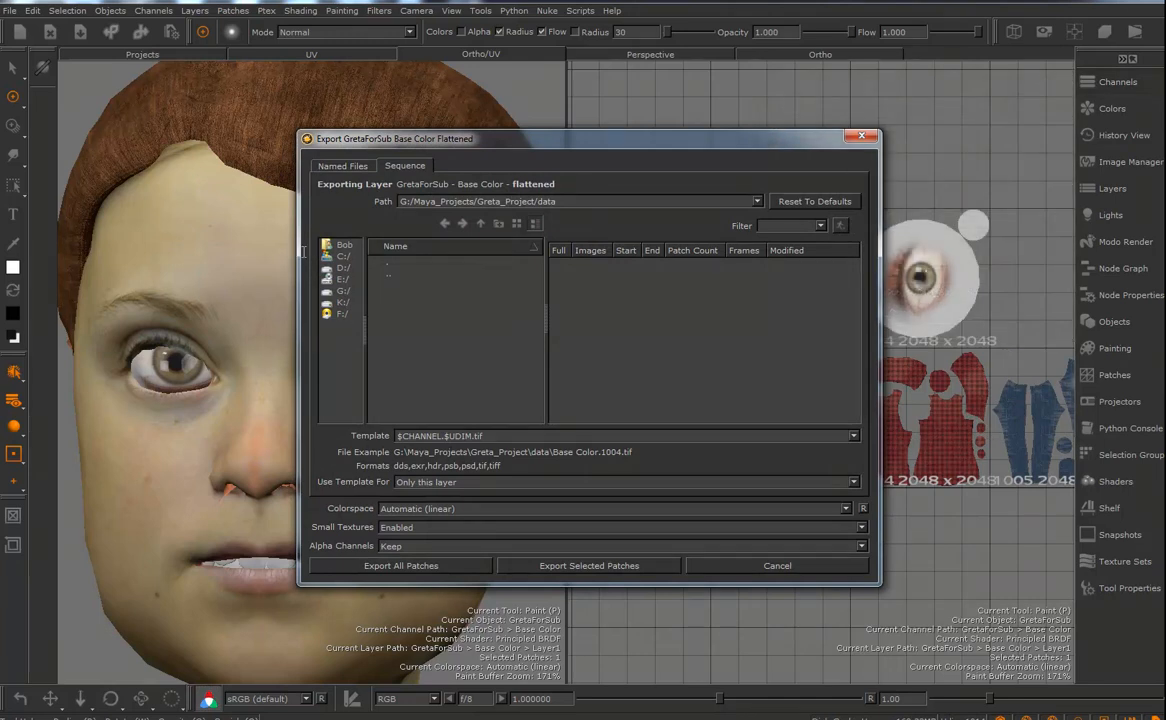
{"action": "key", "text": "alt+Down"}
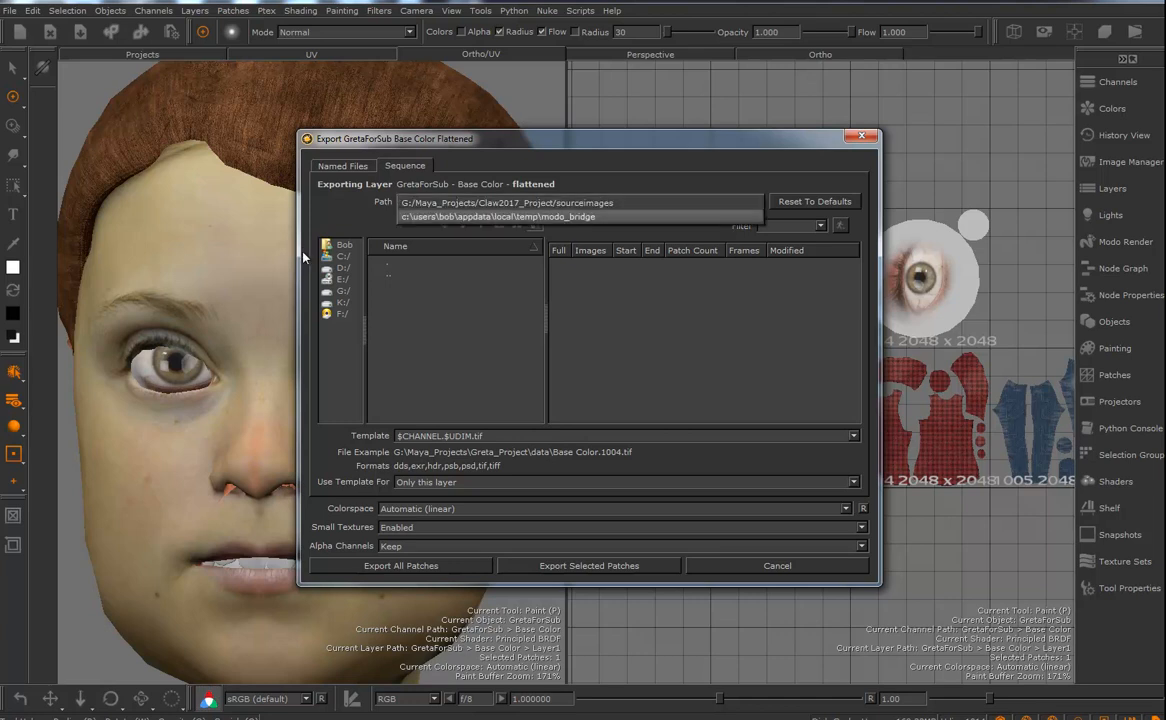
{"action": "key", "text": "Return"}
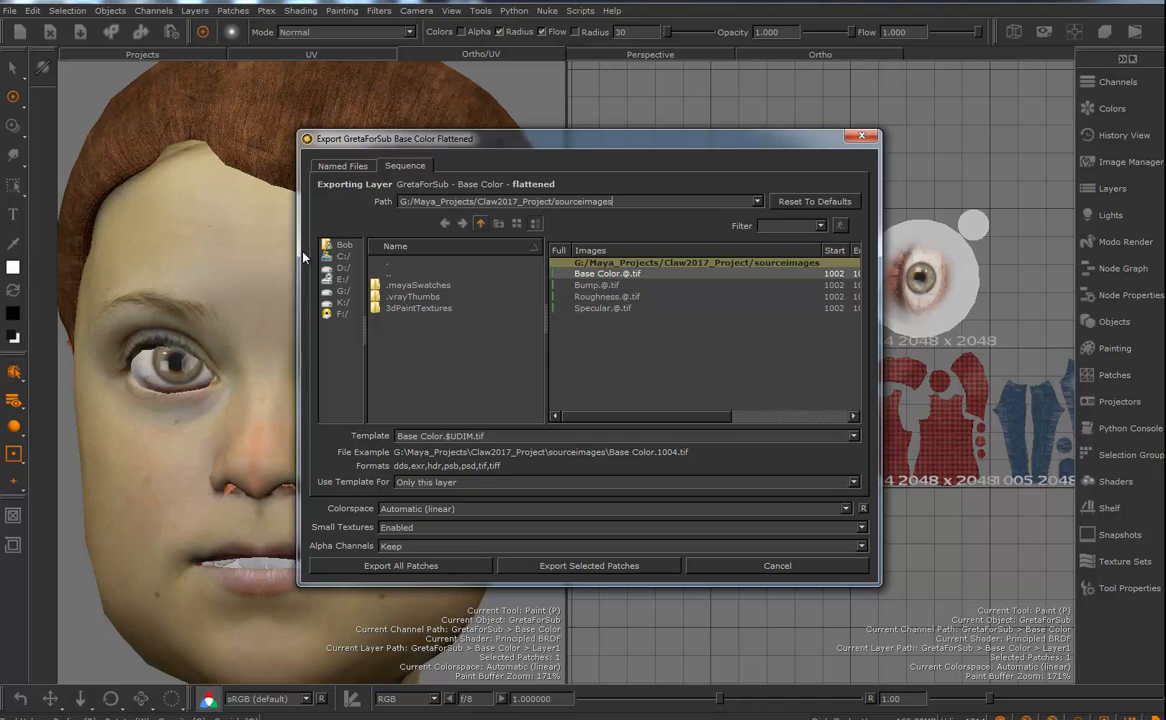
{"action": "left_click", "coordinate": [480, 223]}
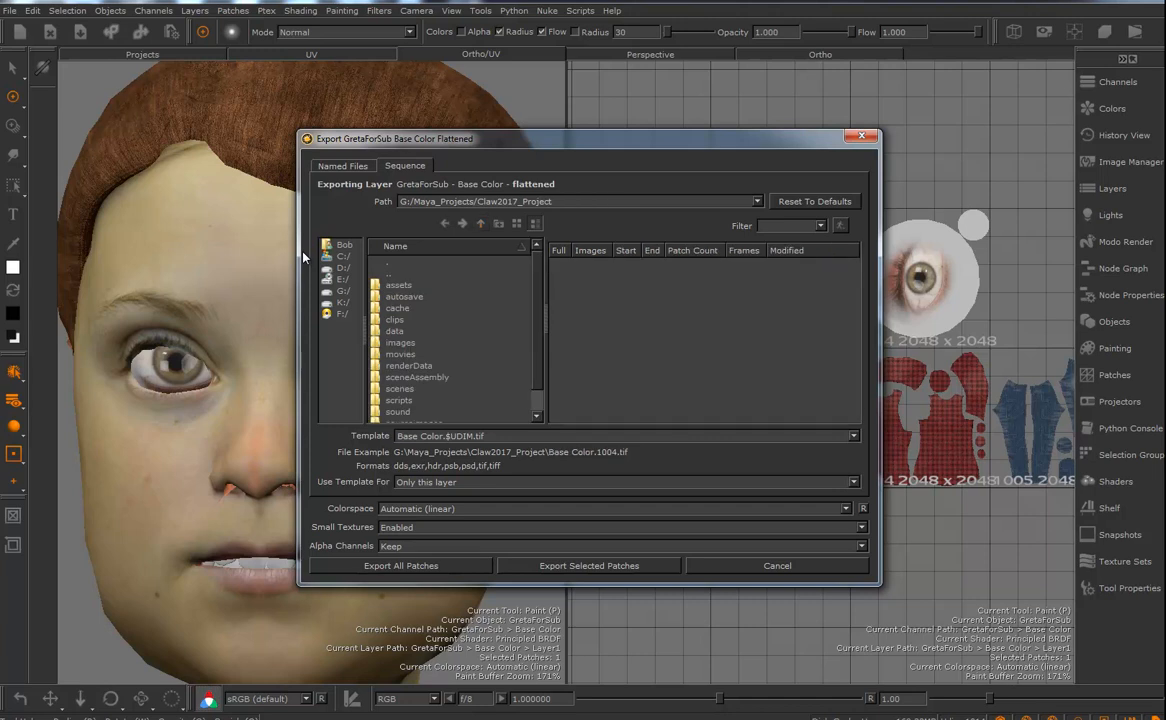
{"action": "left_click", "coordinate": [480, 223]}
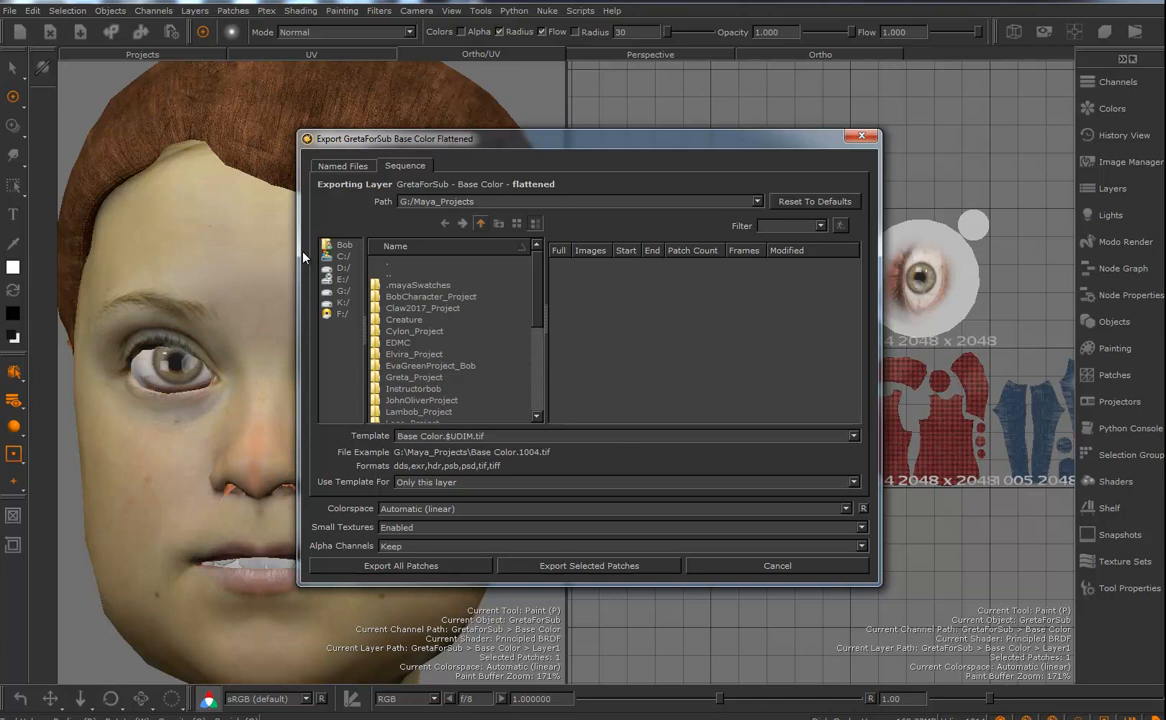
{"action": "double_click", "coordinate": [414, 377]}
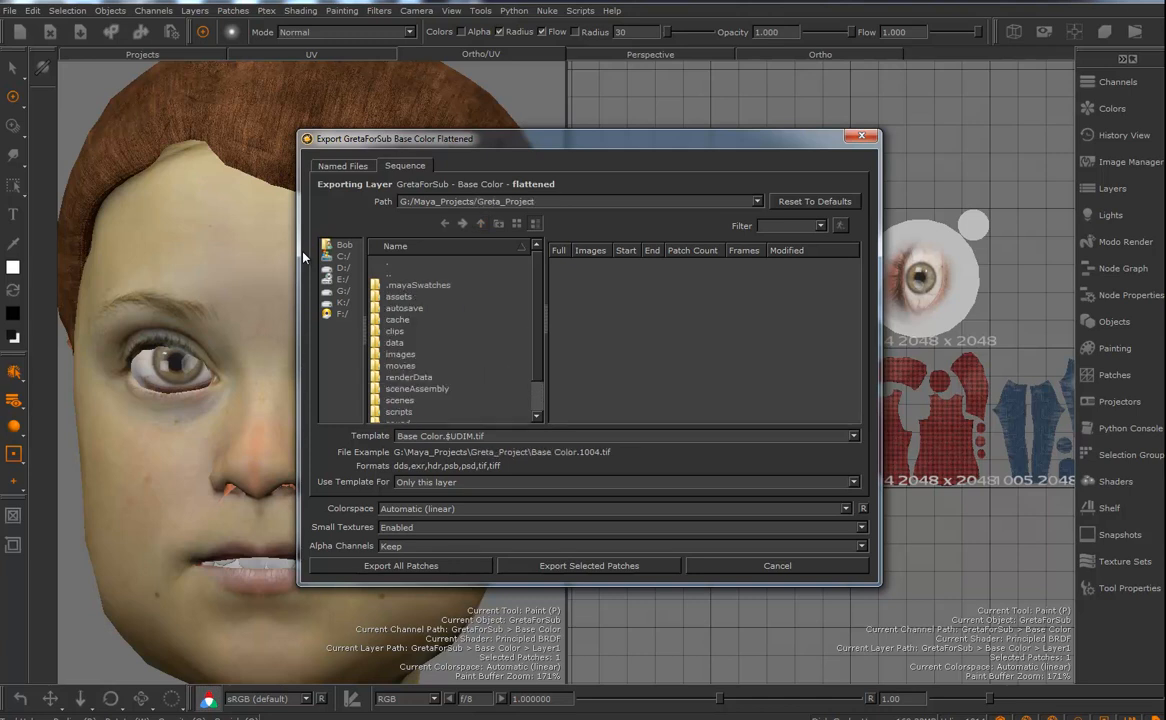
{"action": "scroll", "coordinate": [414, 380], "scroll_direction": "down", "scroll_amount": 1}
{"action": "double_click", "coordinate": [414, 400]}
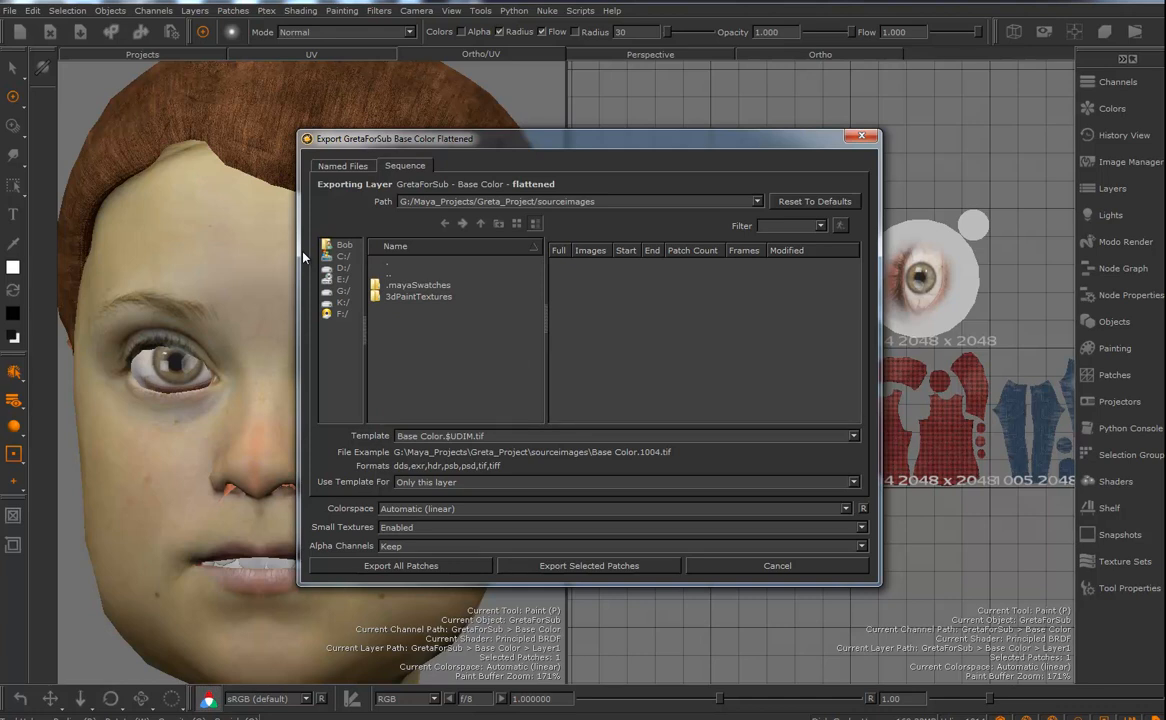
- Set the export colorspace to sRGB and export all patches of the flattened Base Color channel
{"action": "left_click", "coordinate": [610, 509]}
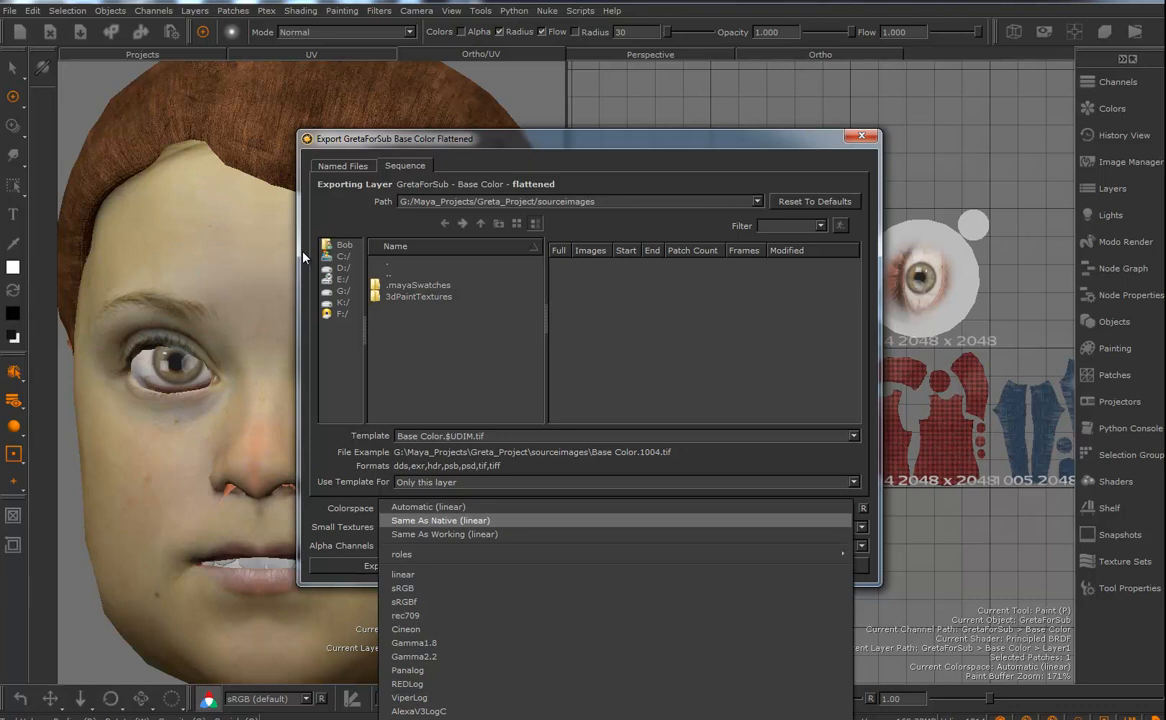
{"action": "key", "text": "Return"}
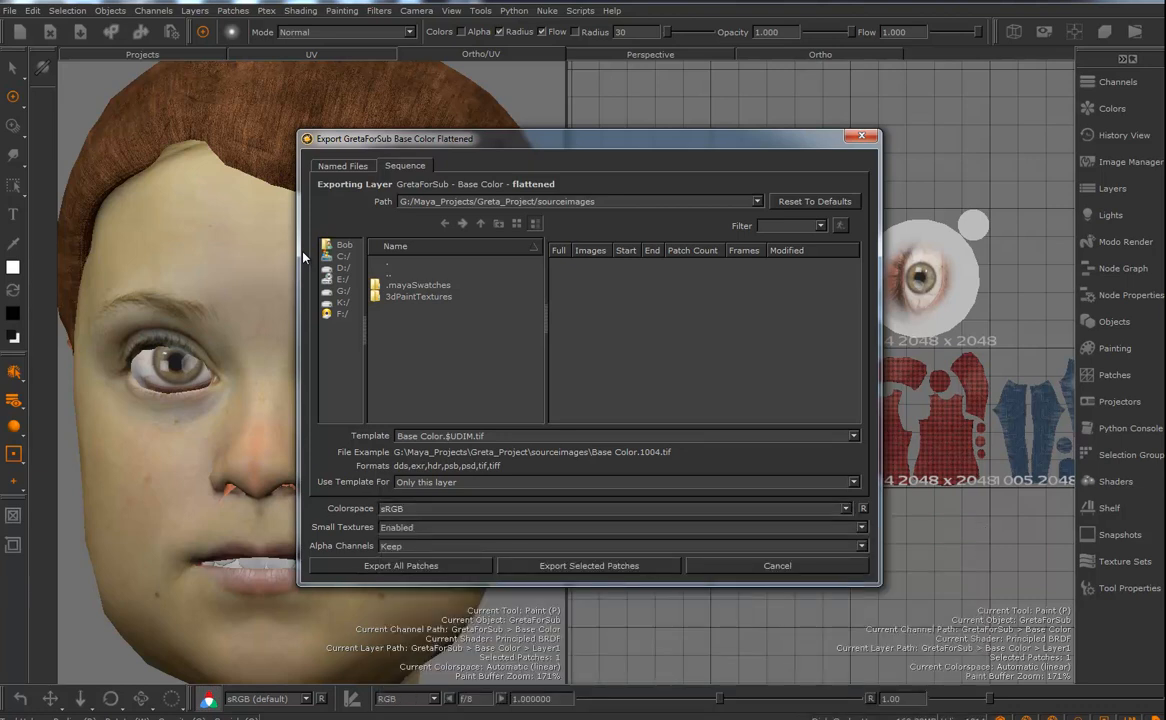
{"action": "left_click", "coordinate": [401, 566]}
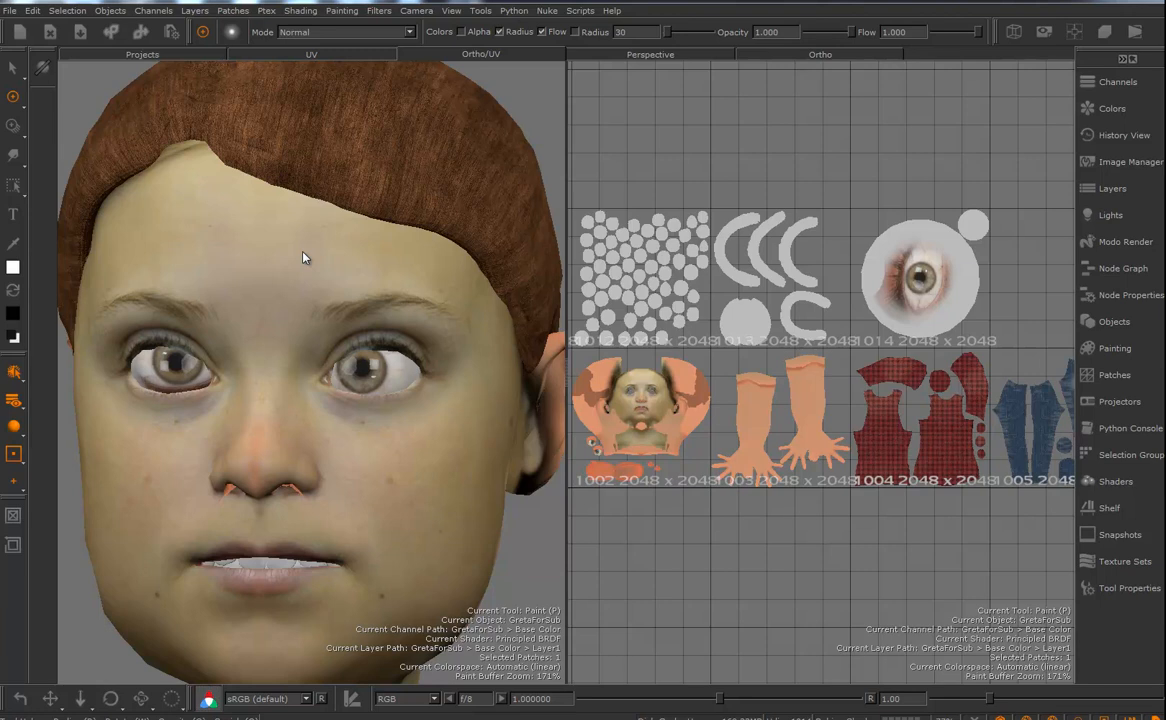
- Switch to Maya and open the attributes of the aiStandardSurface1 material assigned to the character's head
{"action": "mouse_move", "coordinate": [332, 718]}
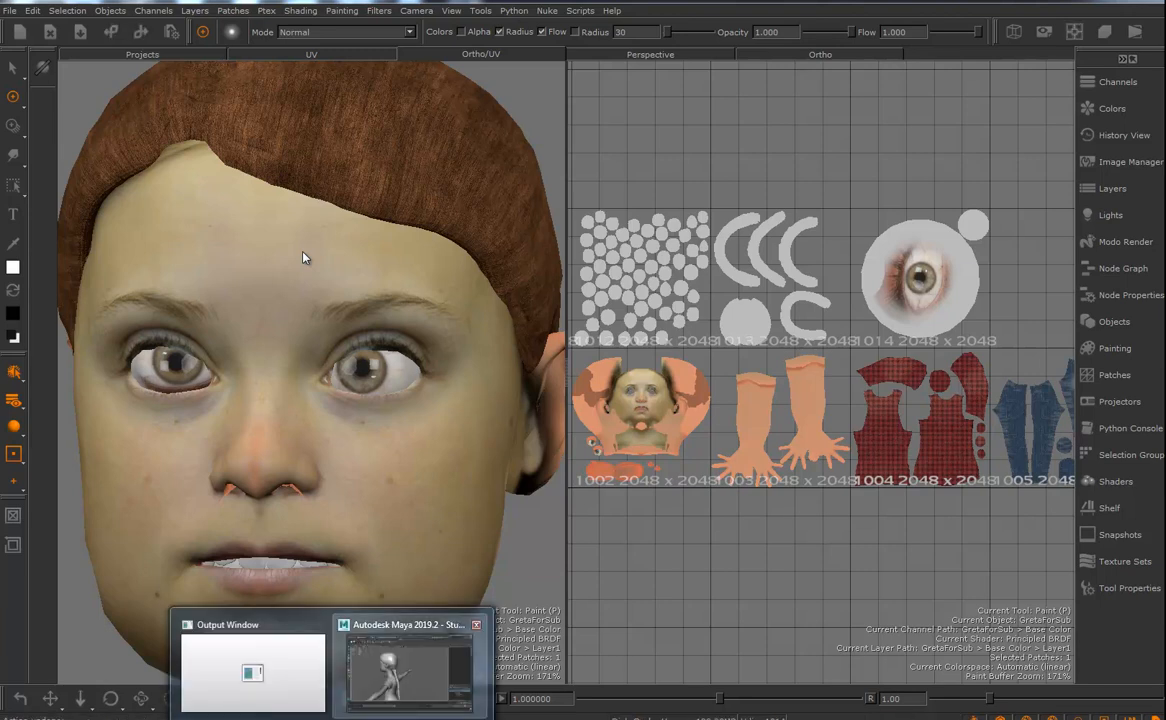
{"action": "mouse_move", "coordinate": [410, 672]}
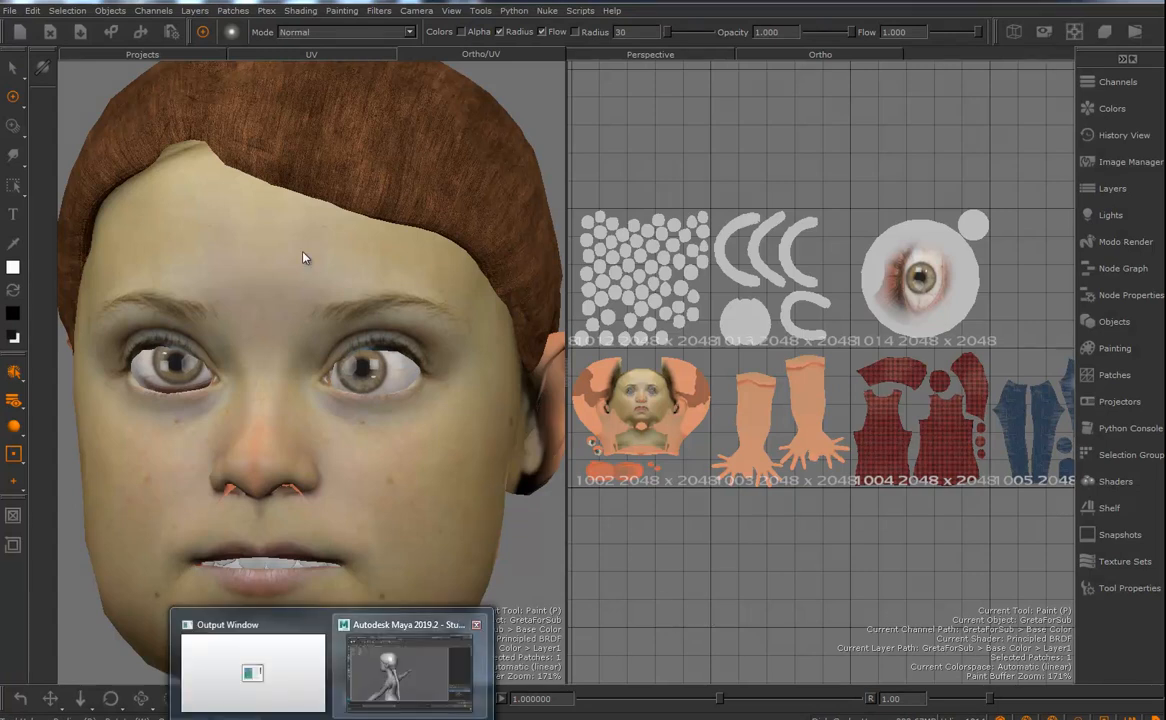
{"action": "left_click", "coordinate": [407, 652]}
{"action": "left_click_drag", "start_coordinate": [302, 252], "coordinate": [302, 256], "text": "alt"}
{"action": "right_click_drag", "start_coordinate": [302, 254], "coordinate": [301, 255], "text": "alt"}
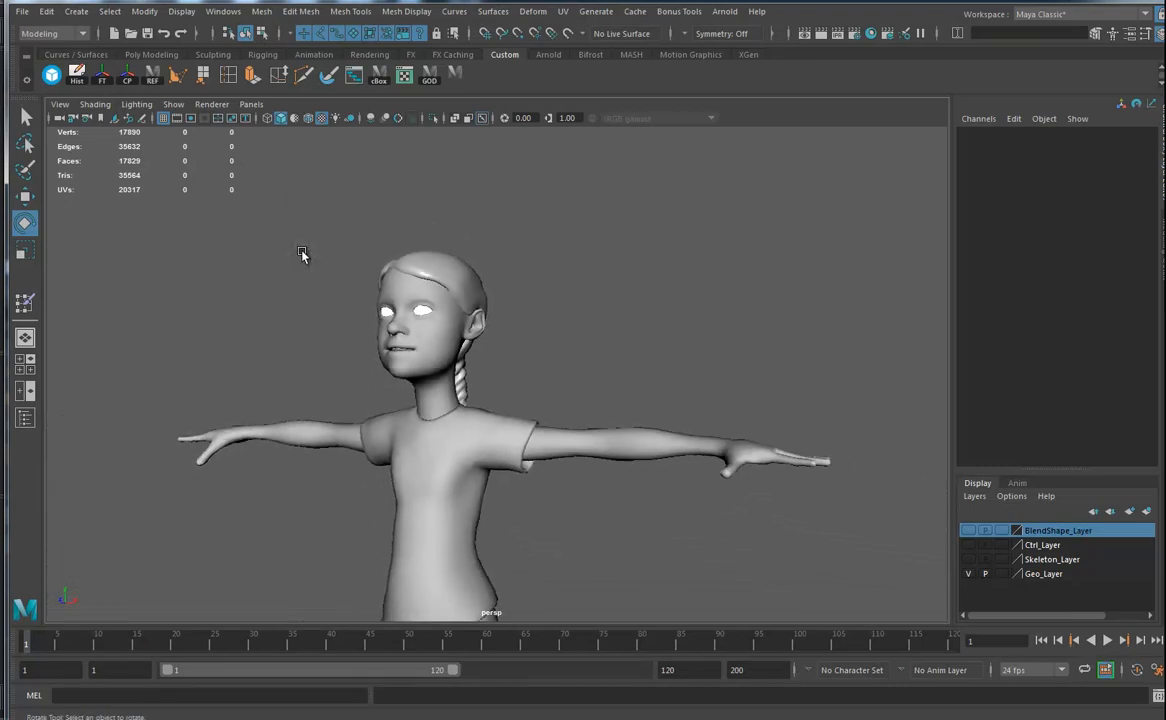
{"action": "middle_click_drag", "start_coordinate": [302, 255], "coordinate": [302, 254], "text": "alt"}
{"action": "left_click_drag", "start_coordinate": [302, 254], "coordinate": [302, 255], "text": "alt"}
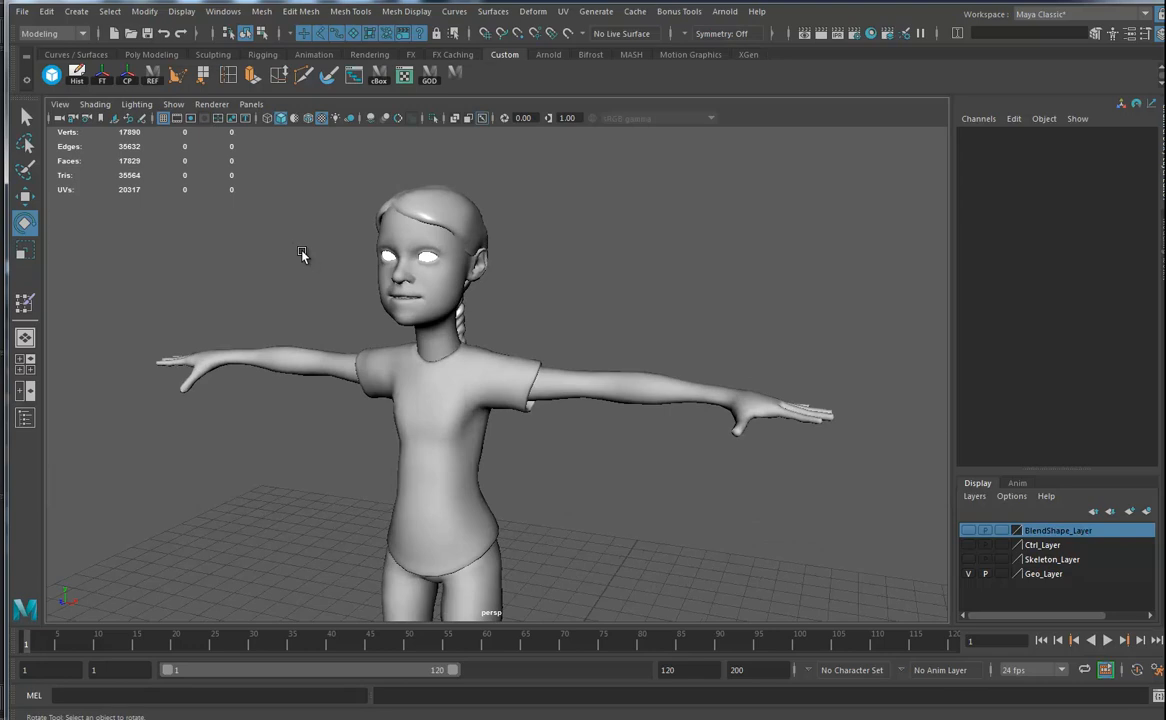
{"action": "left_click", "coordinate": [425, 290]}
{"action": "right_click_drag", "start_coordinate": [395, 232], "coordinate": [390, 583]}
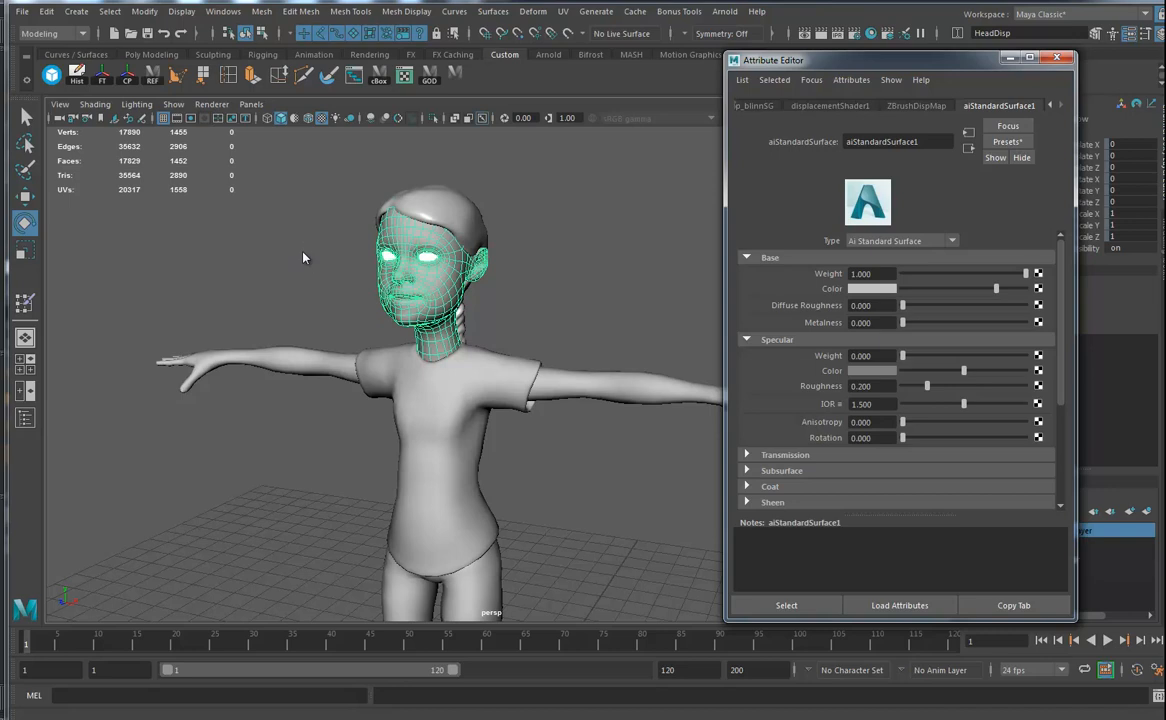
- Connect a file texture to the material's base color and load Base Color.1002.tif from sourceimages
{"action": "left_click", "coordinate": [1039, 288]}
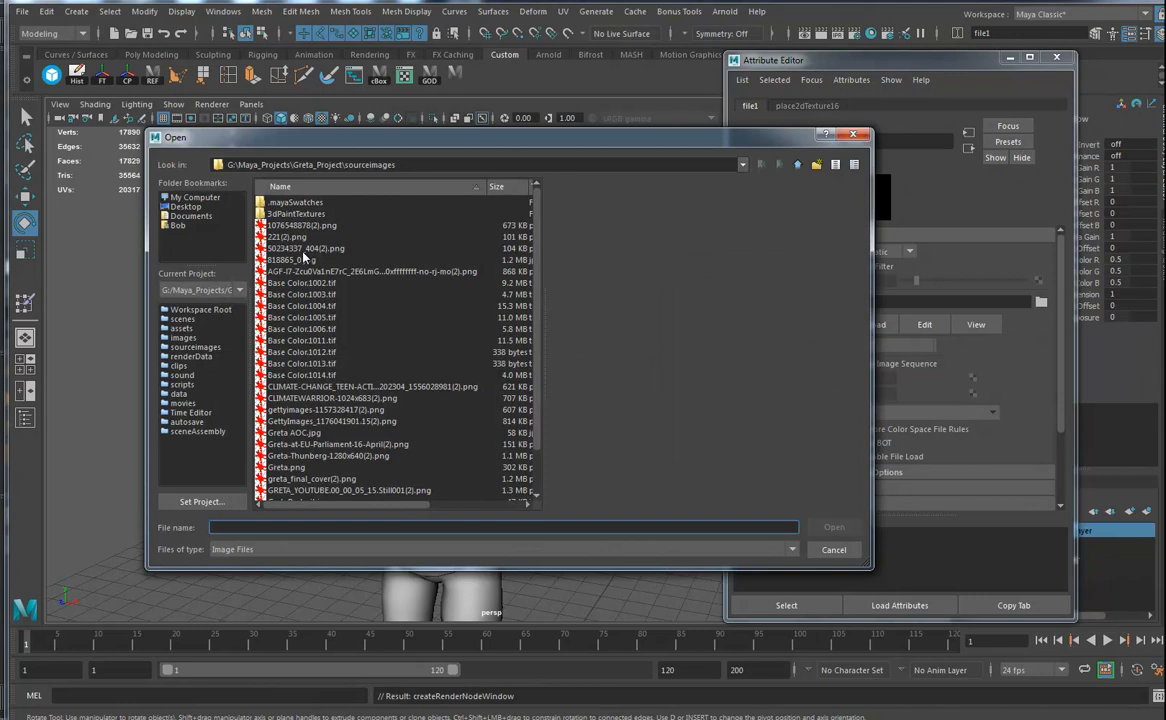
{"action": "left_click", "coordinate": [303, 283]}
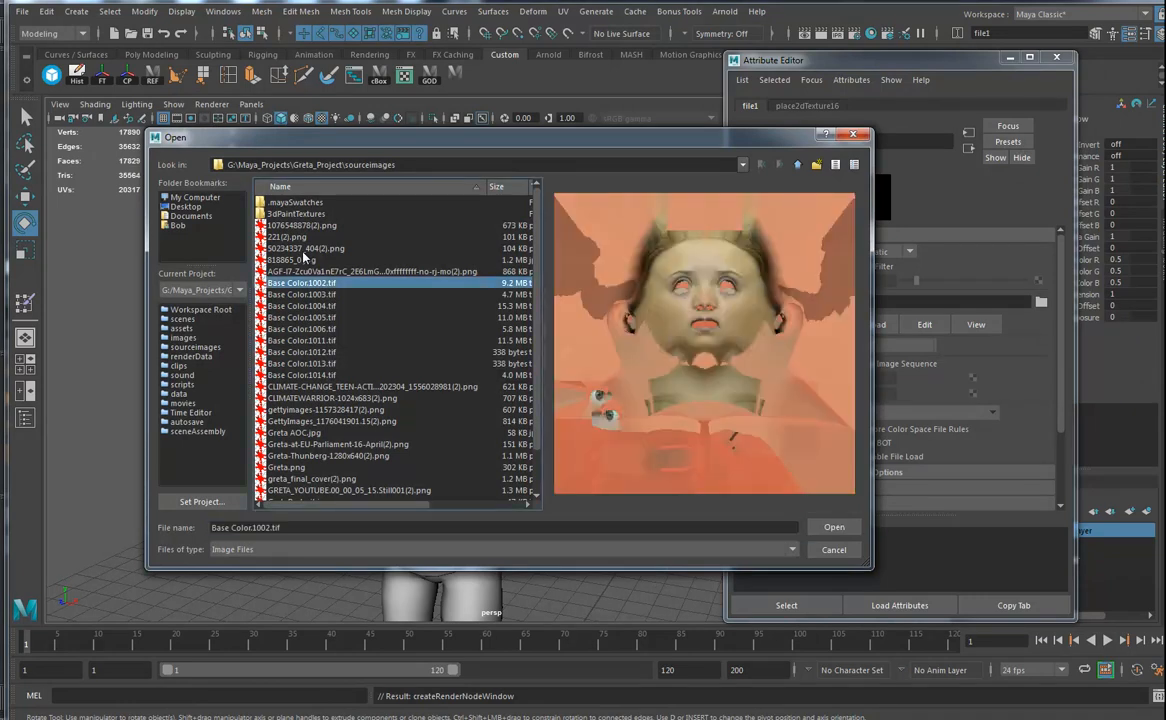
{"action": "key", "text": "Return"}
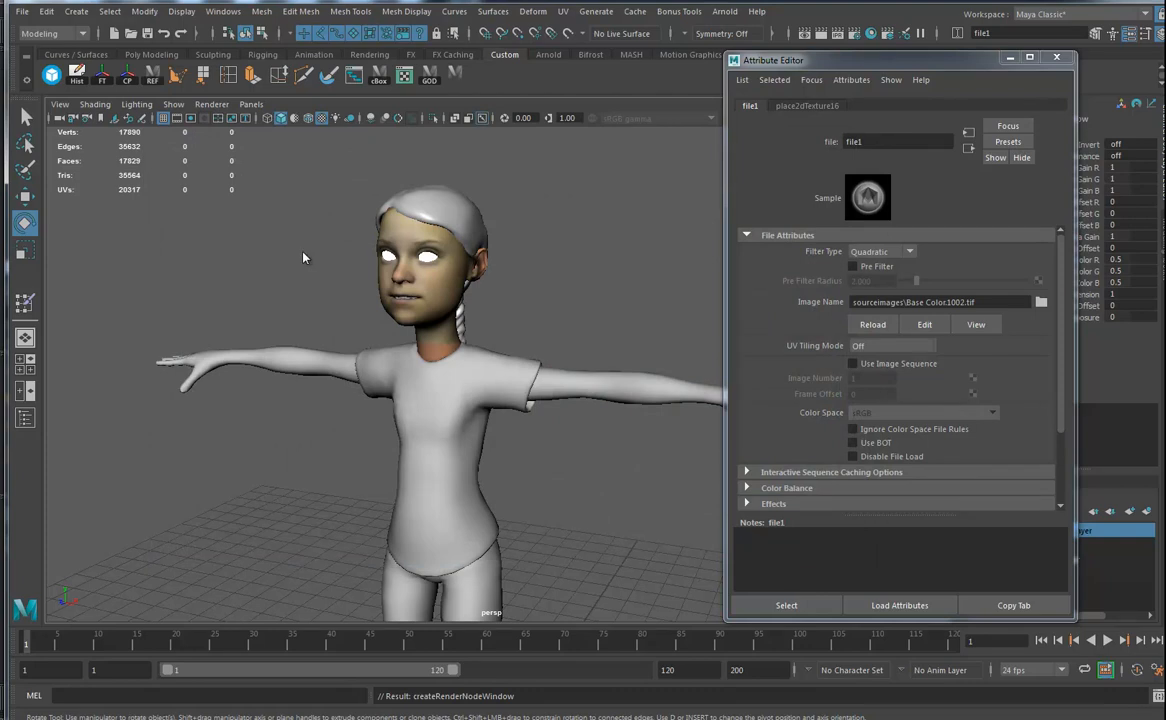
- Set the file texture's UV tiling mode to UDIM (Mari) and generate its high-quality viewport preview
{"action": "left_click_drag", "start_coordinate": [302, 255], "coordinate": [303, 251], "text": "alt"}
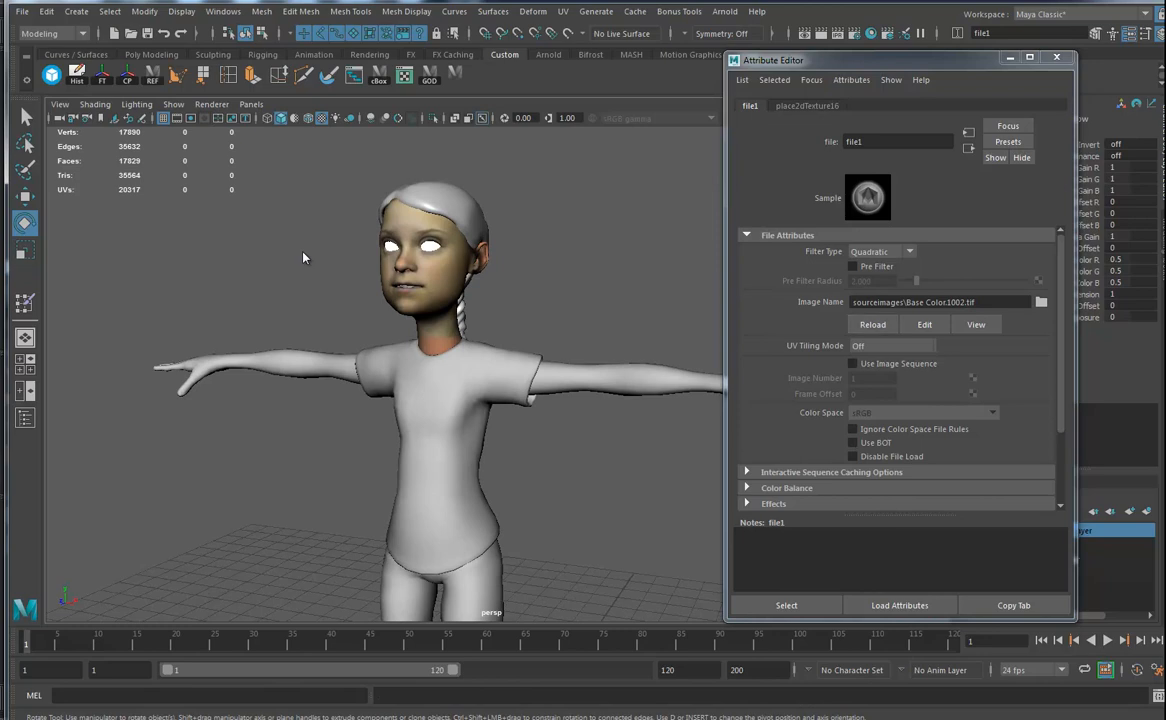
{"action": "left_click", "coordinate": [891, 346]}
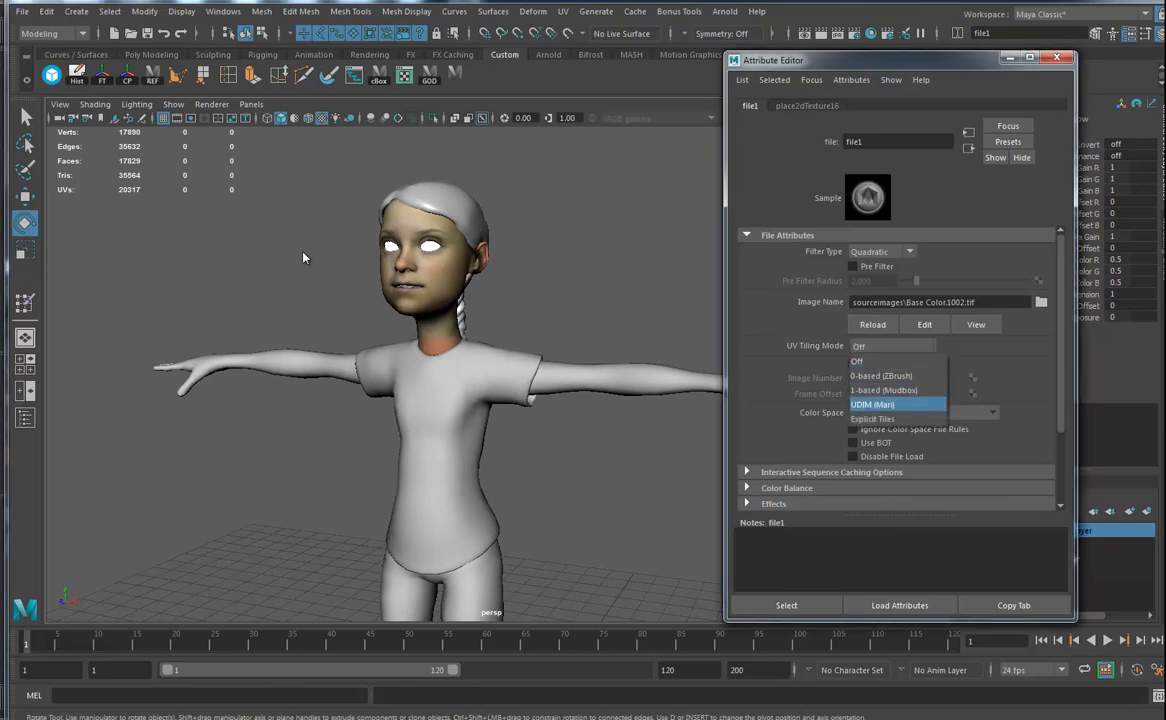
{"action": "left_click", "coordinate": [873, 405]}
{"action": "mouse_move", "coordinate": [302, 256]}
{"action": "left_mouse_down", "text": "alt"}
{"action": "mouse_move", "coordinate": [228, 260]}
{"action": "mouse_move", "coordinate": [305, 258]}
{"action": "left_mouse_up", "text": "alt"}
{"action": "left_click", "coordinate": [988, 363]}
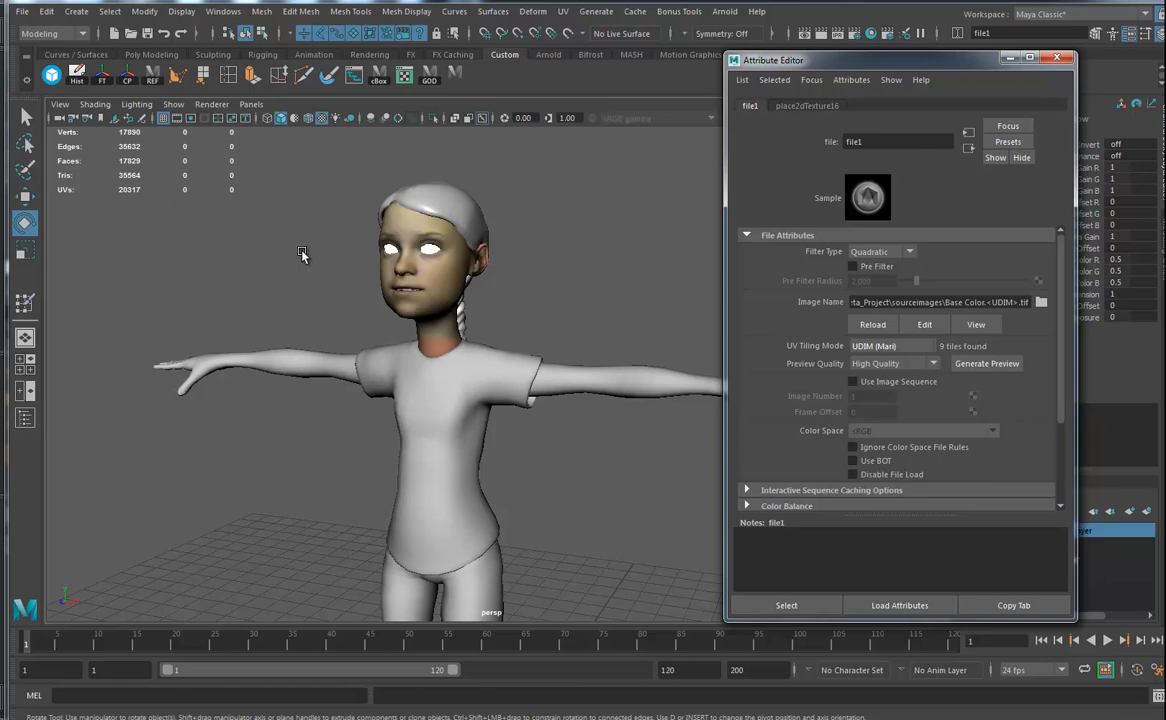
- Show the scene's textures in the Hypershade and refresh the swatch of the file1 texture
{"action": "left_click_drag", "start_coordinate": [302, 252], "coordinate": [302, 252], "text": "alt"}
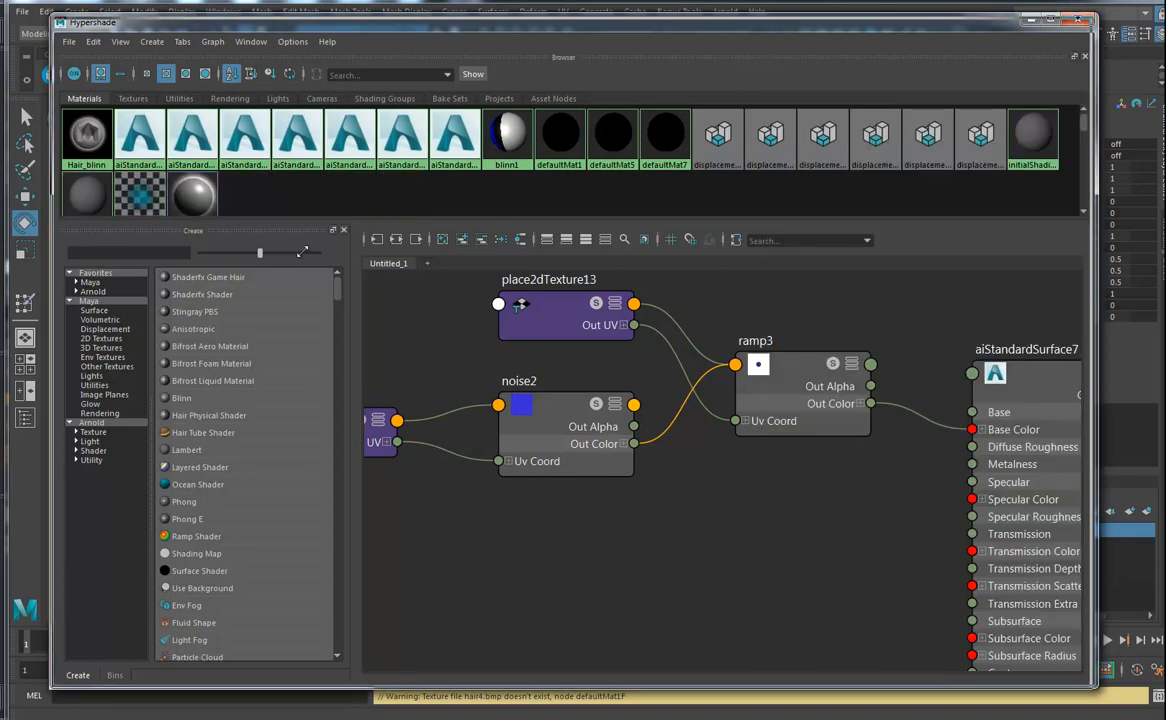
{"action": "left_click_drag", "start_coordinate": [879, 107], "coordinate": [684, 158]}
{"action": "left_click_drag", "start_coordinate": [511, 166], "coordinate": [889, 136]}
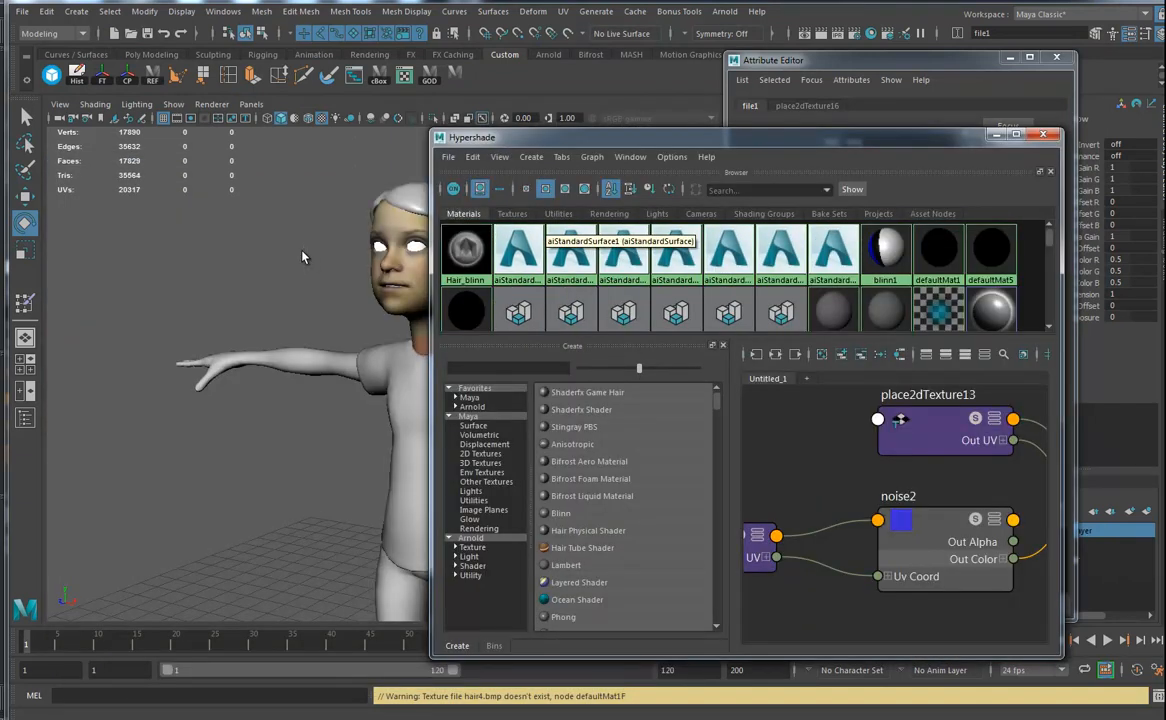
{"action": "left_click", "coordinate": [512, 214]}
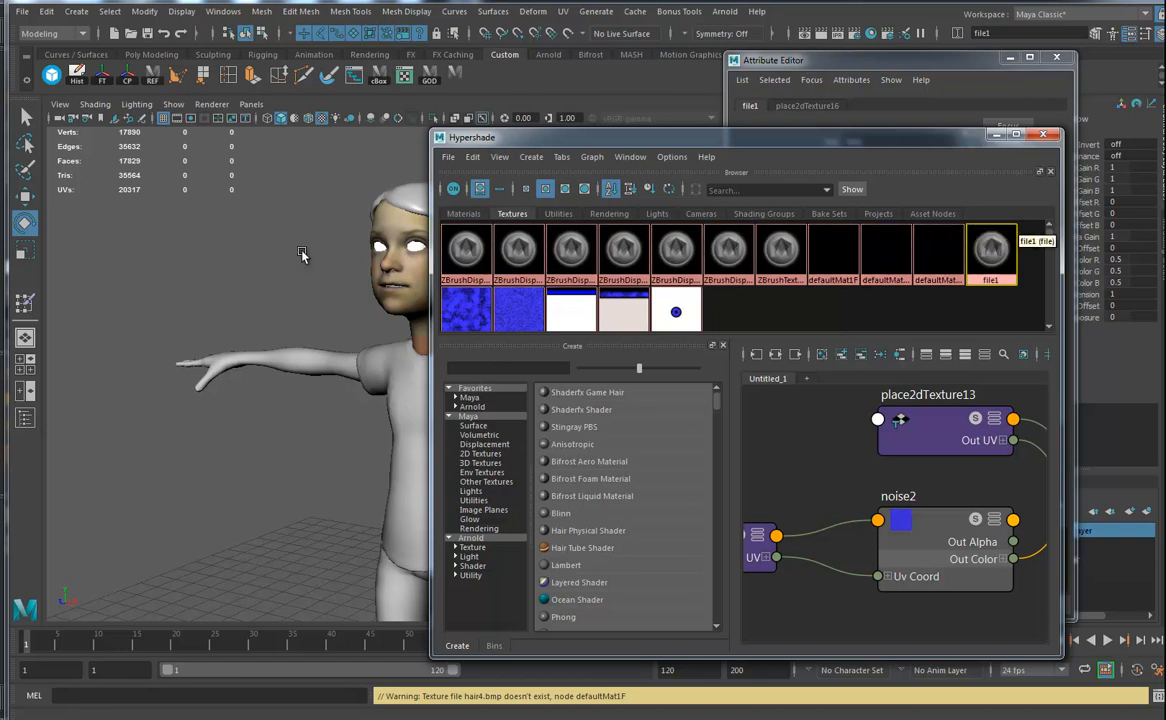
{"action": "right_click_drag", "start_coordinate": [984, 259], "coordinate": [940, 278]}
{"action": "left_click_drag", "start_coordinate": [302, 253], "coordinate": [315, 252], "text": "alt"}
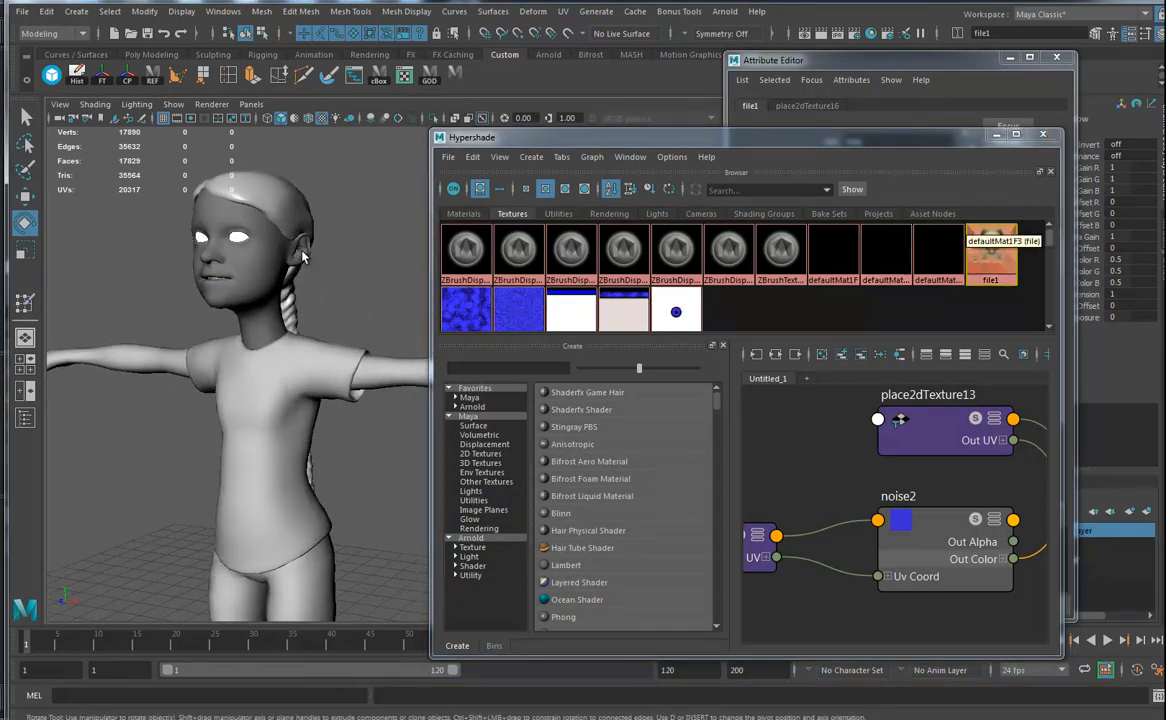
- Narrow and reposition the Hypershade window so the character stays reachable beside the texture swatches
{"action": "left_click", "coordinate": [921, 417]}
{"action": "scroll", "coordinate": [921, 417], "scroll_direction": "down", "scroll_amount": 3}
{"action": "left_click_drag", "start_coordinate": [790, 137], "coordinate": [603, 143]}
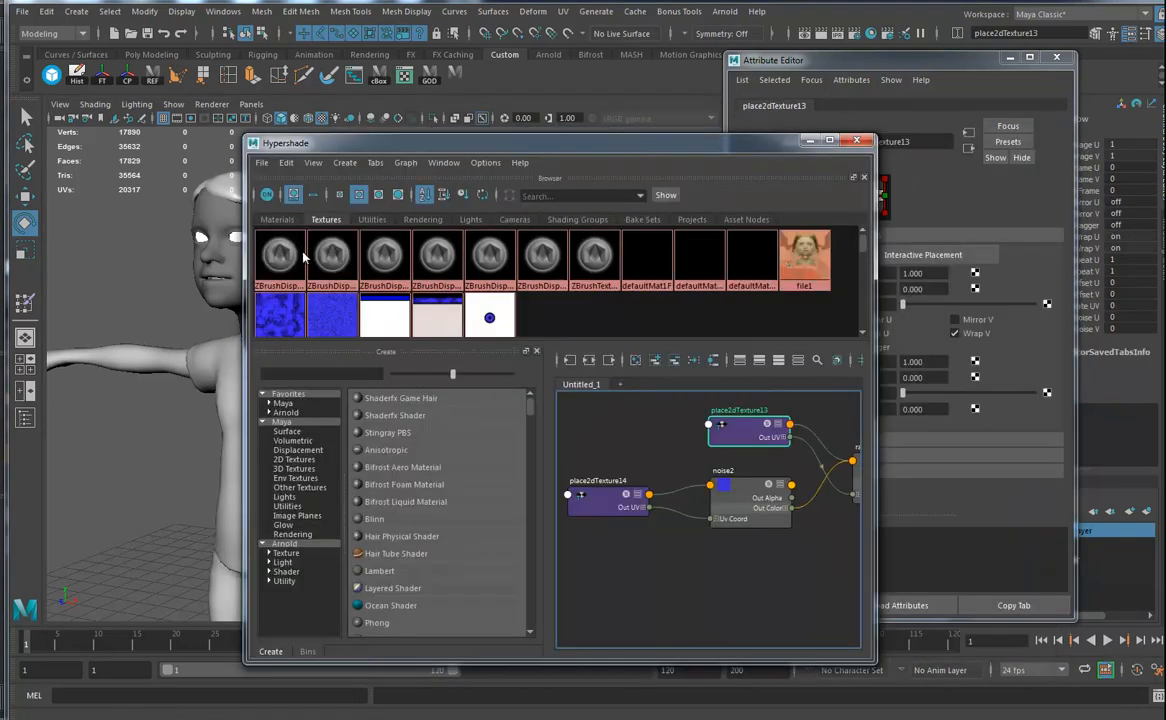
{"action": "left_click_drag", "start_coordinate": [245, 136], "coordinate": [387, 136]}
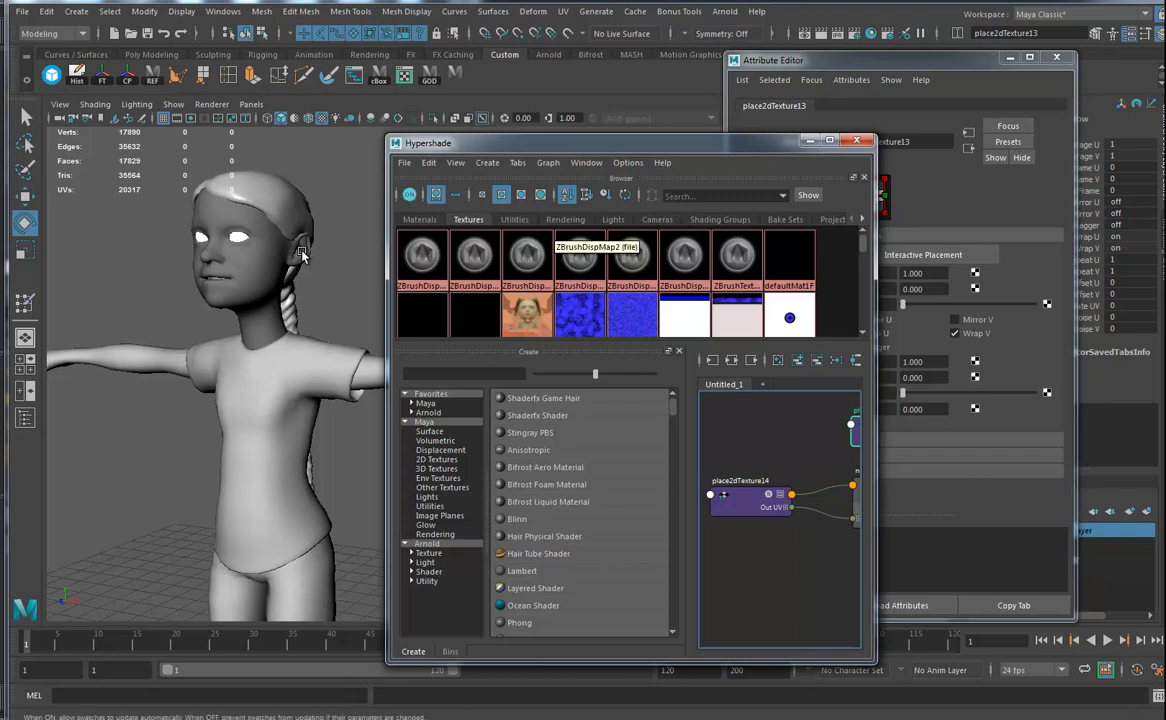
{"action": "left_click_drag", "start_coordinate": [540, 143], "coordinate": [496, 129]}
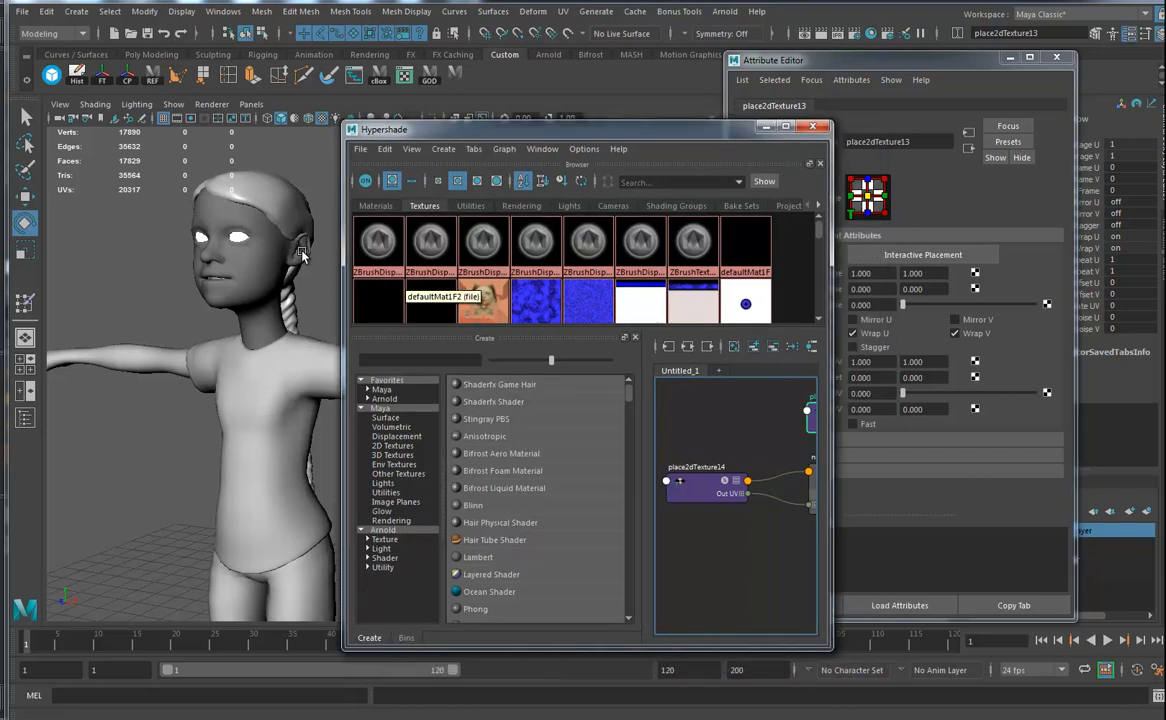
- Connect the file1 texture to the base color of the shirt's aiStandardSurface2 material and regenerate the UDIM preview
{"action": "left_click", "coordinate": [278, 415]}
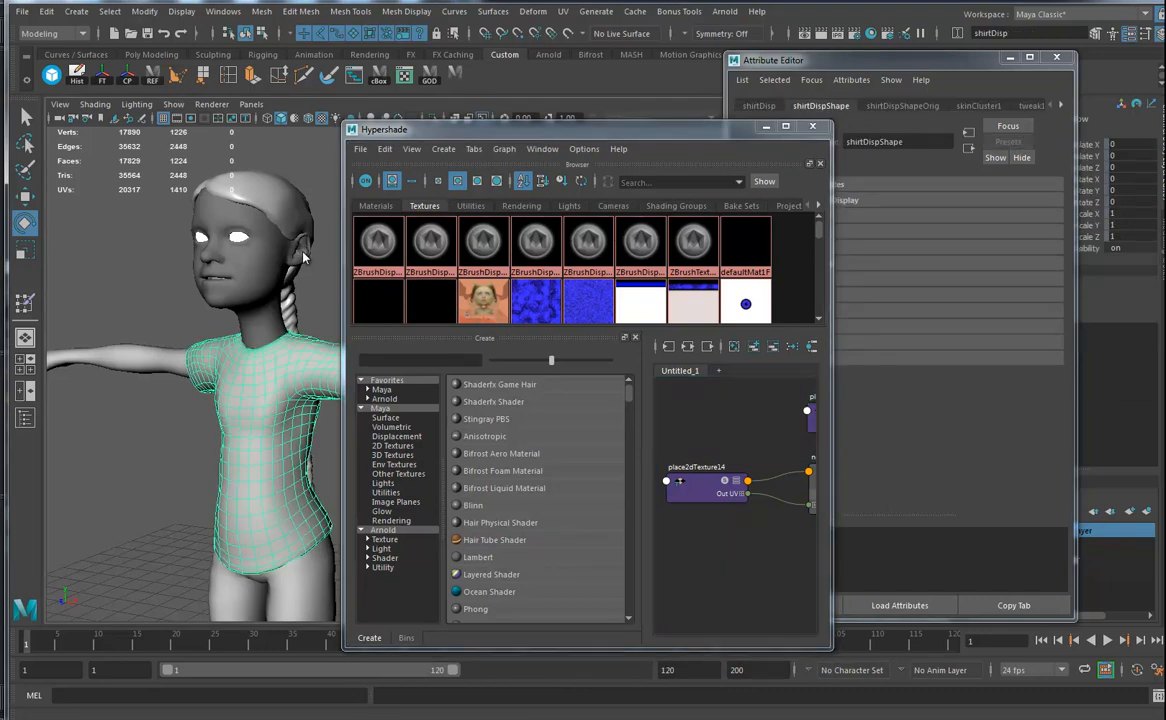
{"action": "key", "text": "ctrl+a"}
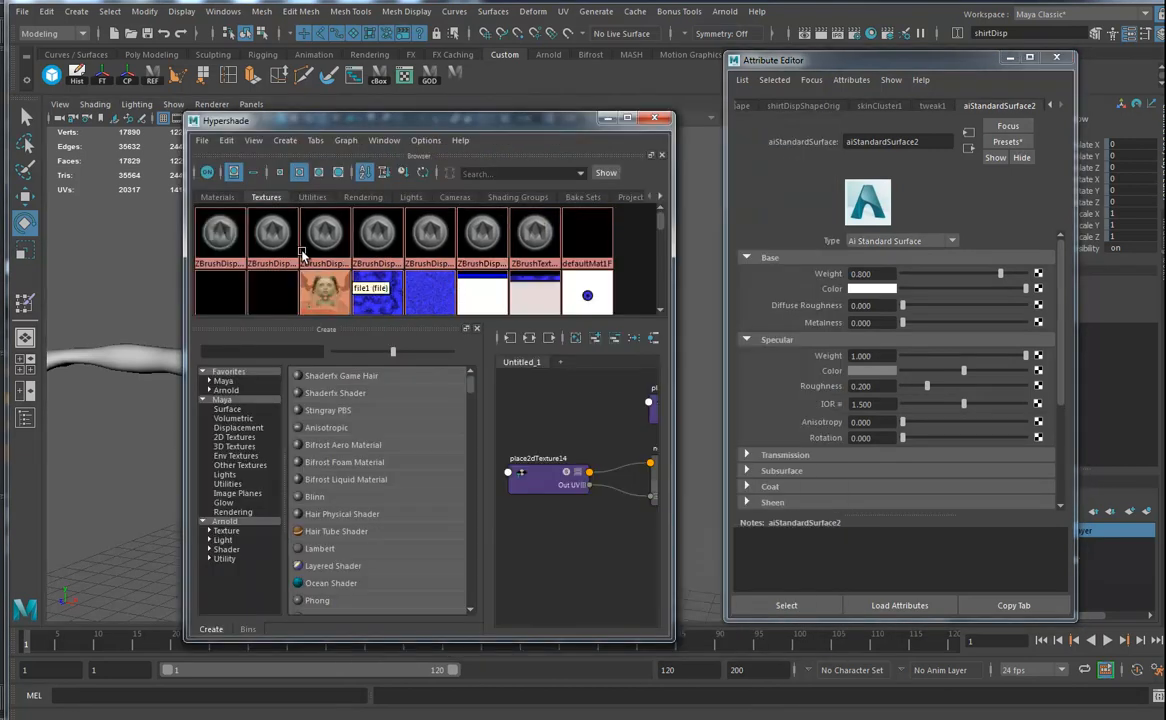
{"action": "middle_click_drag", "start_coordinate": [325, 290], "coordinate": [872, 289]}
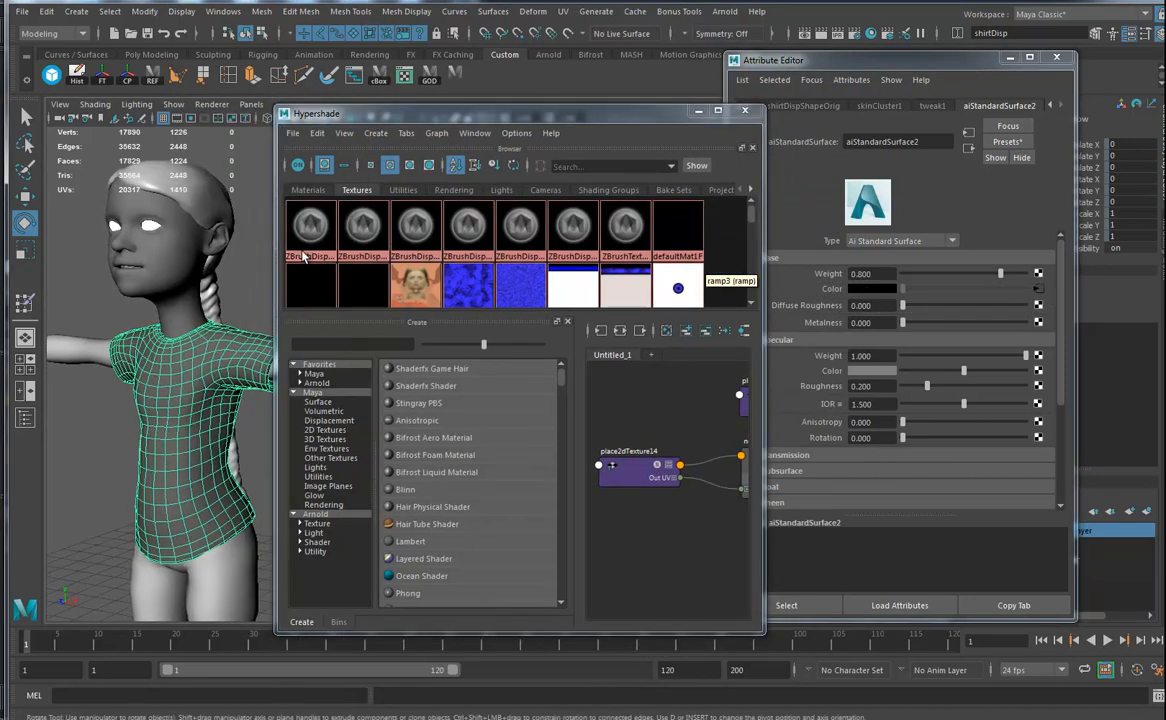
{"action": "left_click", "coordinate": [1038, 289]}
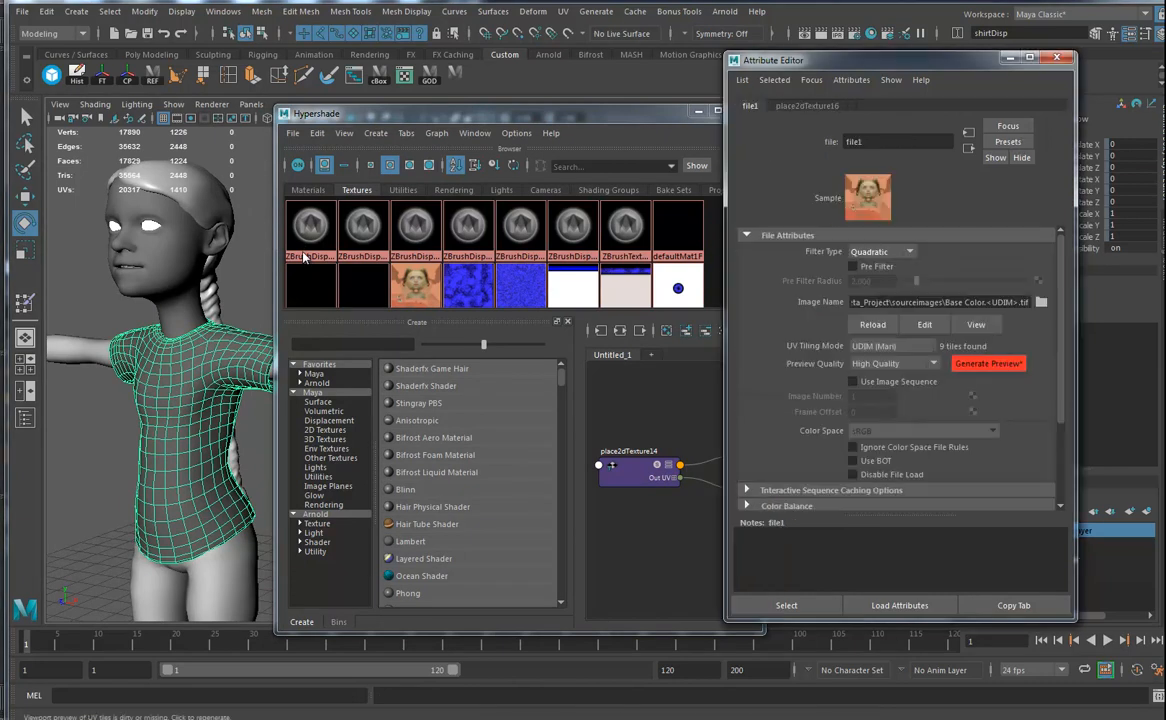
{"action": "left_click", "coordinate": [987, 364]}
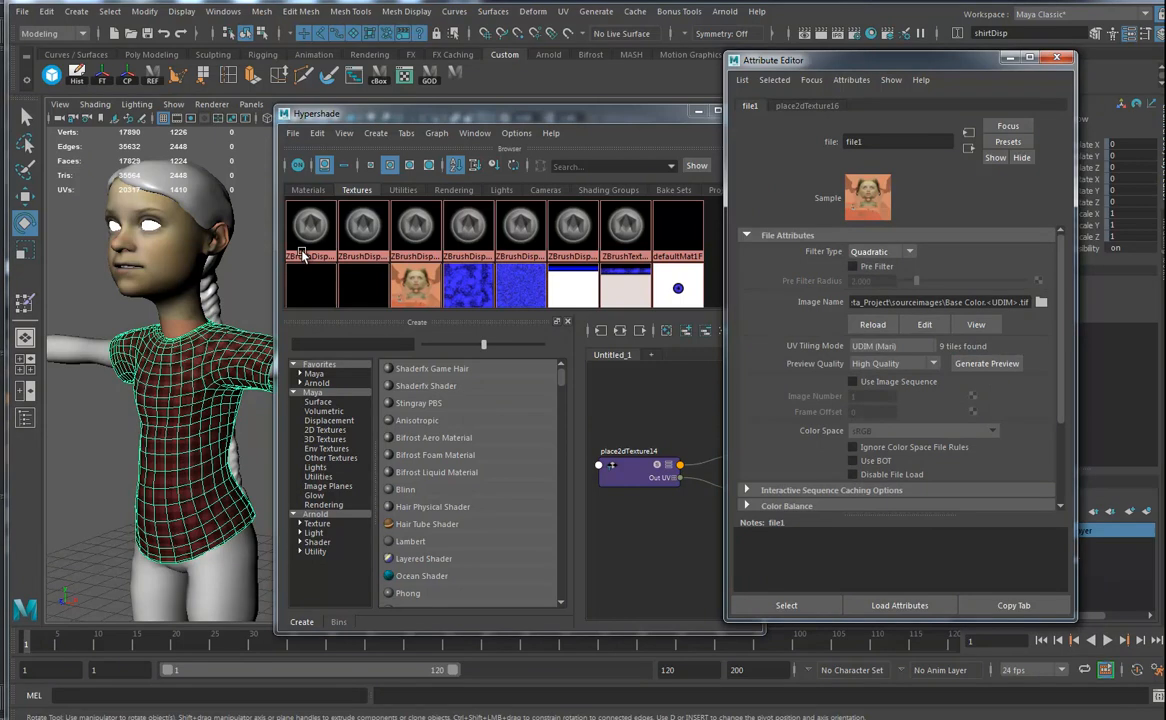
- Change the hair's material type to Ai Standard Surface, with base weight 1.000 and the file1 texture as base color
{"action": "left_click", "coordinate": [192, 197]}
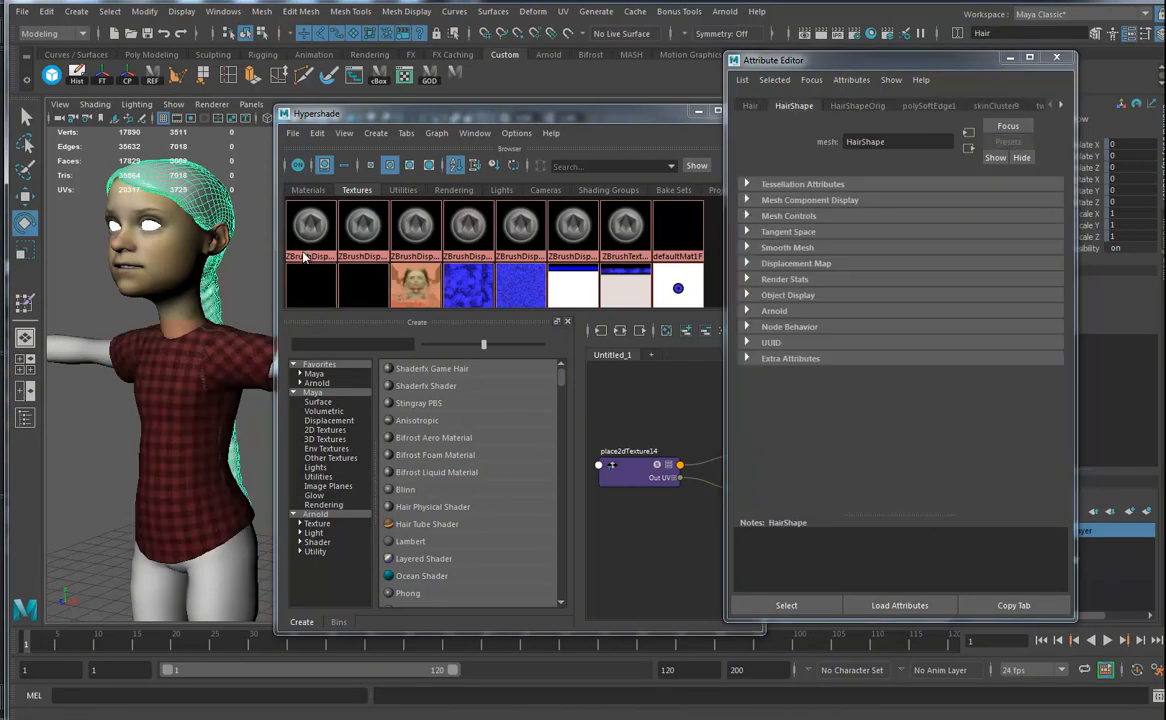
{"action": "right_click_drag", "start_coordinate": [221, 188], "coordinate": [216, 538]}
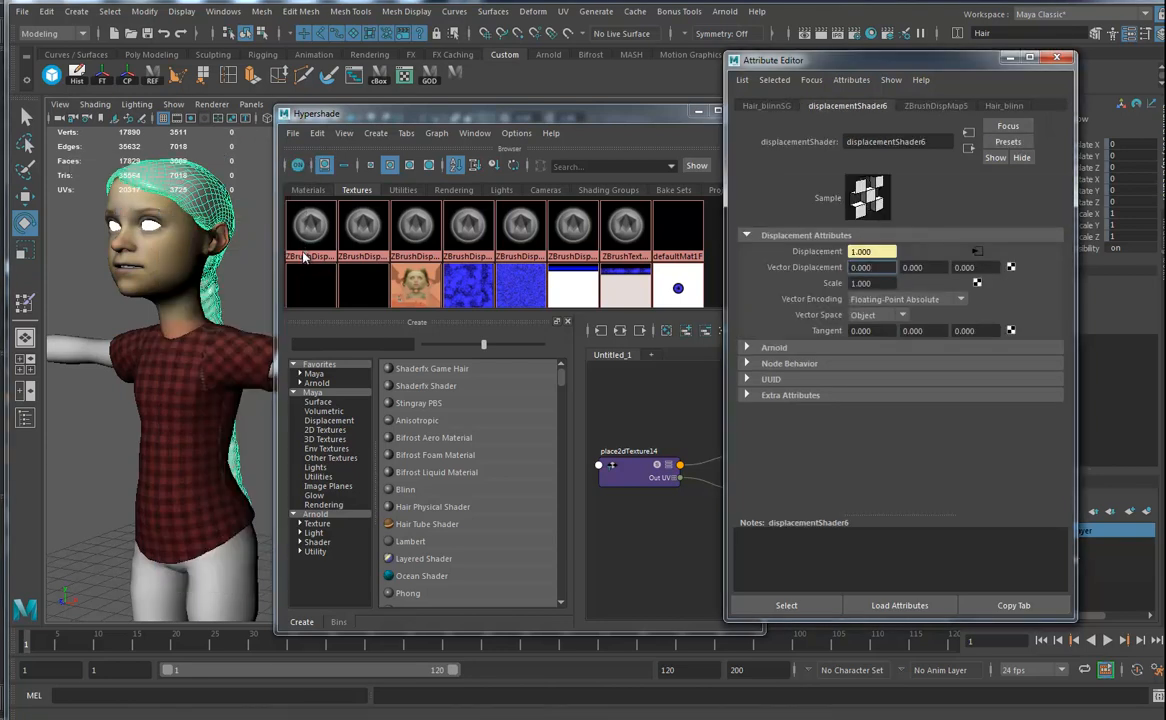
{"action": "left_click", "coordinate": [902, 236]}
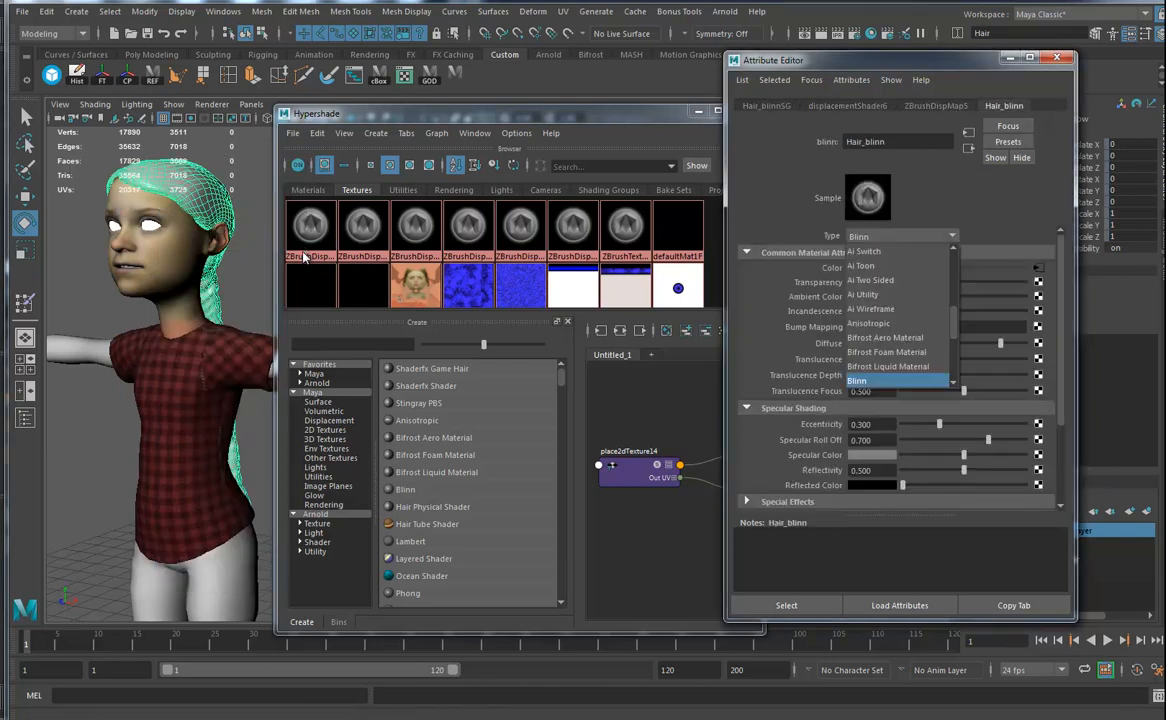
{"action": "scroll", "coordinate": [892, 338], "scroll_direction": "up", "scroll_amount": 4}
{"action": "scroll", "coordinate": [896, 316], "scroll_direction": "down", "scroll_amount": 2}
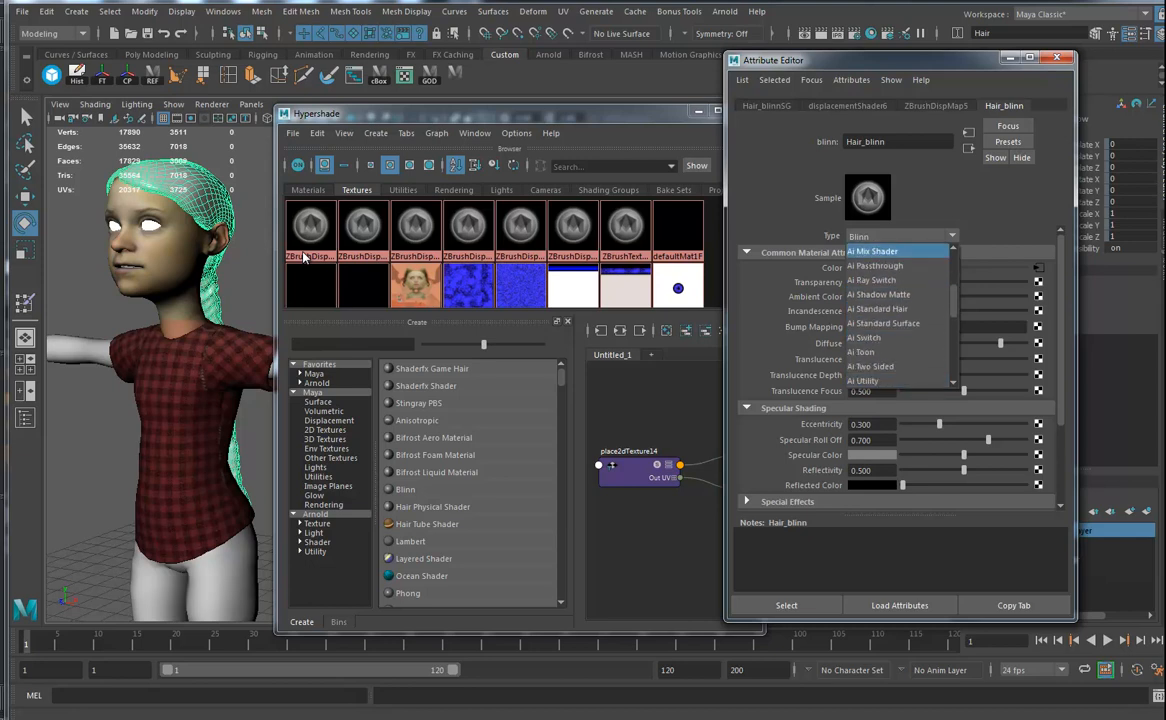
{"action": "left_click", "coordinate": [883, 323]}
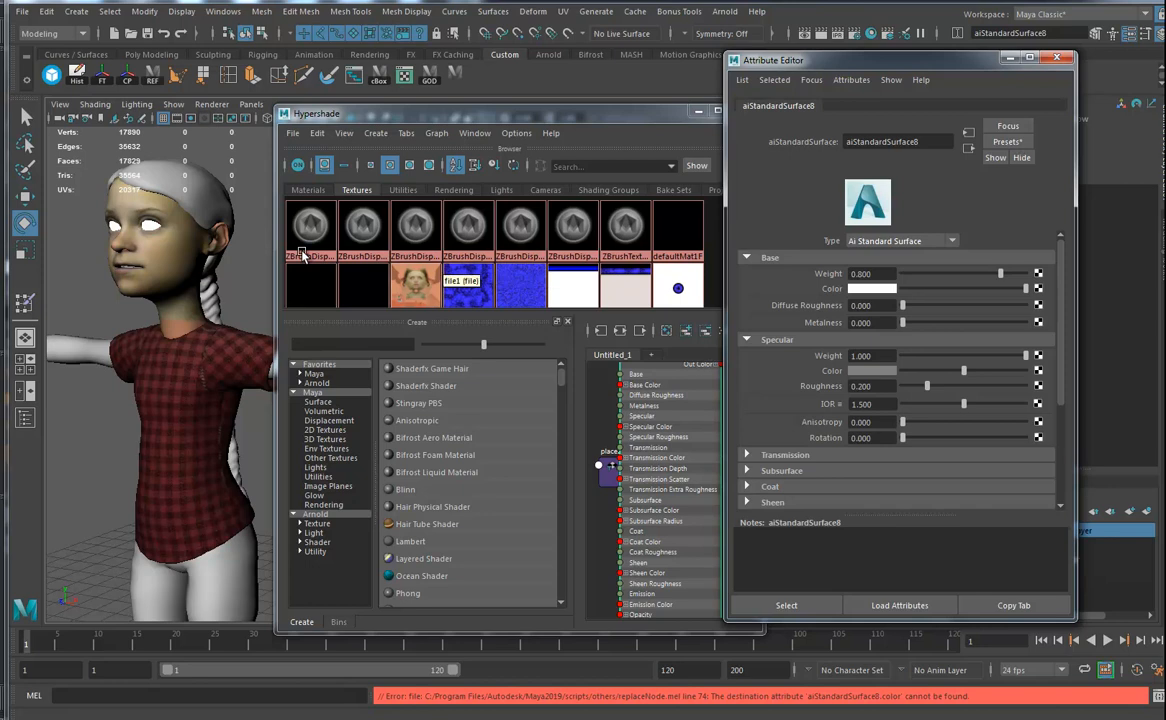
{"action": "left_click", "coordinate": [305, 258]}
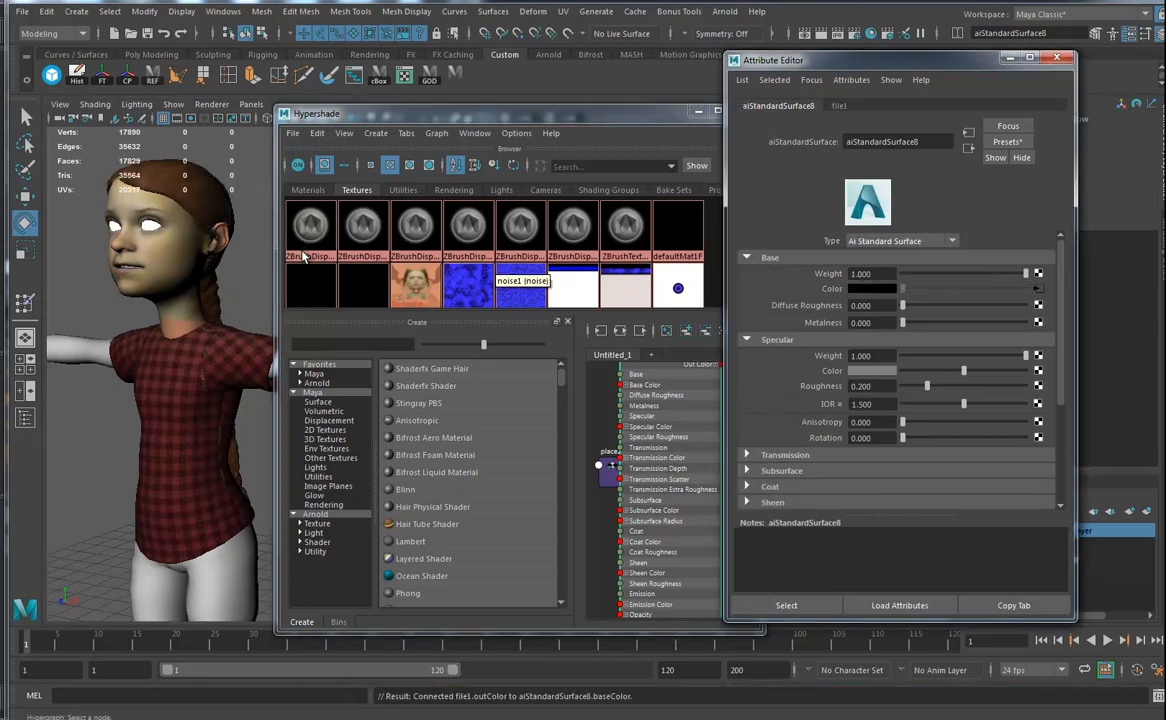
- Set the base weight of the pants' aiStandardSurface3 material to 1.000 and connect the file1 texture to its base color
{"action": "middle_click_drag", "start_coordinate": [180, 450], "coordinate": [186, 320], "text": "alt"}
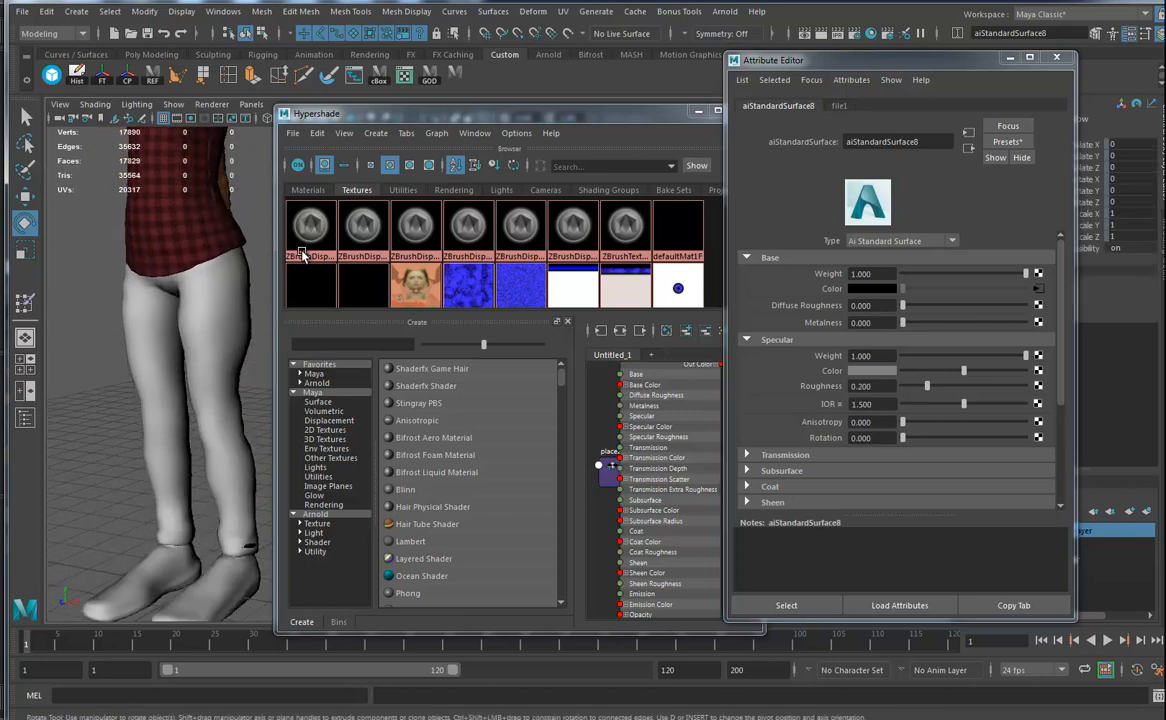
{"action": "left_click", "coordinate": [214, 340]}
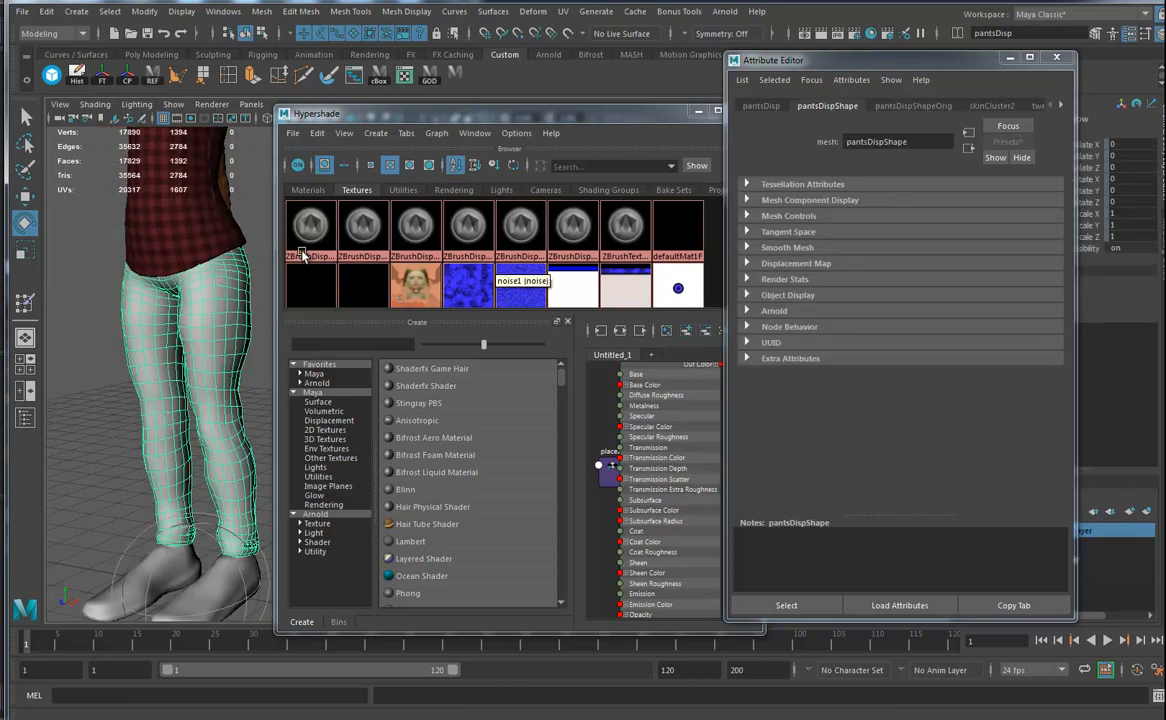
{"action": "right_click", "coordinate": [234, 330]}
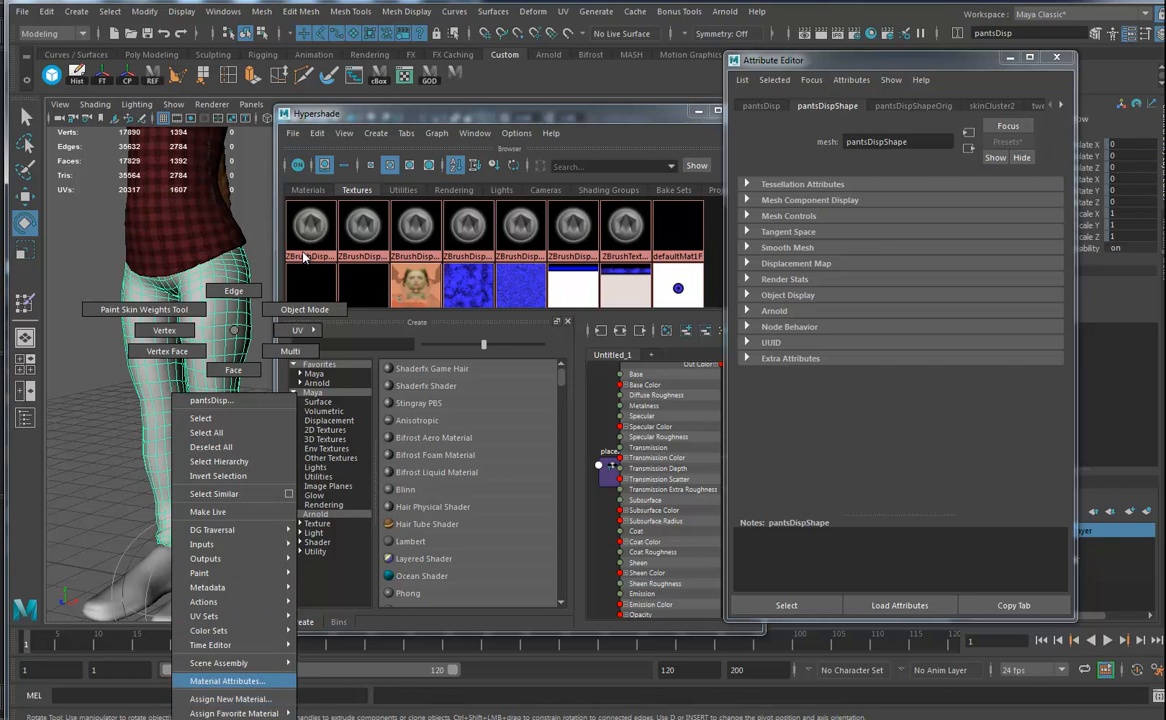
{"action": "left_click", "coordinate": [227, 681]}
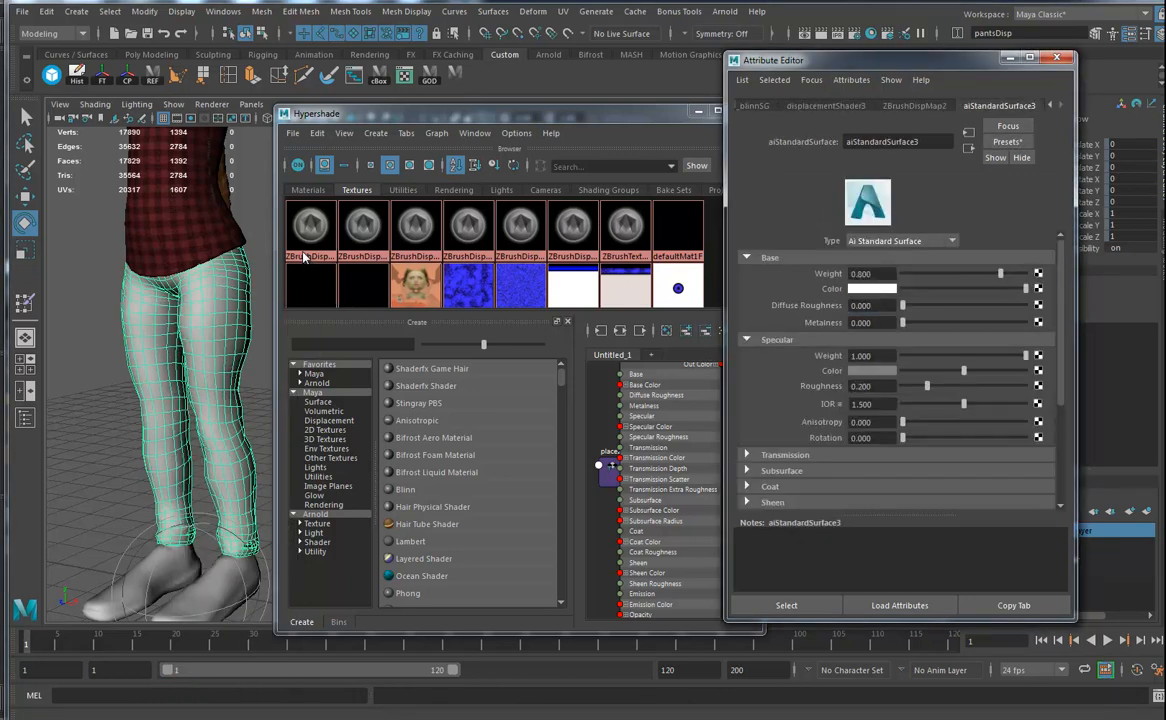
{"action": "key", "text": "ctrl+z"}
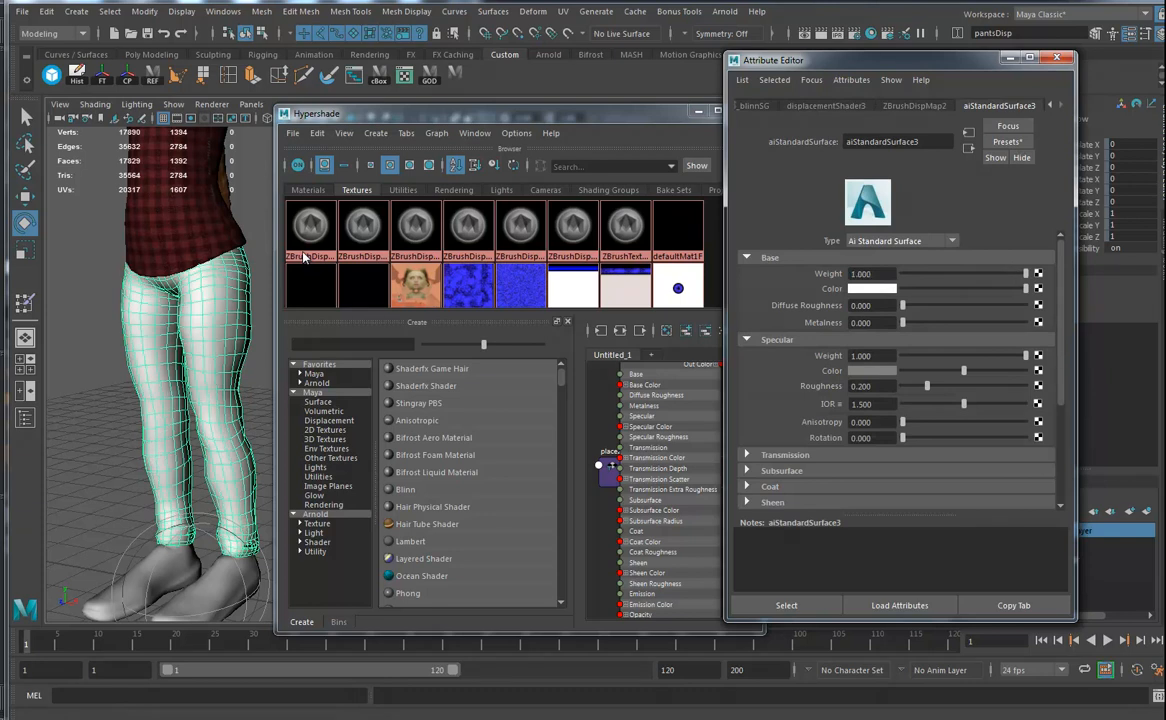
{"action": "left_click", "coordinate": [305, 257]}
{"action": "middle_click_drag", "start_coordinate": [305, 257], "coordinate": [872, 289]}
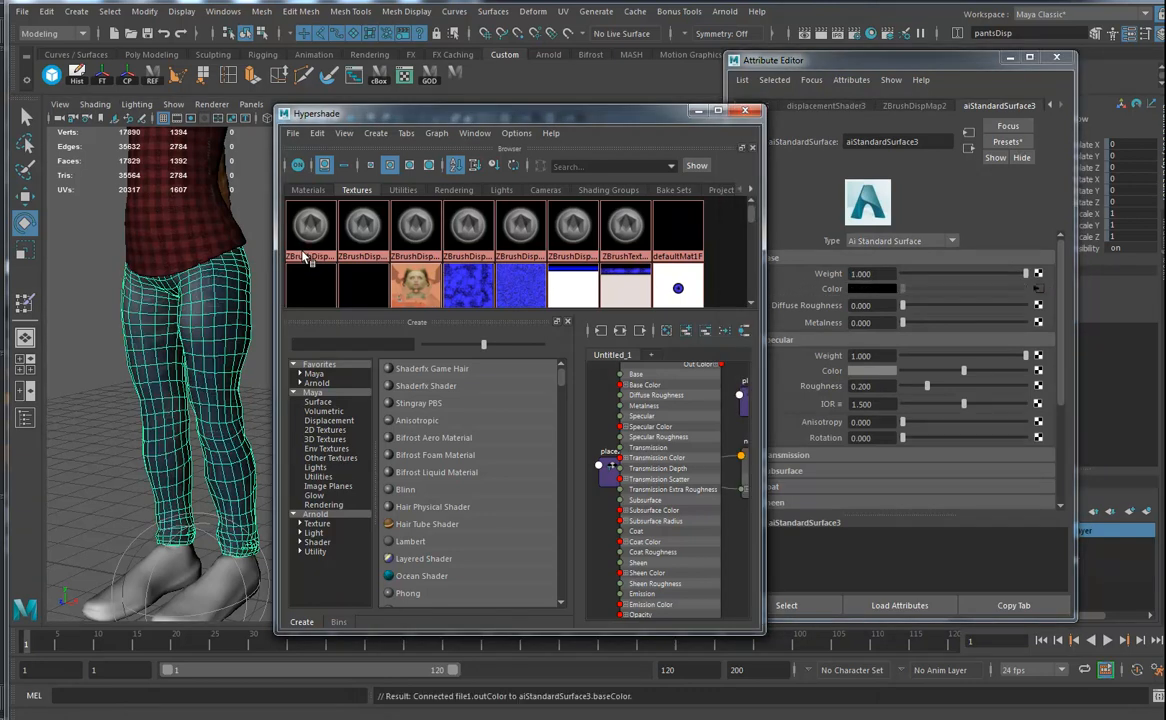
{"action": "left_click", "coordinate": [85, 470]}
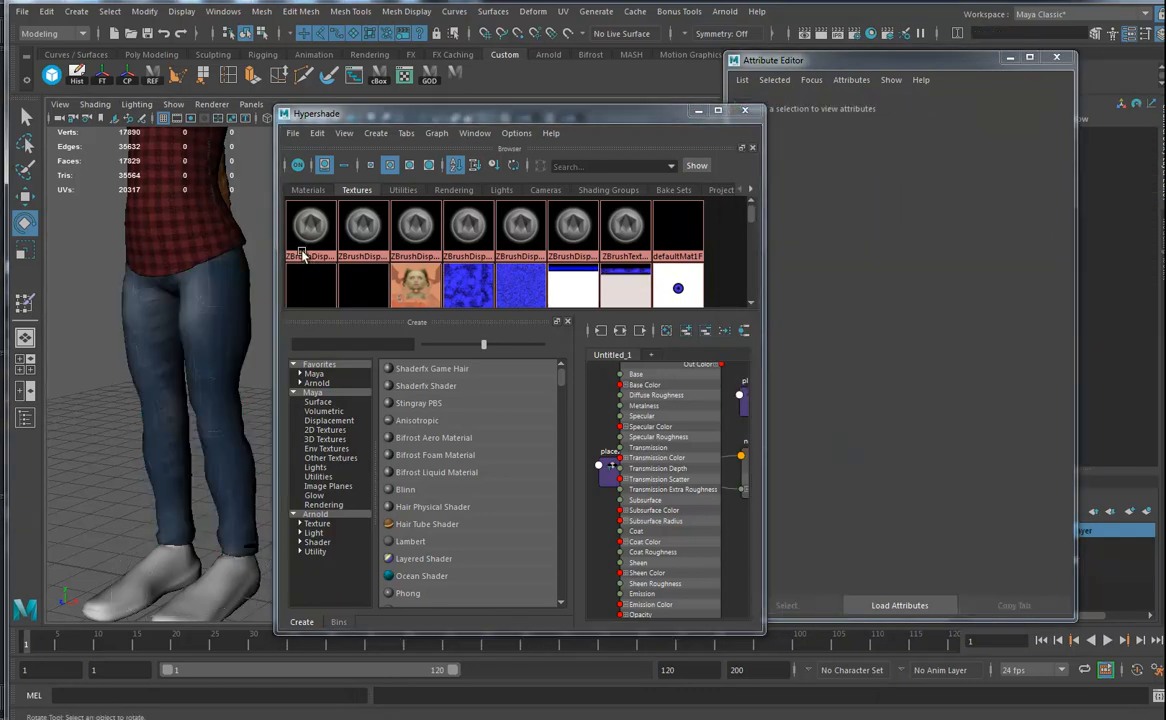
- Set the base weight of the shoes' aiStandardSurface4 material to 1.000 and connect the file1 texture to its base color
{"action": "left_click", "coordinate": [150, 585]}
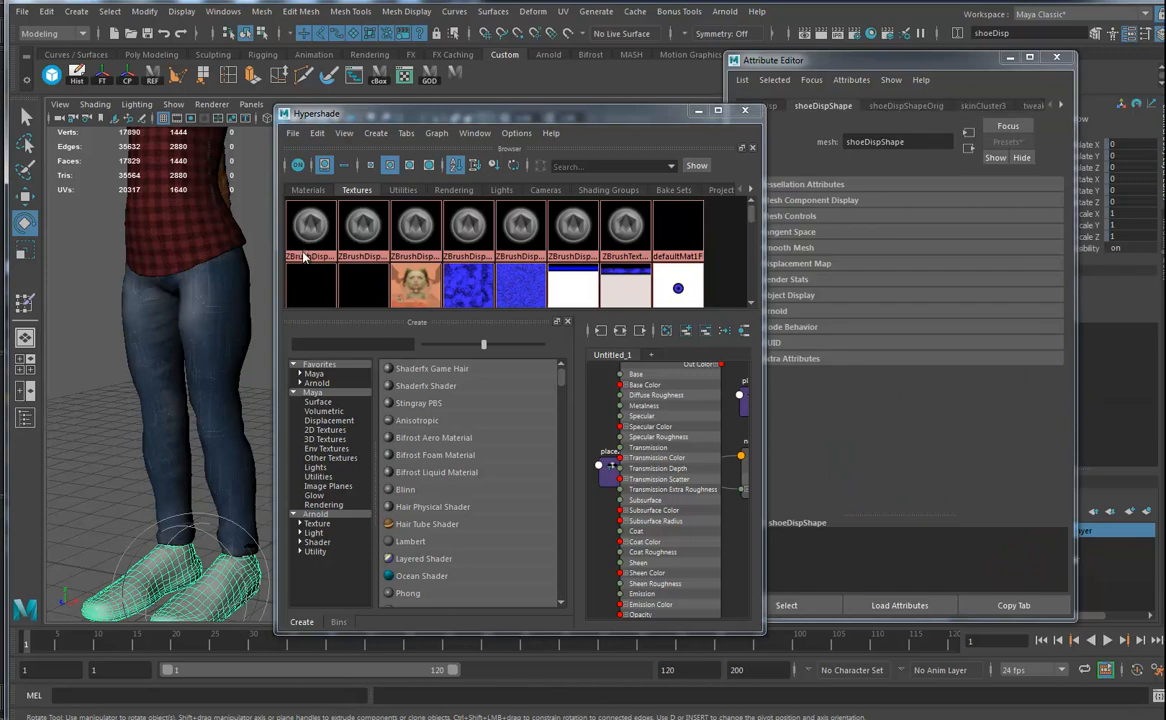
{"action": "left_click", "coordinate": [1062, 105]}
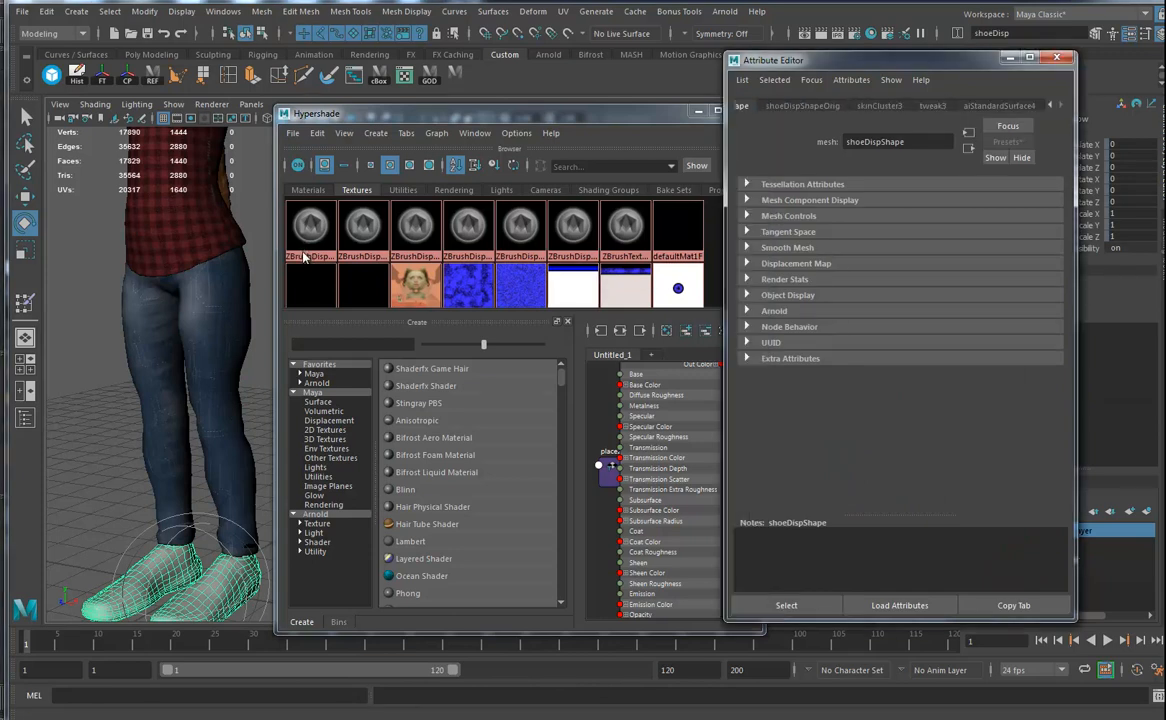
{"action": "left_click", "coordinate": [999, 106]}
{"action": "left_click_drag", "start_coordinate": [1000, 273], "coordinate": [1028, 273]}
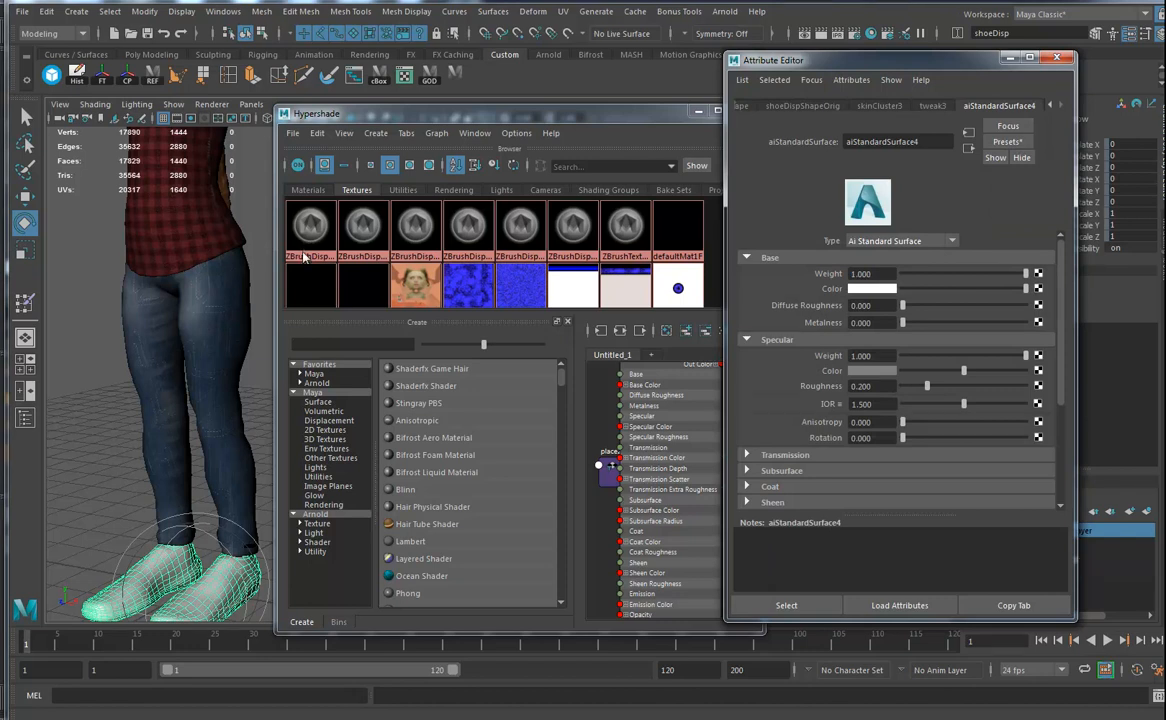
{"action": "middle_click_drag", "start_coordinate": [486, 275], "coordinate": [870, 289]}
- Set the base weight of the arms' aiStandardSurface5 material to 1.000 and connect the file1 texture to its base color
{"action": "middle_click_drag", "start_coordinate": [165, 260], "coordinate": [120, 518], "text": "alt"}
{"action": "left_click_drag", "start_coordinate": [165, 400], "coordinate": [90, 400], "text": "alt"}
{"action": "left_click", "coordinate": [212, 389]}
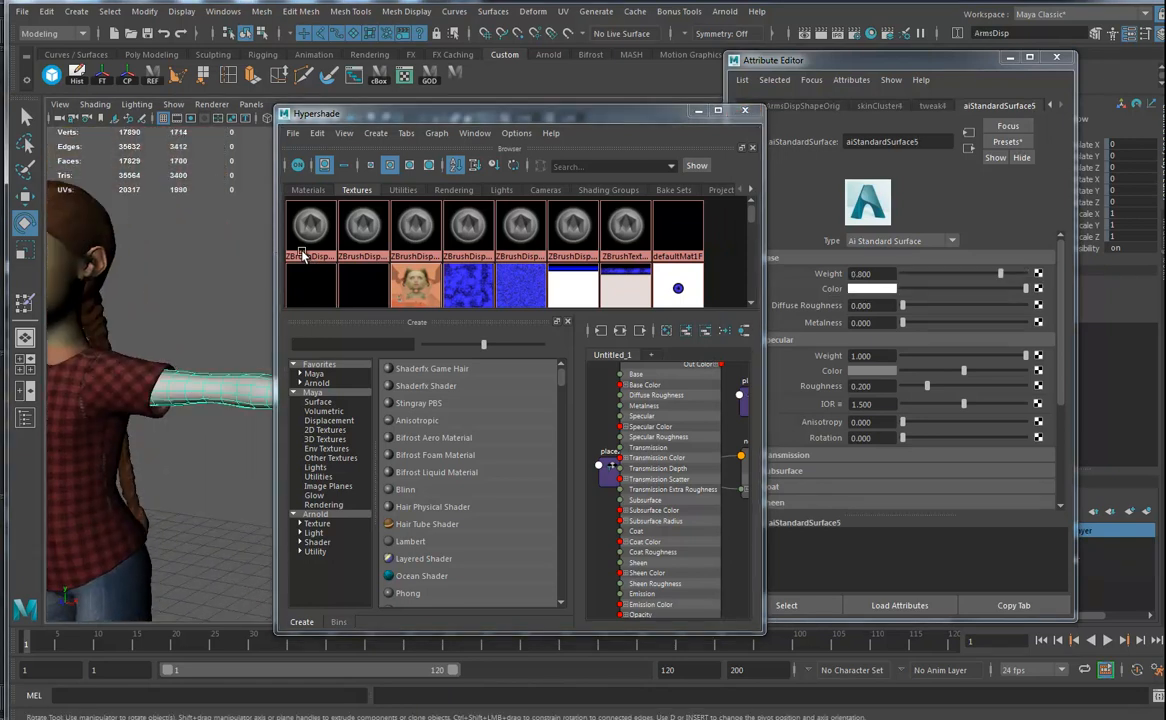
{"action": "right_click_drag", "start_coordinate": [216, 350], "coordinate": [216, 699]}
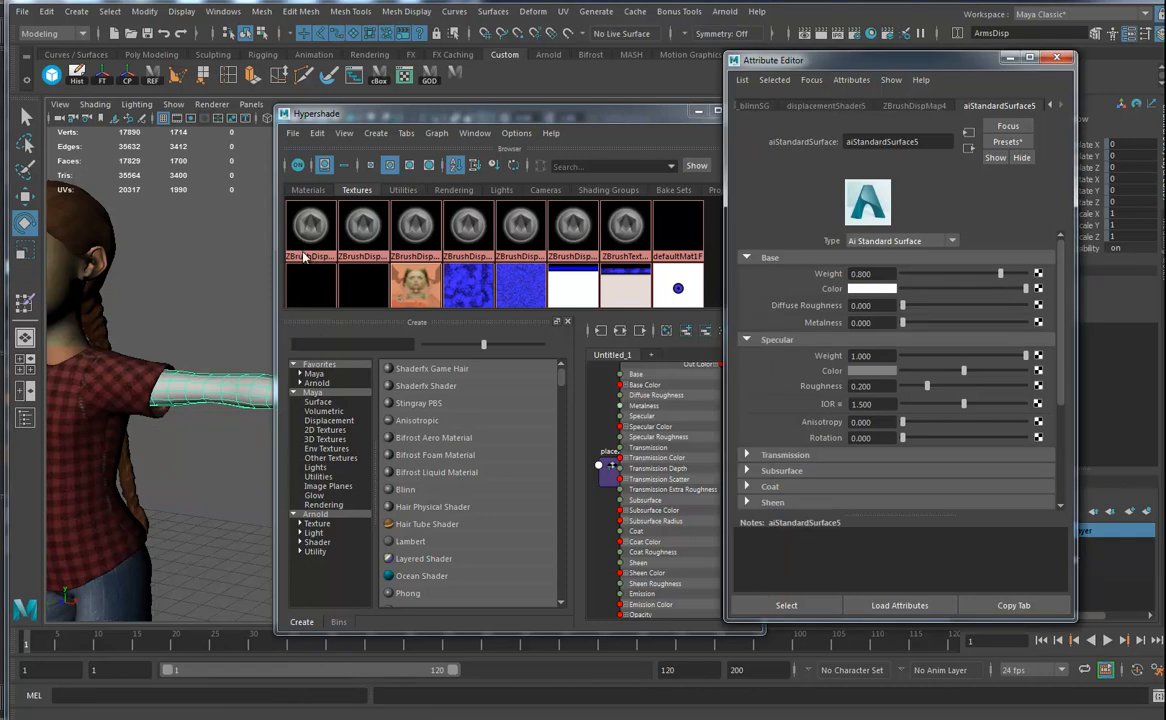
{"action": "left_click_drag", "start_coordinate": [1000, 273], "coordinate": [1027, 273]}
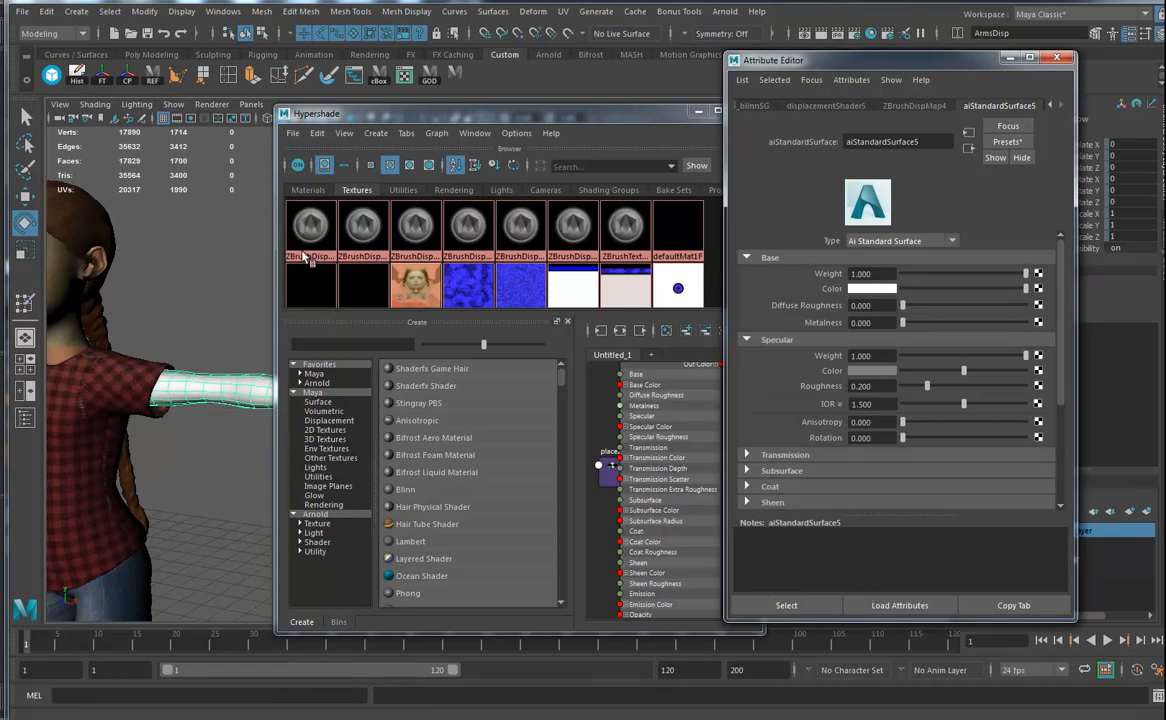
{"action": "mouse_move", "coordinate": [475, 280]}
{"action": "middle_mouse_down"}
{"action": "mouse_move", "coordinate": [868, 276]}
{"action": "mouse_move", "coordinate": [870, 289]}
{"action": "middle_mouse_up"}
{"action": "mouse_move", "coordinate": [105, 430]}
{"action": "middle_mouse_down", "text": "alt"}
{"action": "mouse_move", "coordinate": [355, 436]}
{"action": "mouse_move", "coordinate": [145, 440]}
{"action": "middle_mouse_up", "text": "alt"}
{"action": "left_click_drag", "start_coordinate": [145, 440], "coordinate": [195, 435], "text": "alt"}
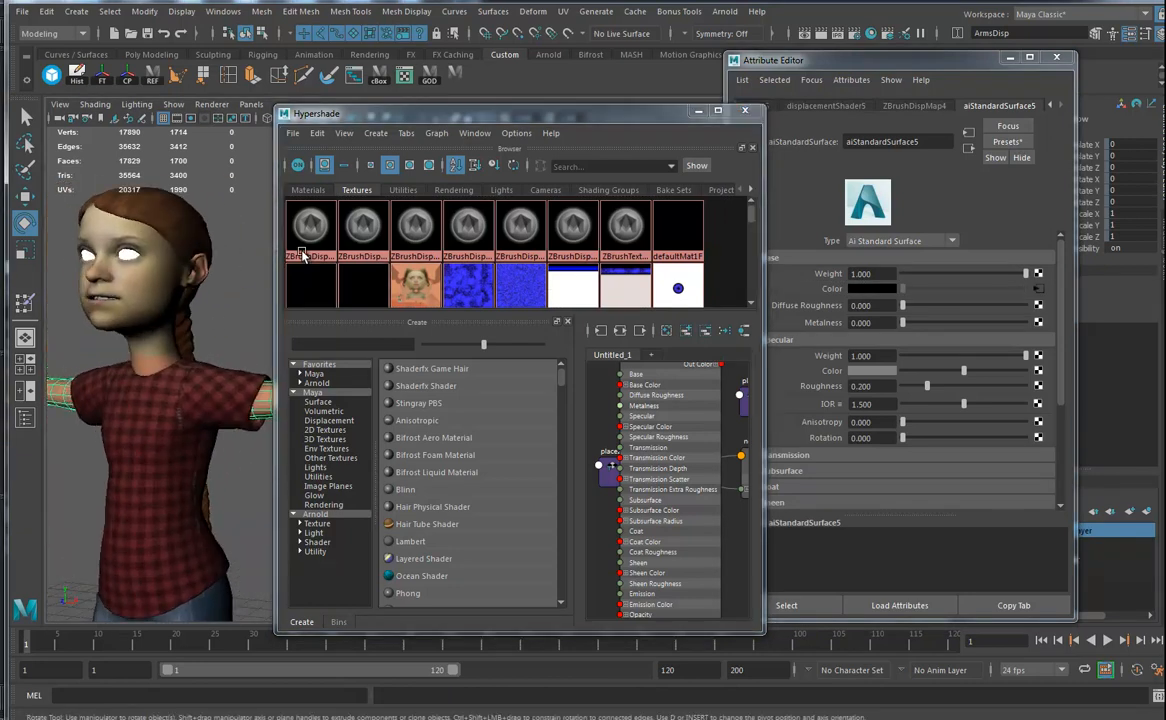
- Connect the file1 texture to the base color of the left eye's aiStandardSurface7 material, then deselect the eye
{"action": "left_click", "coordinate": [128, 255]}
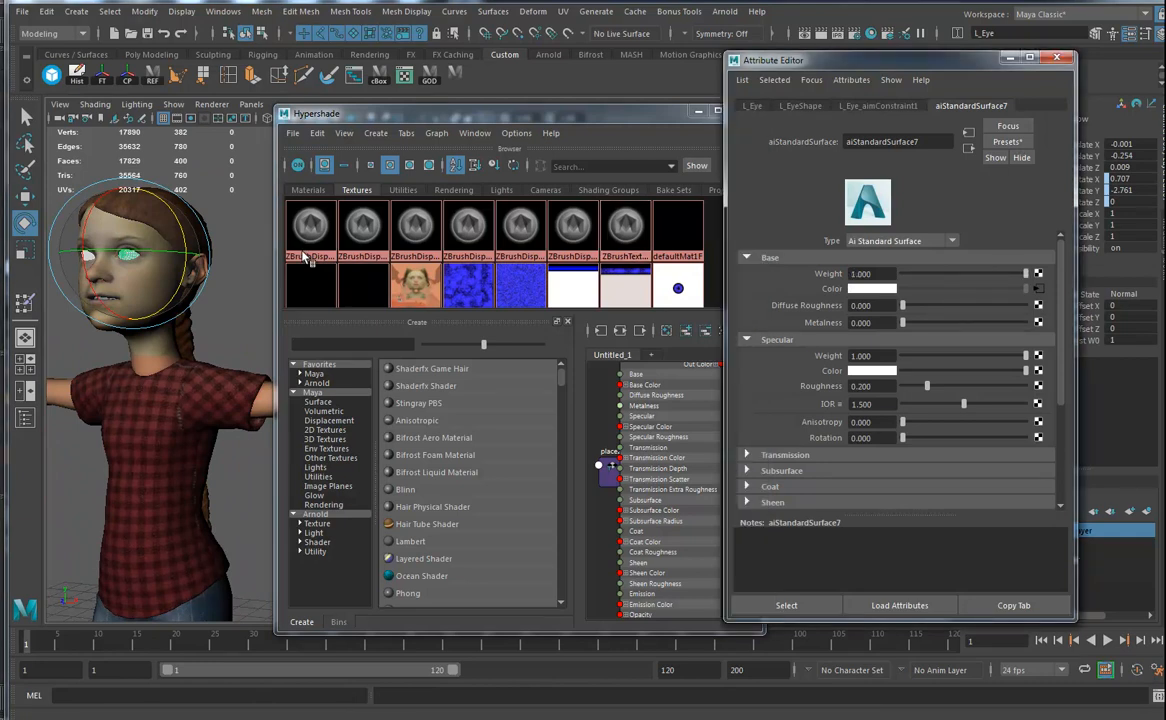
{"action": "middle_click_drag", "start_coordinate": [415, 286], "coordinate": [872, 288]}
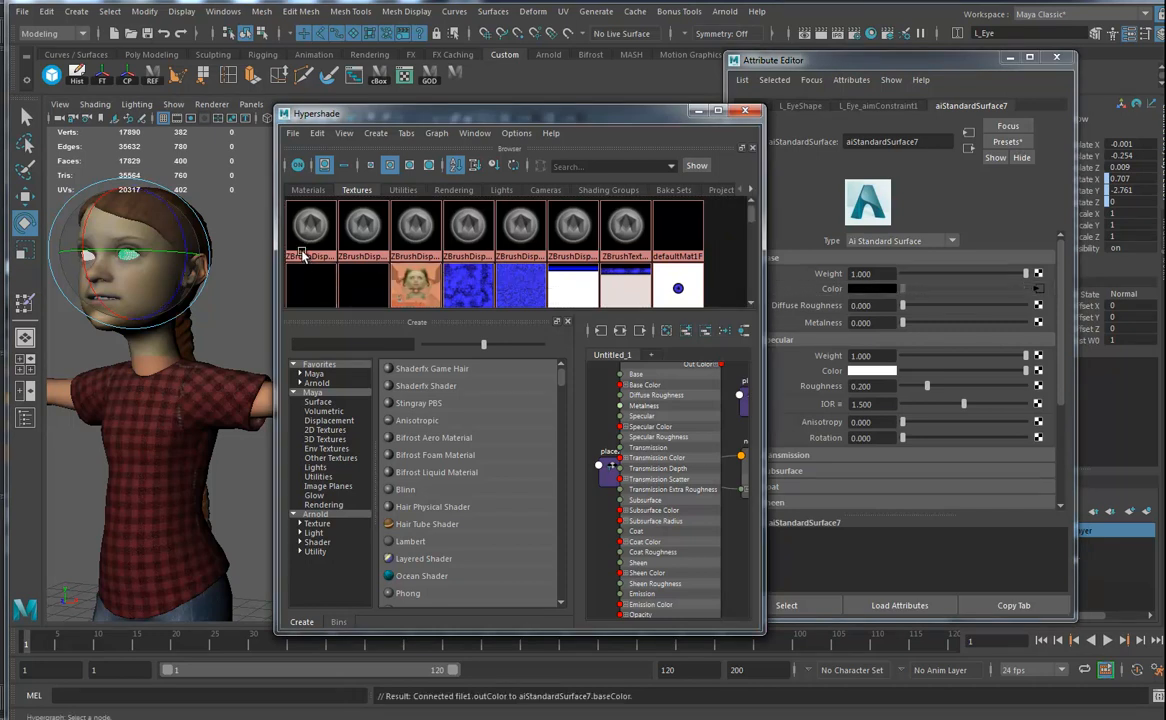
{"action": "left_click_drag", "start_coordinate": [130, 400], "coordinate": [210, 410], "text": "alt"}
{"action": "left_click", "coordinate": [82, 310]}
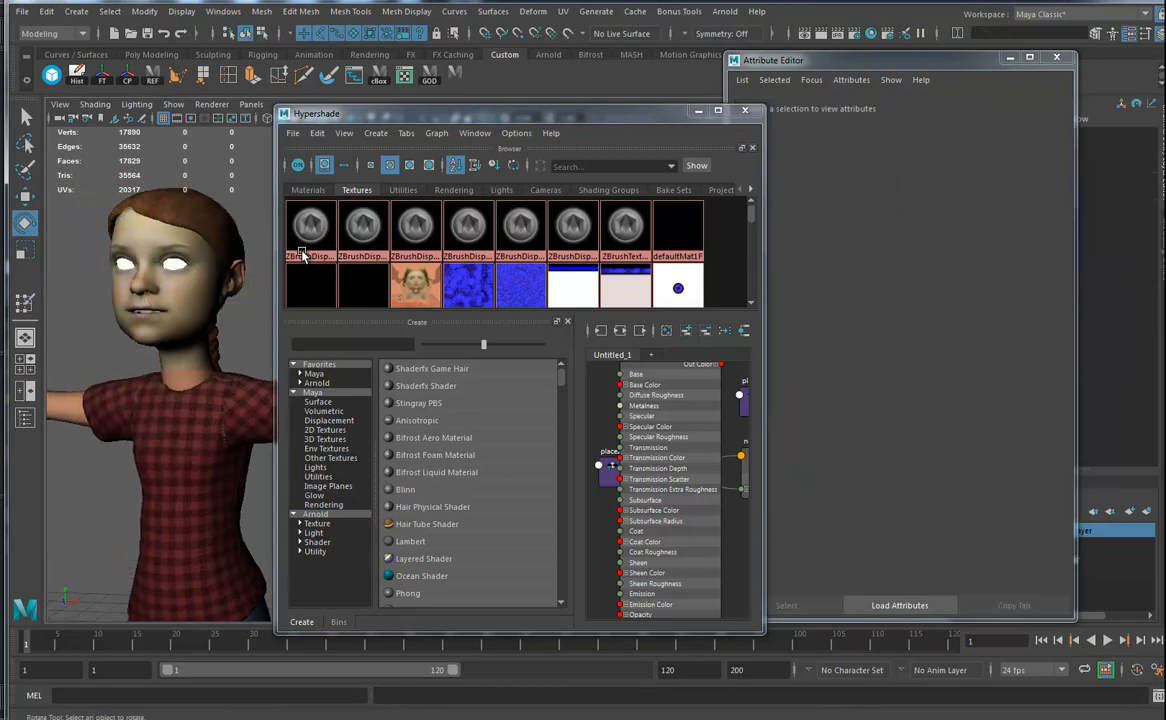
- Check the right eye's material by opening the file texture connected to its base color
{"action": "left_click", "coordinate": [125, 264]}
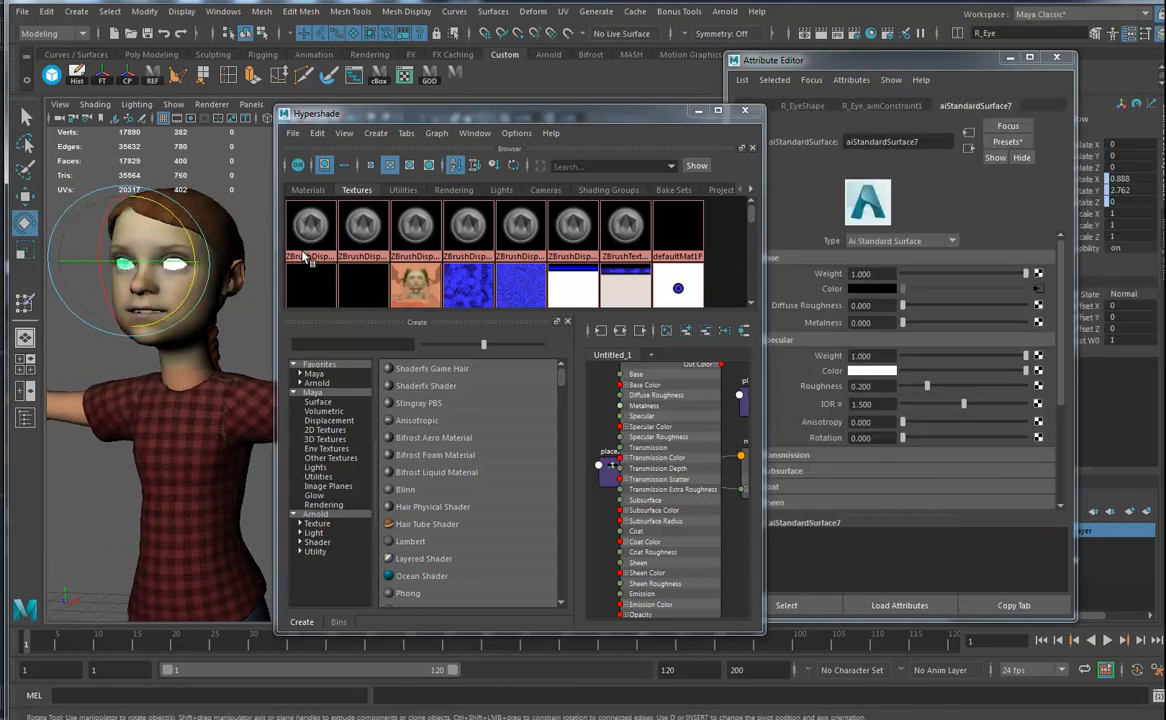
{"action": "left_click", "coordinate": [1039, 288]}
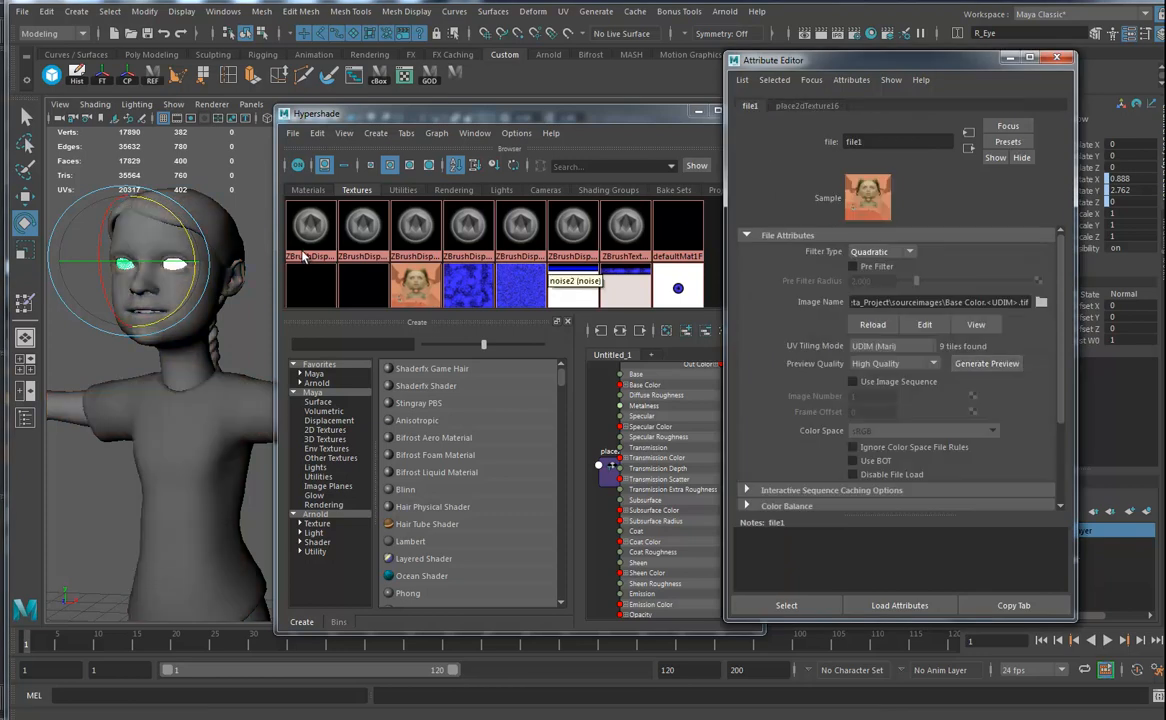
{"action": "mouse_move", "coordinate": [160, 400]}
{"action": "left_mouse_down", "text": "alt"}
{"action": "mouse_move", "coordinate": [200, 408]}
{"action": "mouse_move", "coordinate": [155, 404]}
{"action": "mouse_move", "coordinate": [165, 400]}
{"action": "left_mouse_up", "text": "alt"}
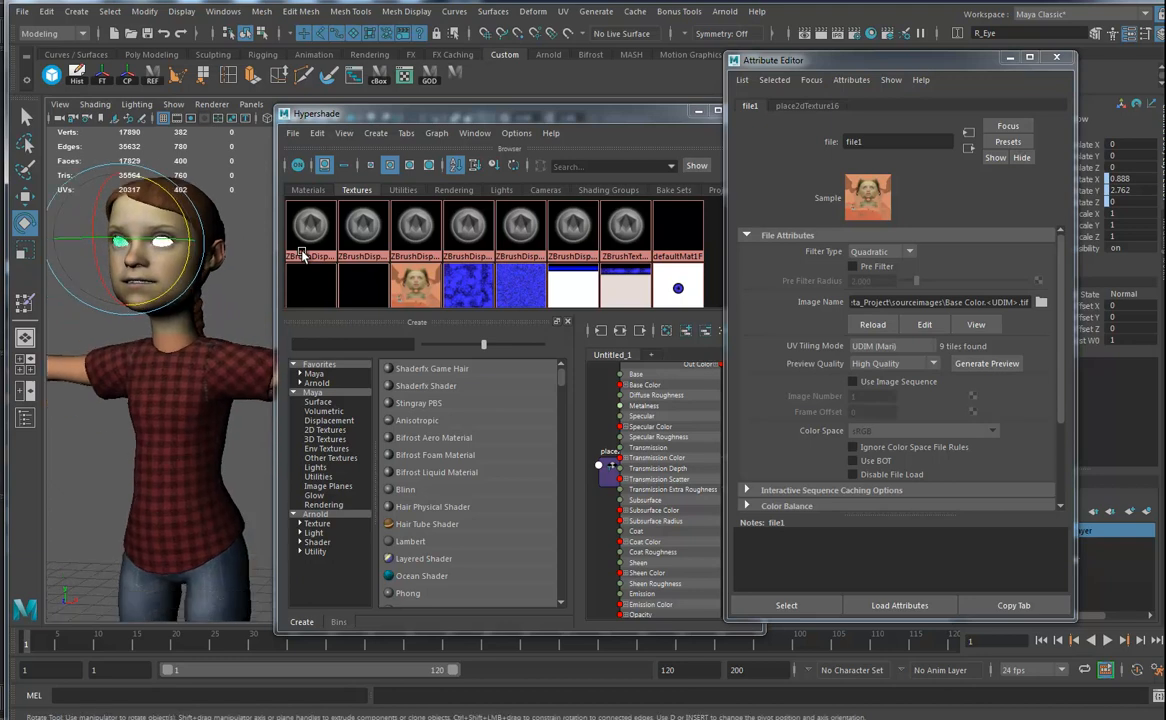
{"action": "left_click_drag", "start_coordinate": [160, 400], "coordinate": [200, 370], "text": "alt"}
- Close the Attribute Editor and Hypershade windows, frame the full textured character, and clear the eye selection
{"action": "key", "text": "ctrl+a"}
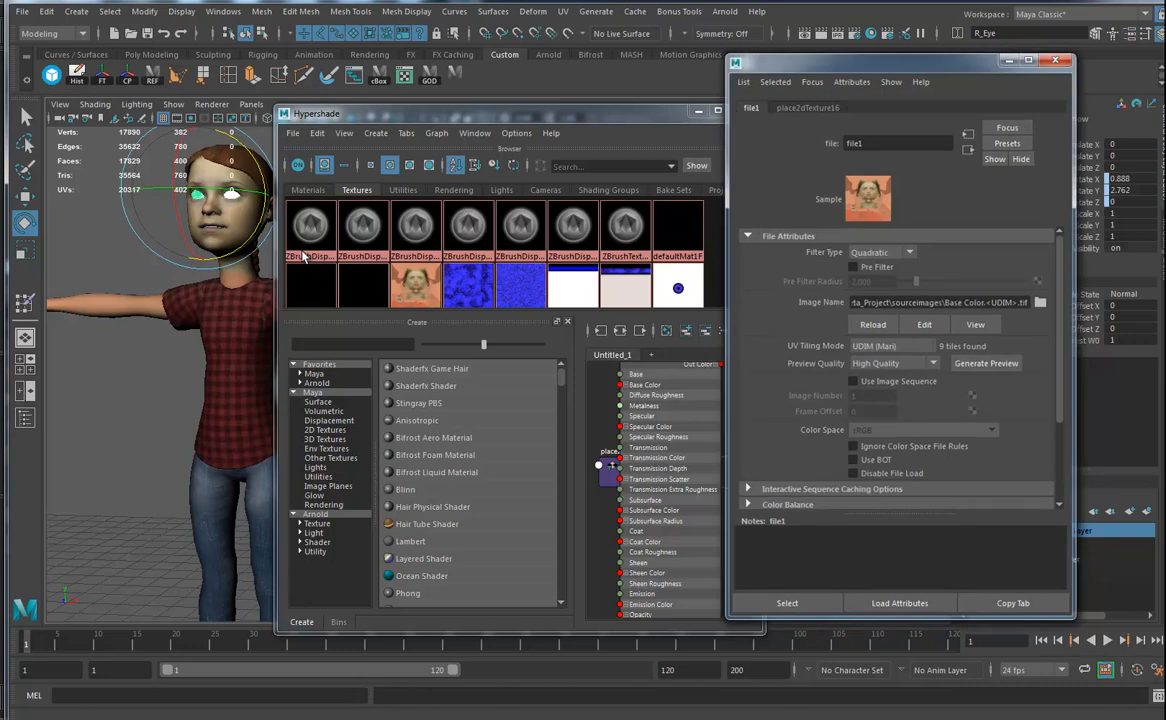
{"action": "key", "text": "alt+F4"}
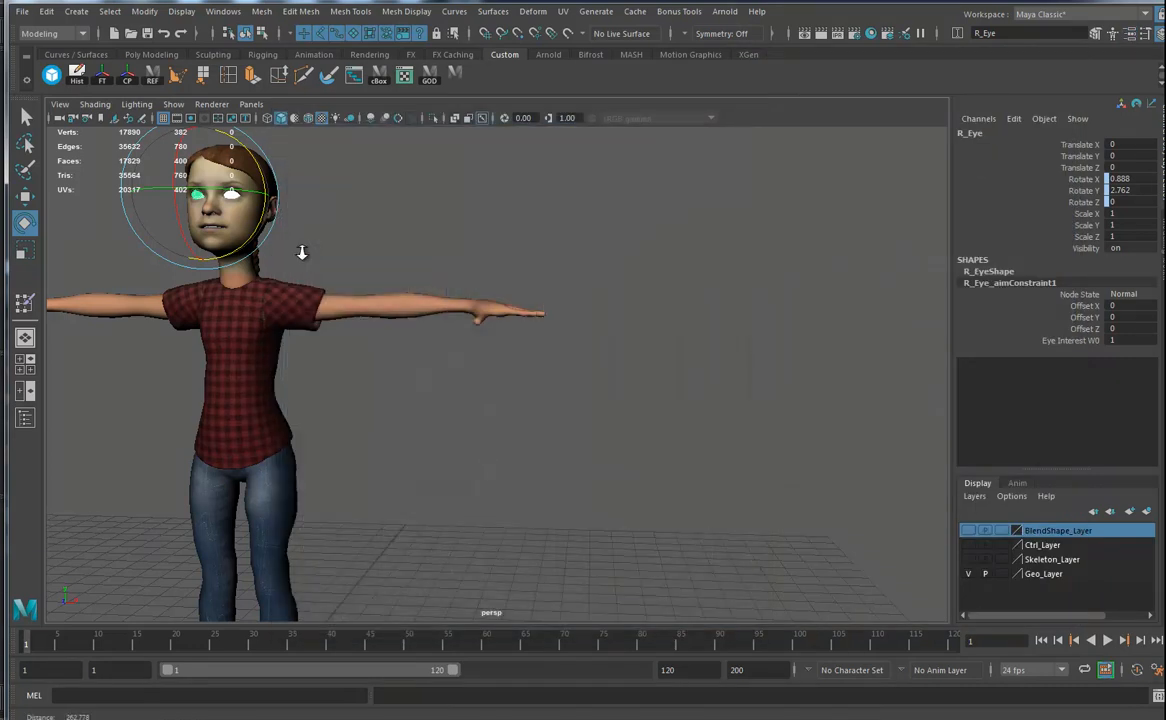
{"action": "right_click_drag", "start_coordinate": [302, 252], "coordinate": [302, 254], "text": "alt"}
{"action": "left_click_drag", "start_coordinate": [302, 254], "coordinate": [302, 254], "text": "alt"}
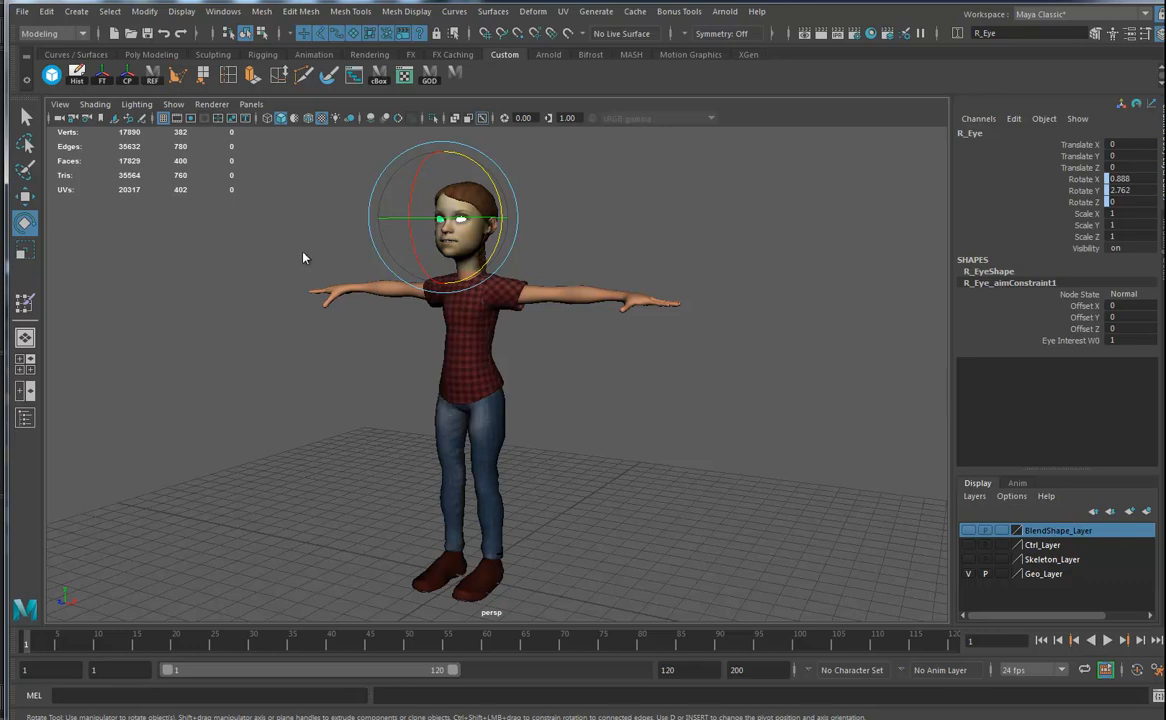
{"action": "left_click", "coordinate": [302, 254]}
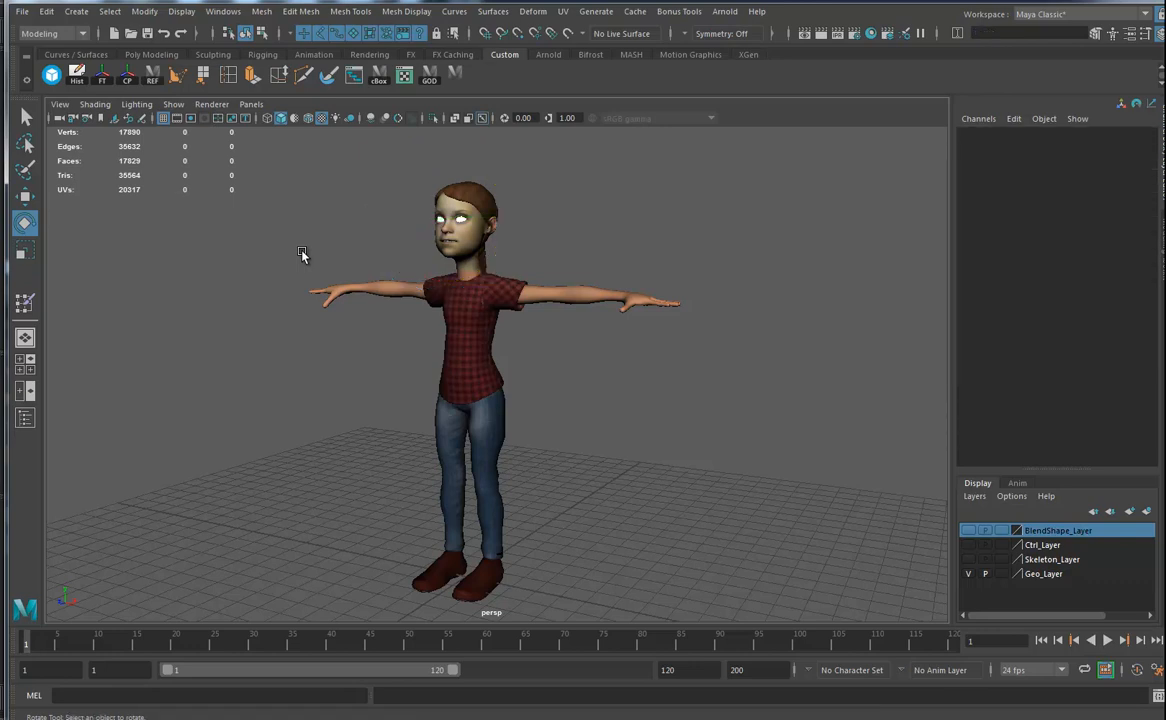